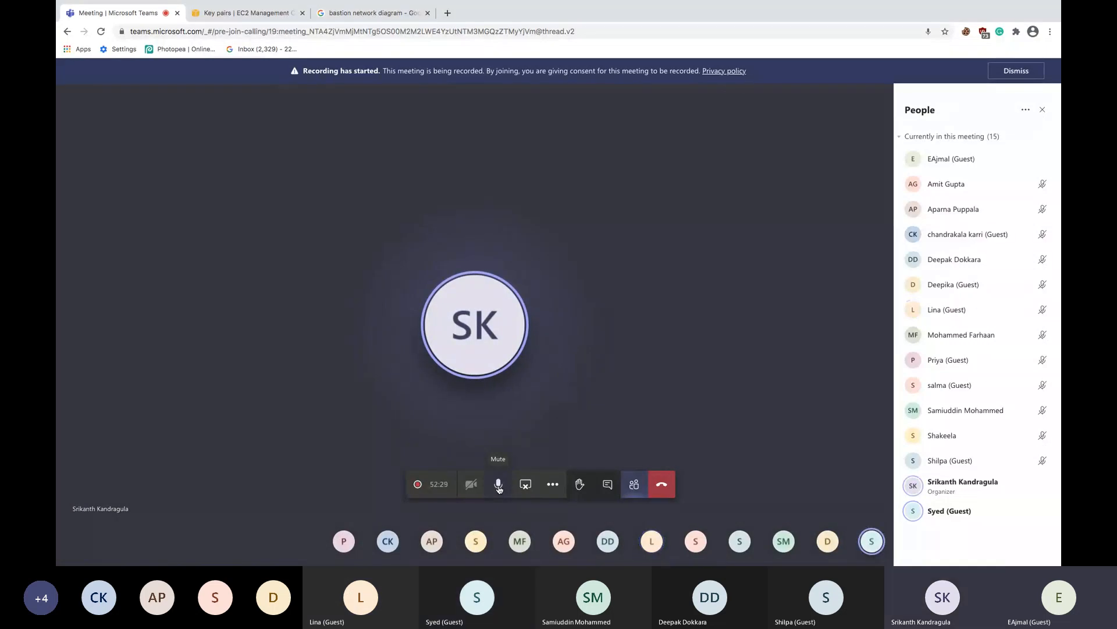
click(498, 486)
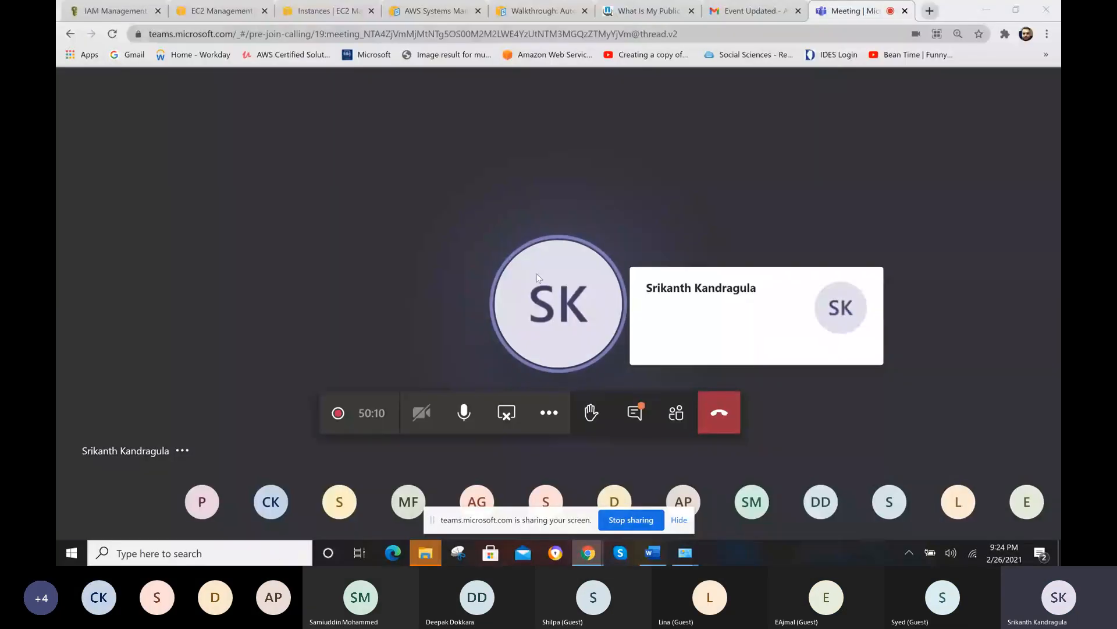
click(554, 54)
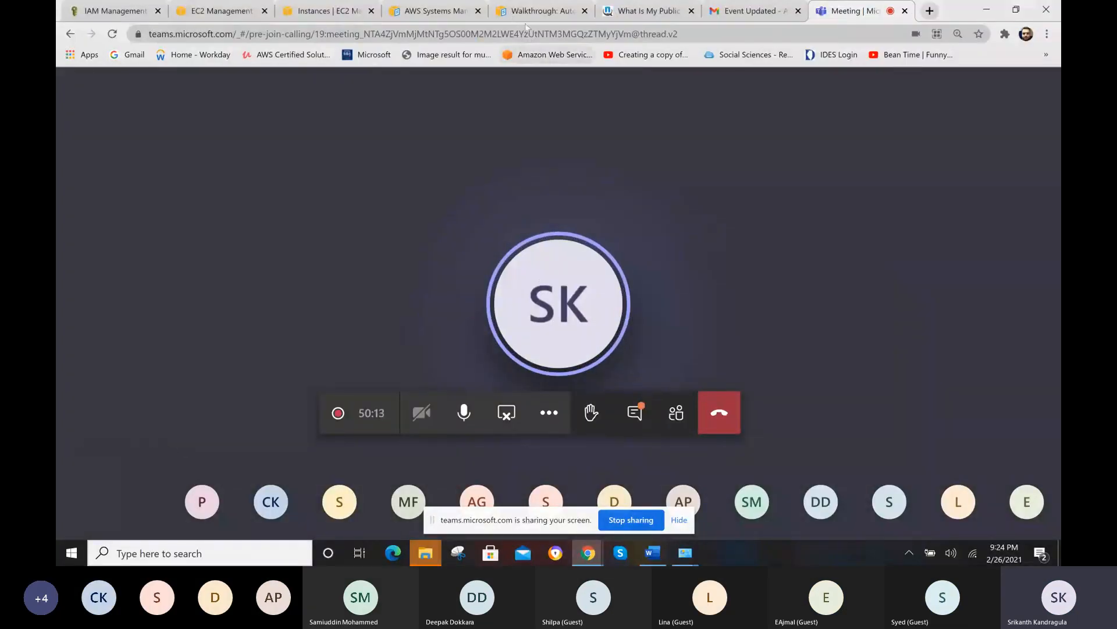
- Switch to the browser window with the IAM console and open the list of IAM users
key(alt+Tab)
key(alt+Tab)
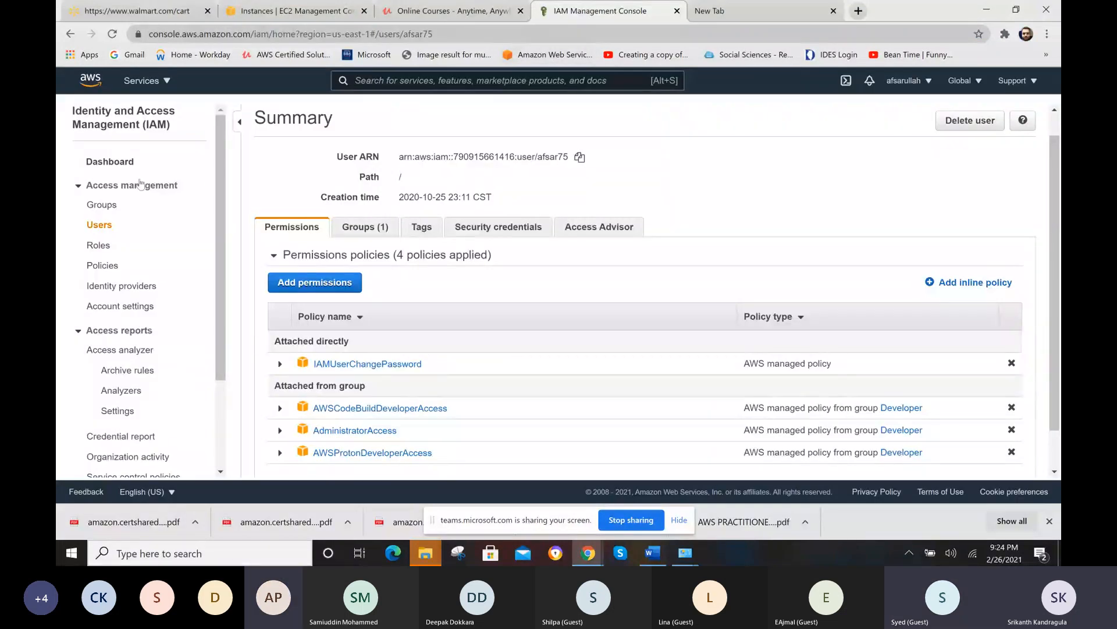
click(93, 226)
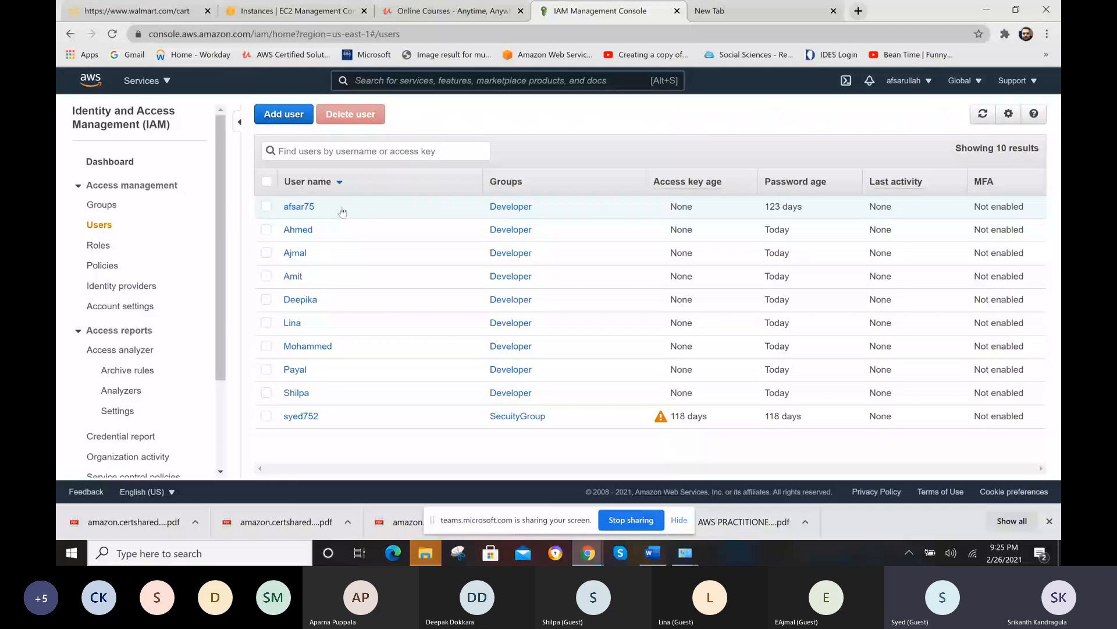
- Open the Developer group and review the managed policies attached under its permissions
click(509, 231)
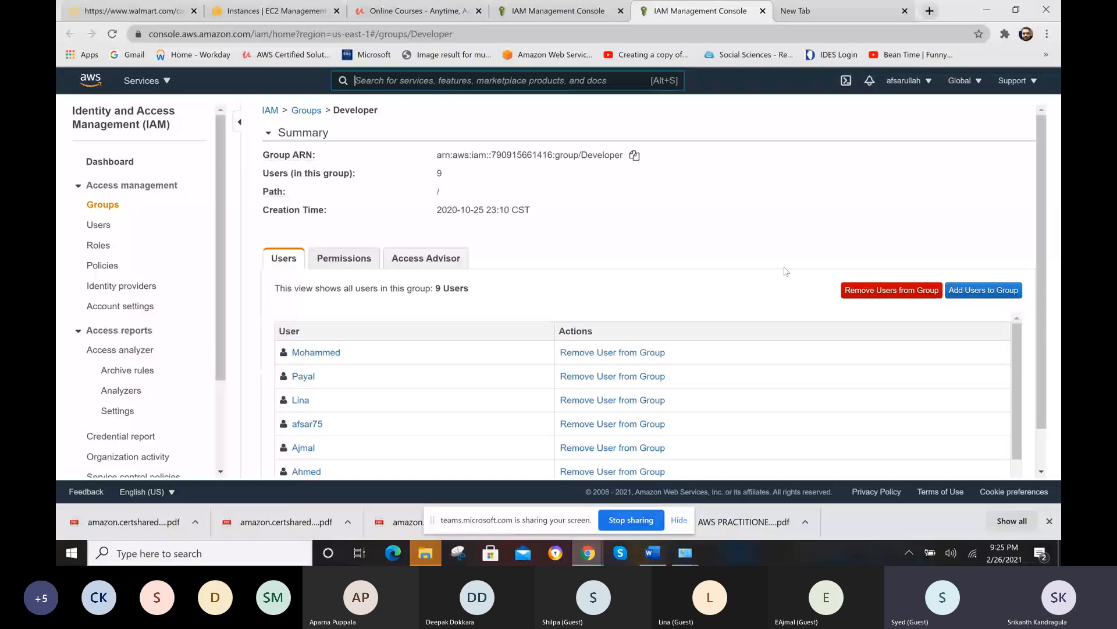
click(335, 260)
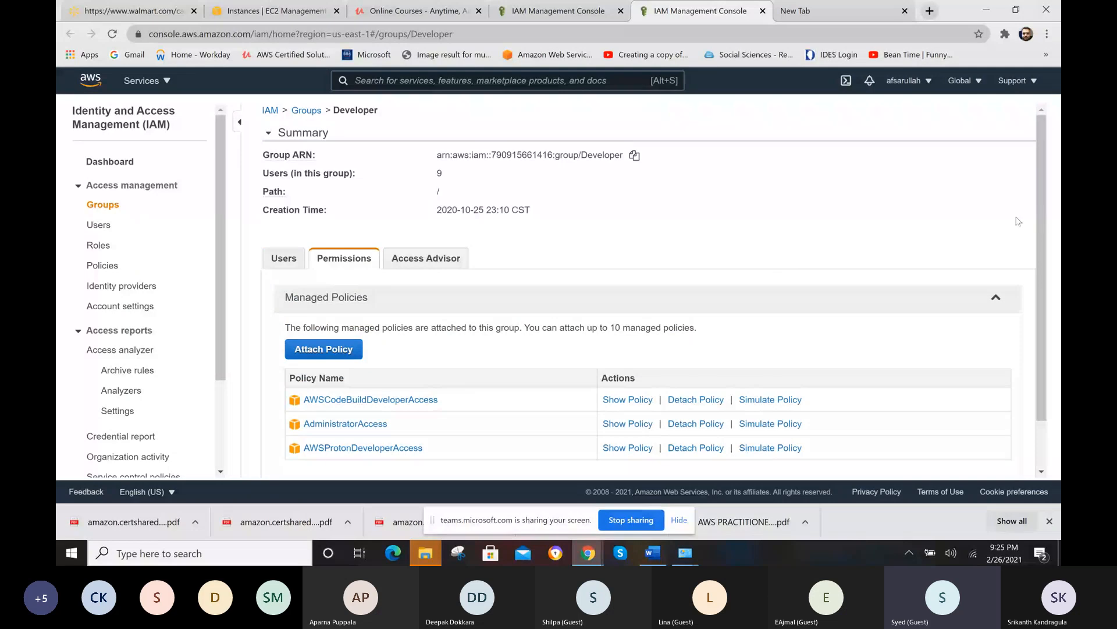
scroll(1036, 219, down, 2)
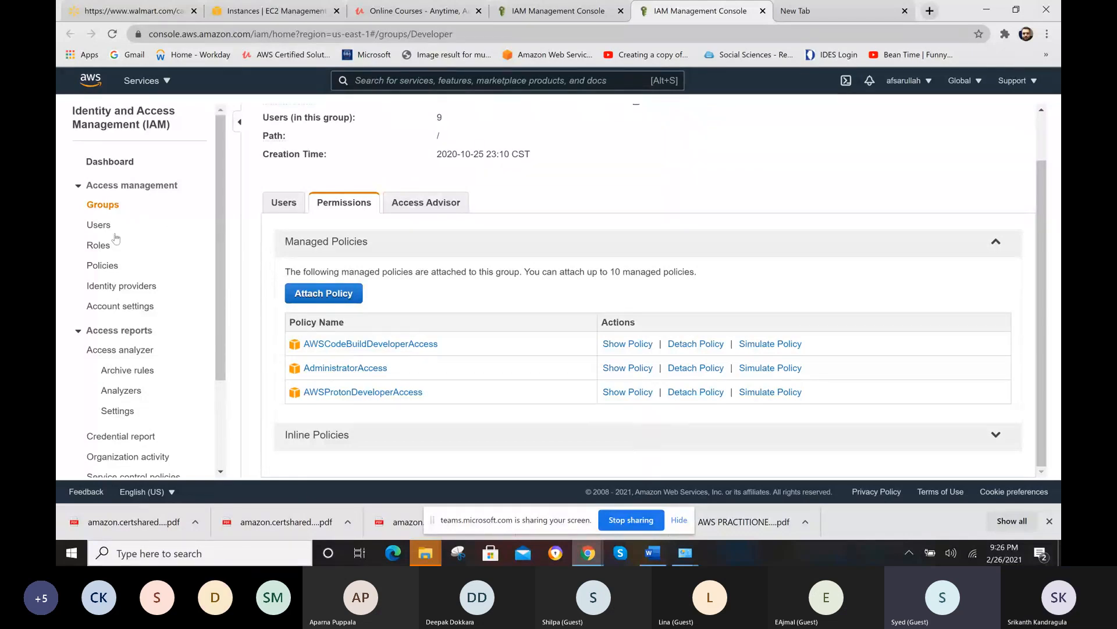
- Go back to the IAM user list and open the summary of the user belonging to SecuityGroup
click(99, 225)
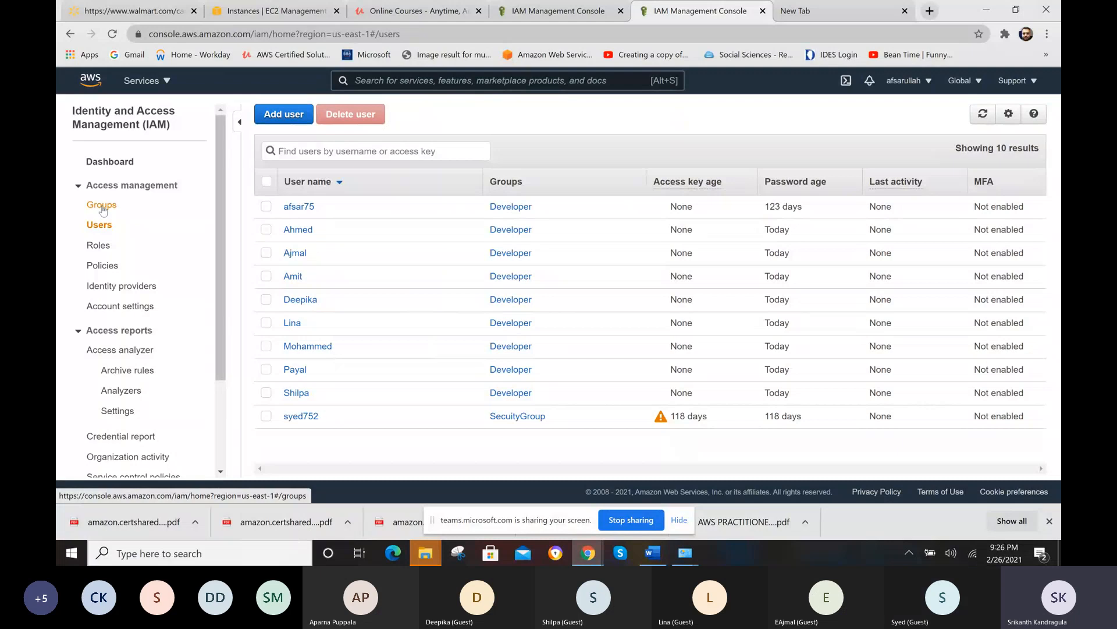
click(580, 15)
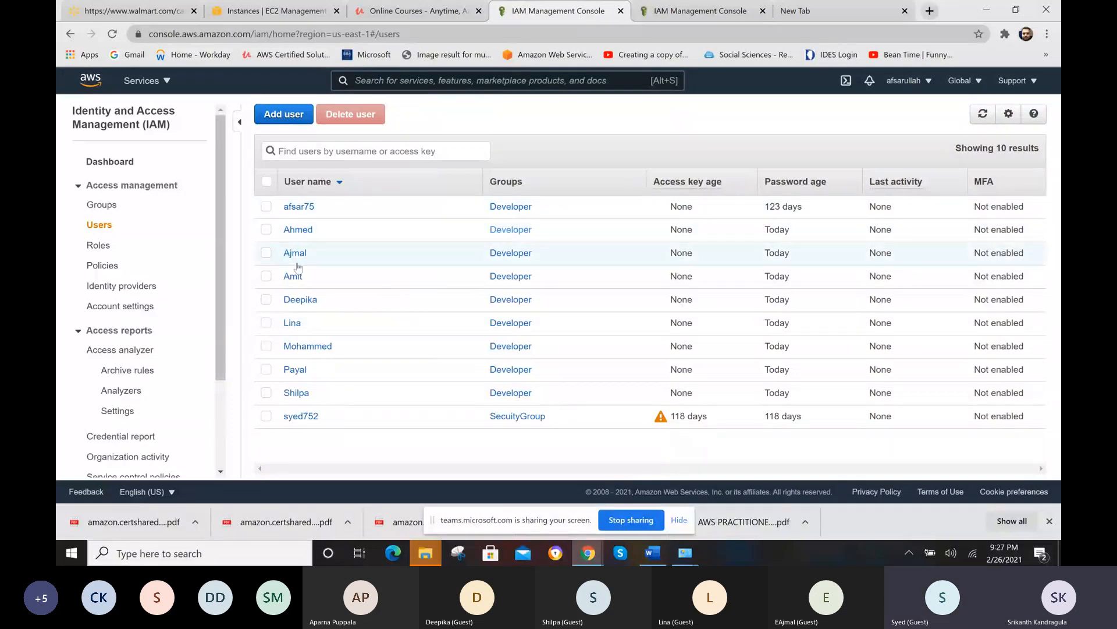
click(315, 415)
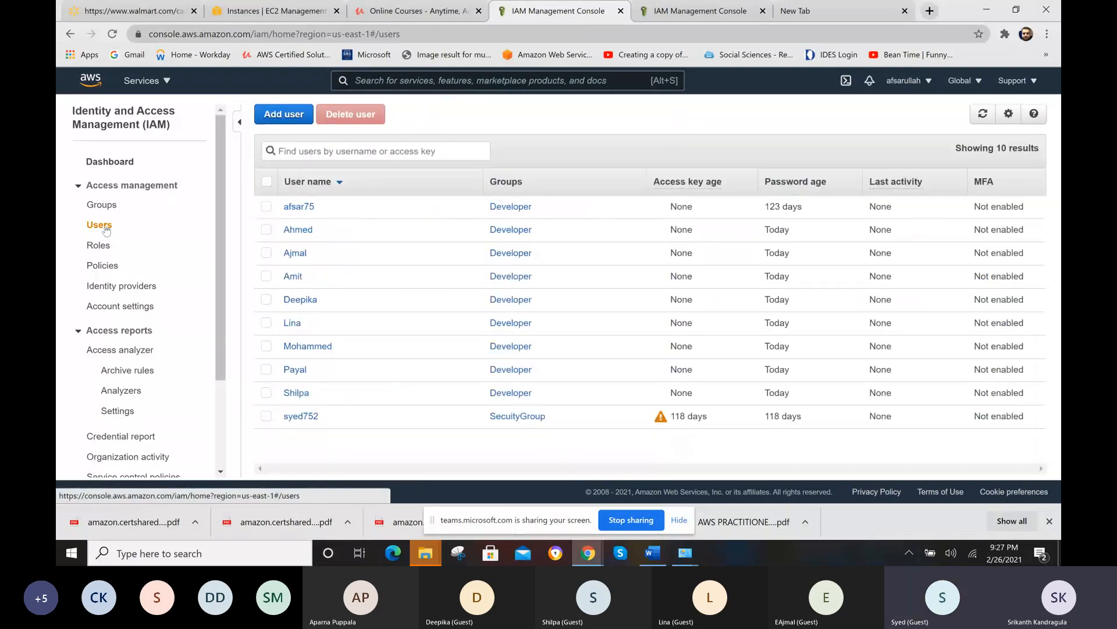
click(300, 415)
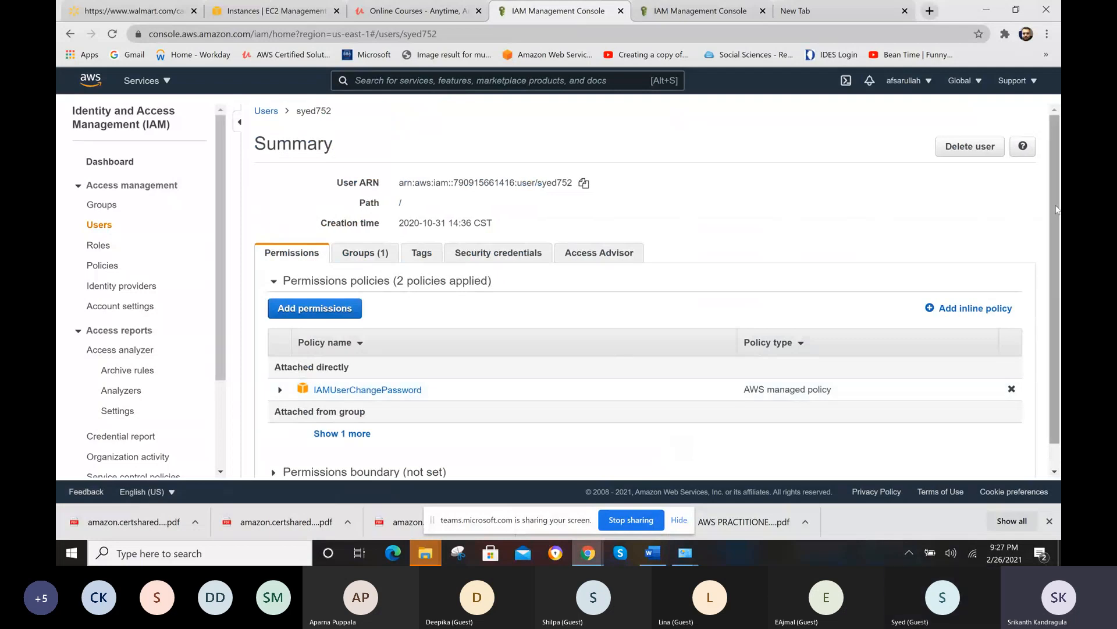
drag(1057, 210, 1057, 262)
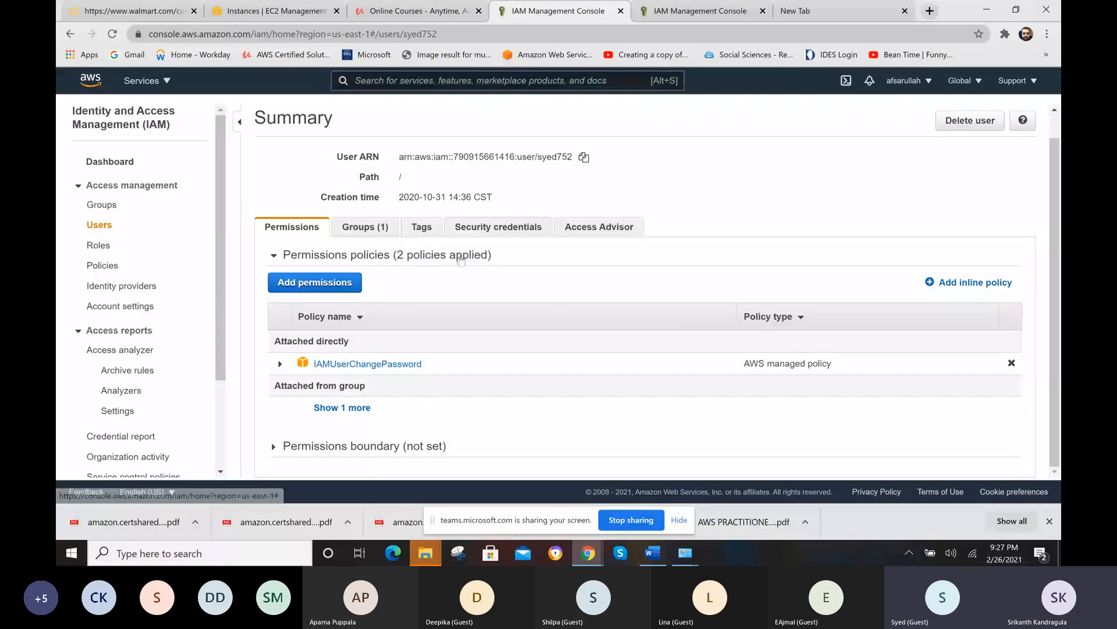
- Start adding permissions to this user by attaching existing policies directly, and search the policies for "rds"
click(322, 285)
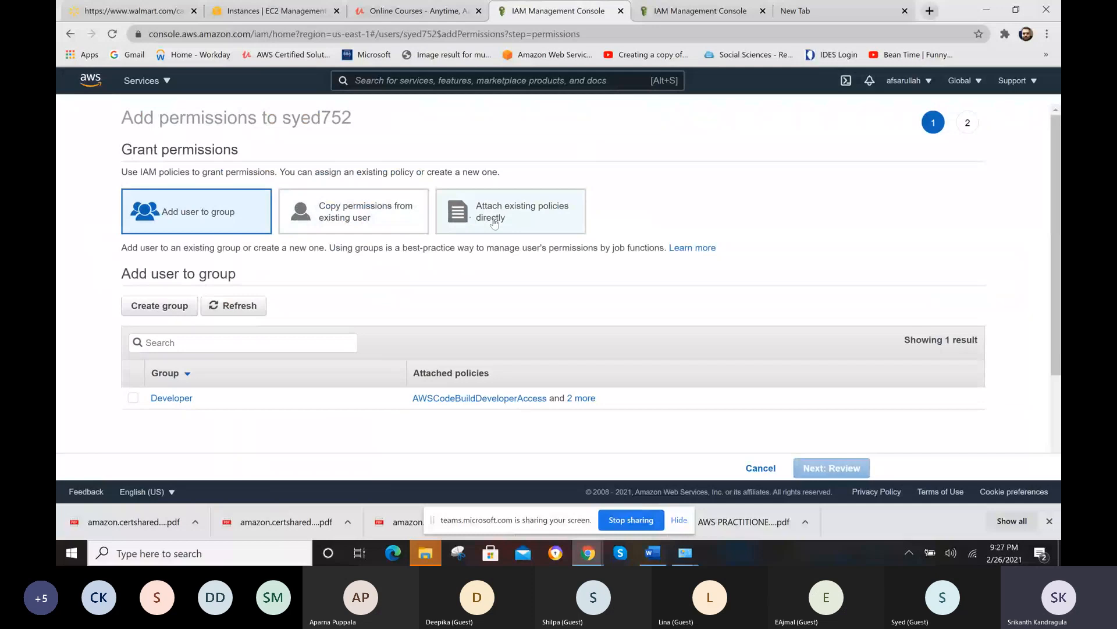
click(494, 225)
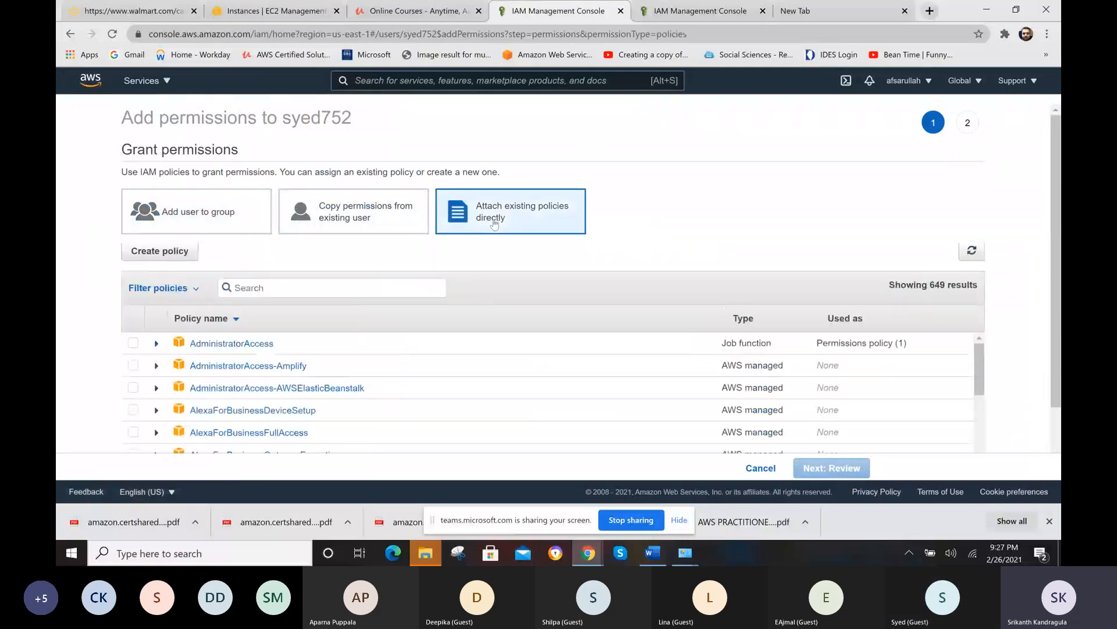
click(298, 289)
text(rds)
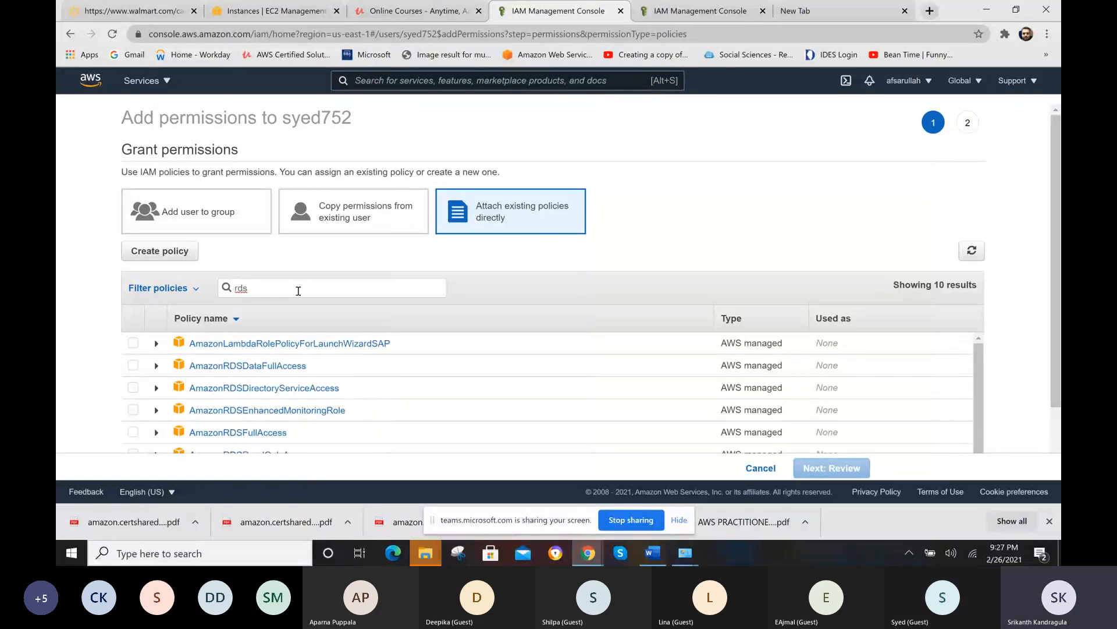
scroll(1052, 339, down, 1)
scroll(1051, 339, down, 1)
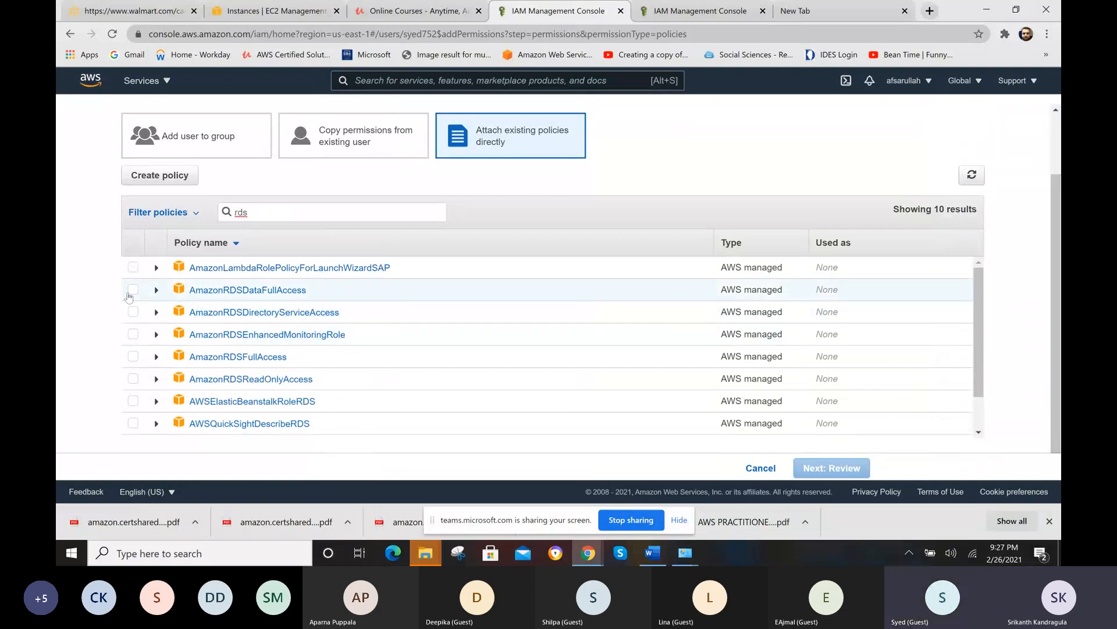
click(133, 290)
click(808, 469)
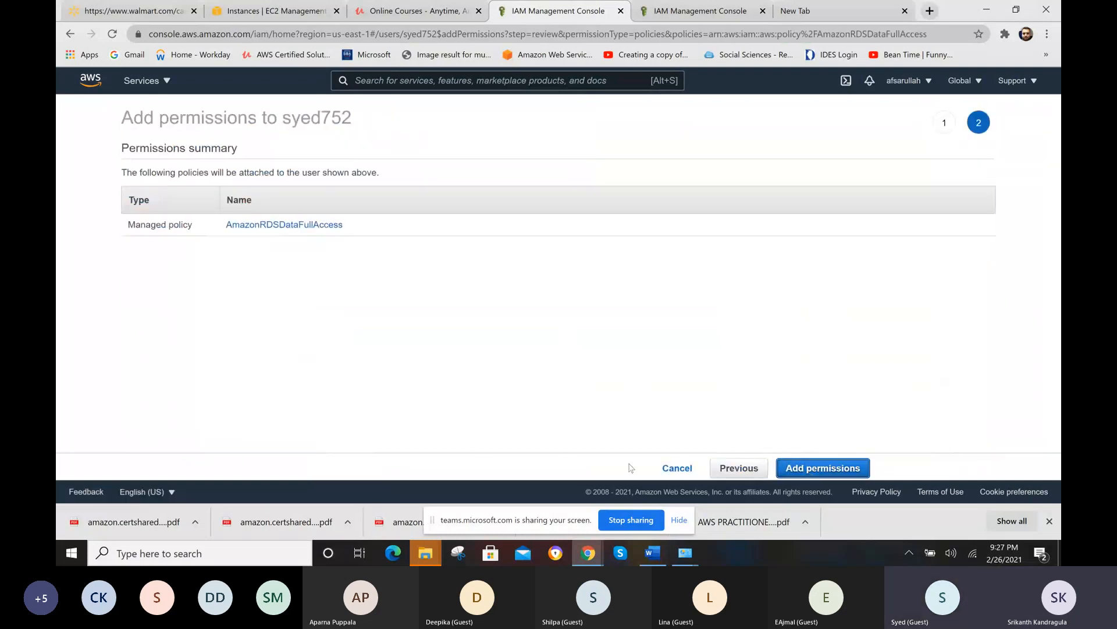
click(739, 468)
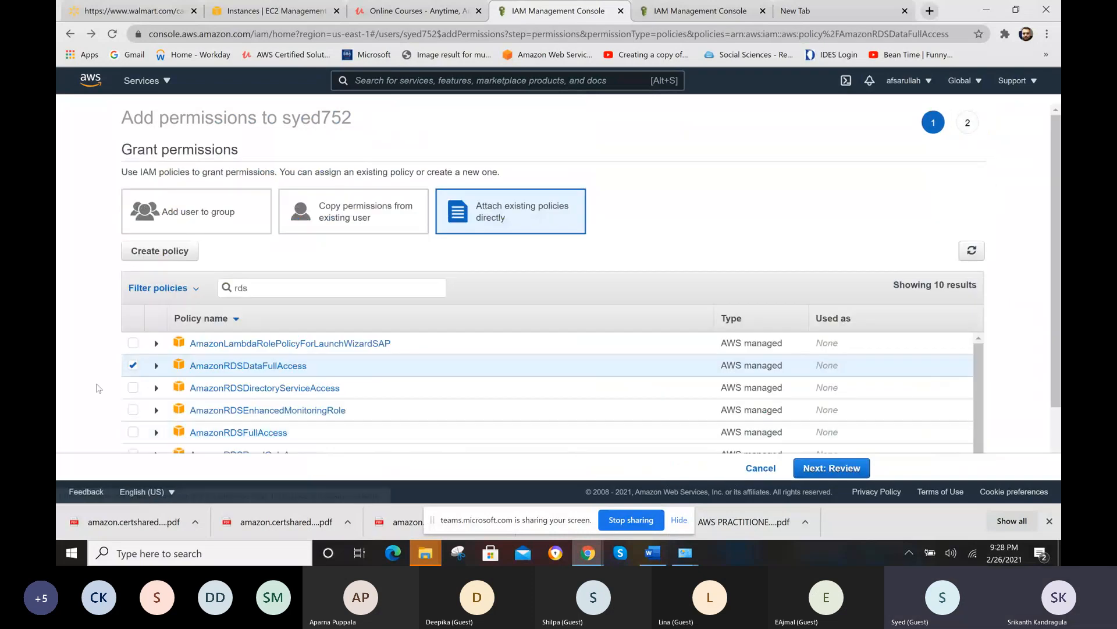
click(133, 367)
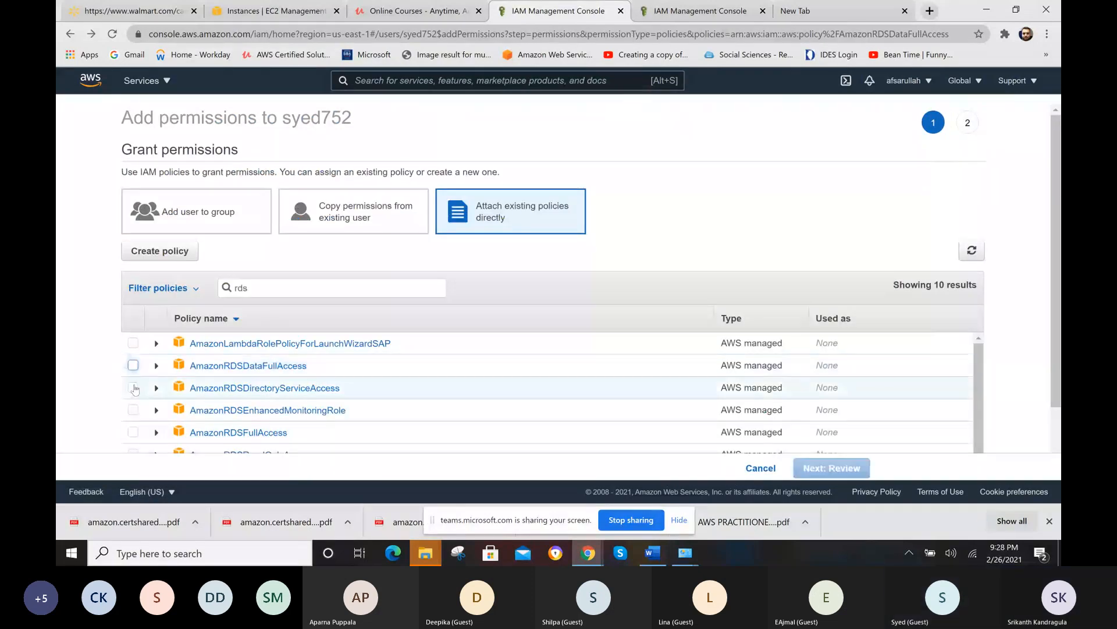
- Select the AmazonRDSFullAccess policy, review it and add it to the user's permissions
click(133, 432)
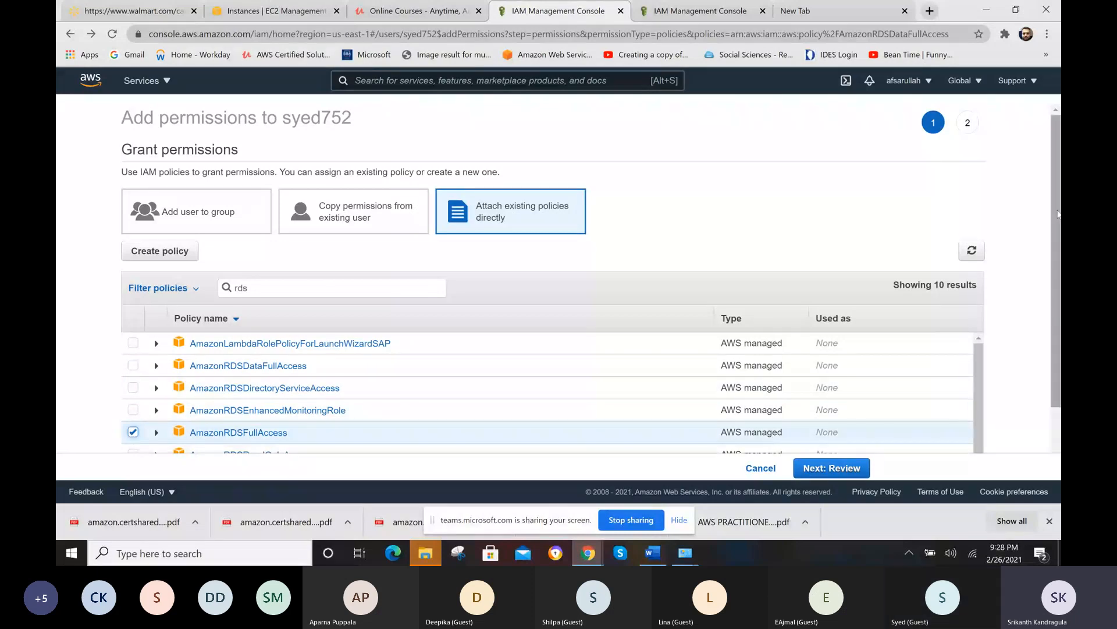
drag(1055, 218, 1058, 294)
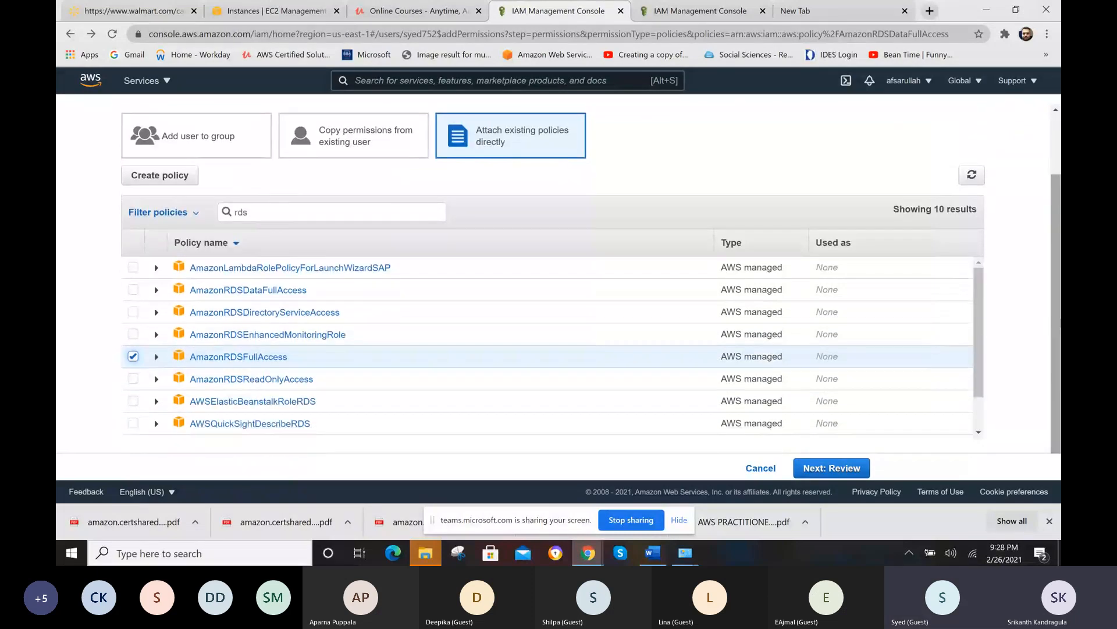
click(819, 470)
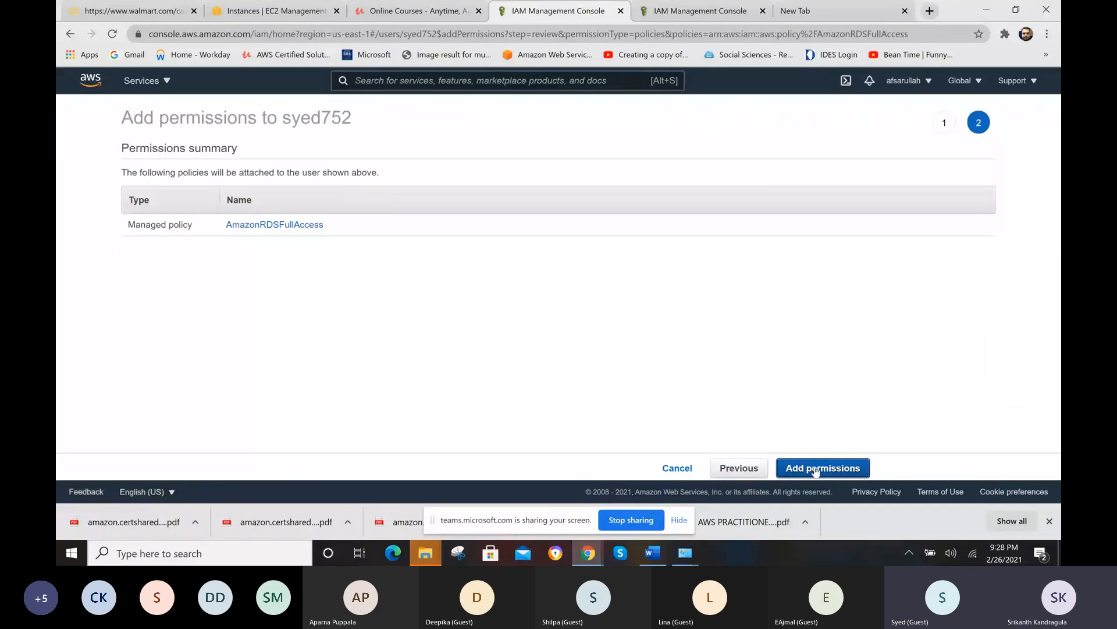
click(815, 469)
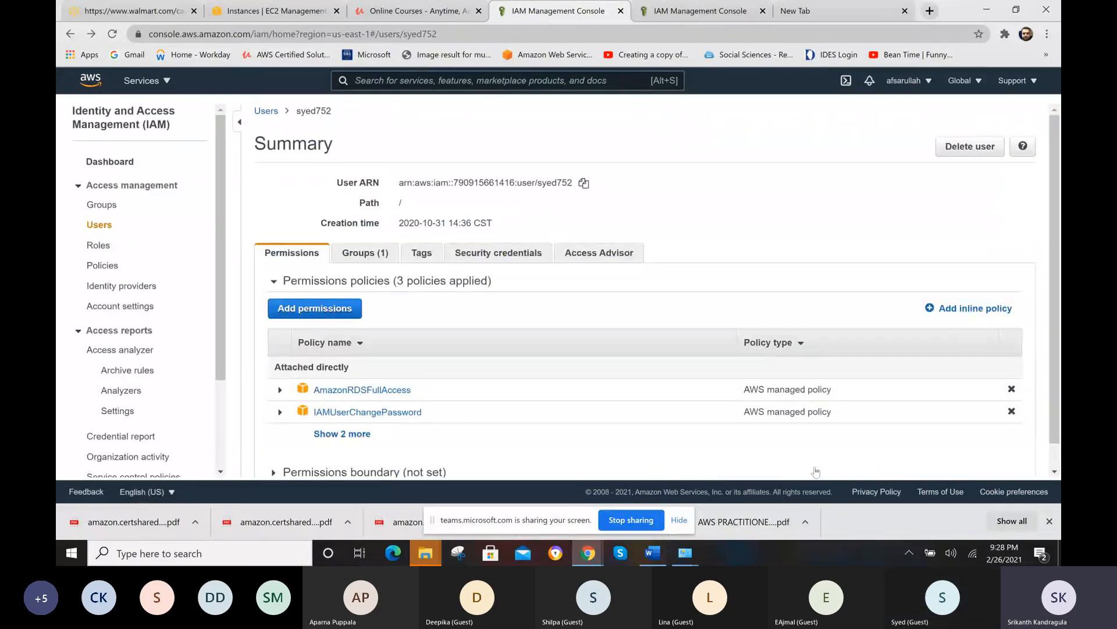
scroll(1056, 262, down, 1)
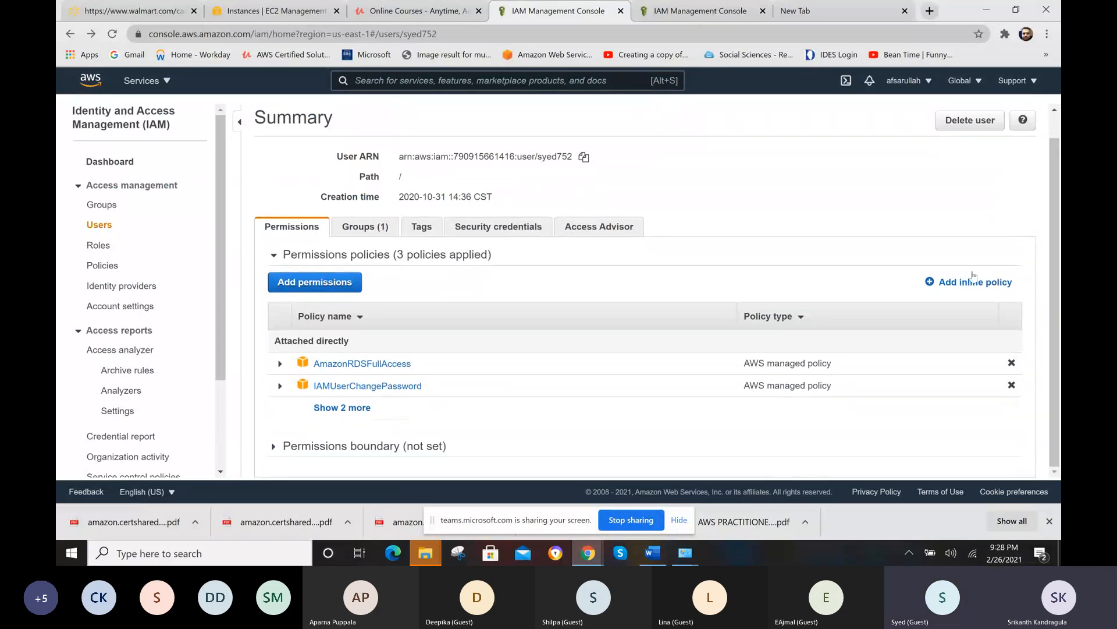
- Open the IAM policy list and search it for "ec2 read only" and "ec2 readonly"
click(101, 268)
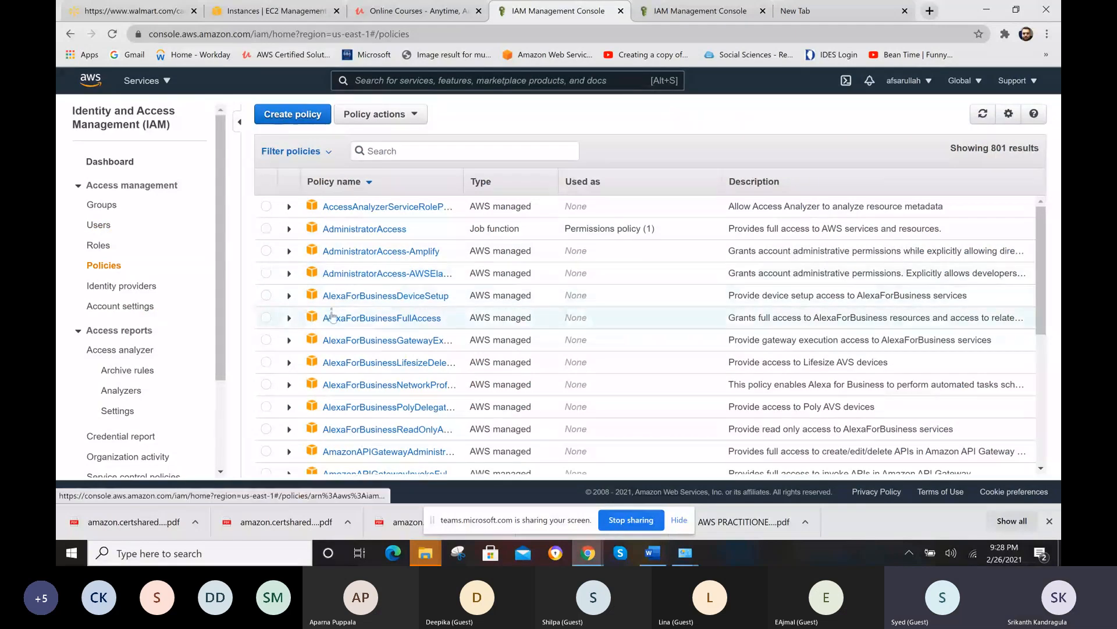
click(391, 153)
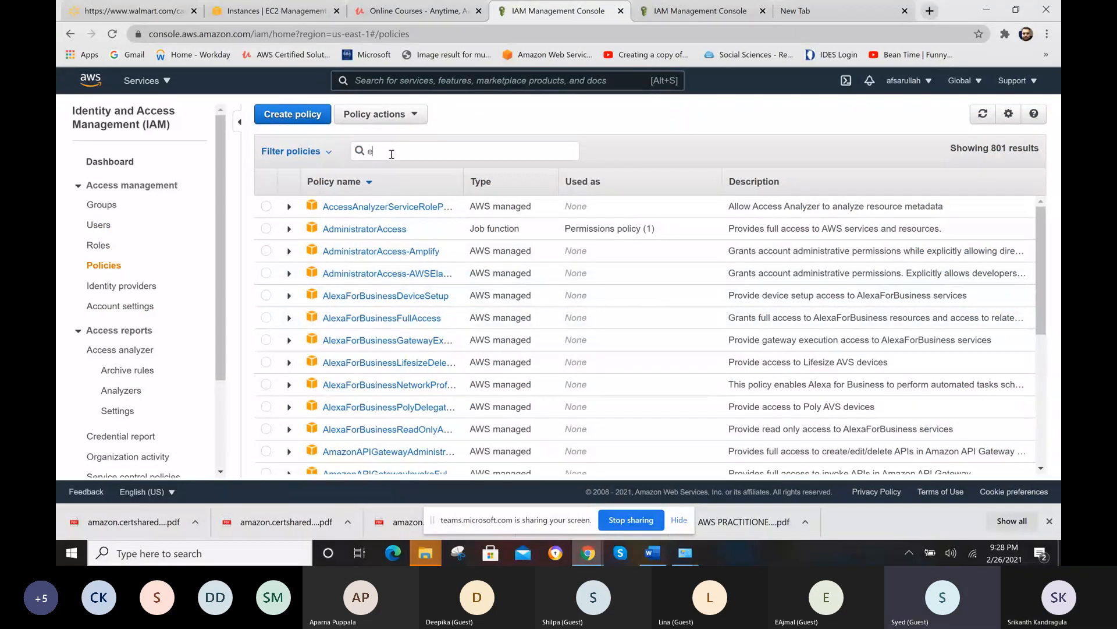
text(ec2 read only)
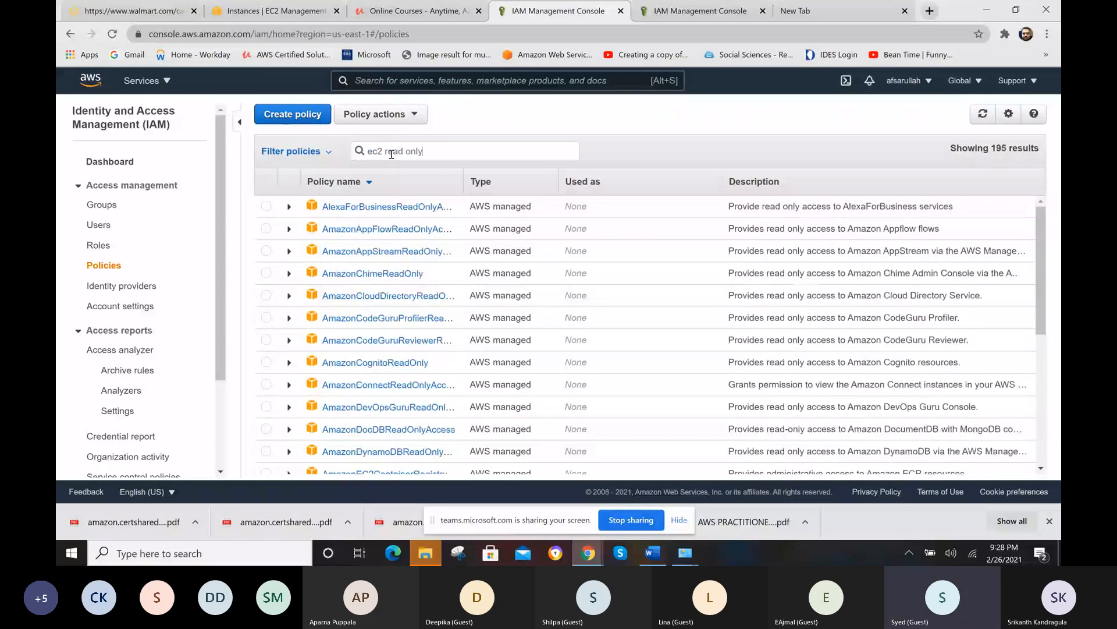
click(407, 152)
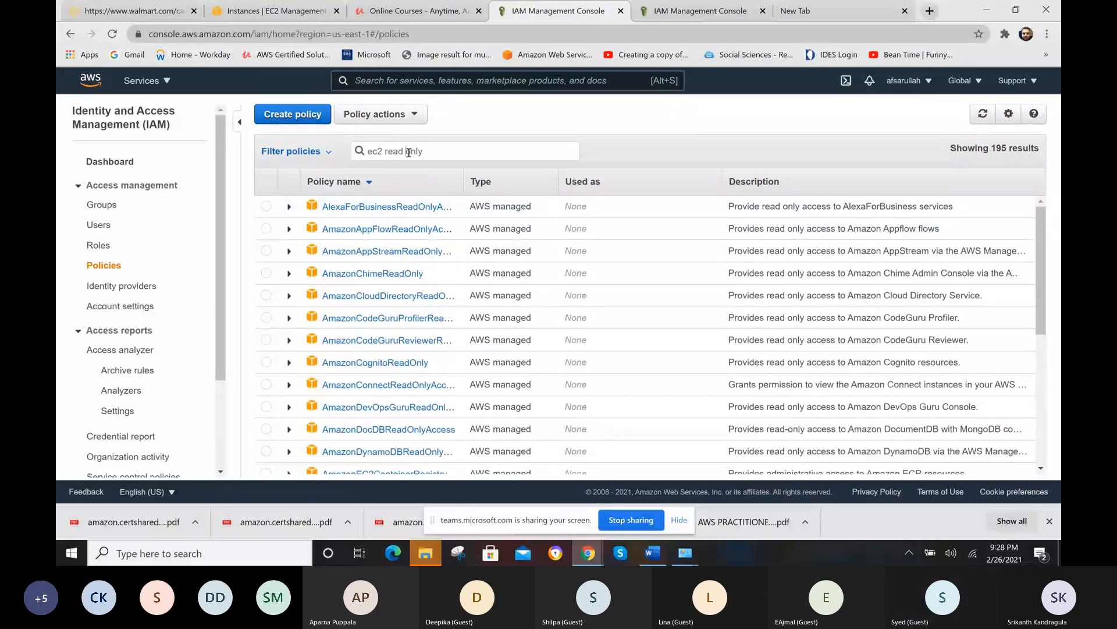
key(BackSpace)
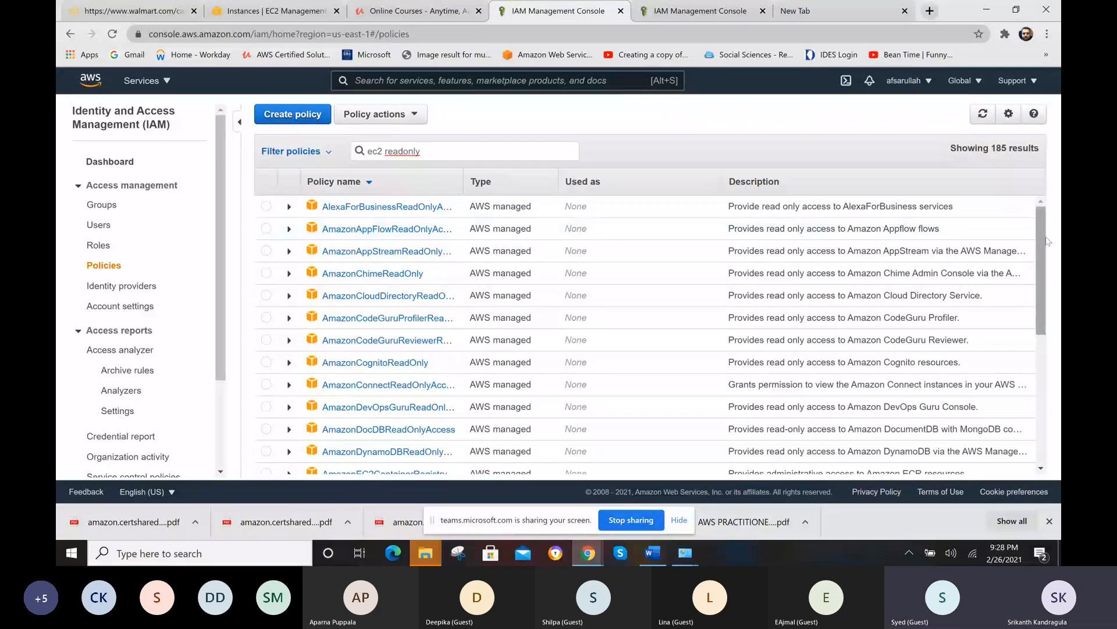
scroll(1047, 243, down, 1)
scroll(1048, 233, up, 1)
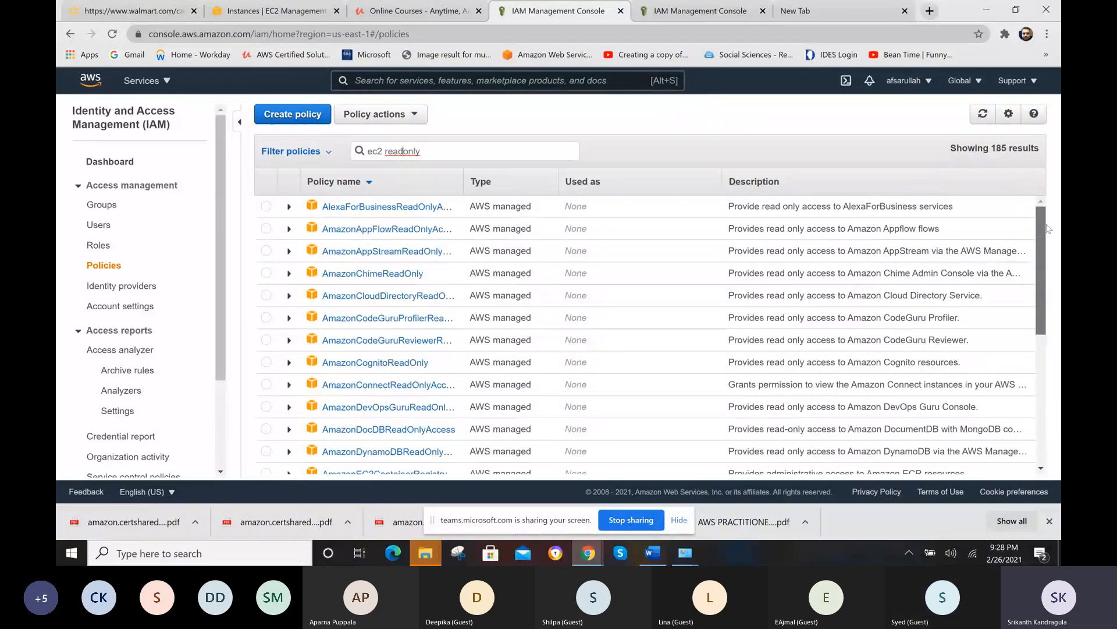
- Shorten the policy search to "ec2", look through the matching policies and refine the search to "ec2read"
click(424, 153)
key(BackSpace)
key(BackSpace)
key(BackSpace)
key(BackSpace)
key(BackSpace)
key(BackSpace)
key(BackSpace)
key(BackSpace)
key(BackSpace)
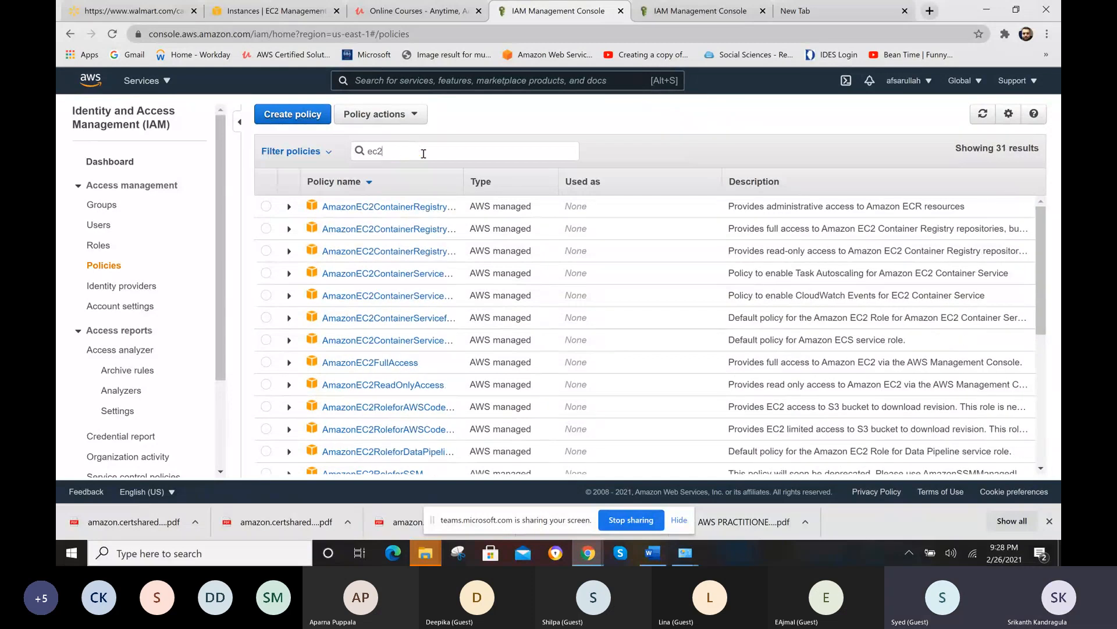
drag(1040, 277, 1034, 329)
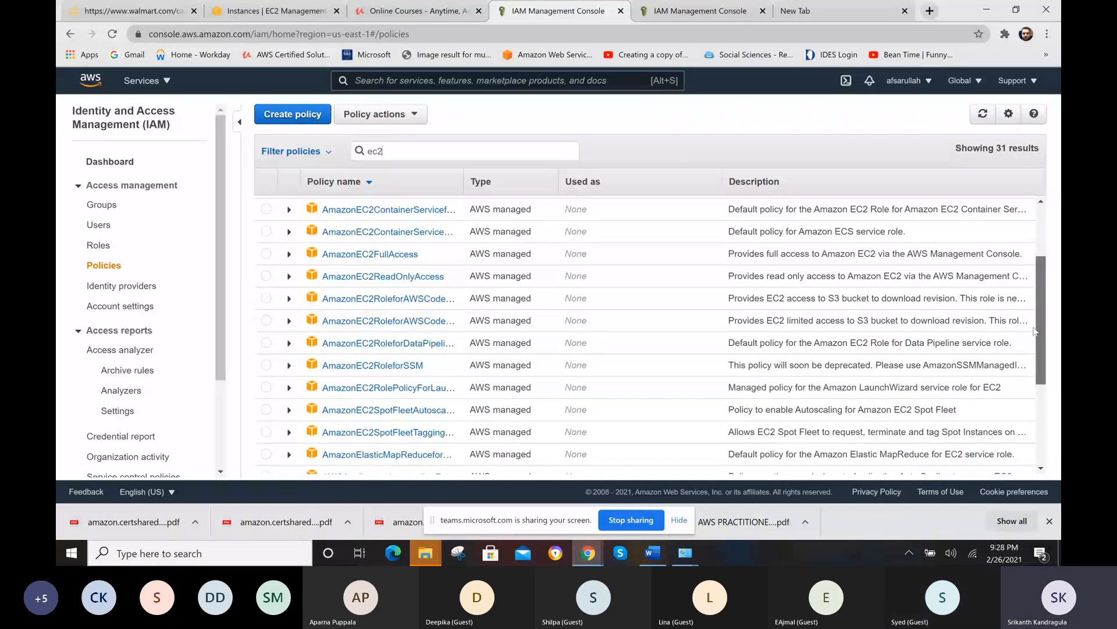
drag(1034, 331, 1039, 477)
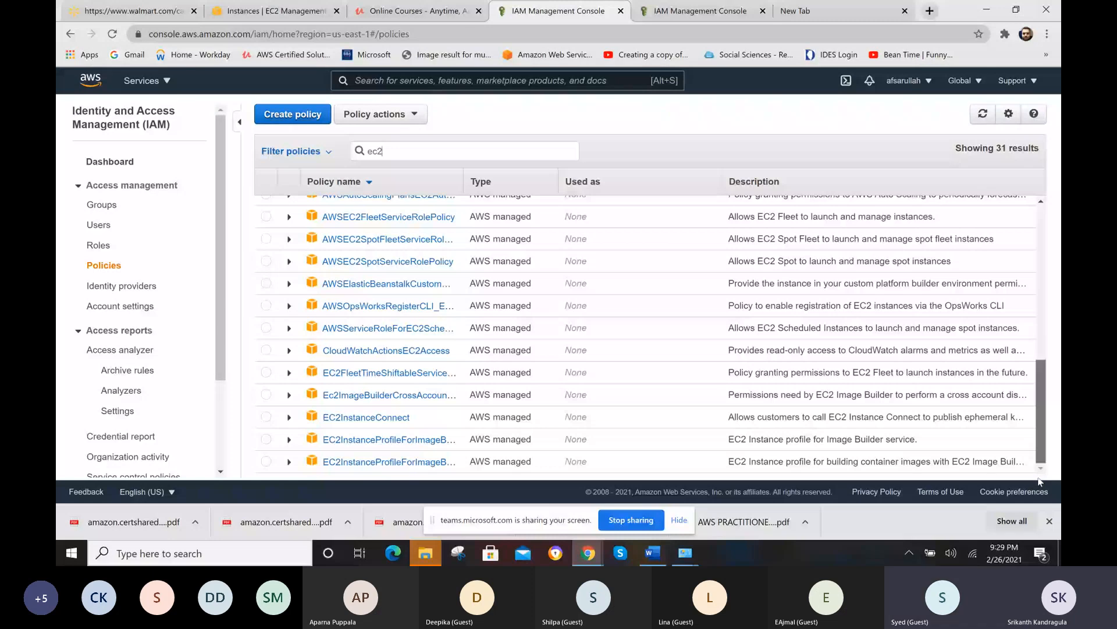
drag(1040, 482, 1013, 429)
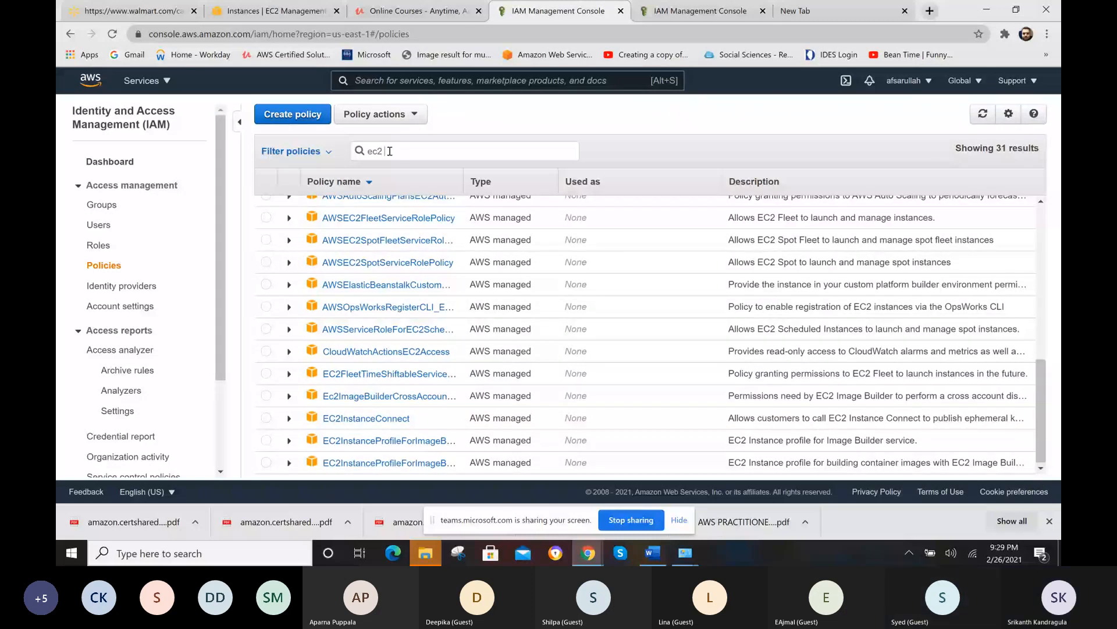
text(read)
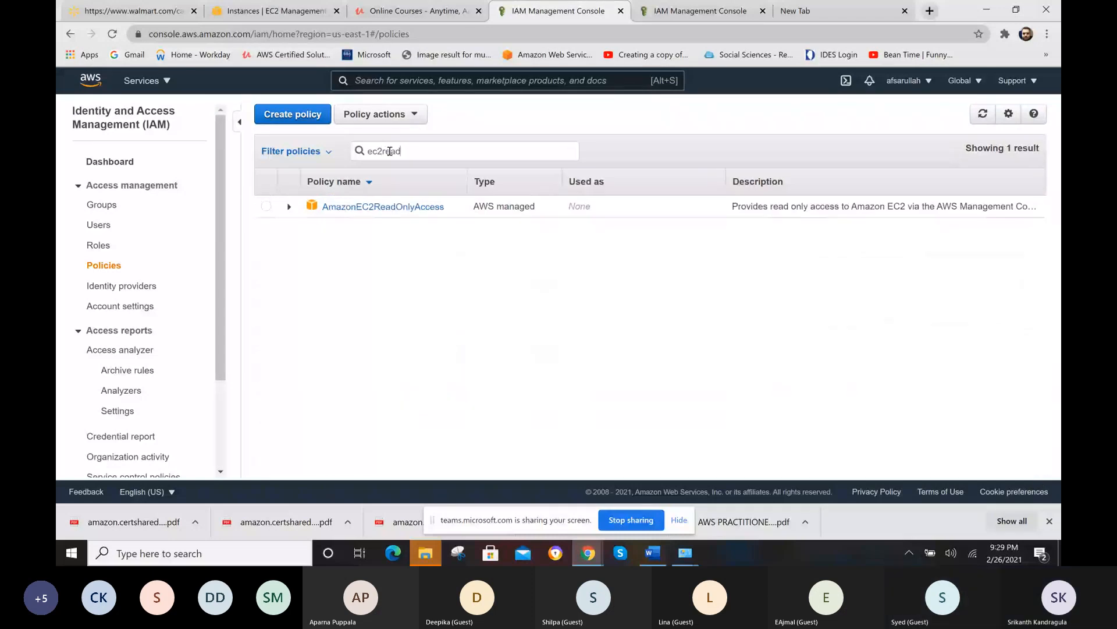
- Expand the AmazonEC2ReadOnlyAccess policy and read through the statements and allowed actions in its JSON document
click(266, 207)
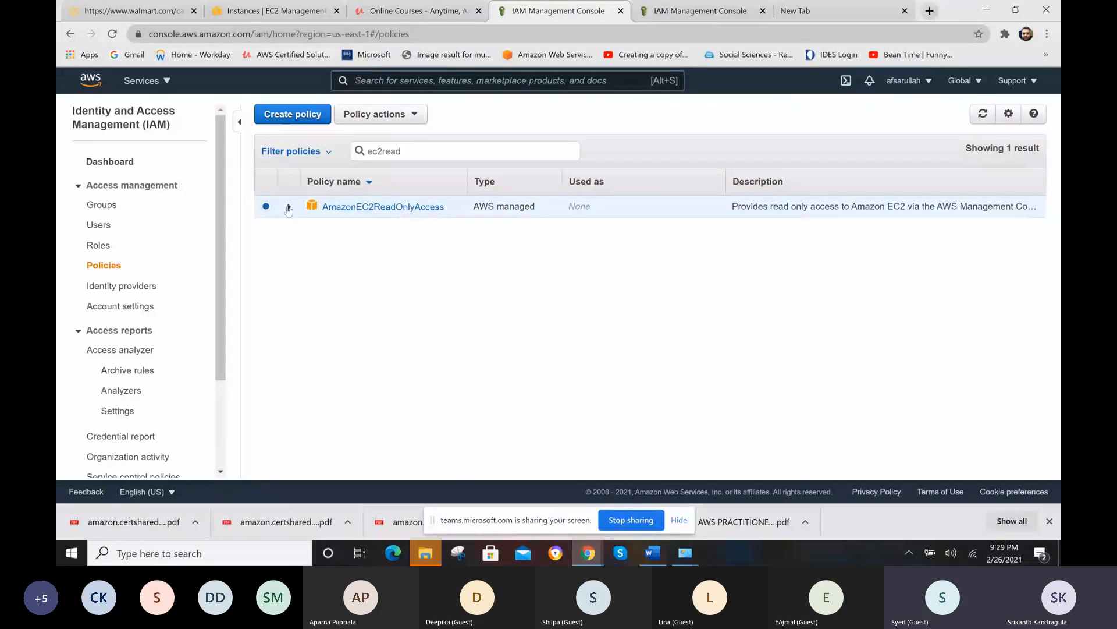
click(289, 208)
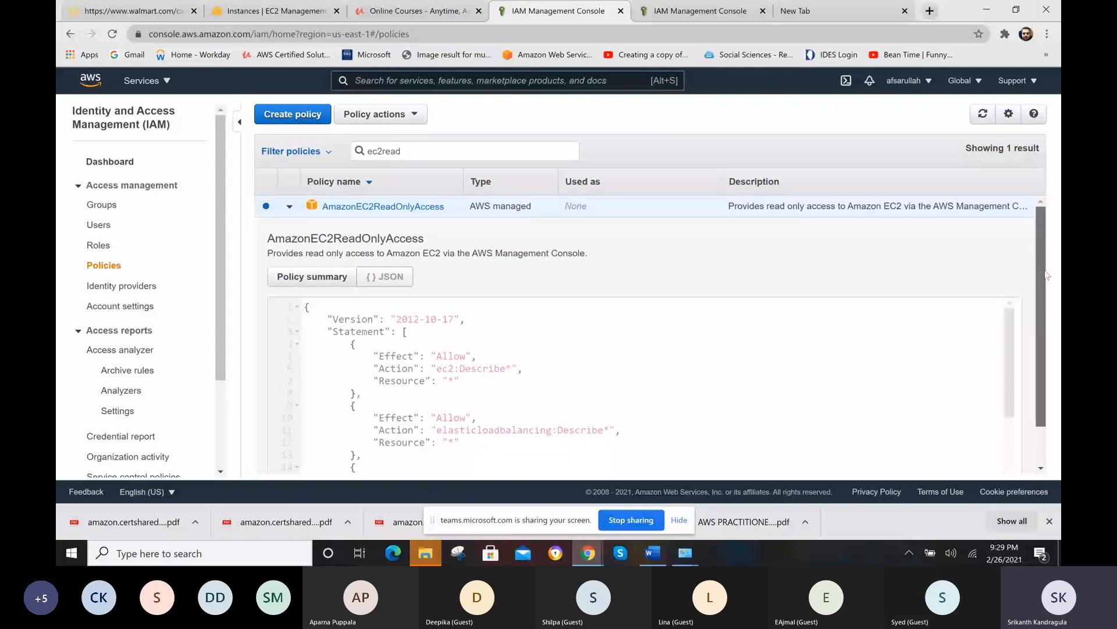
scroll(1053, 373, down, 1)
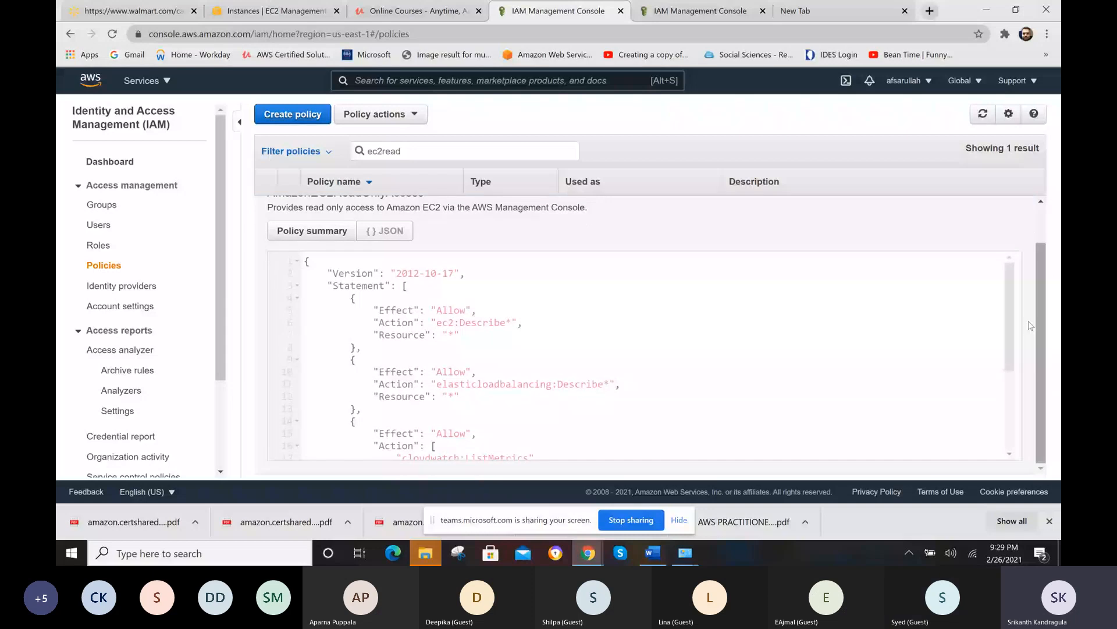
mouse_move(1014, 308)
mouse_down()
mouse_move(1014, 383)
mouse_move(1020, 311)
mouse_up()
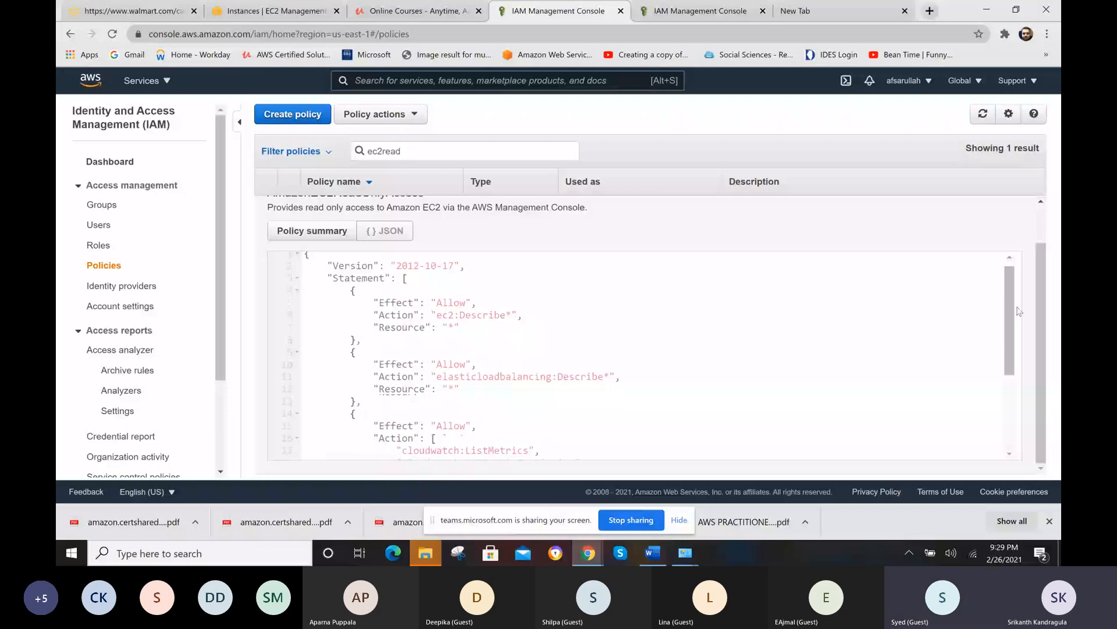
drag(1019, 311, 1020, 301)
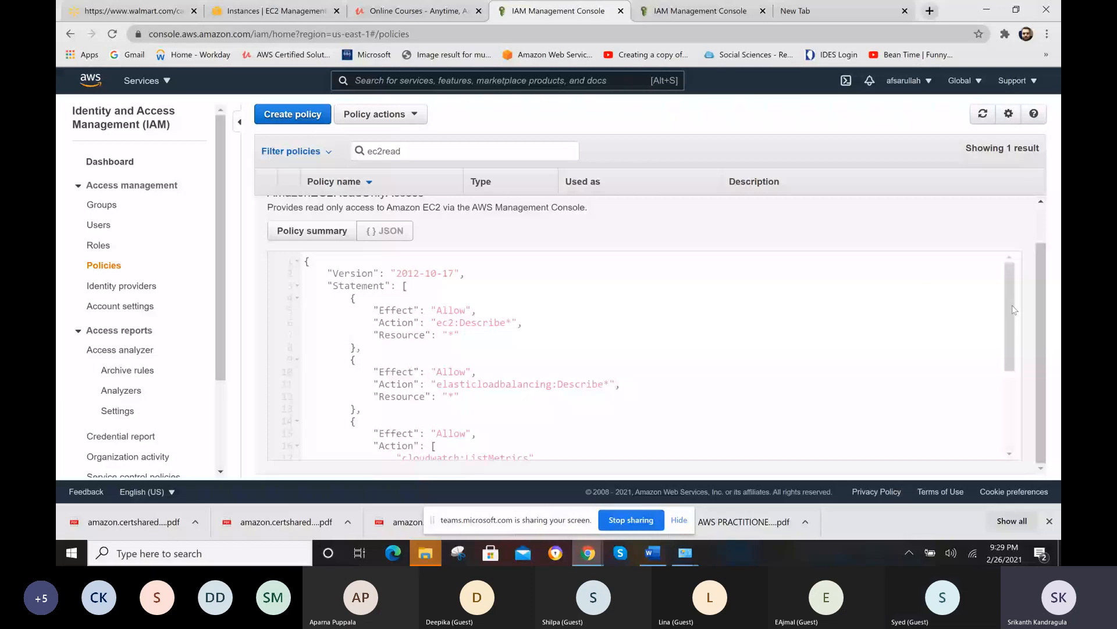
drag(1013, 310, 1012, 328)
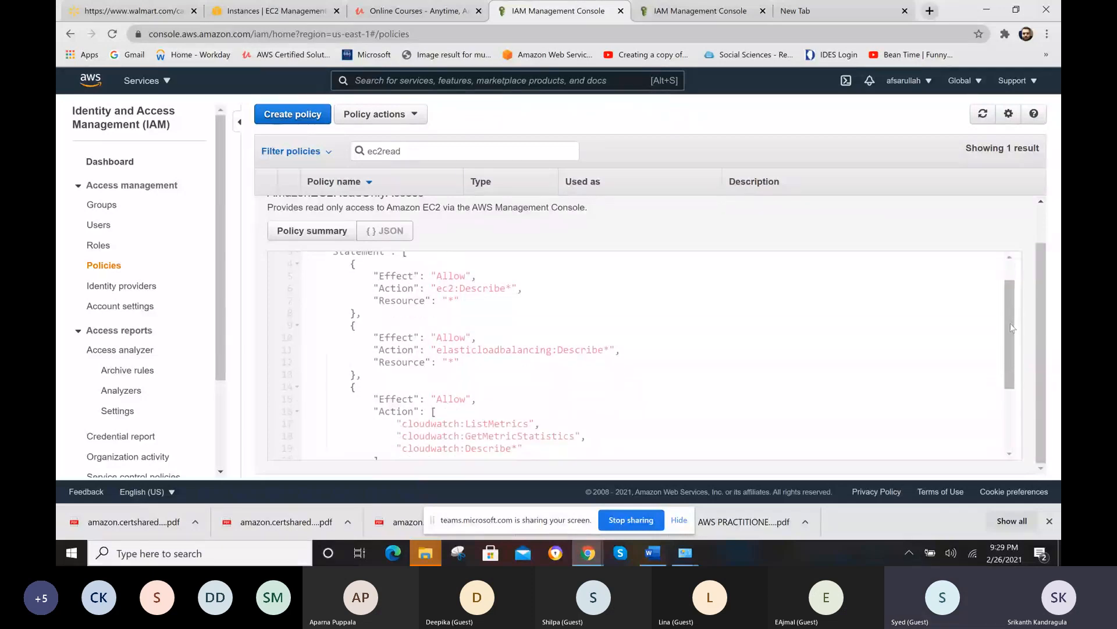
drag(1011, 327, 1012, 384)
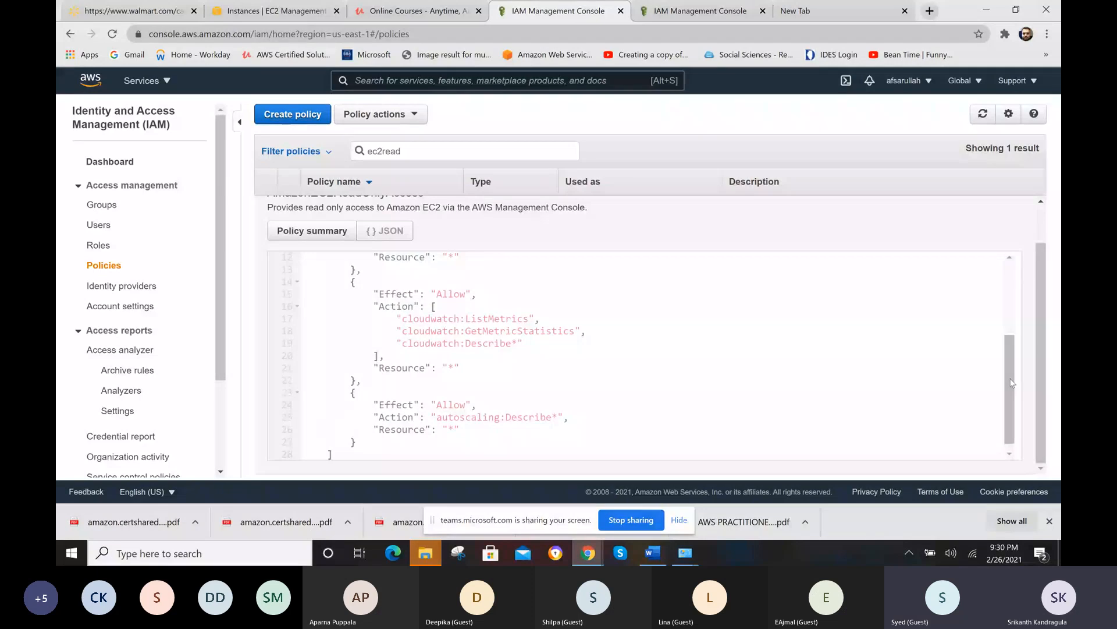
drag(1011, 382, 1010, 390)
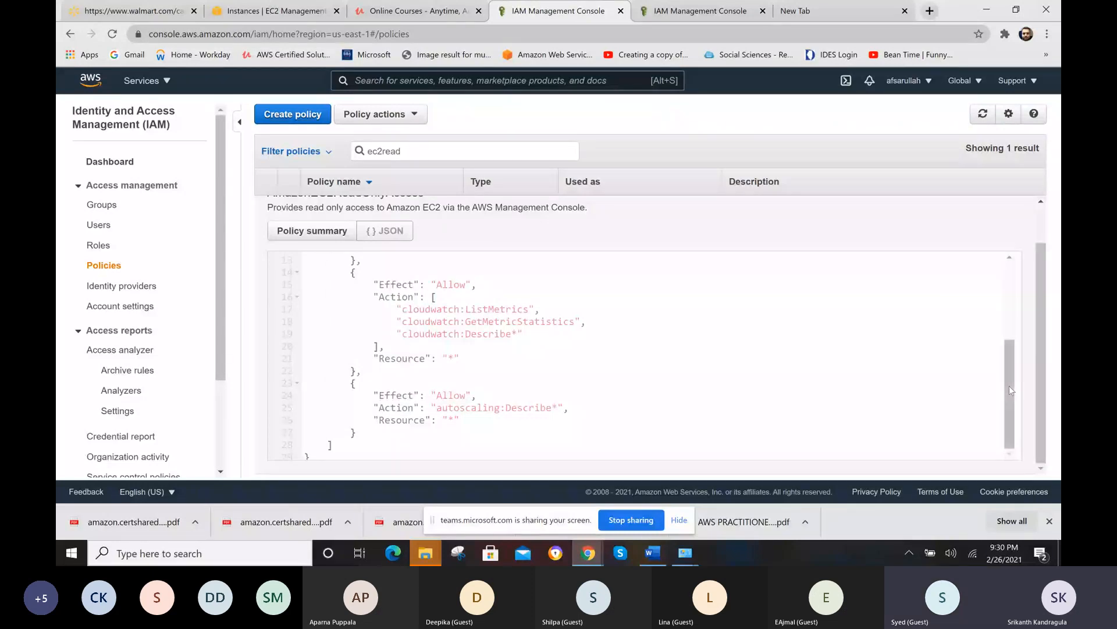
drag(1009, 386, 1011, 380)
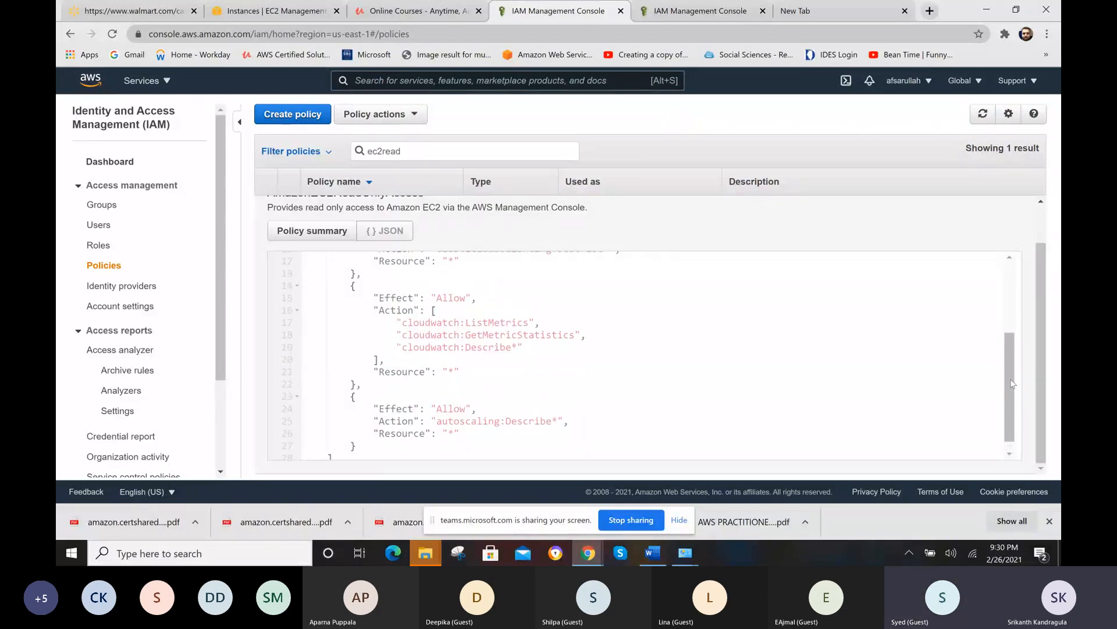
scroll(1012, 383, up, 1)
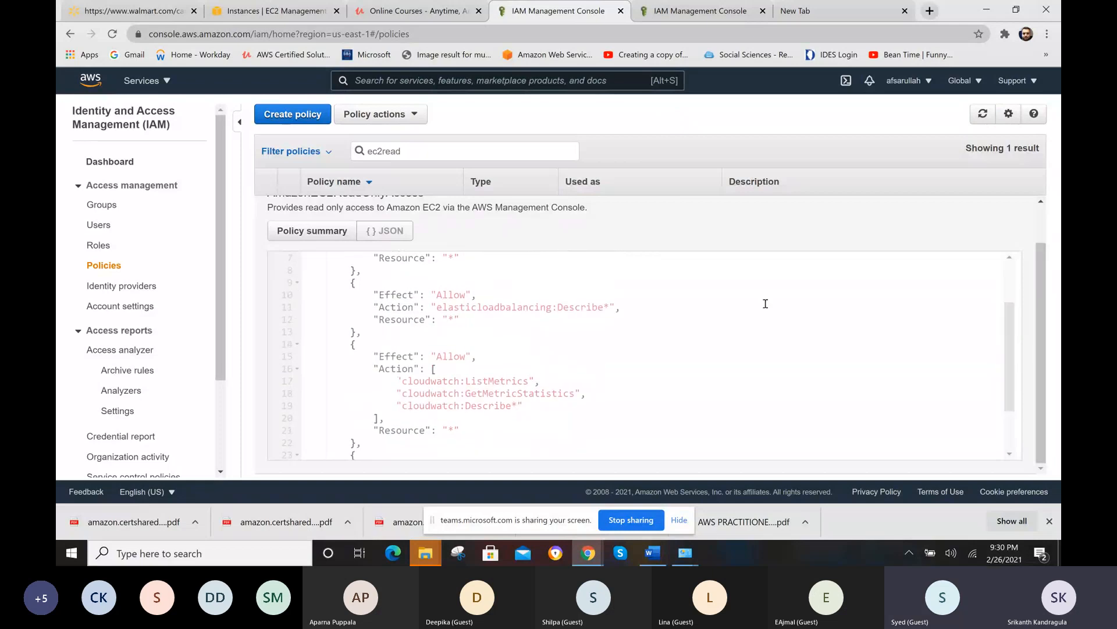
- View the policy summary of AmazonEC2ReadOnlyAccess and examine the access levels of its allowed services, especially EC2 Auto Scaling
click(308, 236)
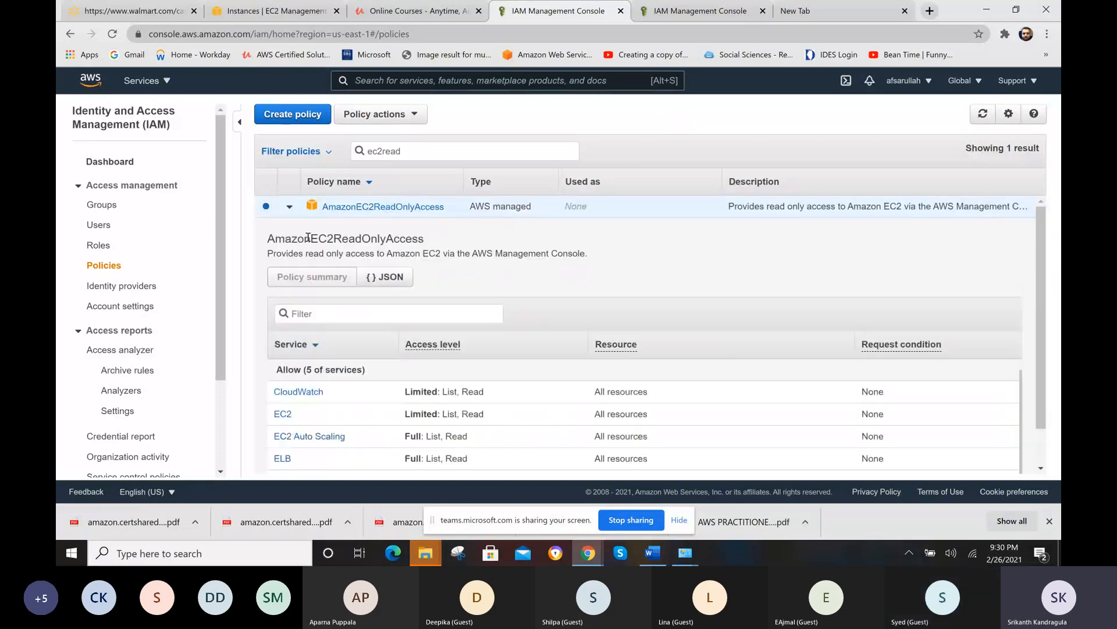
scroll(1042, 309, down, 1)
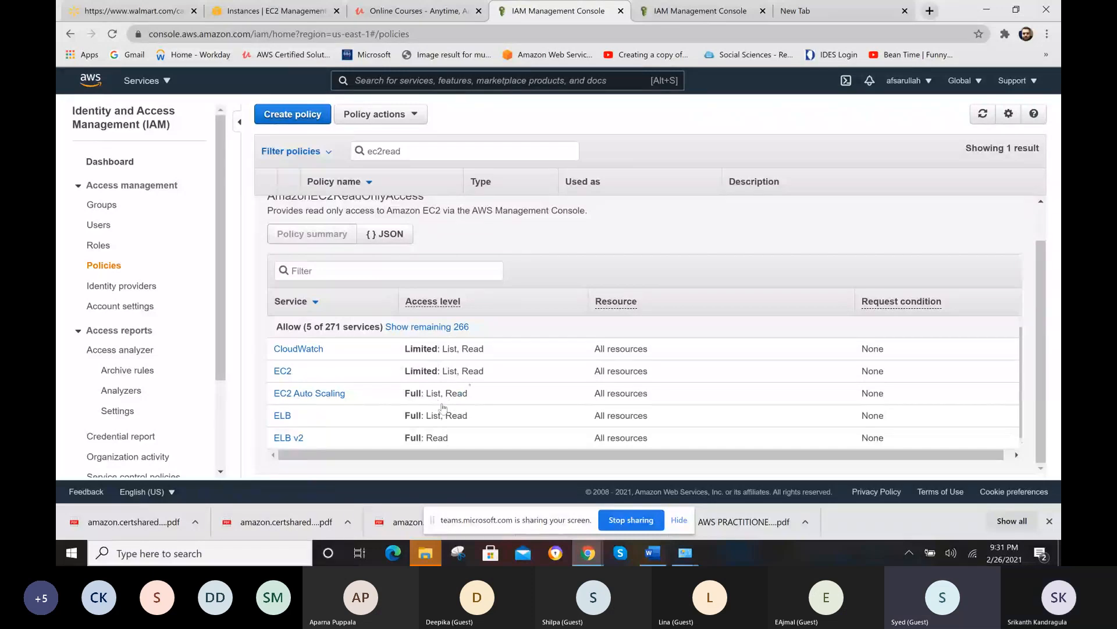
drag(388, 399, 468, 400)
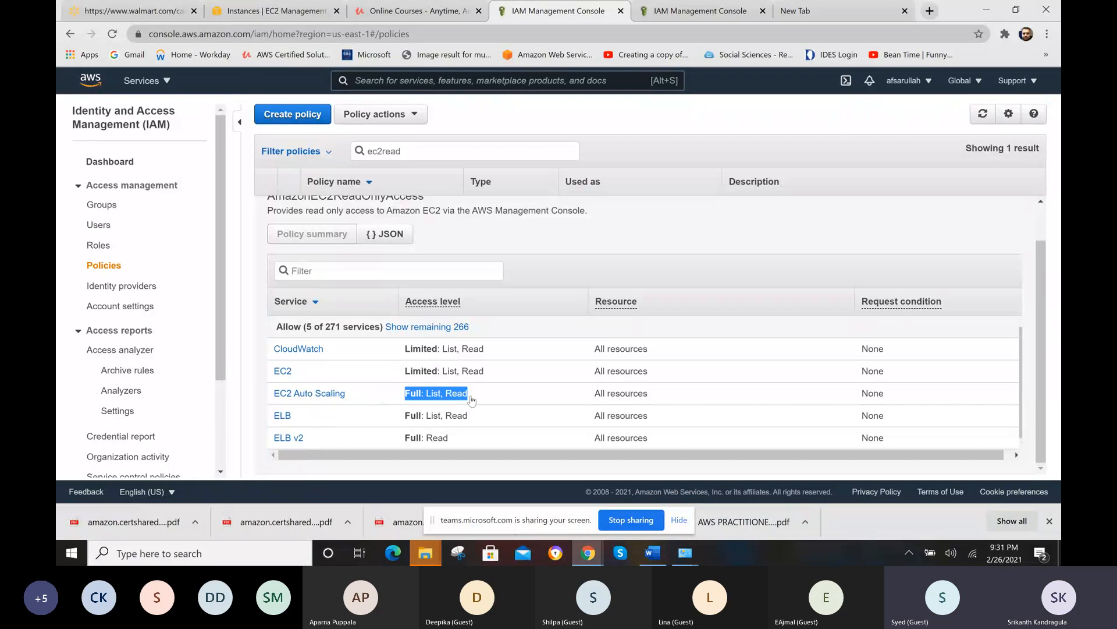
click(472, 401)
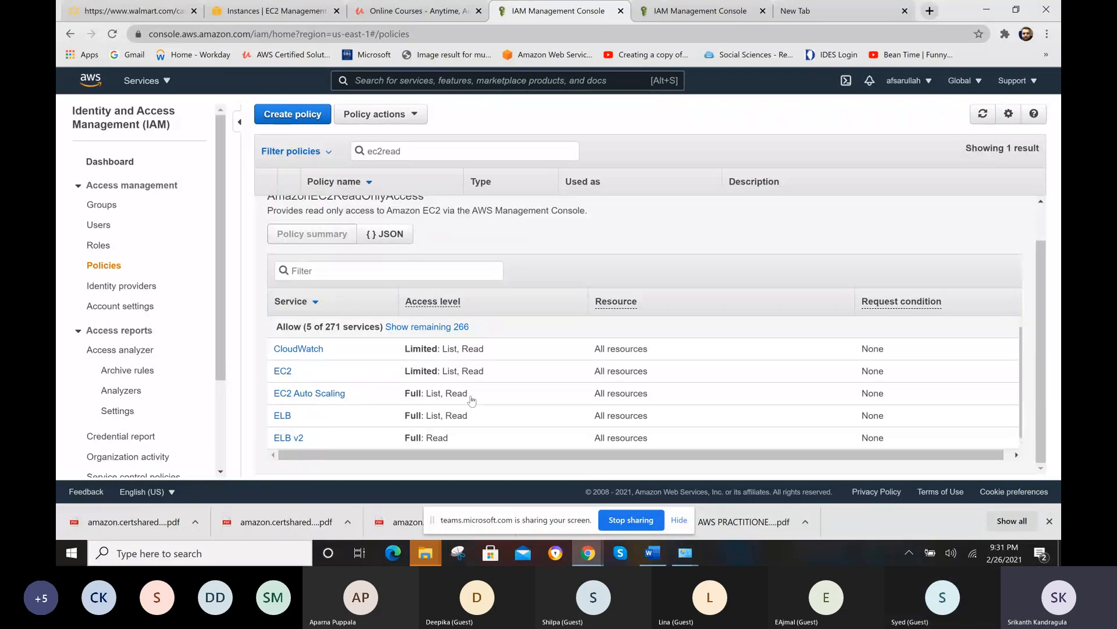
- Return to the JSON of AmazonEC2ReadOnlyAccess and copy the entire policy document
click(398, 236)
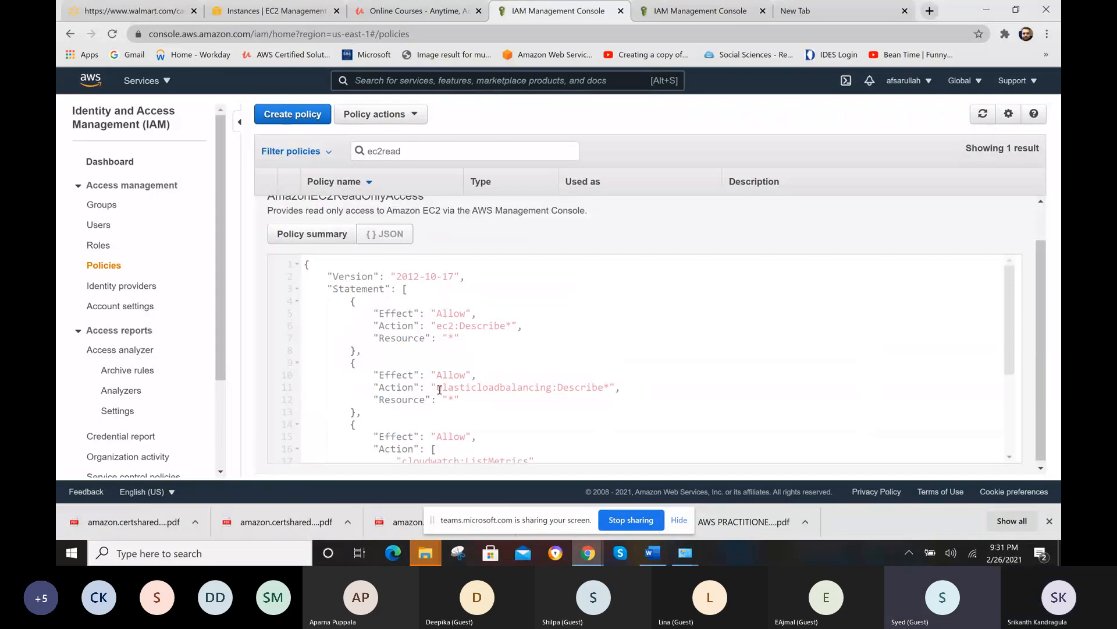
drag(437, 389, 603, 389)
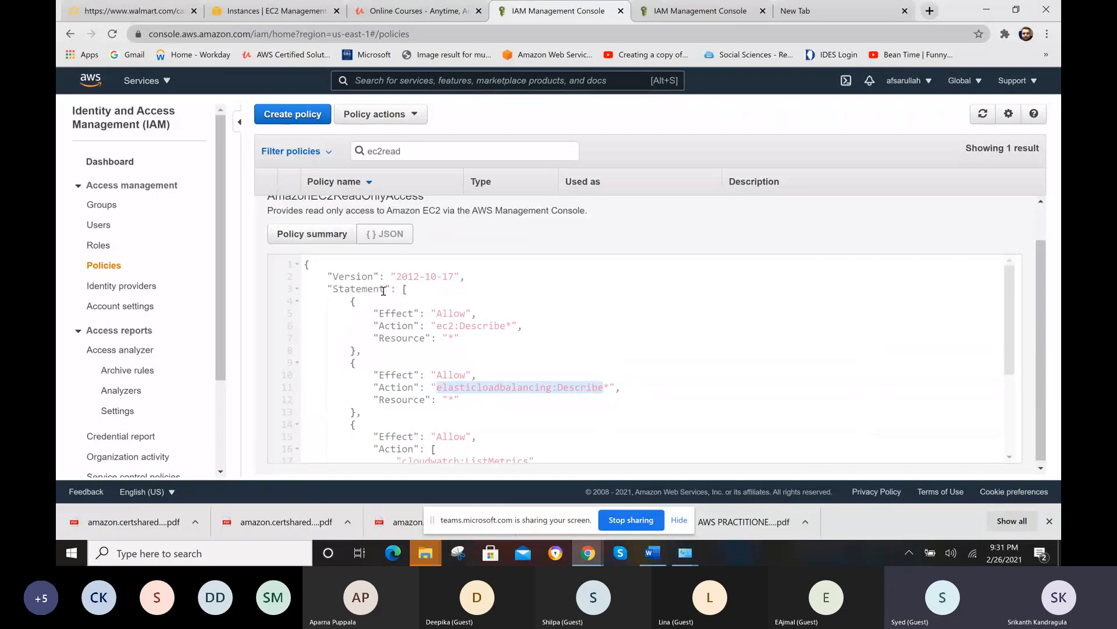
key(ctrl+a)
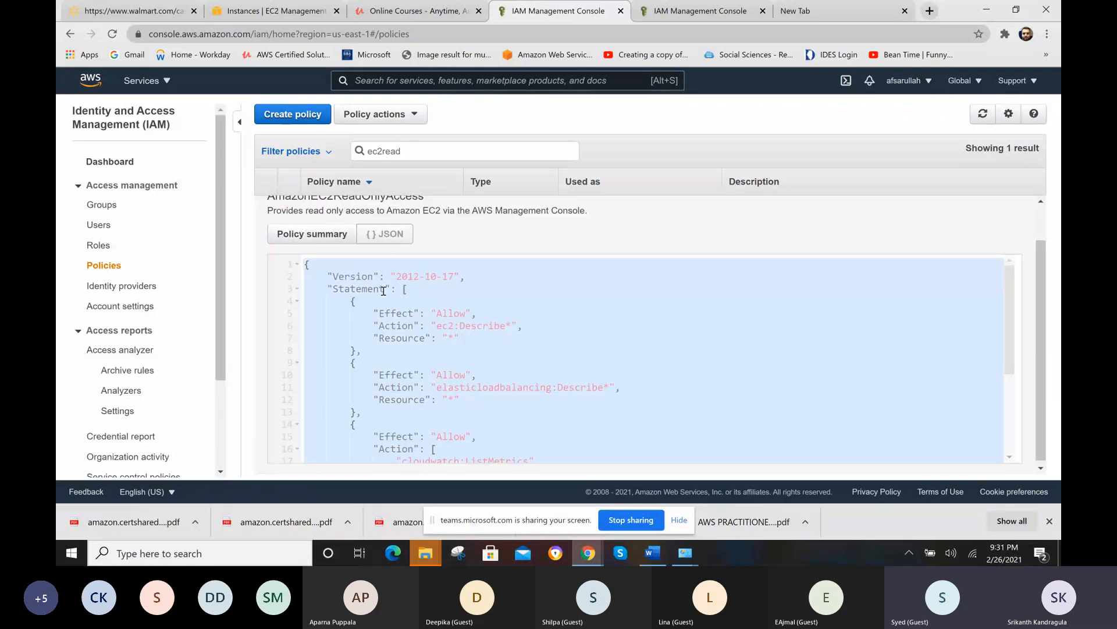
right_click(585, 368)
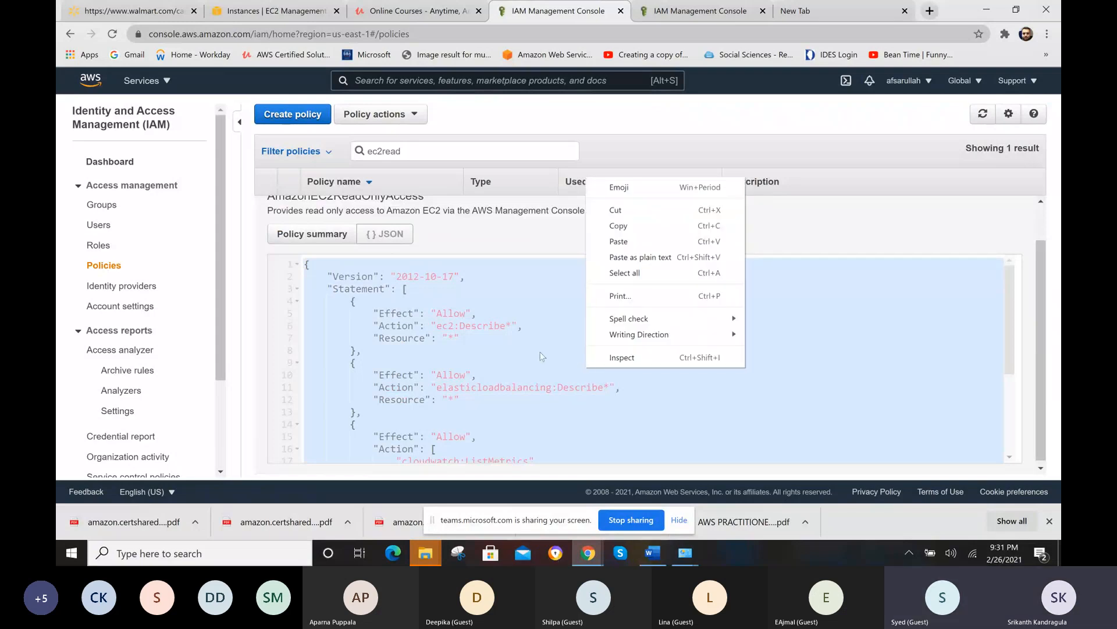
click(507, 326)
key(ctrl+a)
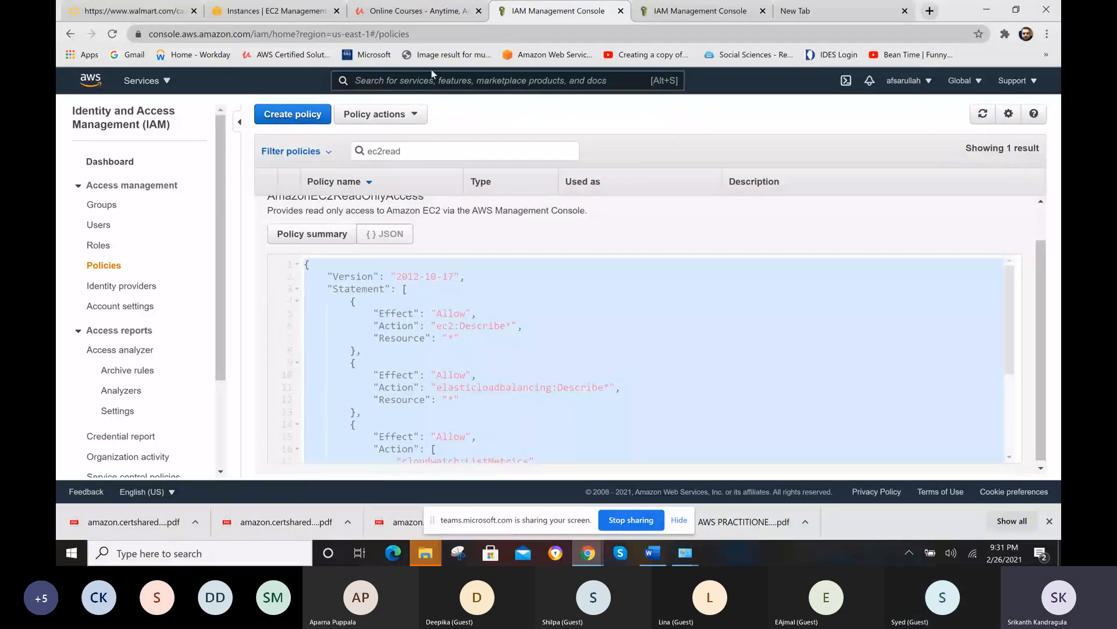
- Start creating a new policy in JSON and replace the default document with the copied EC2 read-only policy text
click(312, 114)
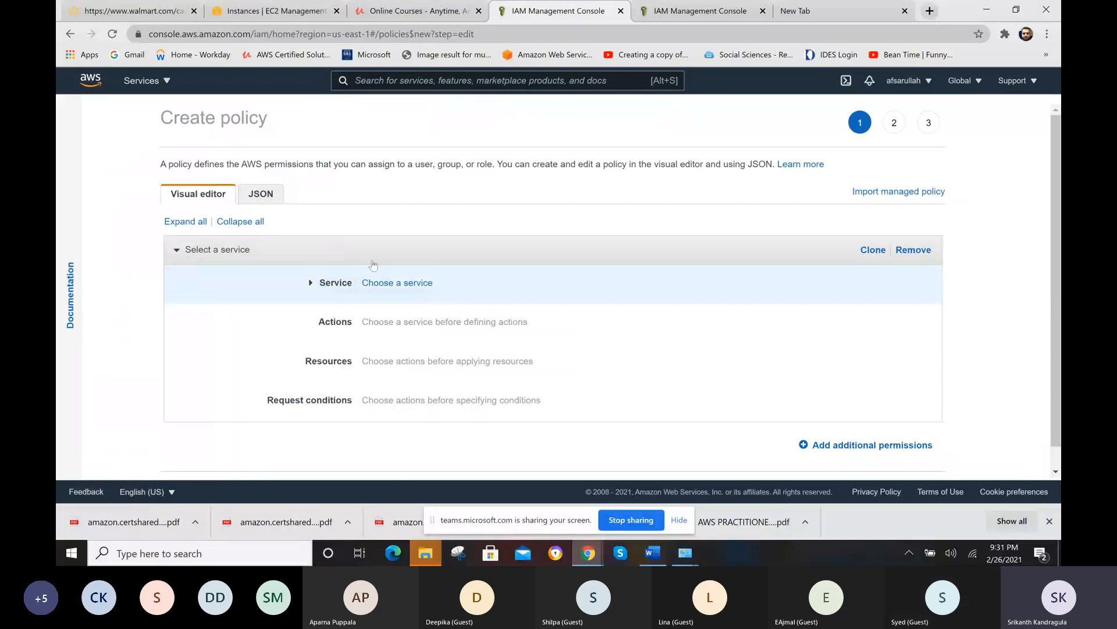
click(267, 195)
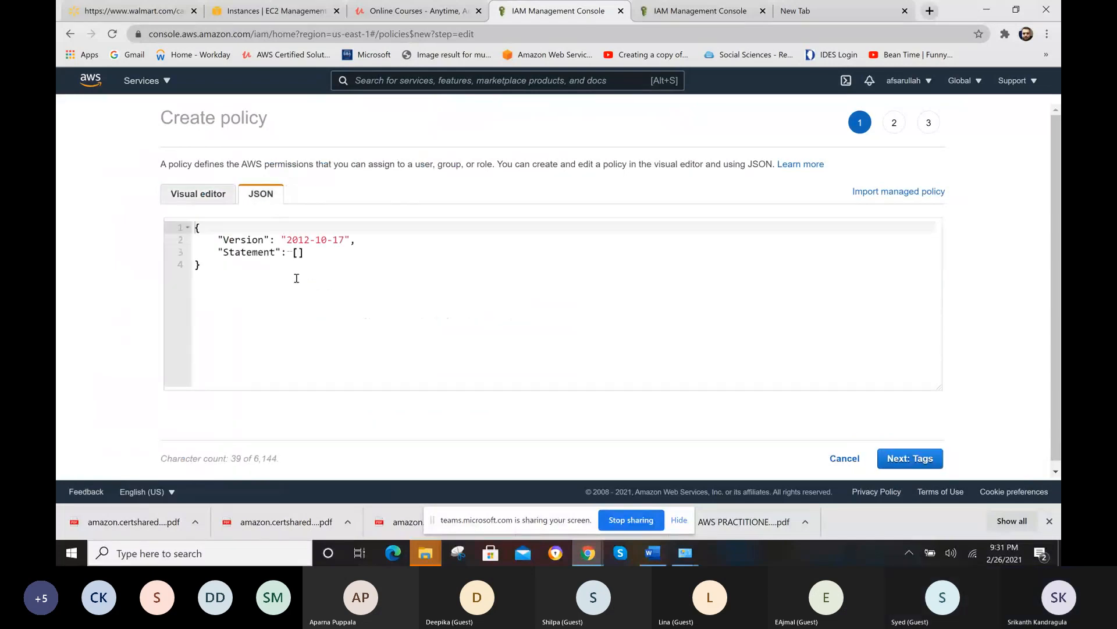
key(ctrl+a)
click(296, 279)
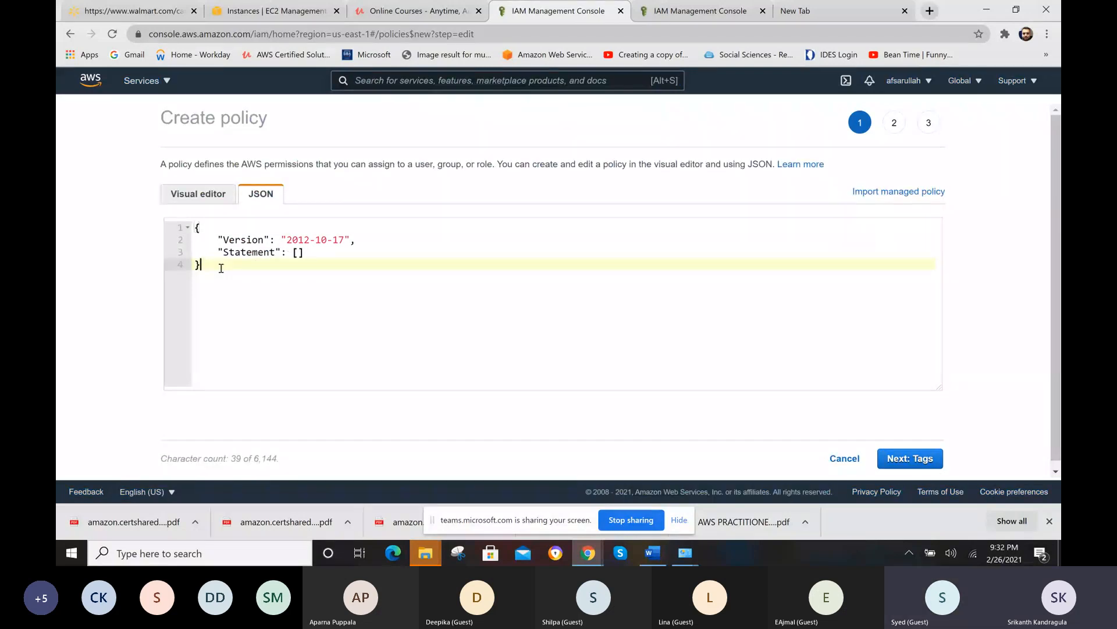
key(ctrl+a)
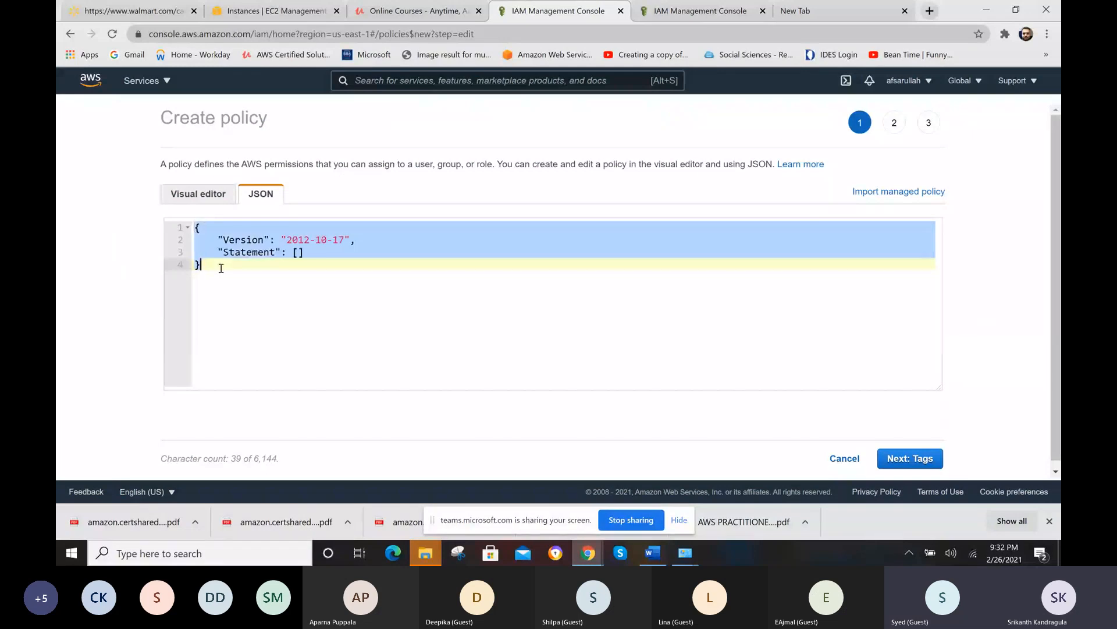
key(ctrl+v)
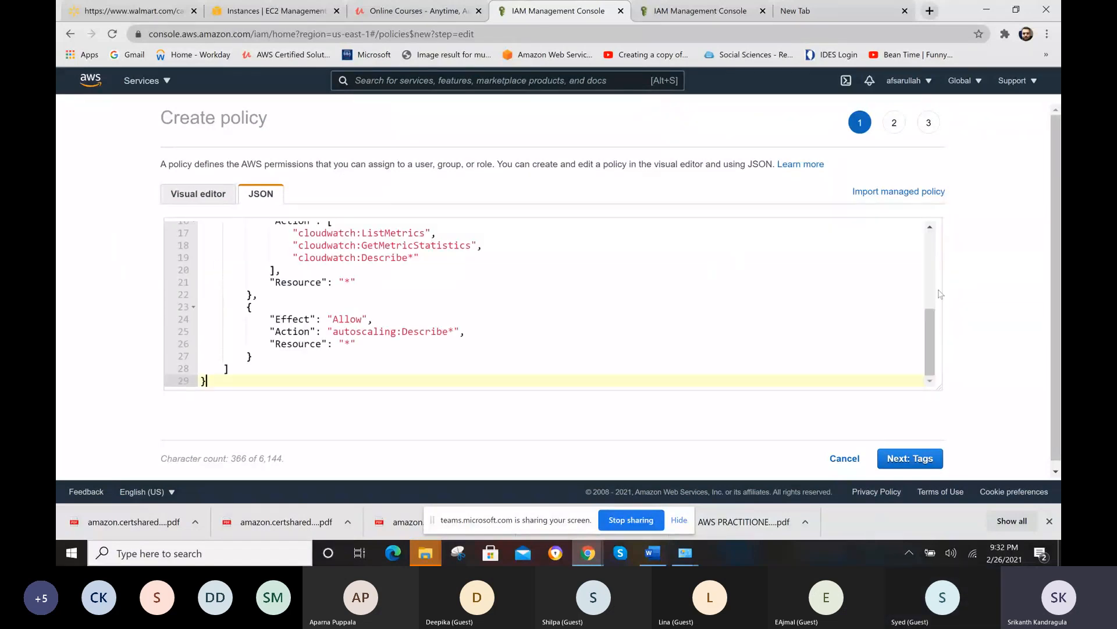
drag(928, 336, 933, 303)
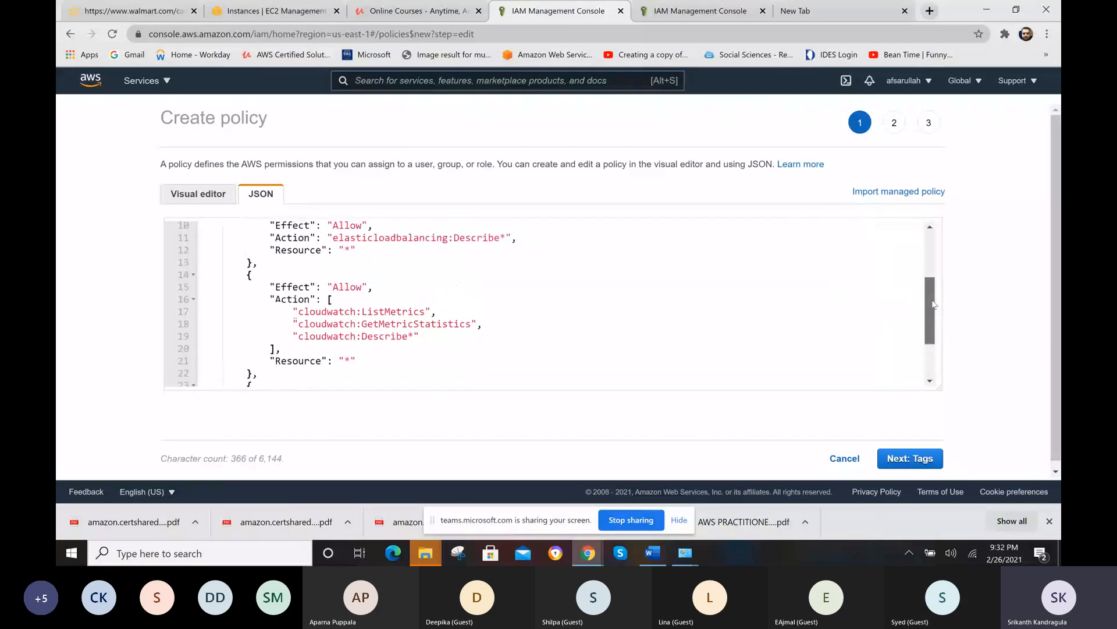
- Show the new policy in the visual editor and examine the ELB v2 actions, resources and request conditions
click(192, 191)
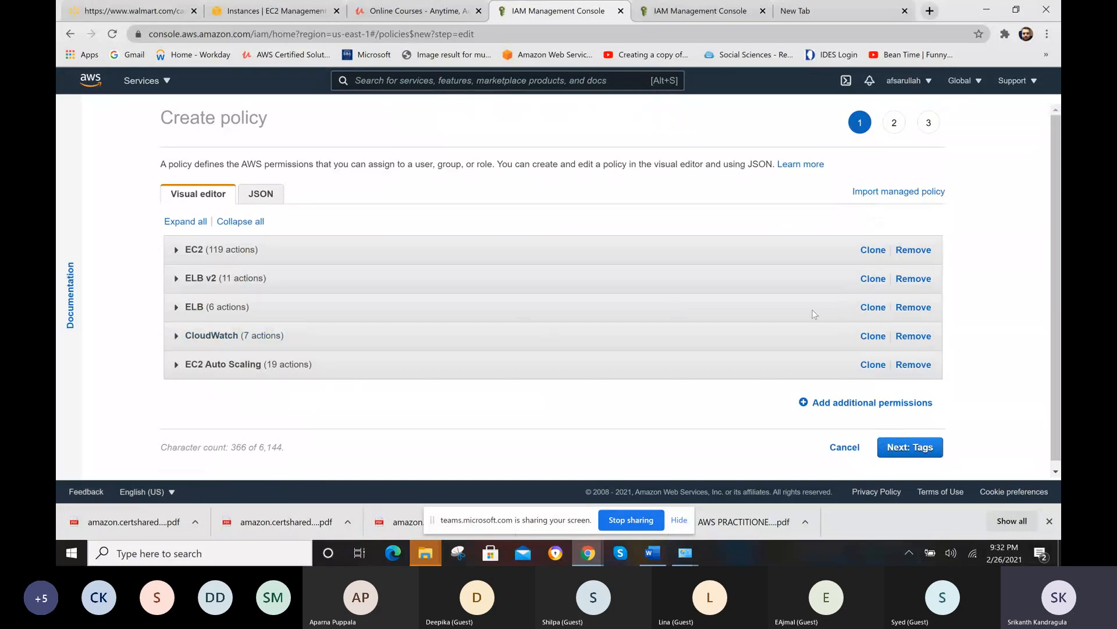
click(173, 279)
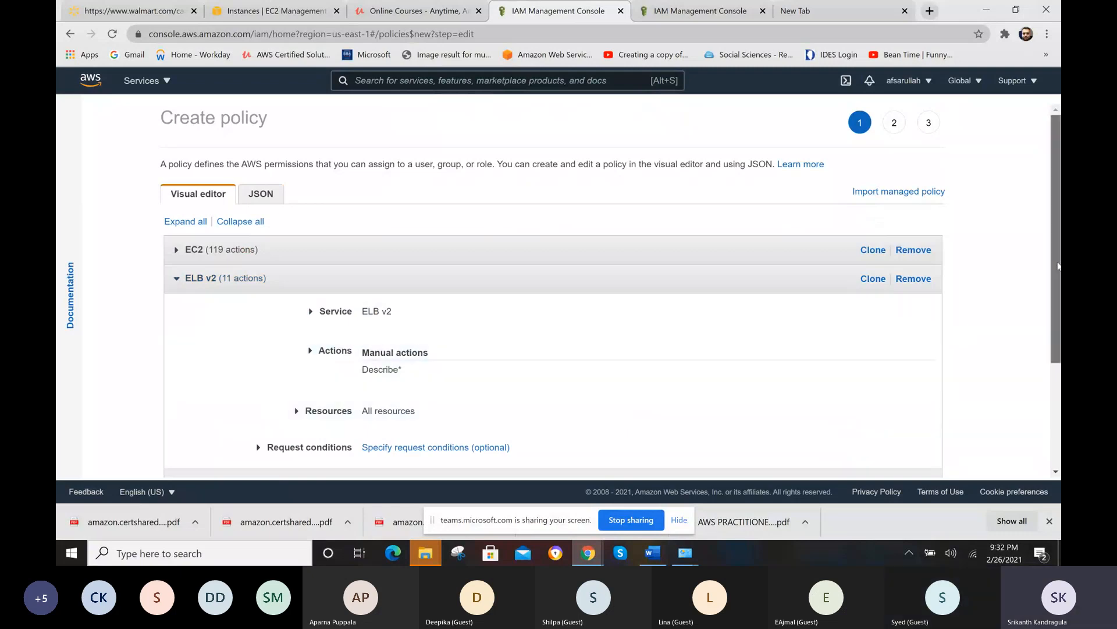
drag(1058, 269, 1058, 310)
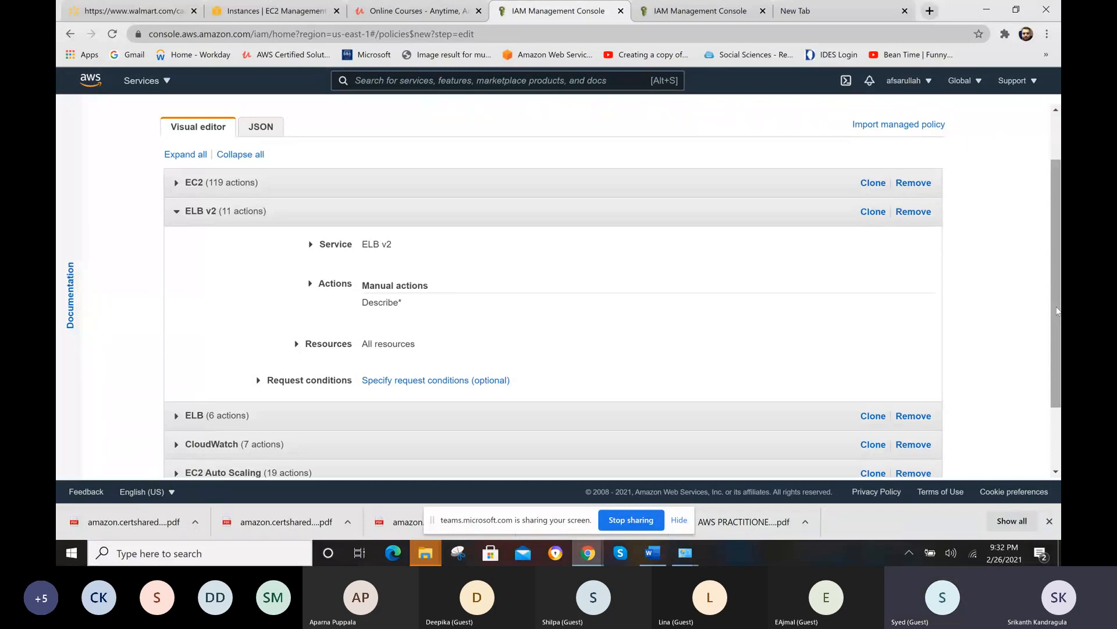
drag(1058, 311, 1060, 379)
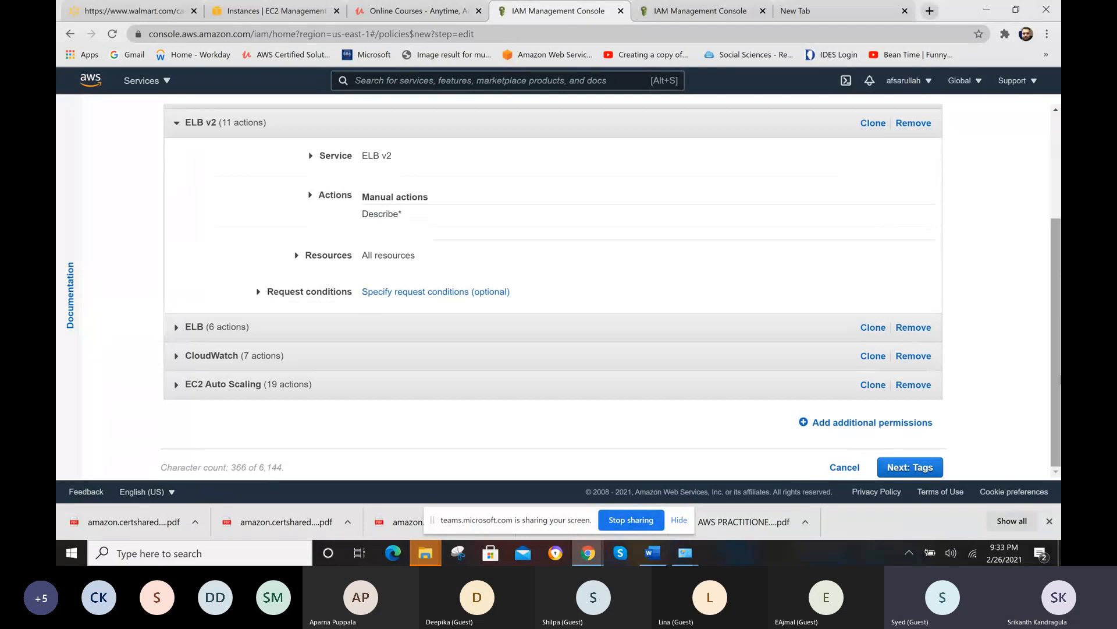
- Continue to the tags stage of the new policy and add a tag with the key "Name"
click(911, 468)
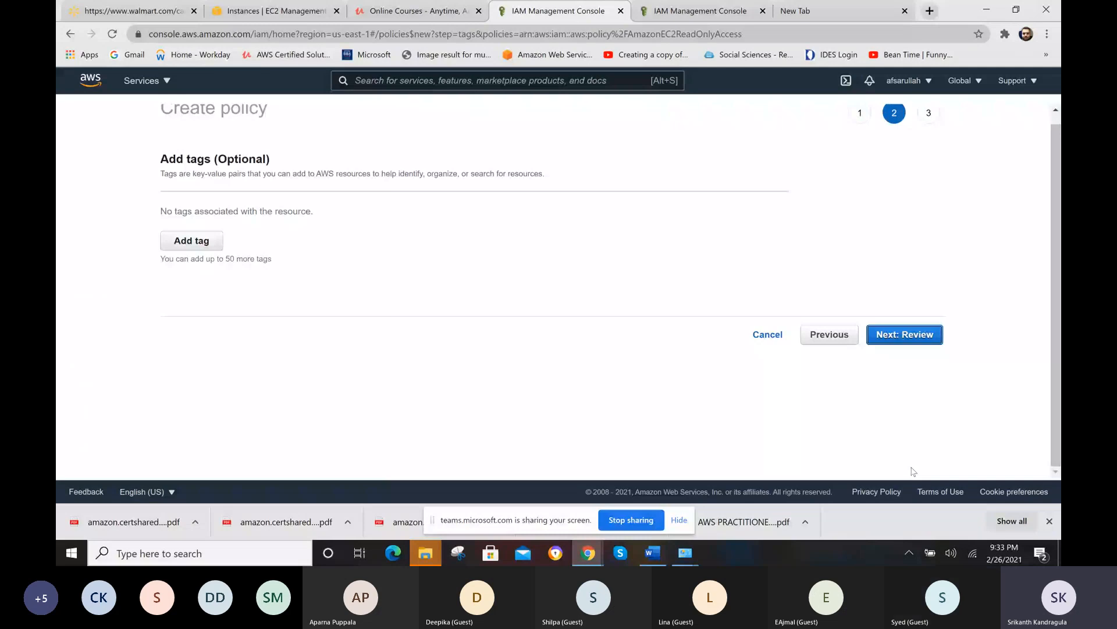
click(208, 243)
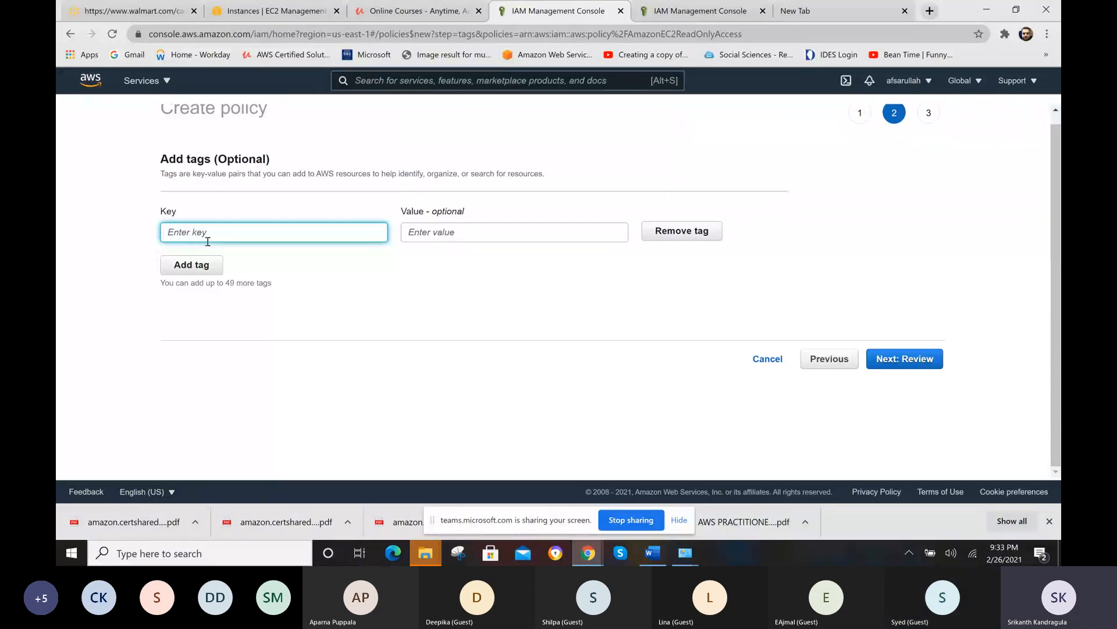
text(n)
key(BackSpace)
text(Name)
key(Tab)
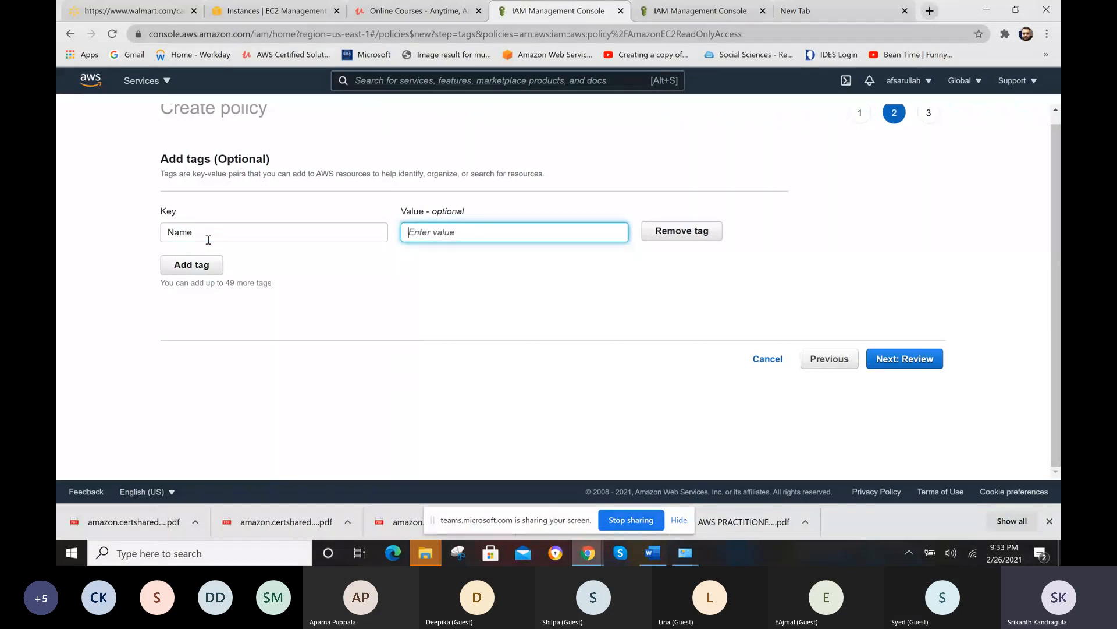
- Set the Name tag's value to "EC2 Readonly Customize policy"
text(EC)
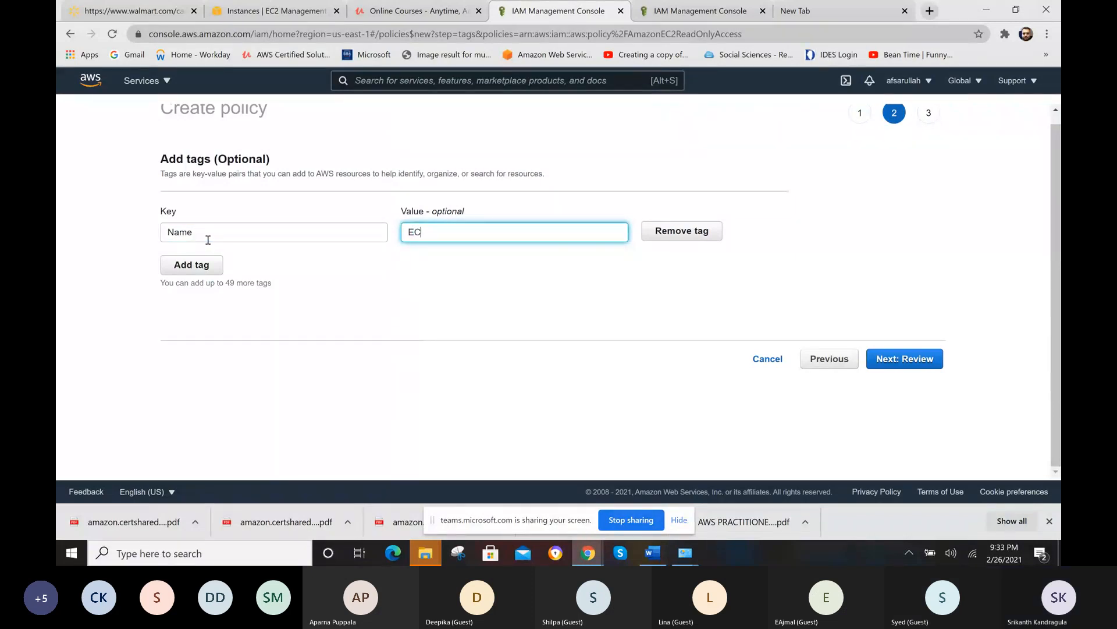
text(2 ReadO)
key(BackSpace)
text(only Customize pl)
key(BackSpace)
text(ooid)
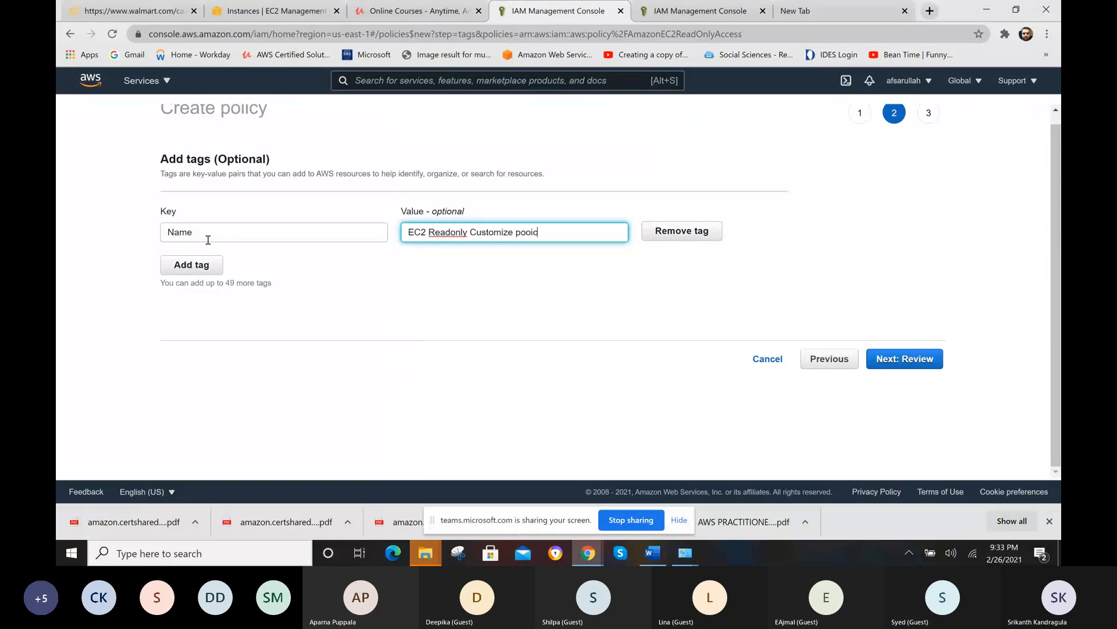
key(BackSpace)
key(BackSpace)
key(BackSpace)
text(licy)
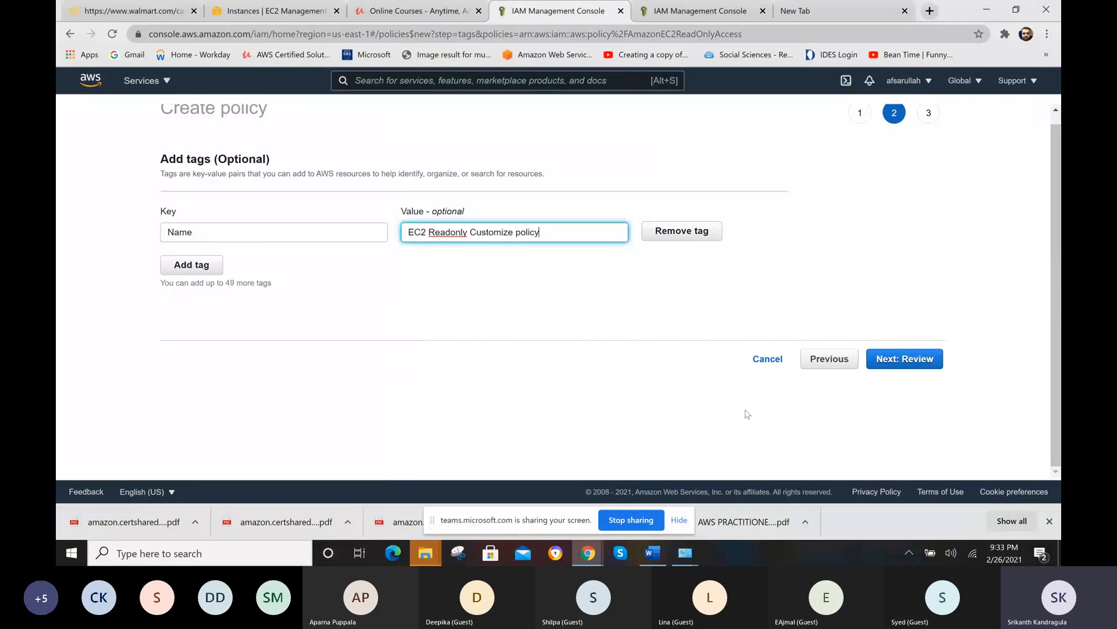
- Continue to the review stage, name the policy "EC2Readonlycustomizepolicy" and create it
click(912, 365)
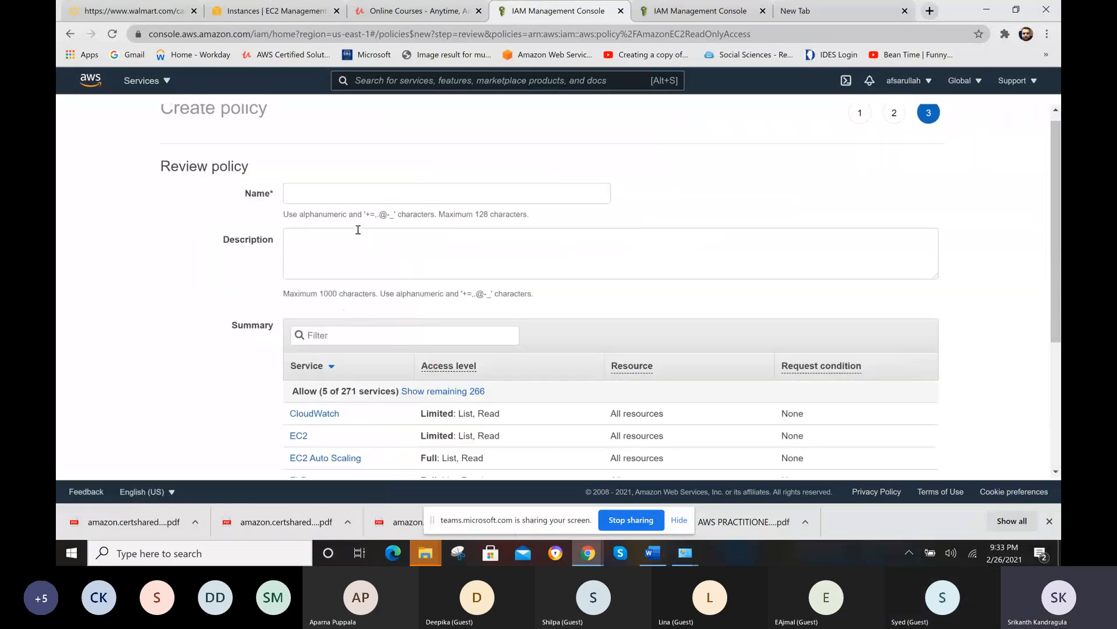
click(334, 189)
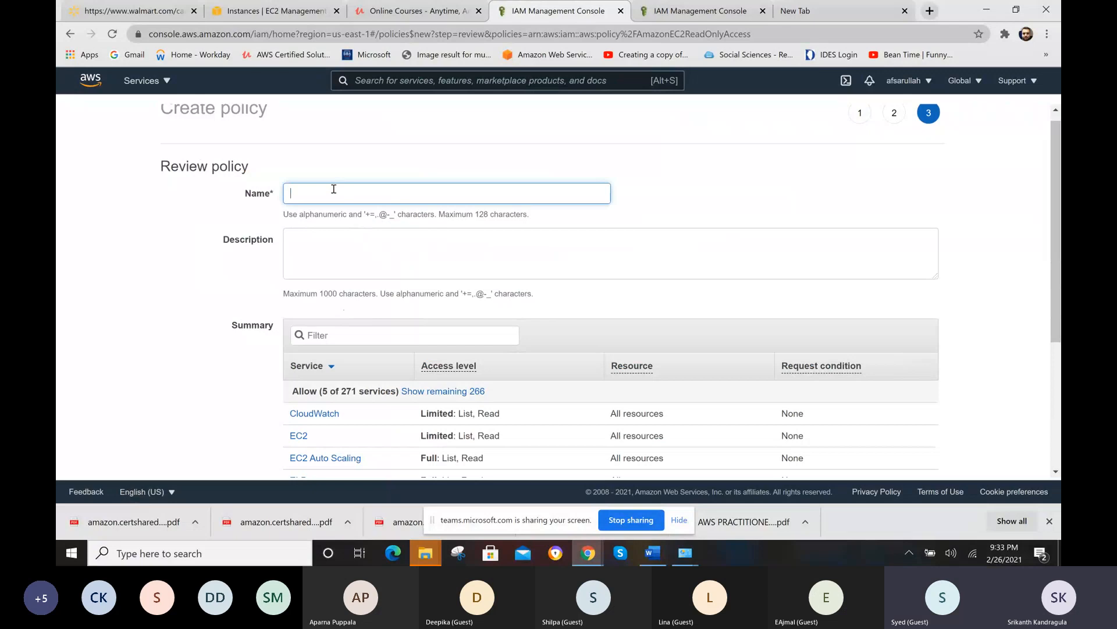
text(EC2)
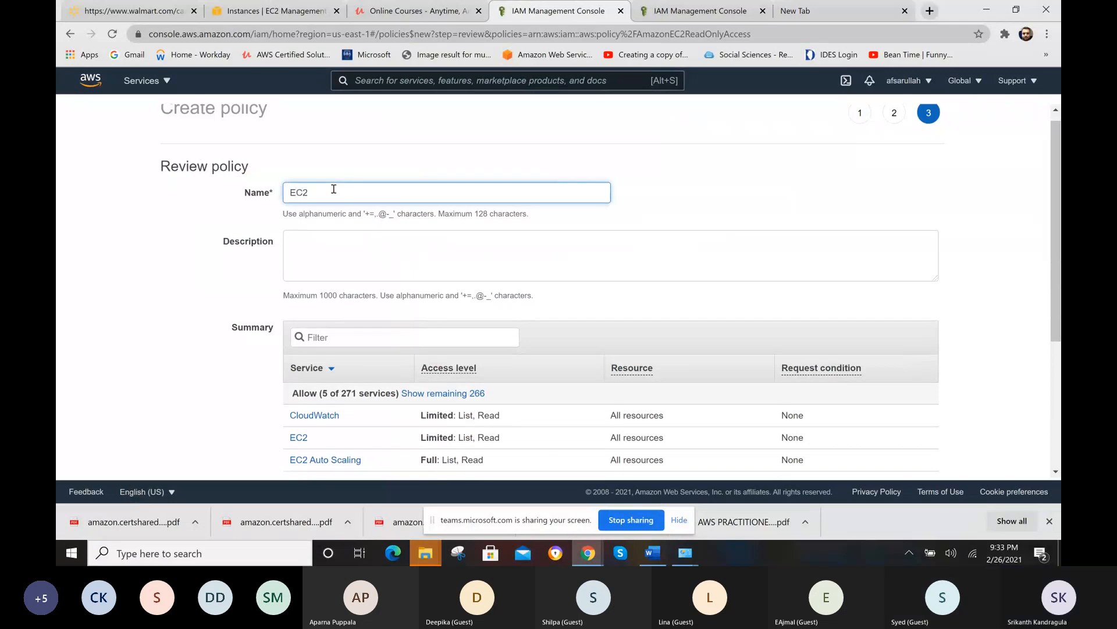
text(Readerlyc)
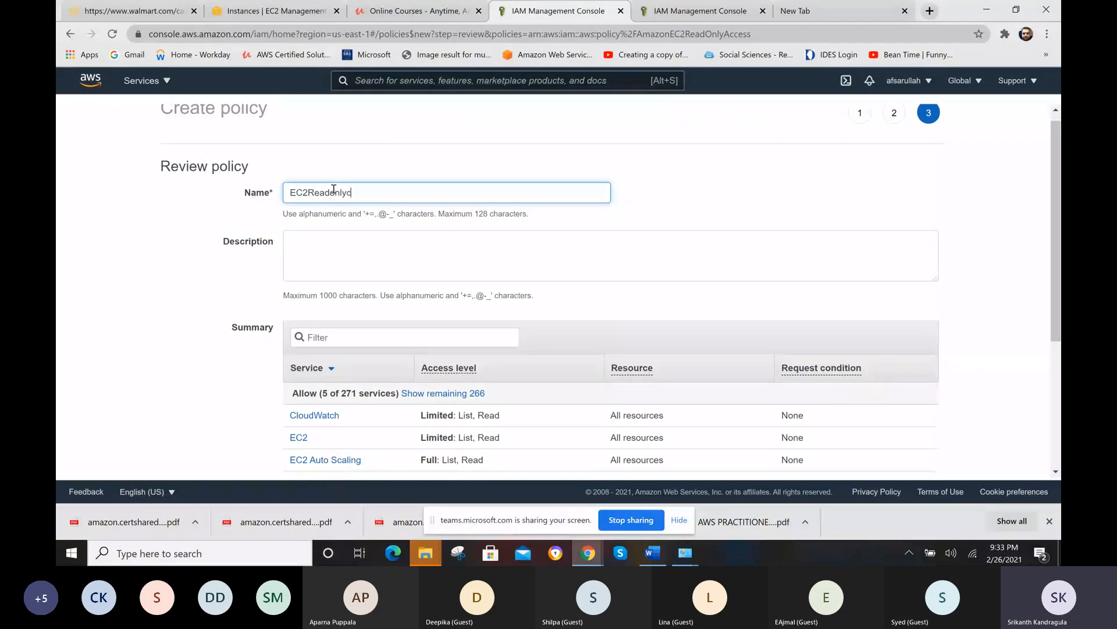
text(ustomize)
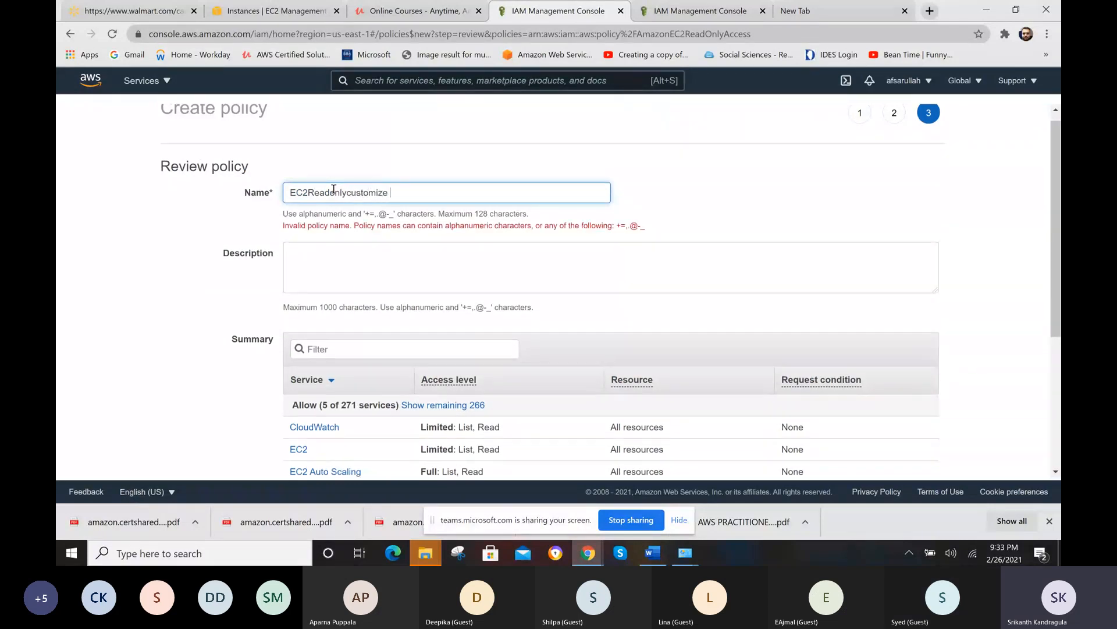
text(policy)
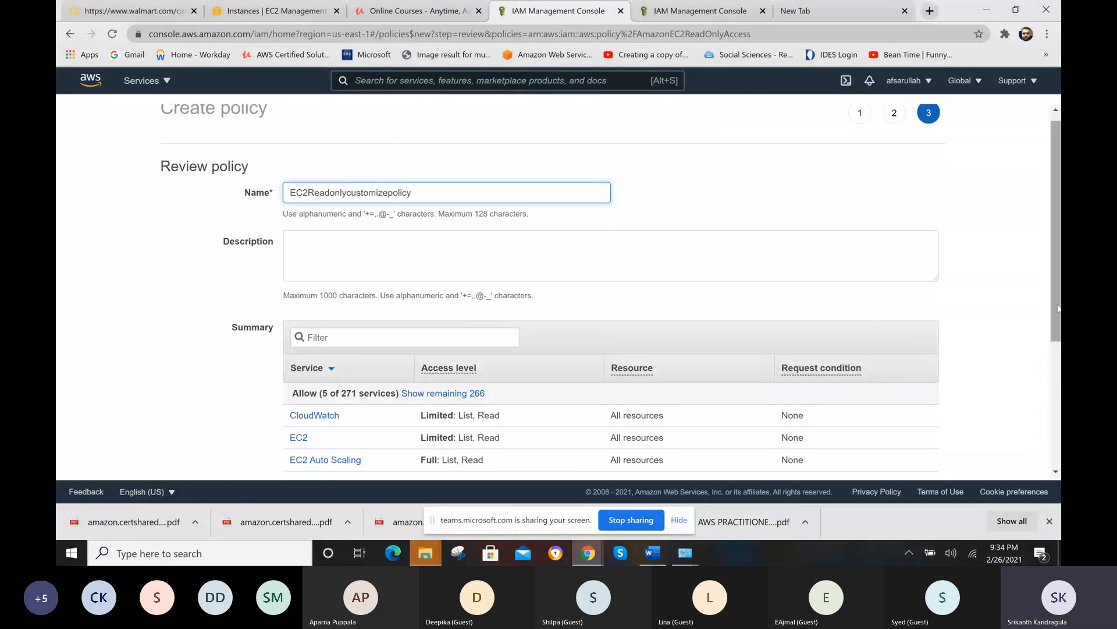
drag(1053, 276, 1058, 429)
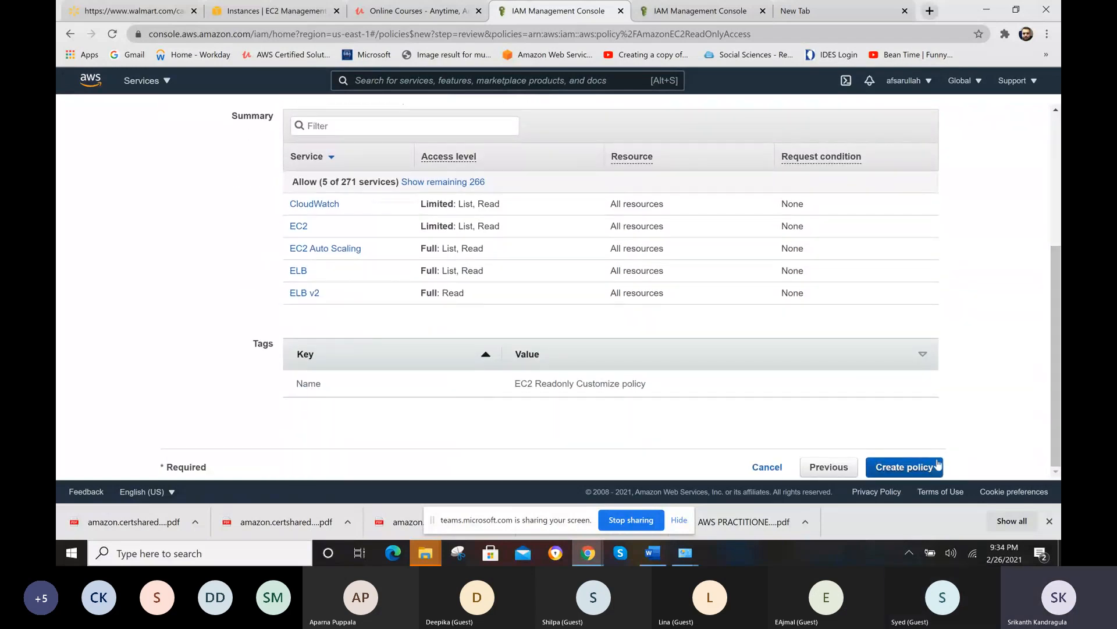
click(907, 467)
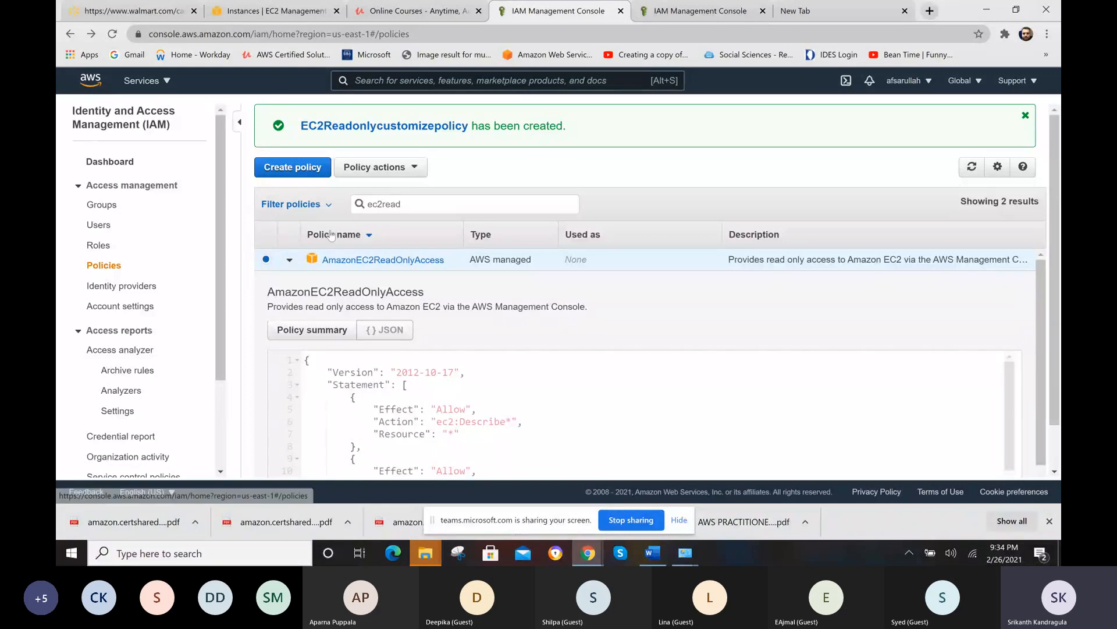
- Reload the policies list and search it for "ec2reado"
click(430, 207)
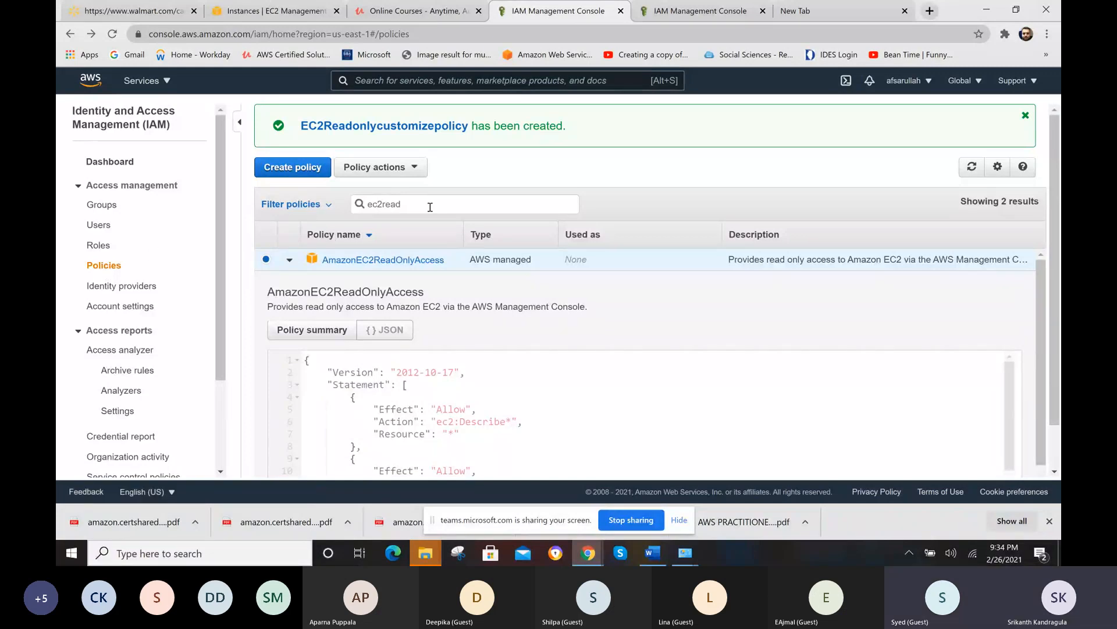
click(103, 266)
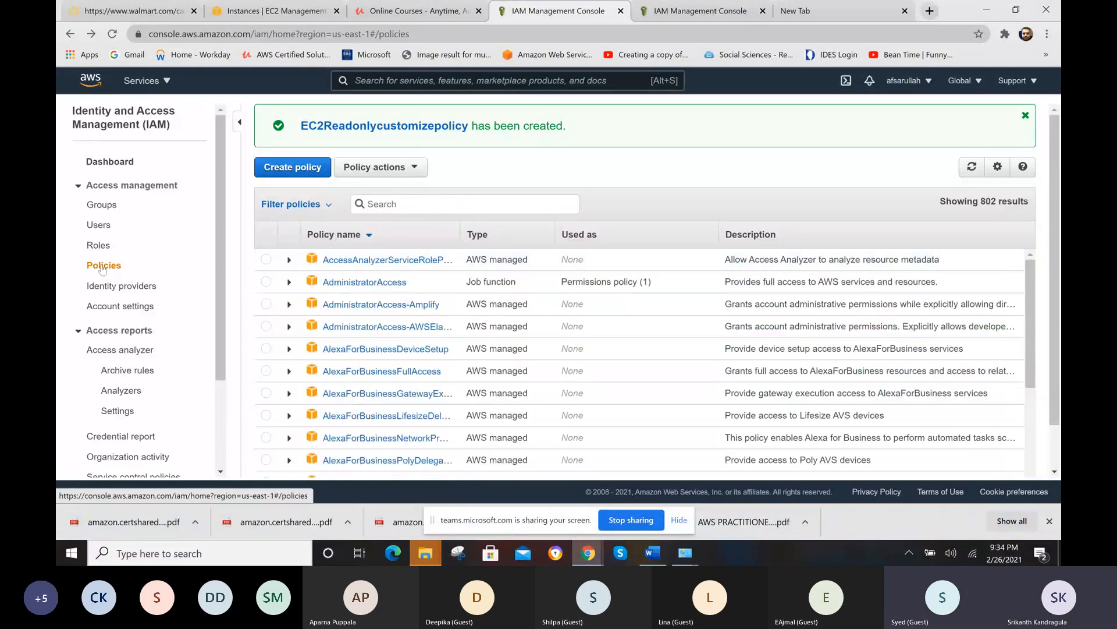
click(403, 201)
text(e)
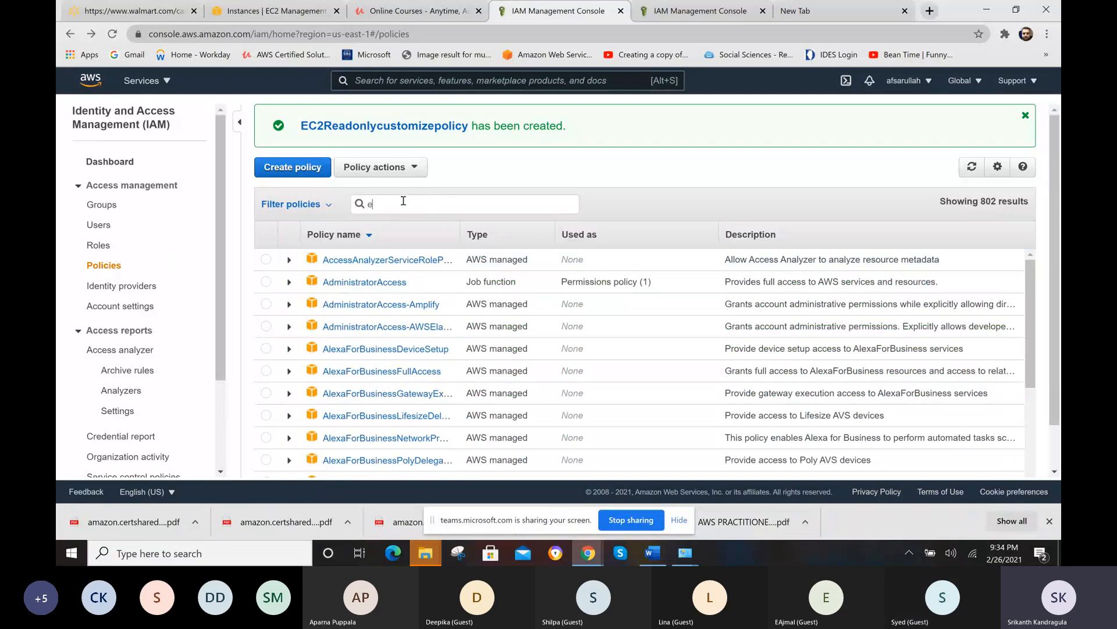
text(d2)
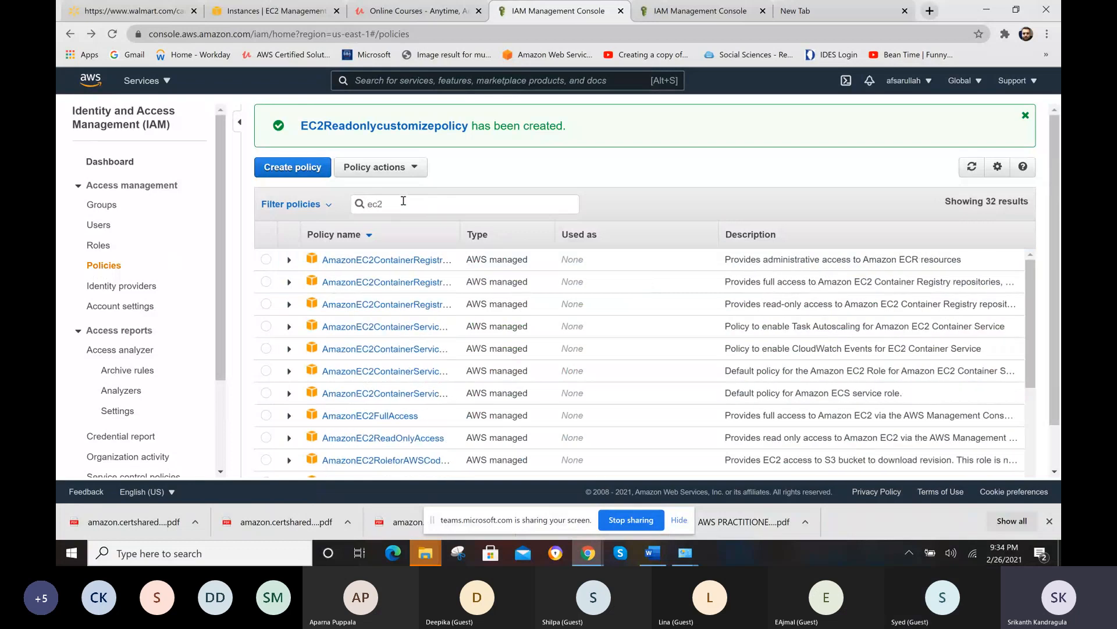
text(reado)
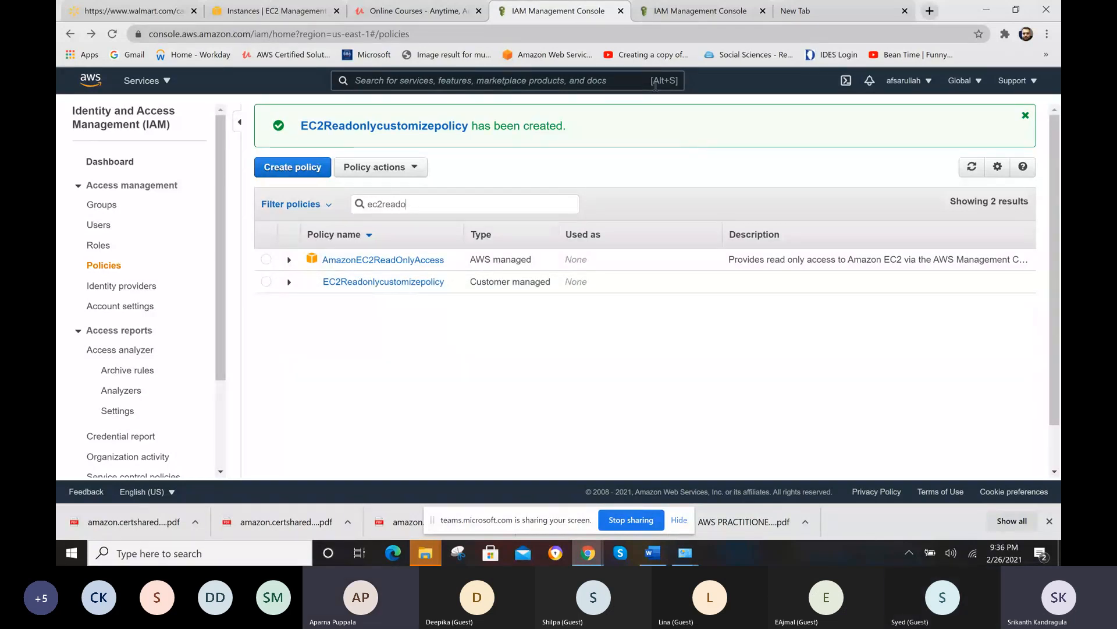
key(alt+Tab)
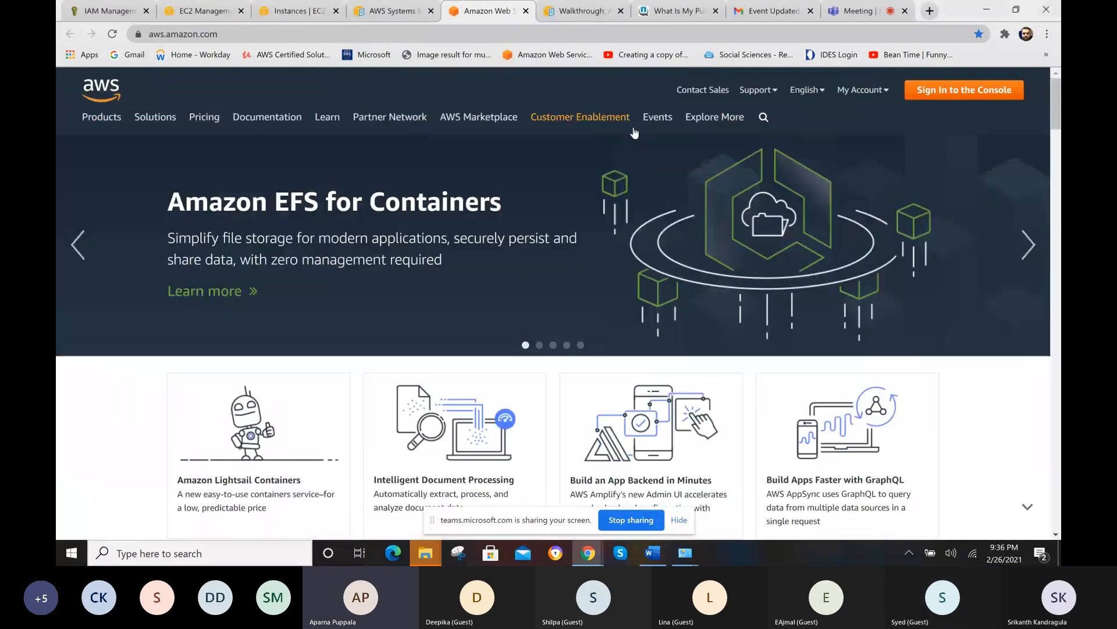
key(alt+Tab)
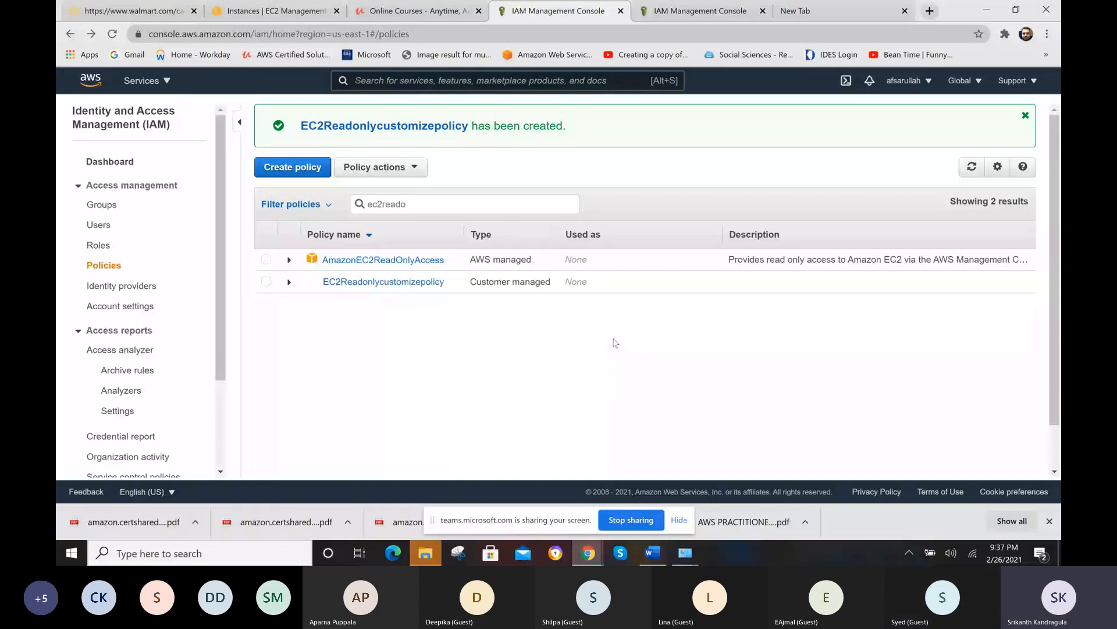
- Expand EC2Readonlycustomizepolicy in the policies list to show its JSON and open the policy for editing
drag(1052, 337, 1052, 341)
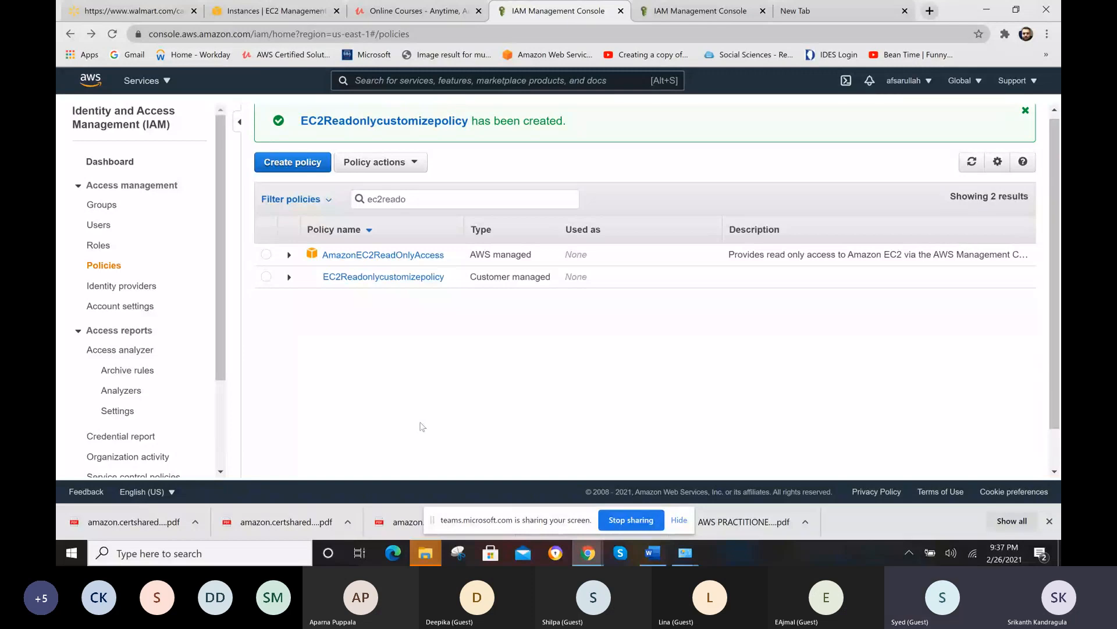
click(288, 278)
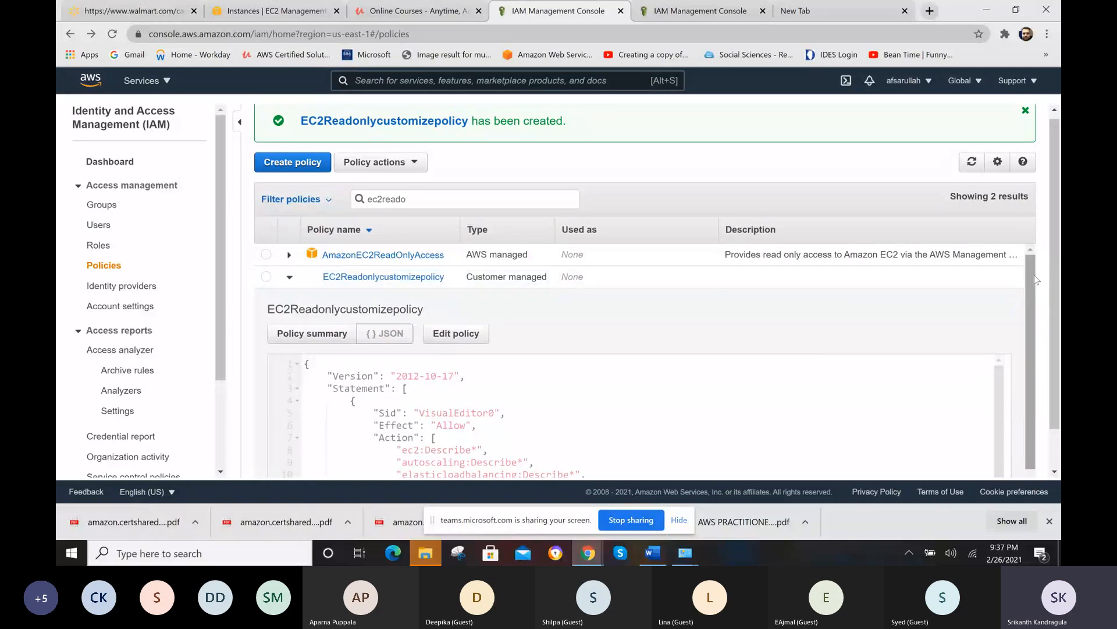
scroll(1035, 333, down, 2)
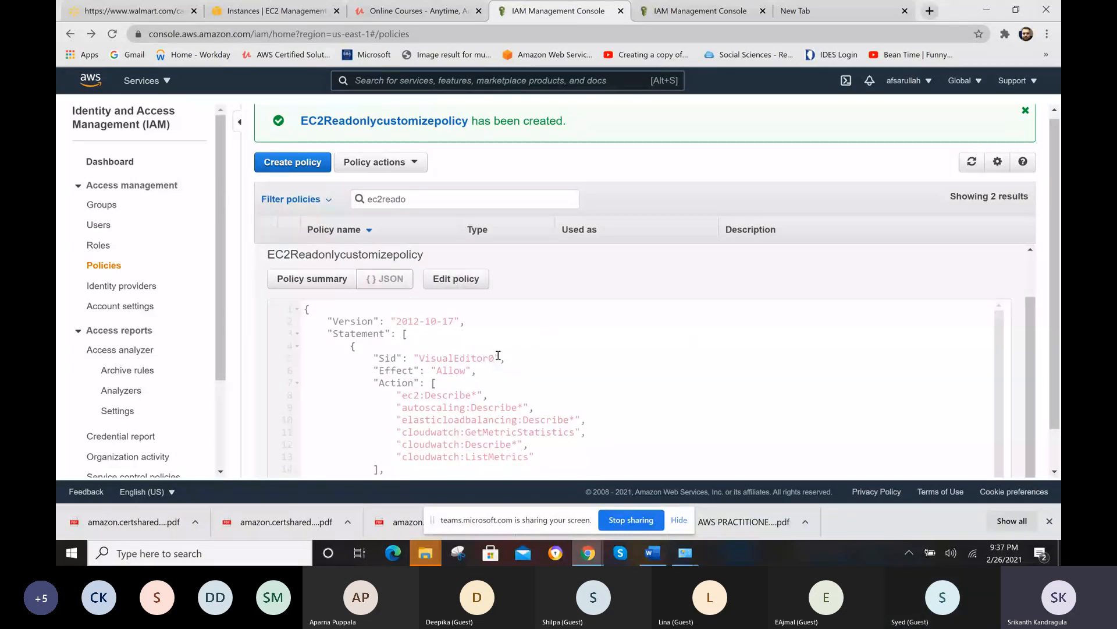
click(449, 283)
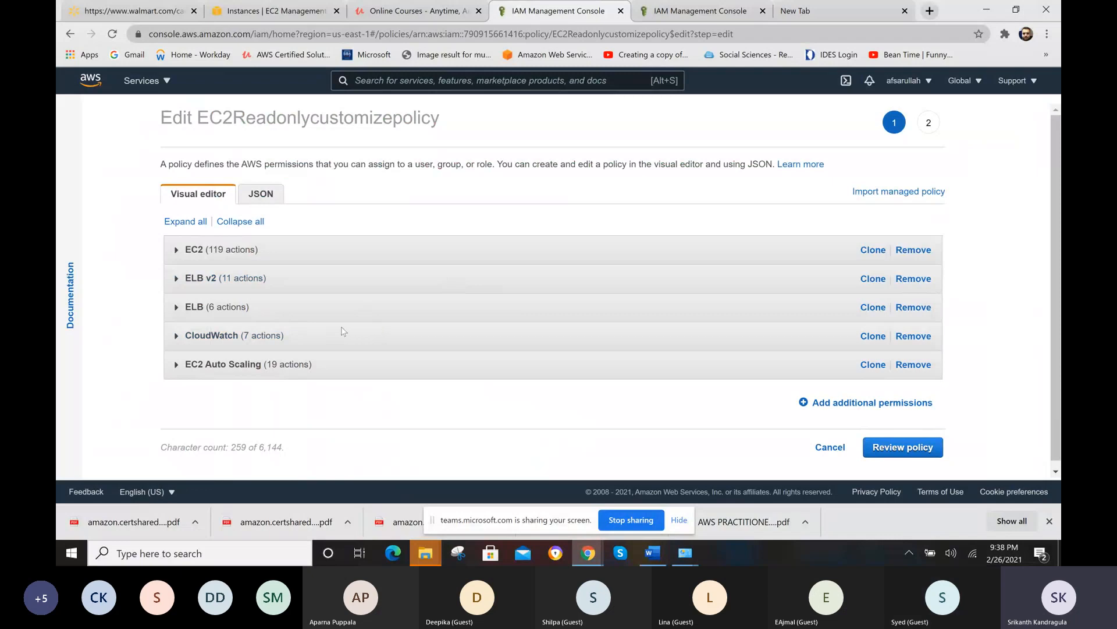
- Expand the CloudWatch permissions in the visual editor and examine their actions, resources and request conditions
click(177, 342)
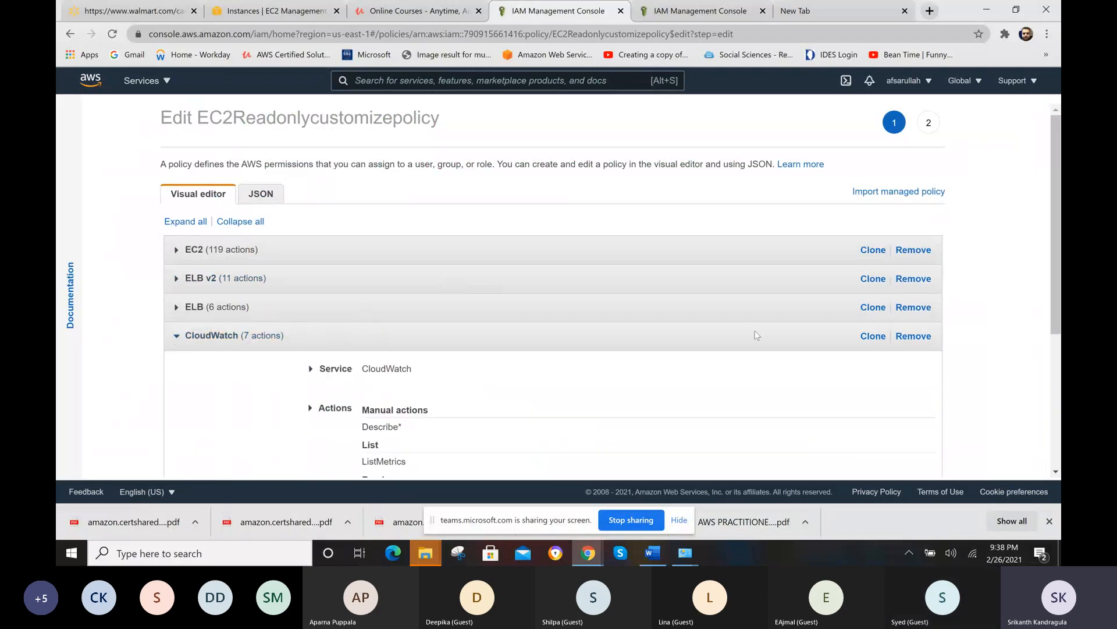
drag(1052, 250, 1058, 349)
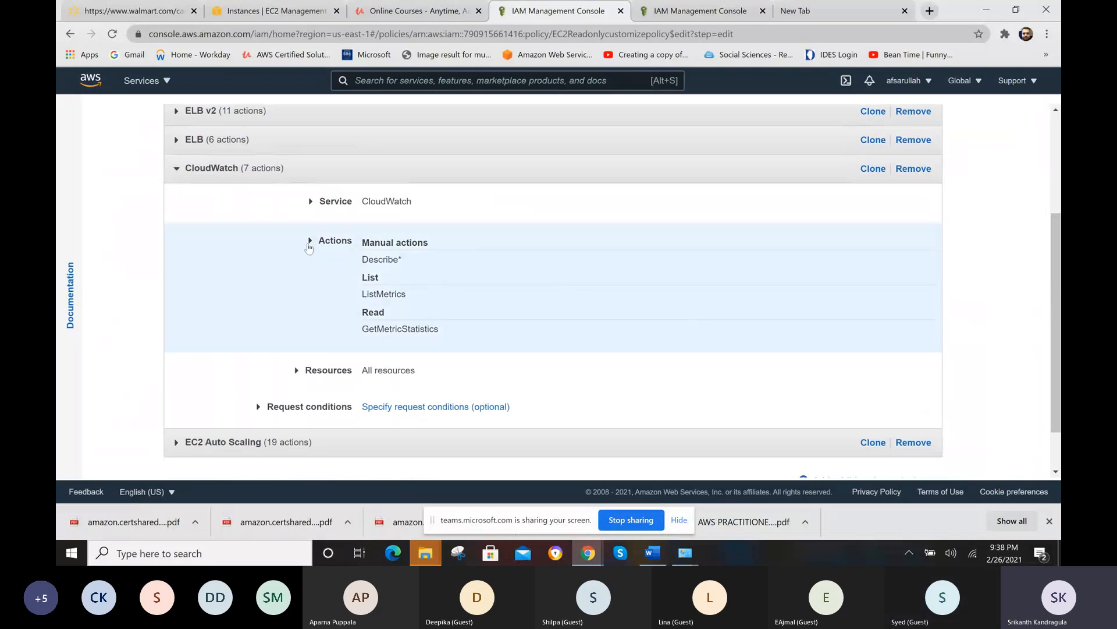
scroll(1058, 344, up, 1)
drag(1058, 344, 1060, 271)
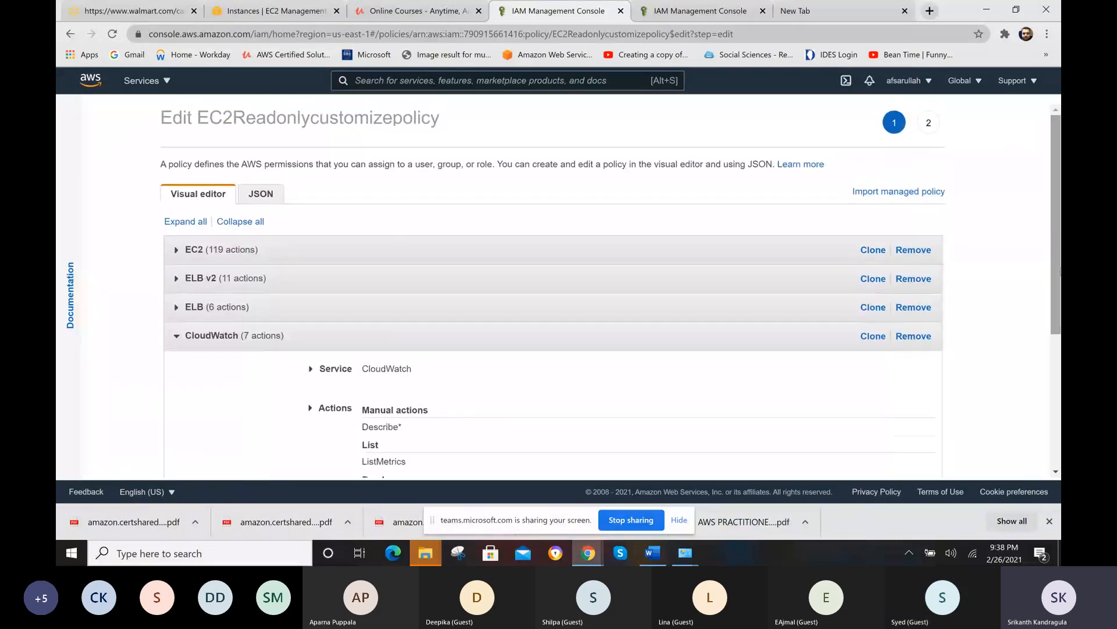
- Show the policy as JSON and delete the "cloudwatch:Describe*" action together with its comma
click(266, 200)
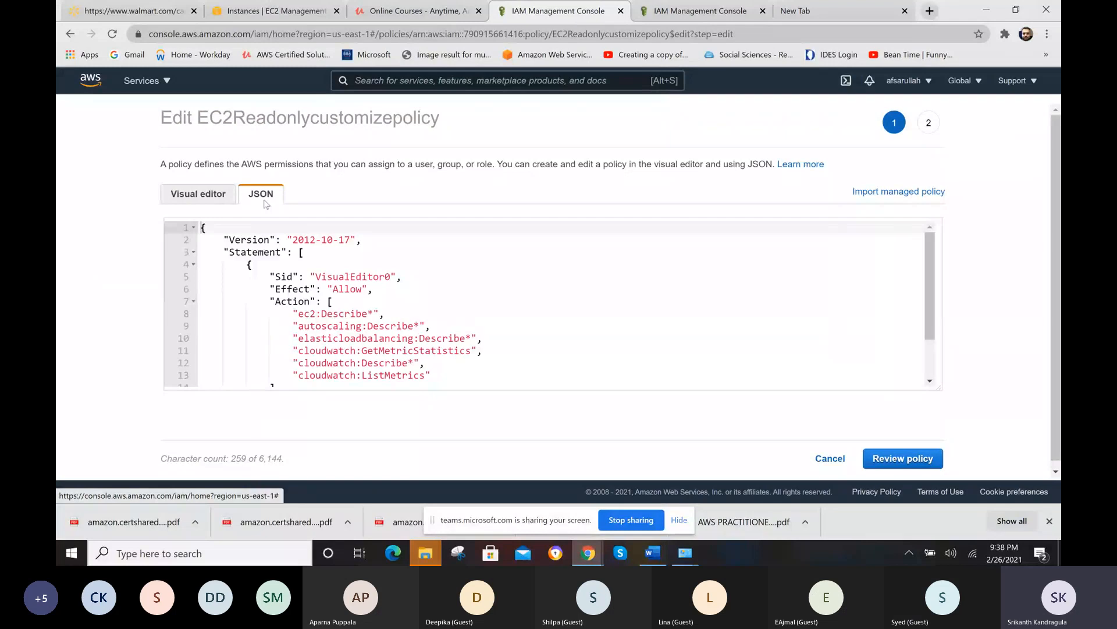
drag(930, 288, 930, 330)
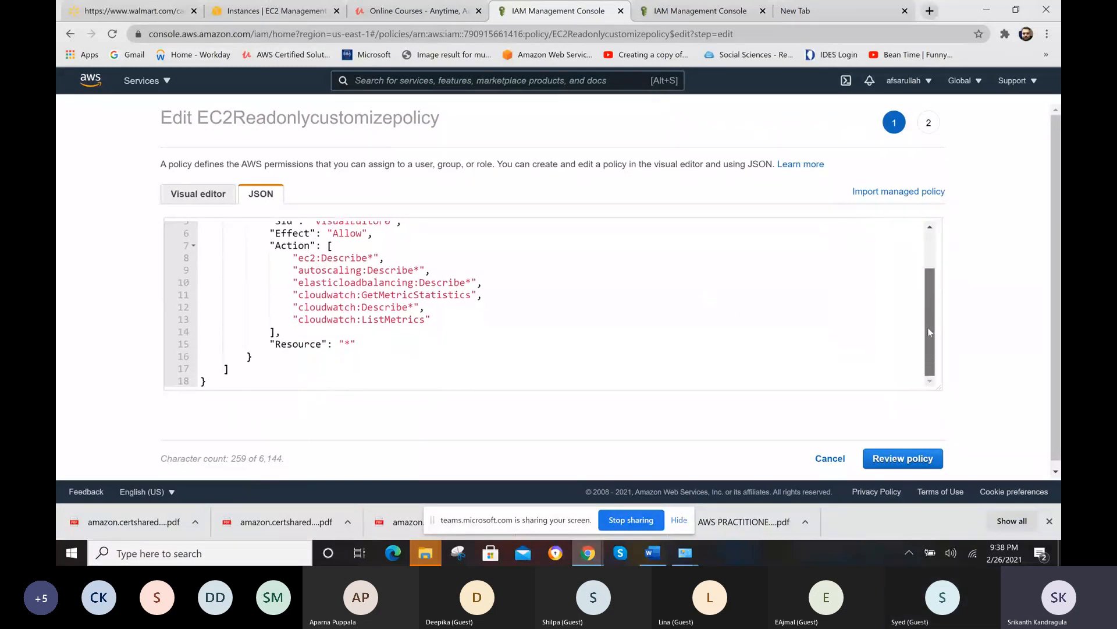
click(409, 308)
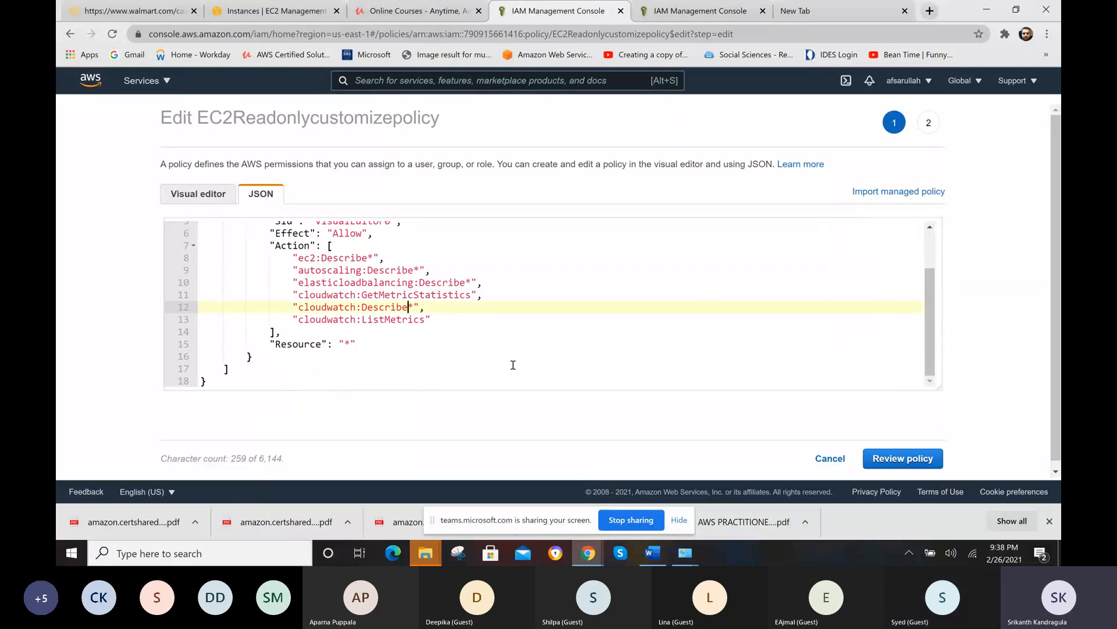
click(421, 307)
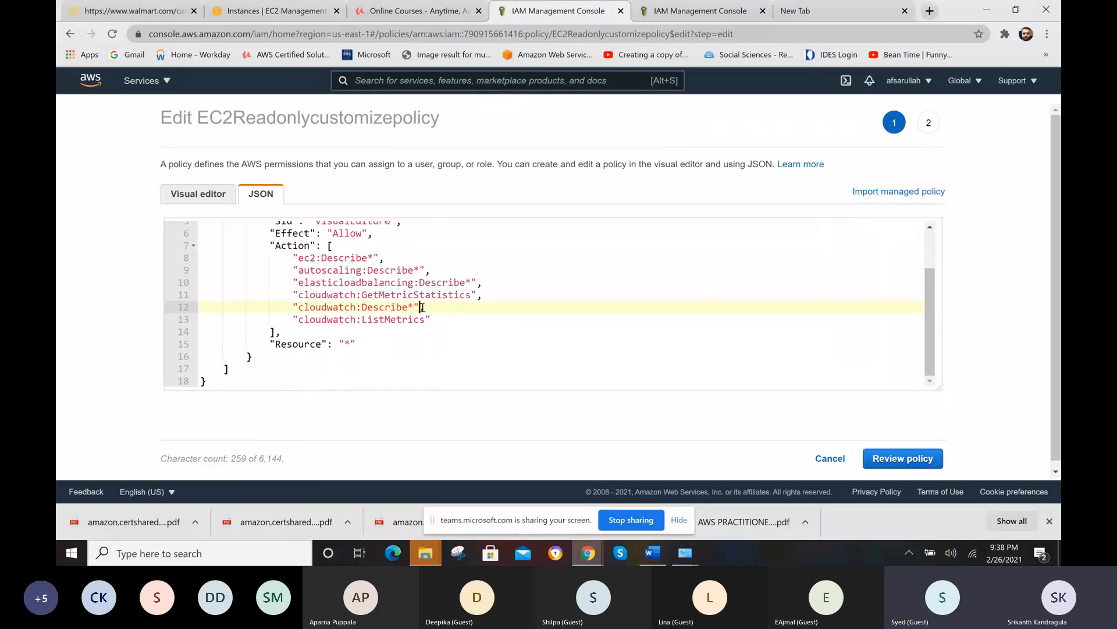
key(BackSpace)
key(BackSpace)
key(BackSpace)
key(BackSpace)
key(BackSpace)
key(BackSpace)
key(BackSpace)
key(BackSpace)
key(BackSpace)
key(BackSpace)
key(BackSpace)
key(BackSpace)
key(BackSpace)
key(BackSpace)
key(BackSpace)
key(BackSpace)
key(BackSpace)
key(BackSpace)
key(BackSpace)
key(BackSpace)
key(BackSpace)
key(BackSpace)
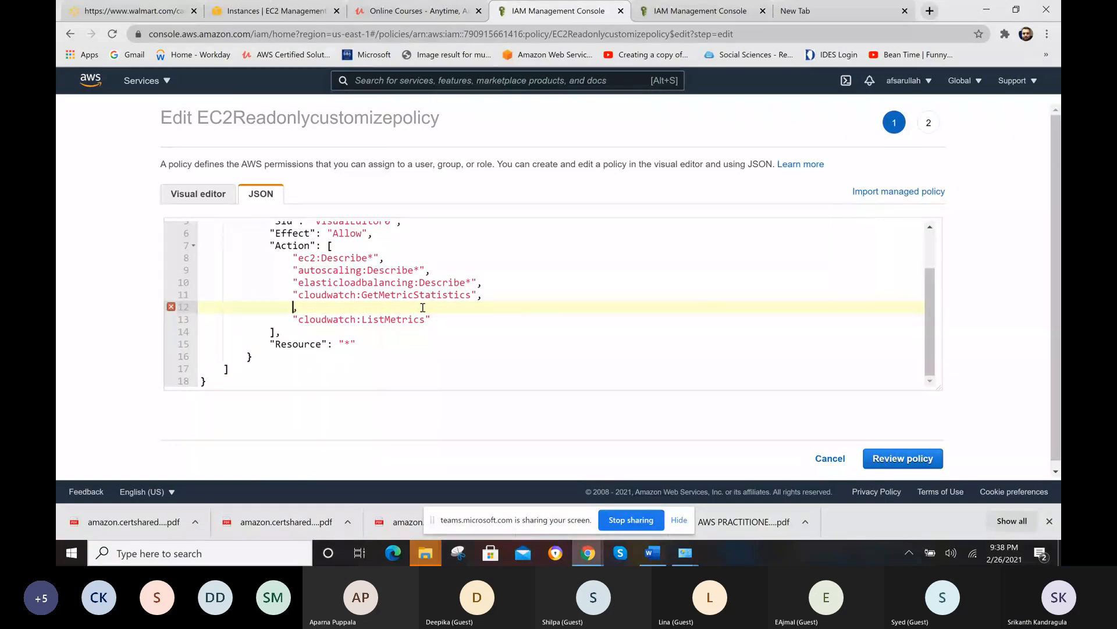
key(Delete)
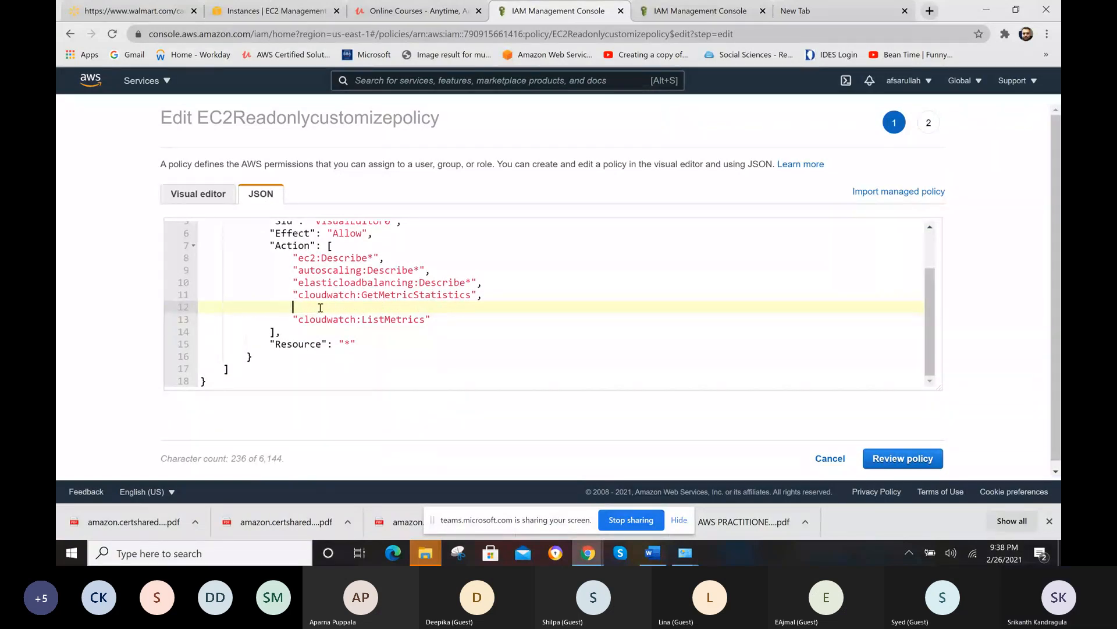
- Delete the "cloudwatch:ListMetrics" action and remove the trailing comma after "cloudwatch:GetMetricStatistics"
drag(431, 318, 295, 318)
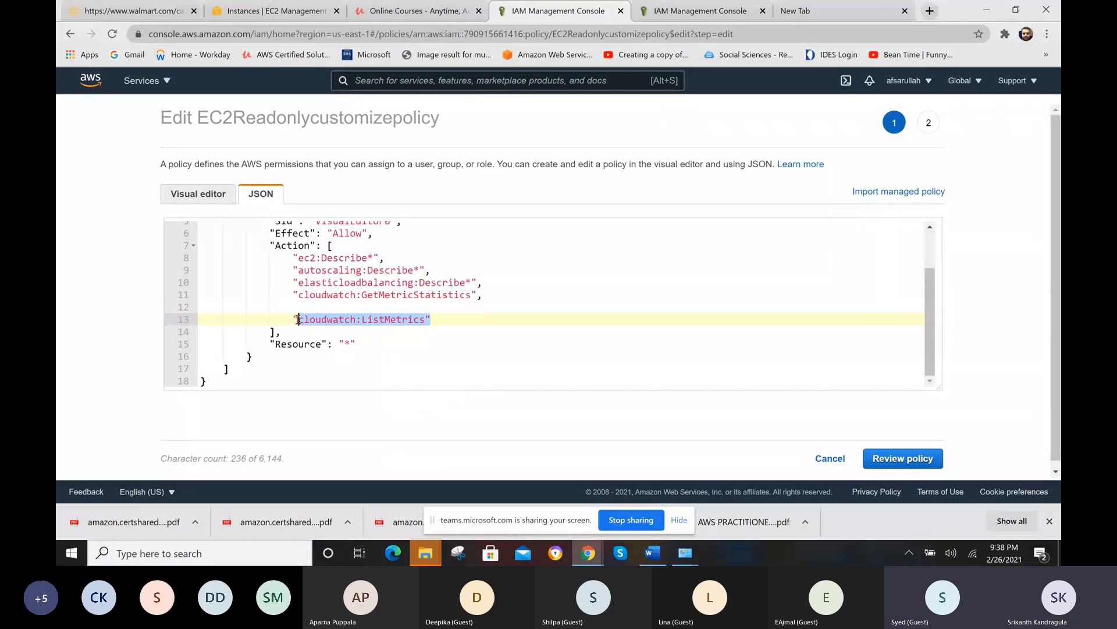
key(Delete)
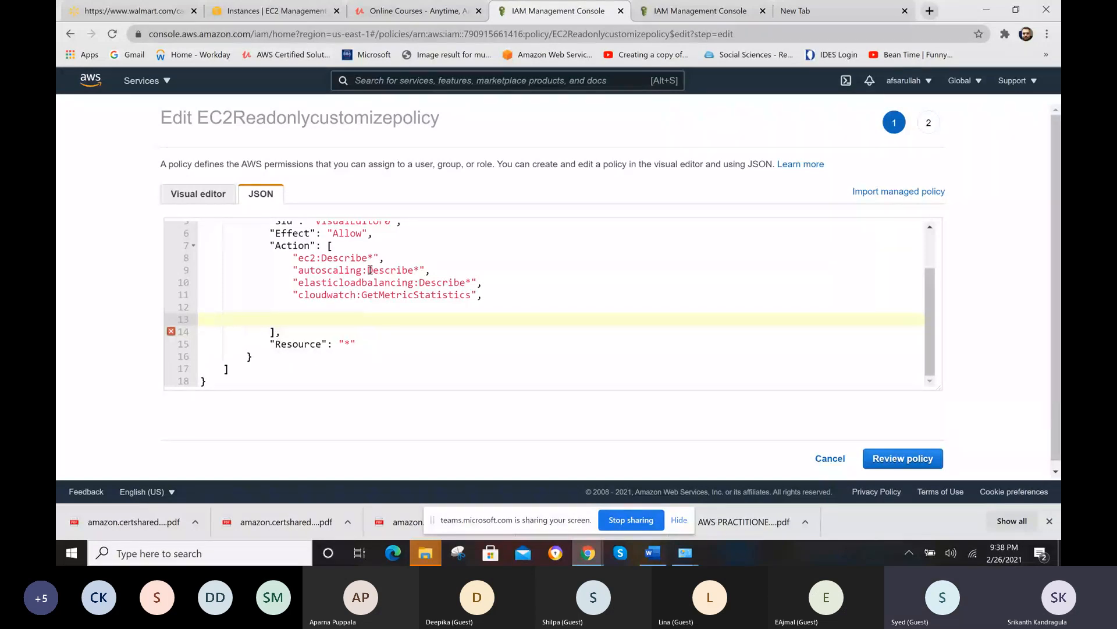
click(208, 381)
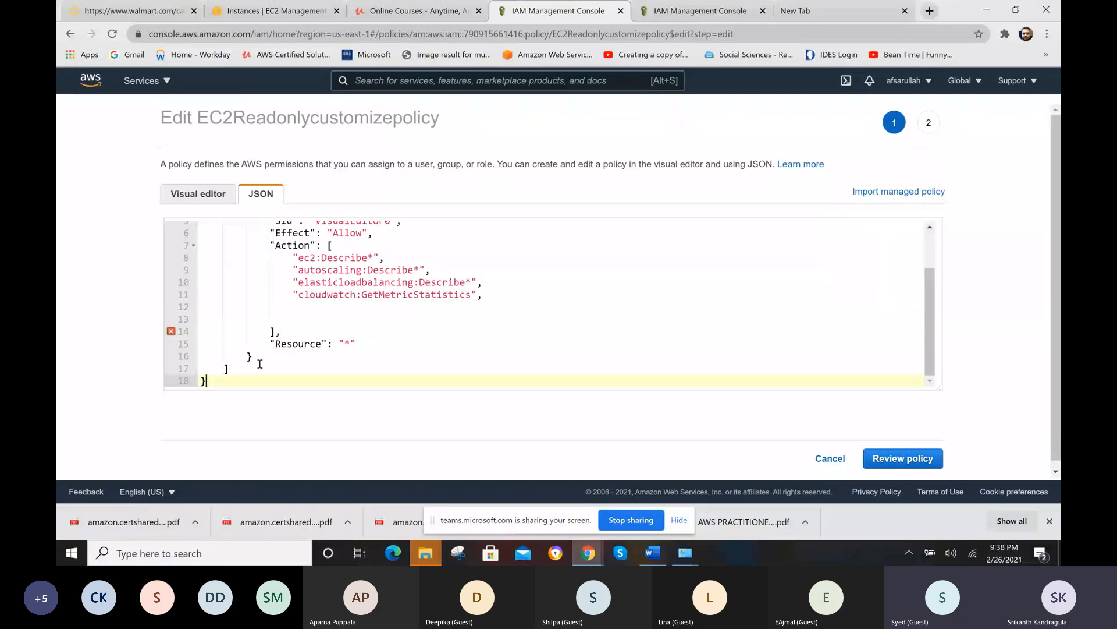
click(487, 296)
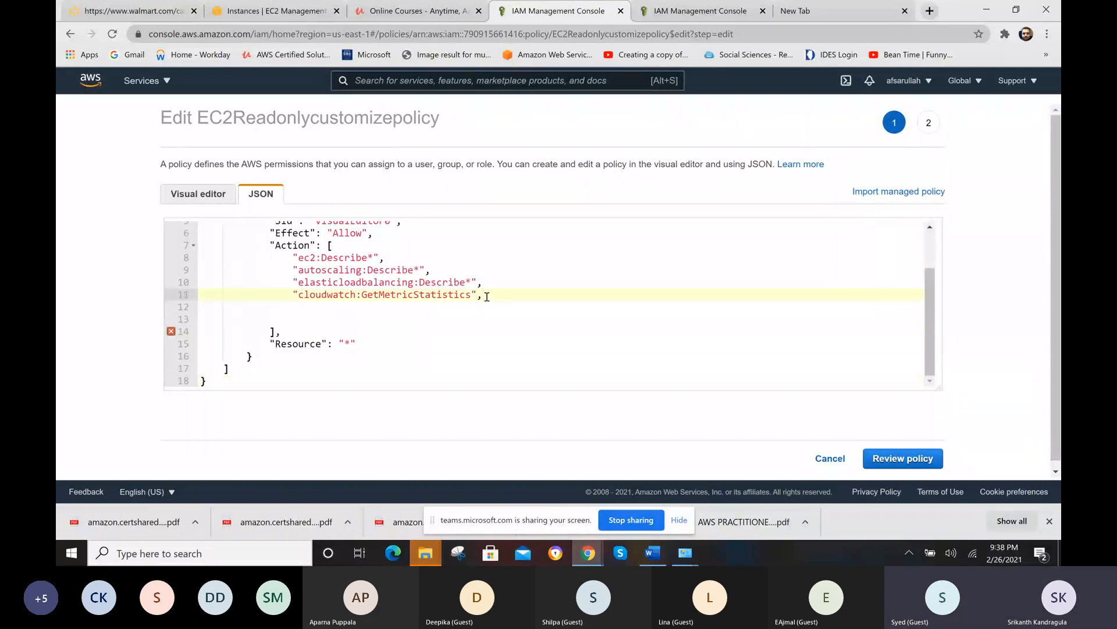
key(BackSpace)
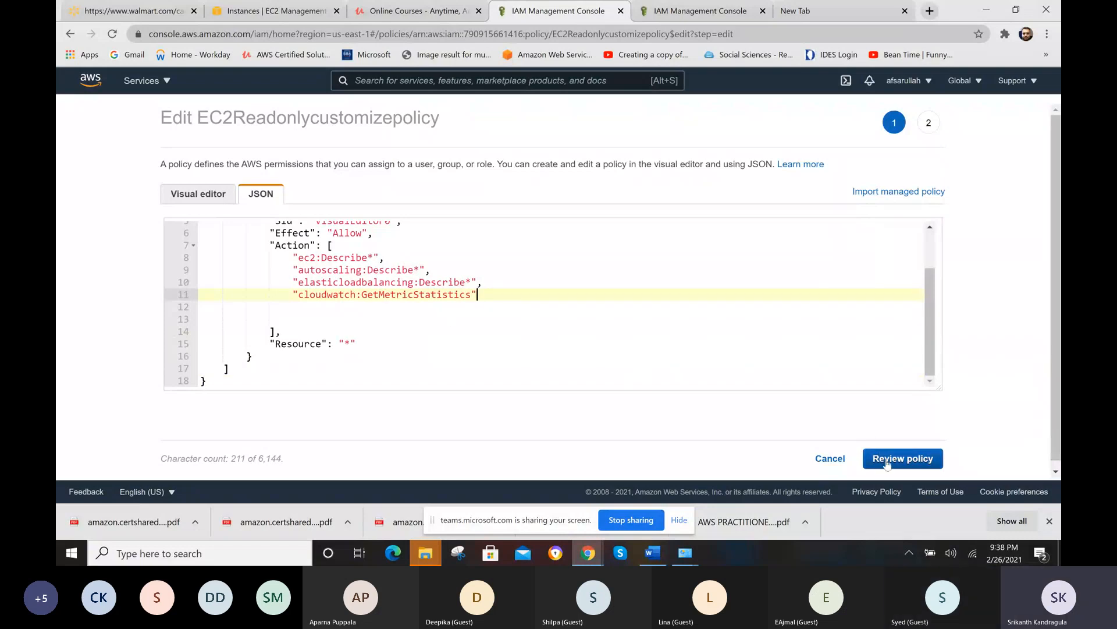
- Delete the "cloudwatch:GetMetricStatistics" action and the comma after "elasticloadbalancing:Describe*", and proceed to the policy review
drag(479, 294, 293, 295)
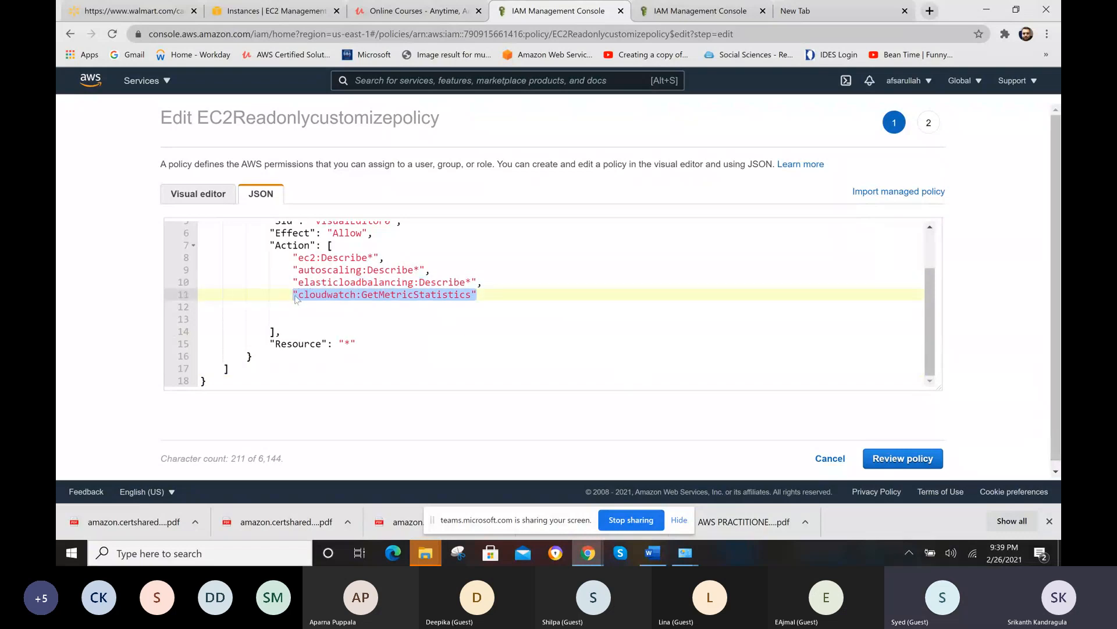
key(BackSpace)
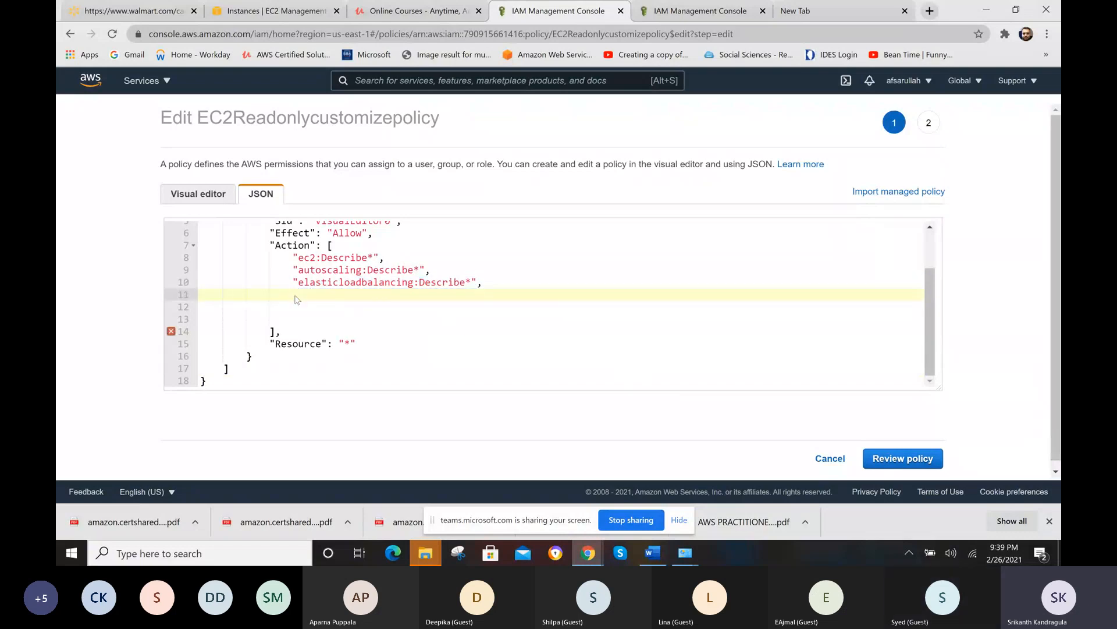
click(485, 284)
key(BackSpace)
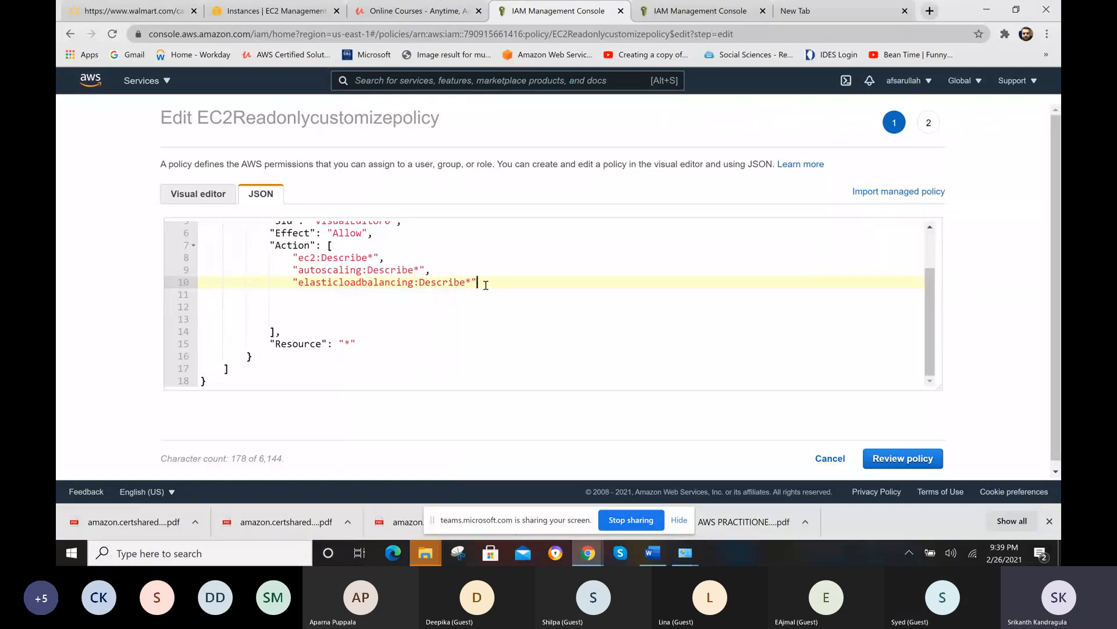
click(907, 458)
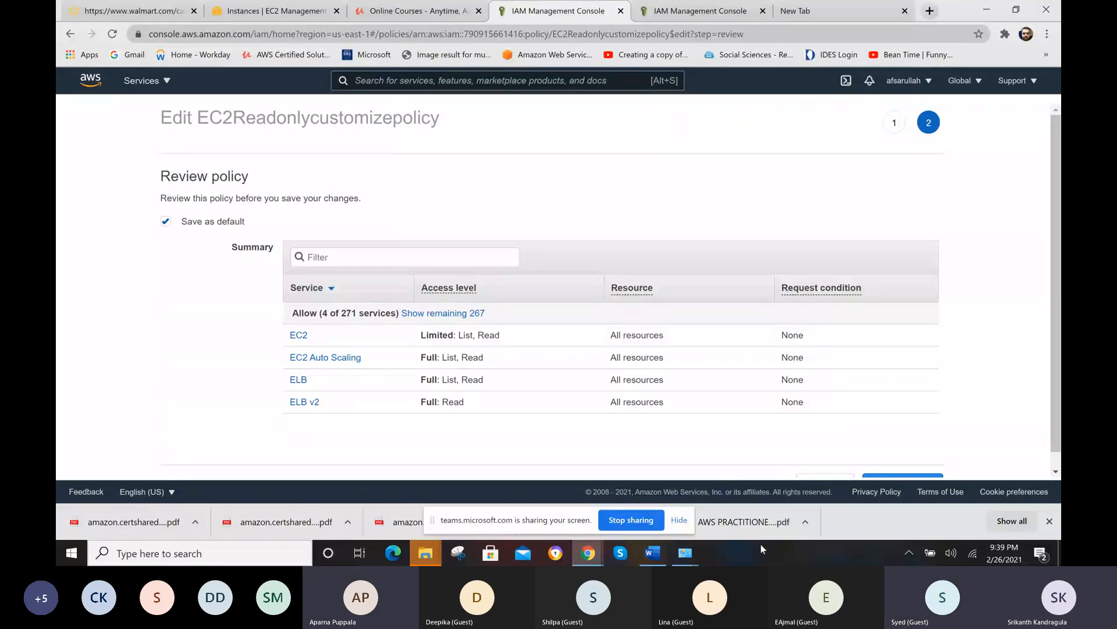
click(638, 526)
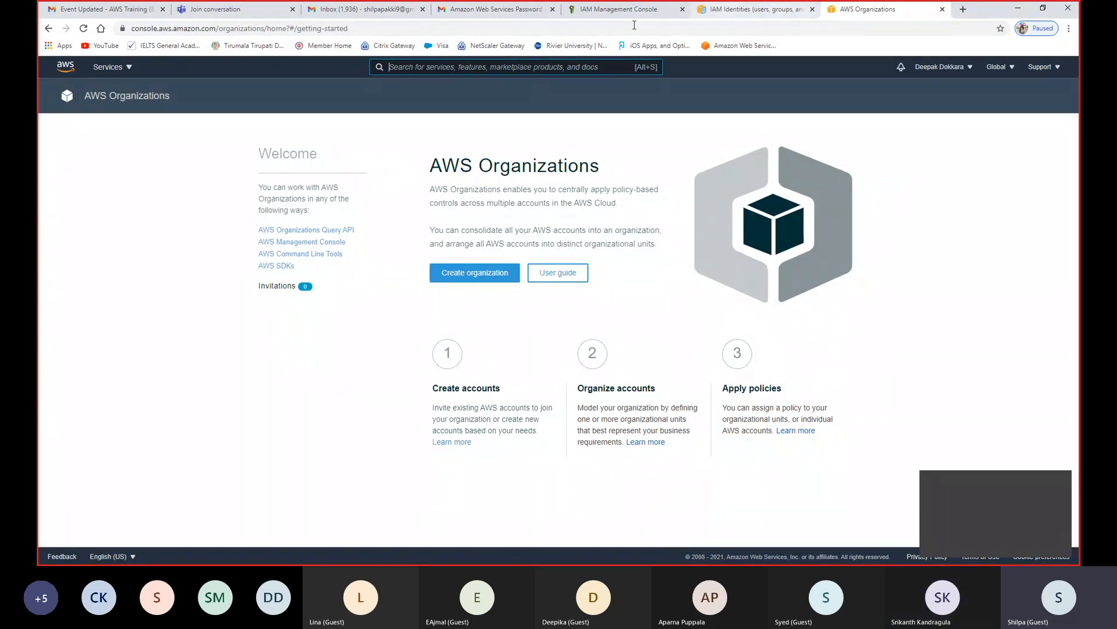
- In the other account's IAM console, open the second-to-last user in the users list and detach the IAMFullAccess policy from it
mouse_move(604, 7)
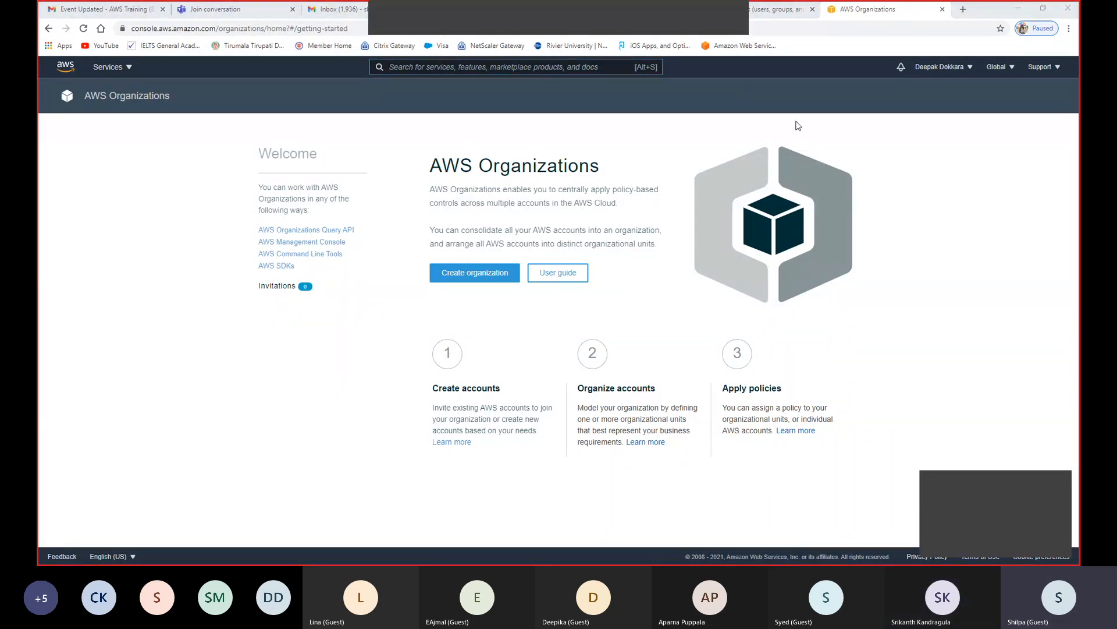
click(630, 12)
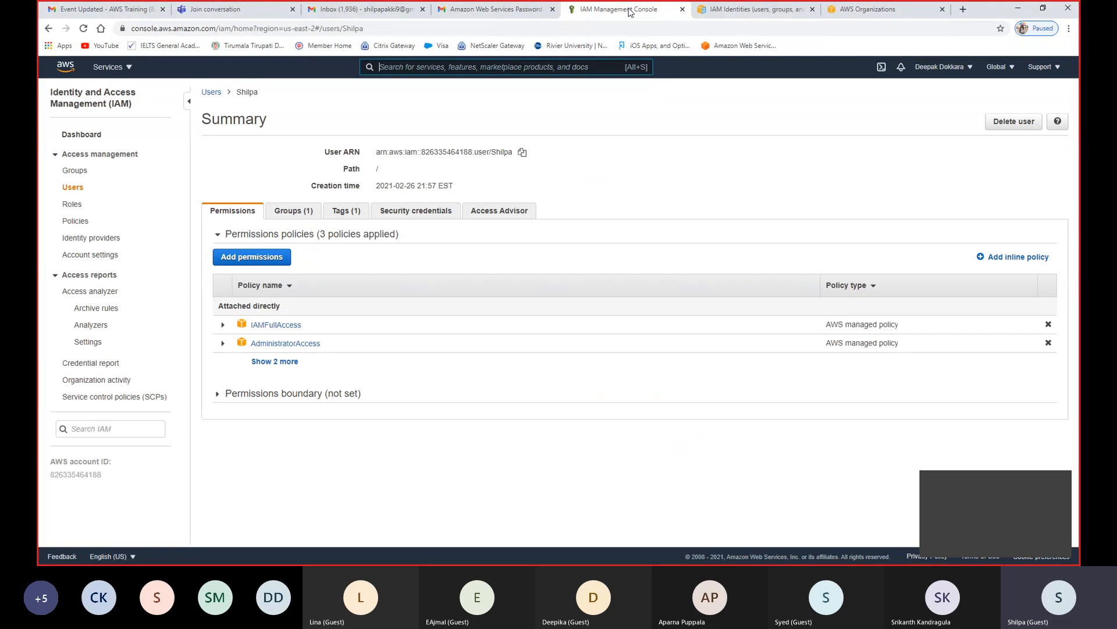
click(76, 171)
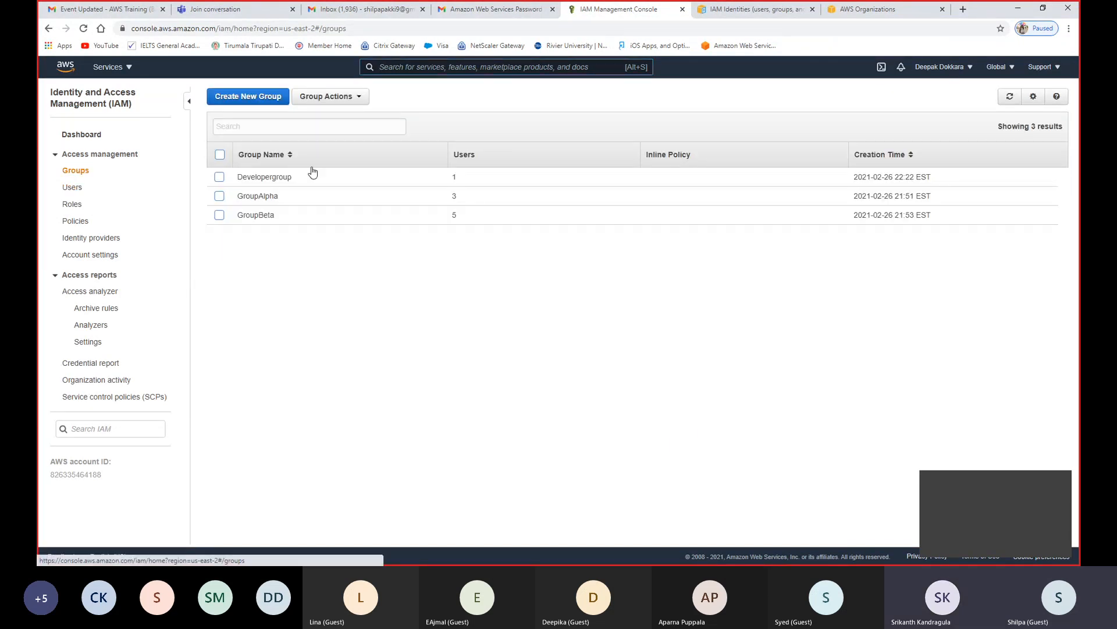
click(67, 188)
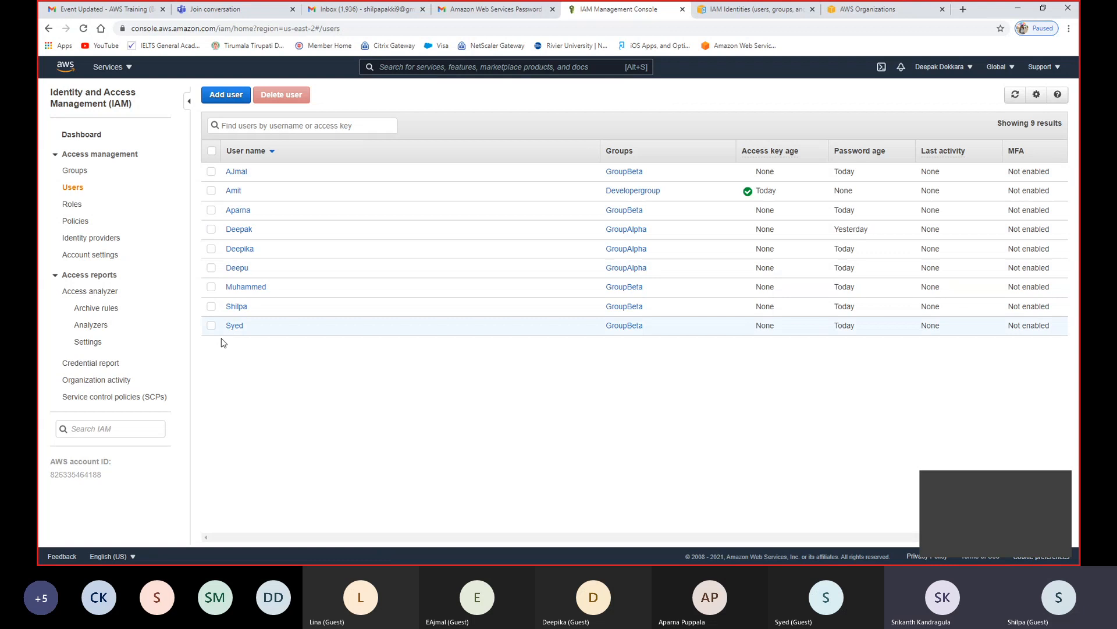
click(238, 307)
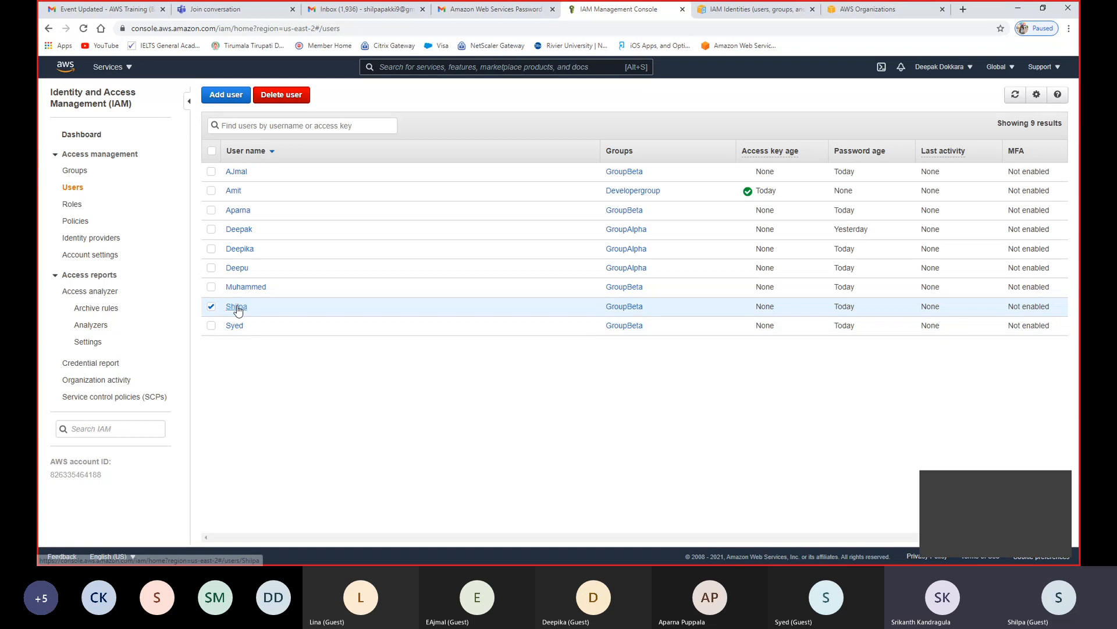
click(238, 307)
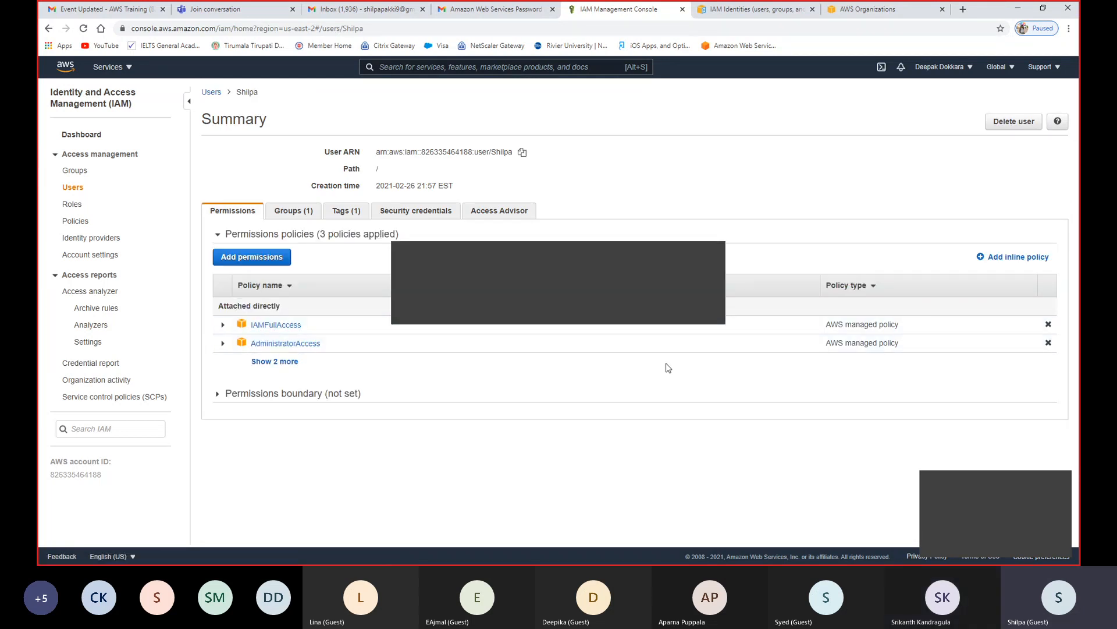
click(1049, 325)
click(698, 190)
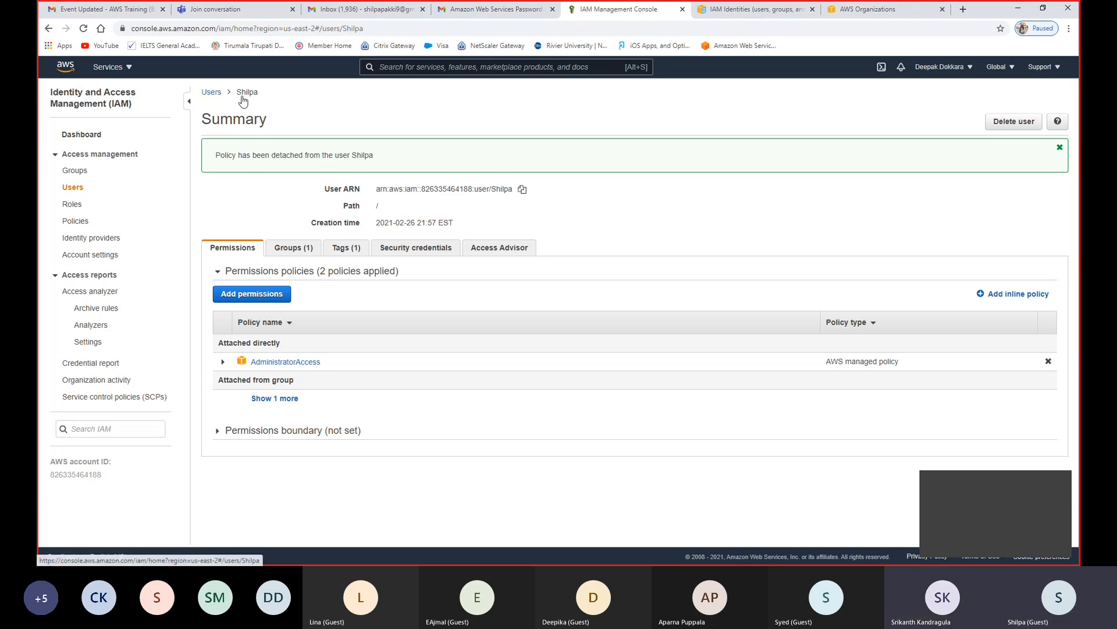
click(906, 8)
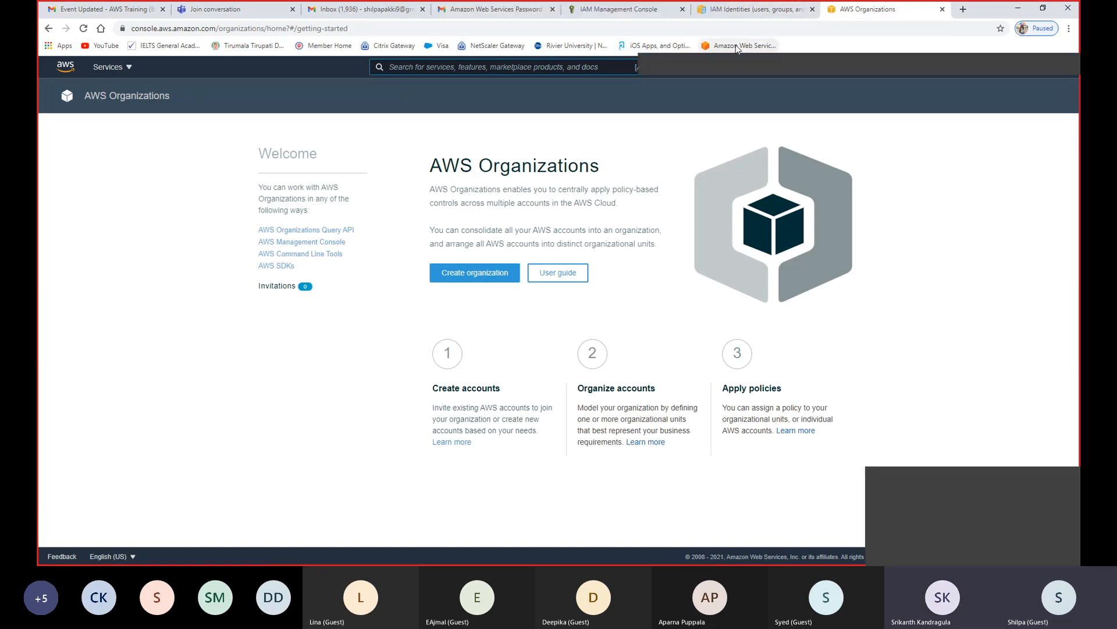
mouse_move(737, 48)
mouse_down()
mouse_move(668, 10)
mouse_move(735, 48)
mouse_up()
click(647, 7)
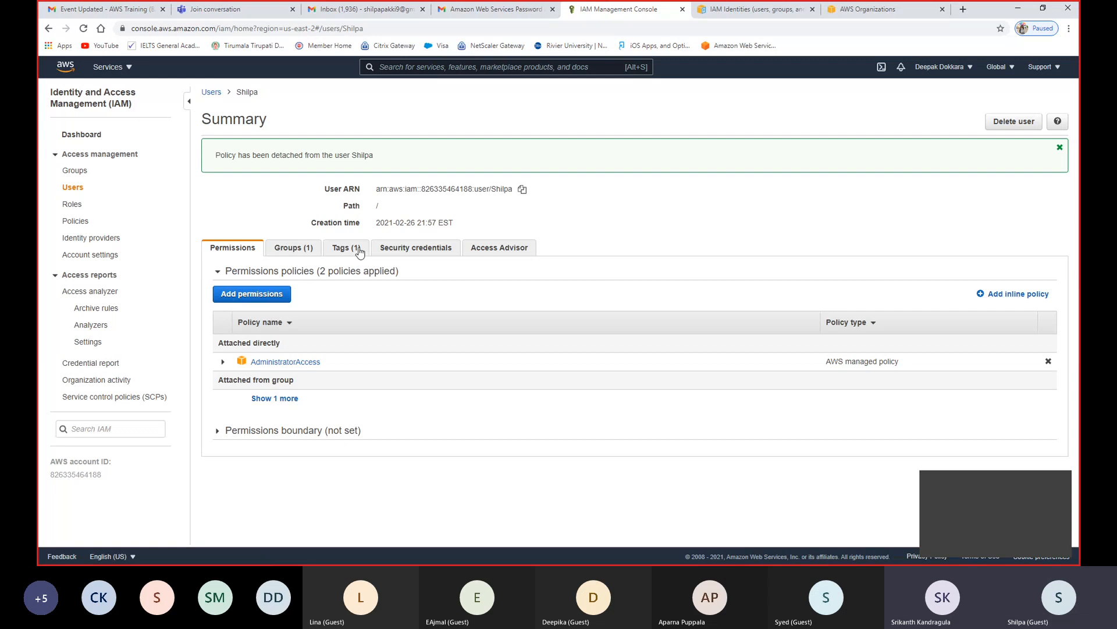
- Show the user's security credentials and copy the console sign-in link
click(433, 254)
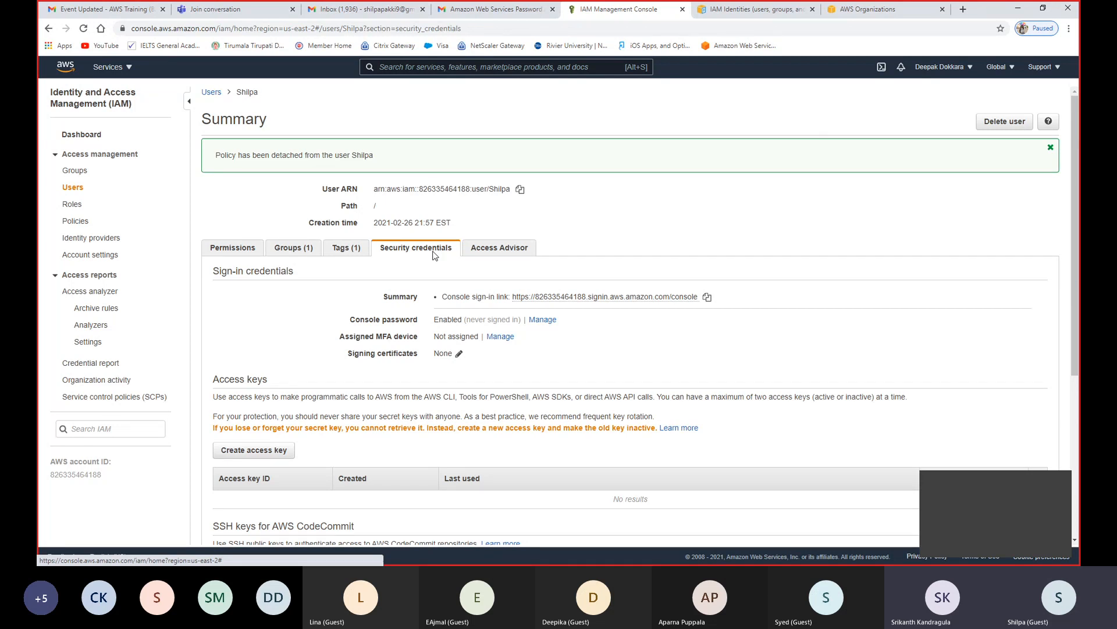
click(706, 298)
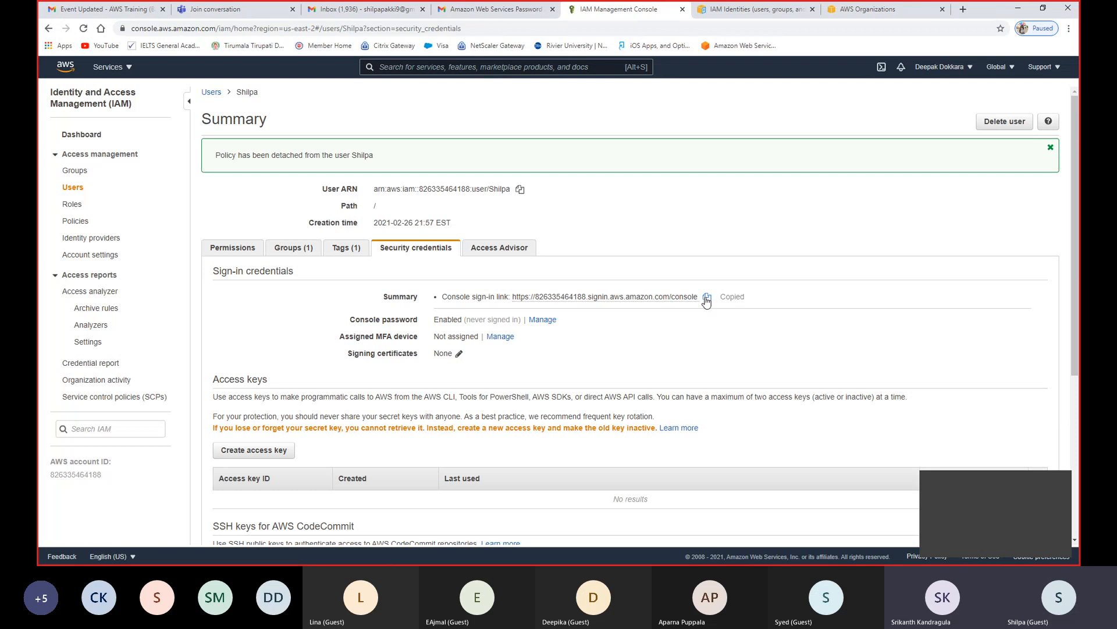
click(961, 10)
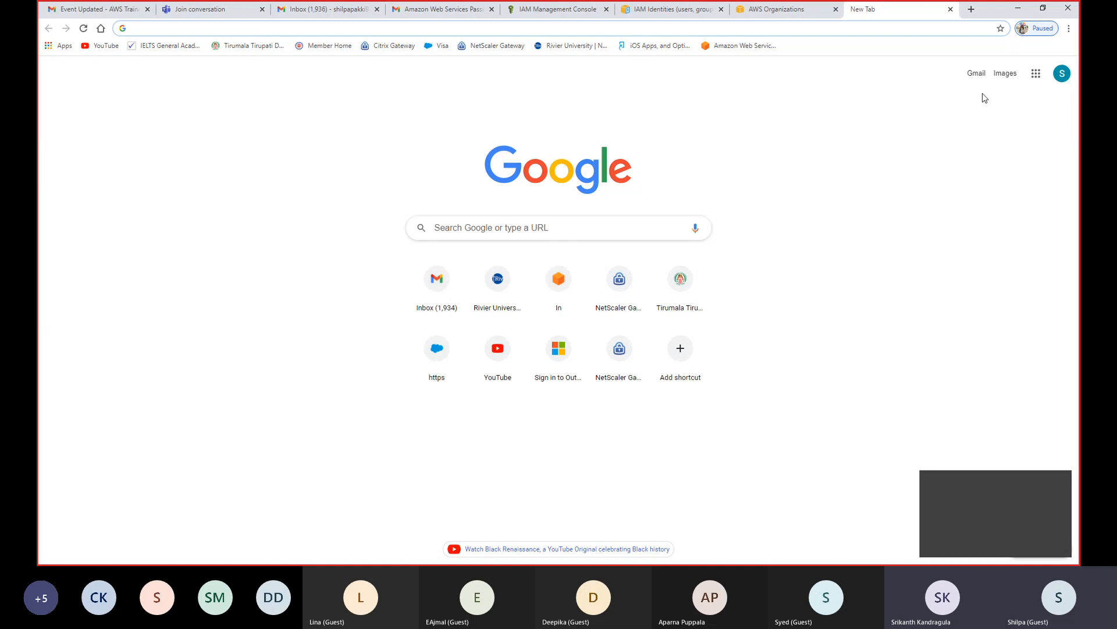
click(1069, 30)
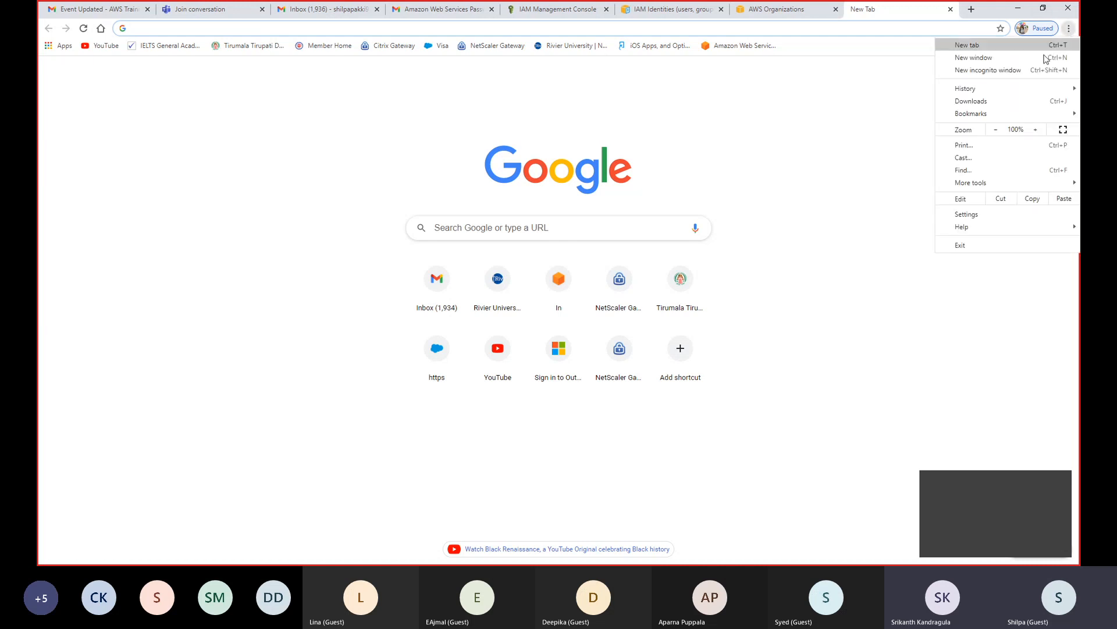
click(1023, 72)
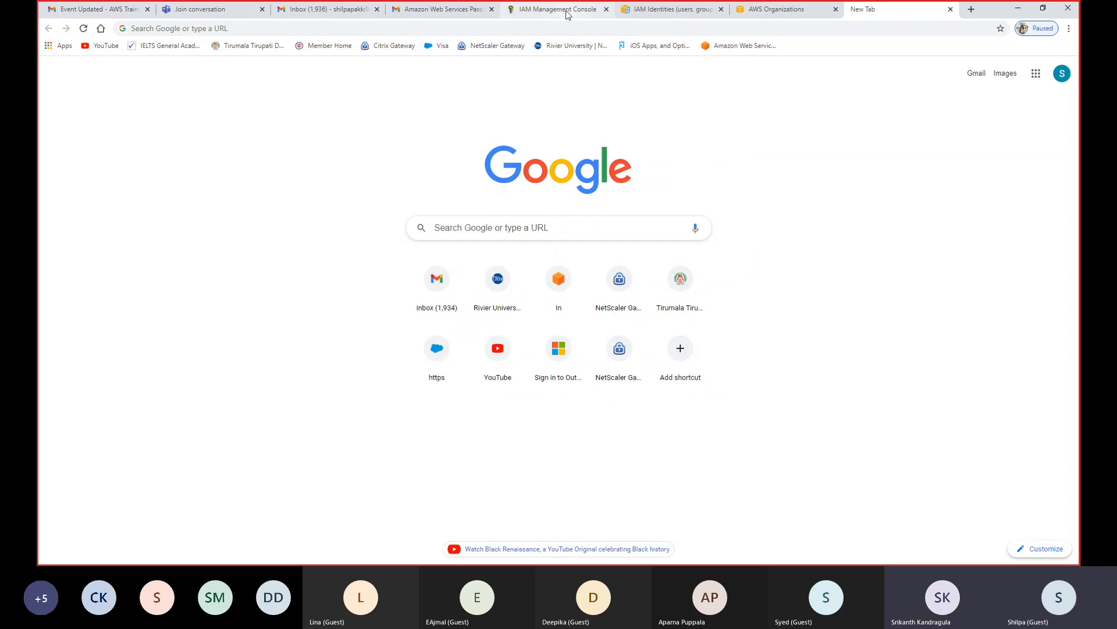
- Return to the IAM console and sign out of the current AWS account
click(567, 14)
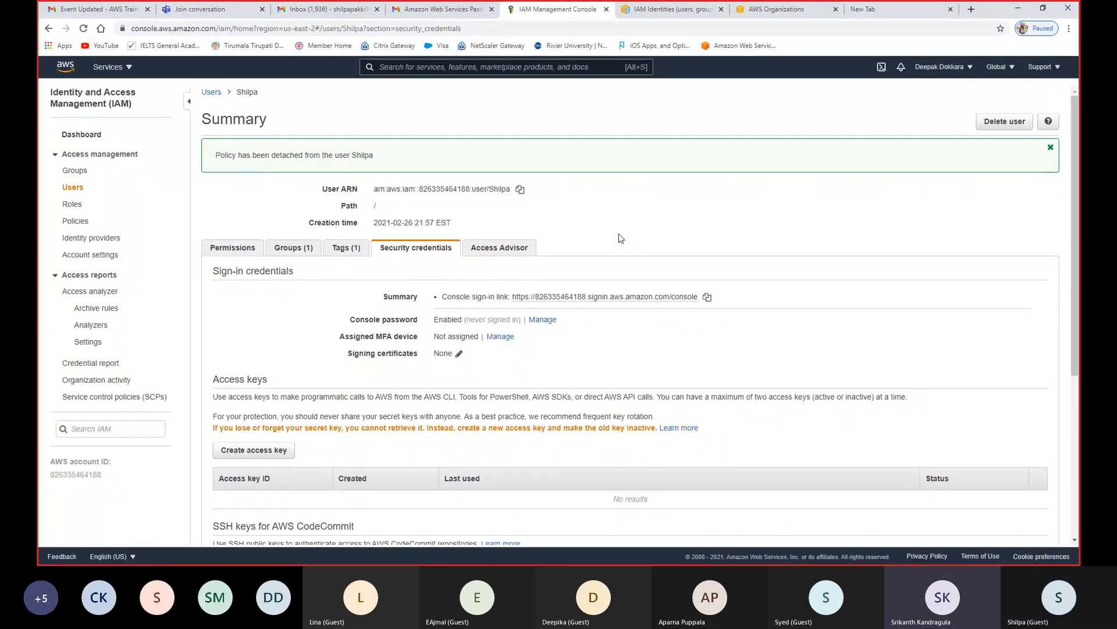
click(965, 68)
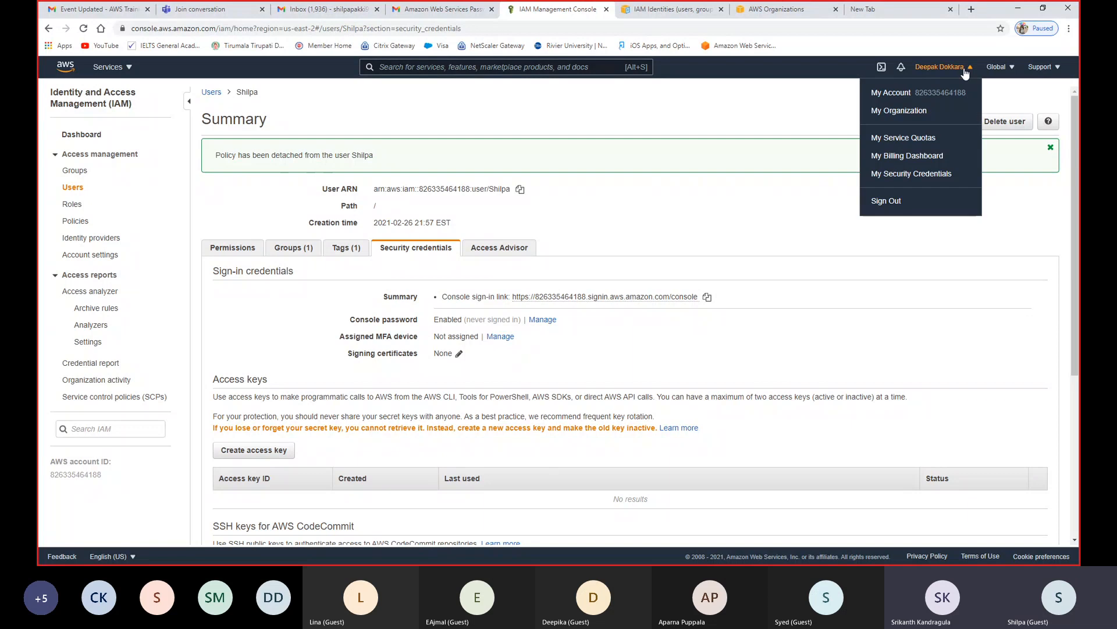
click(883, 201)
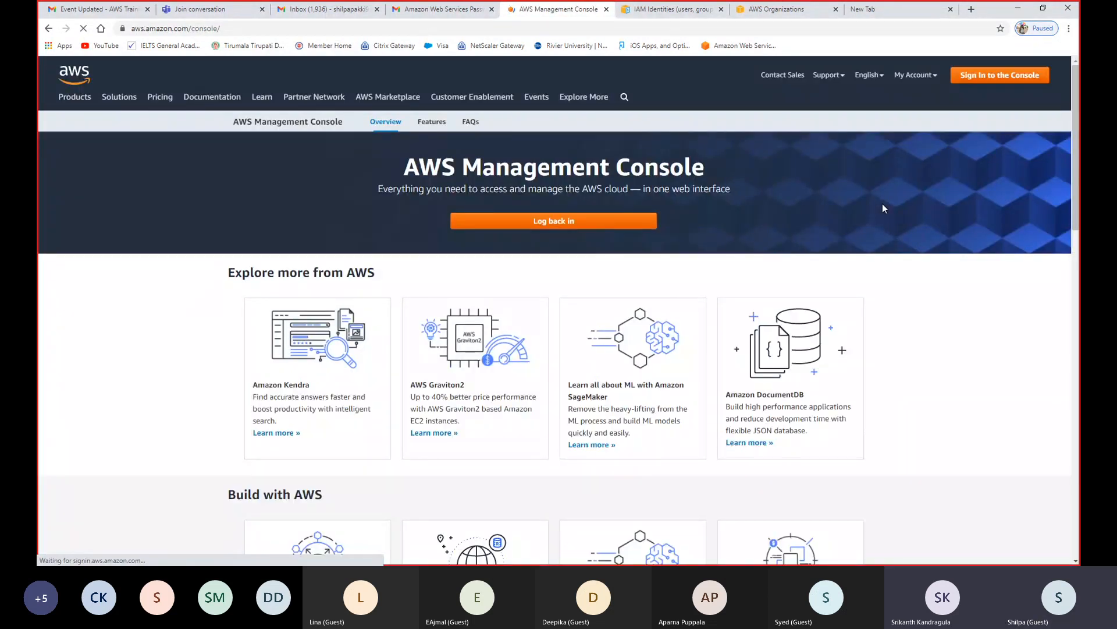
- Load the copied console sign-in link to reach the IAM user sign-in page
click(336, 33)
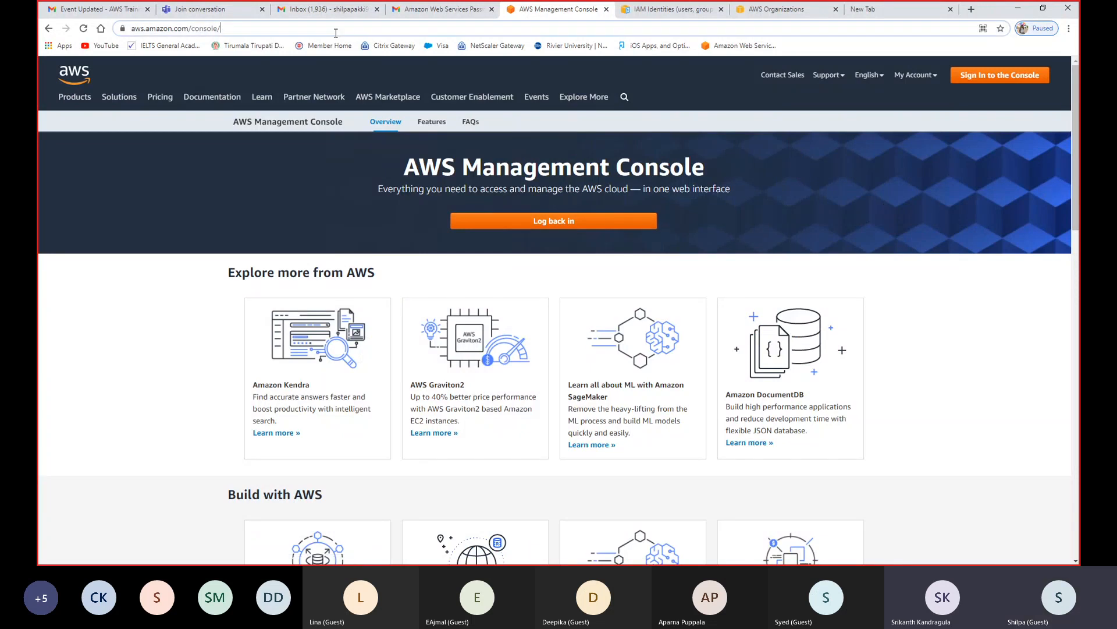
key(ctrl+v)
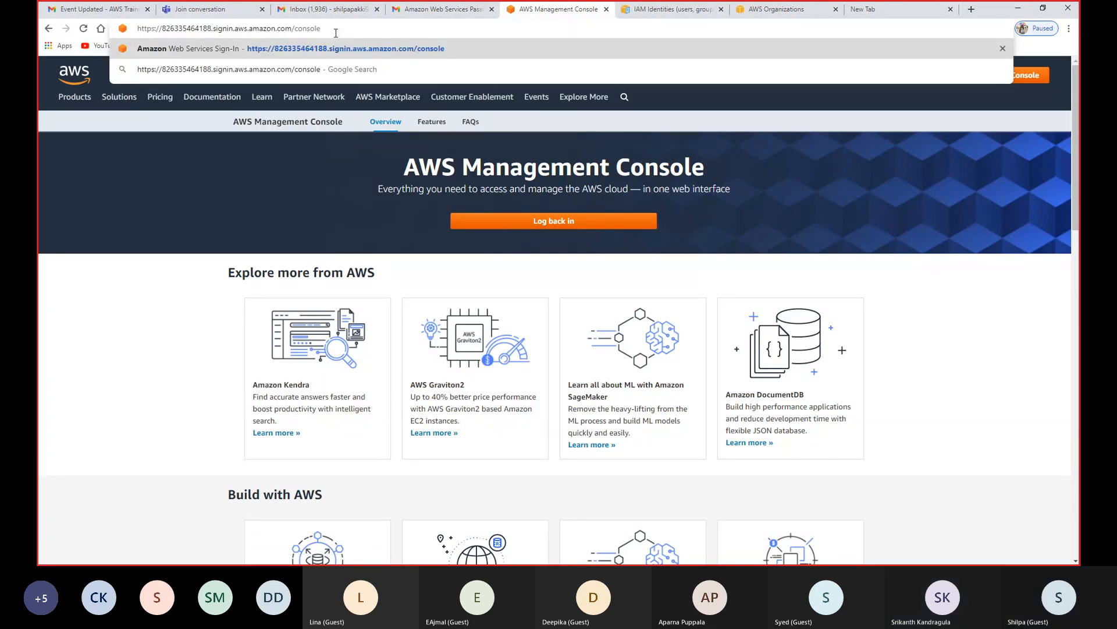
key(Return)
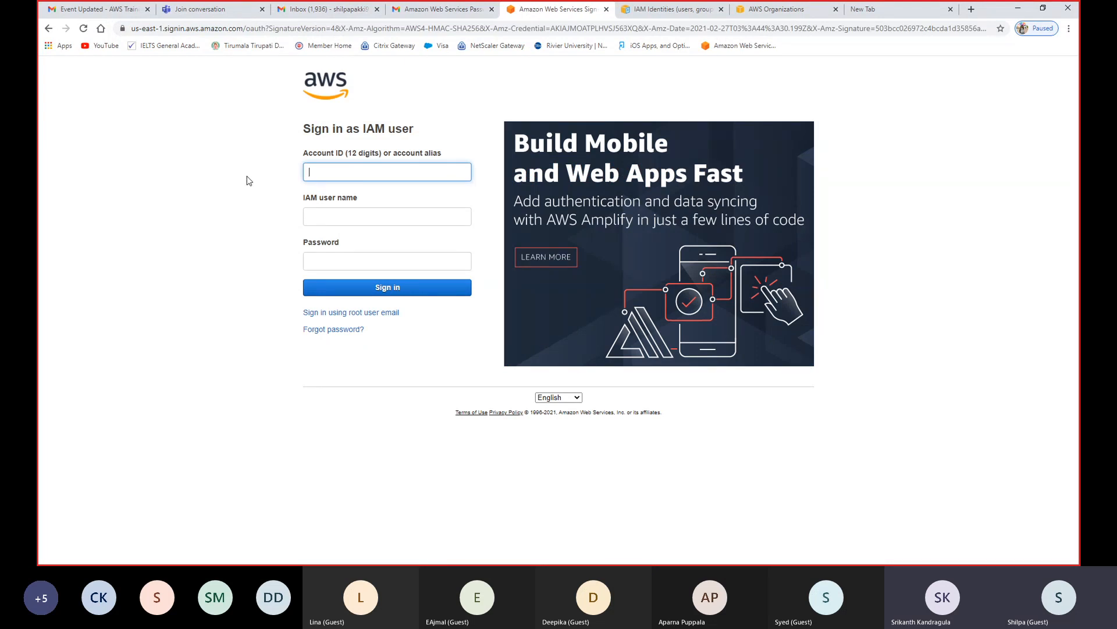
click(557, 30)
key(ctrl+v)
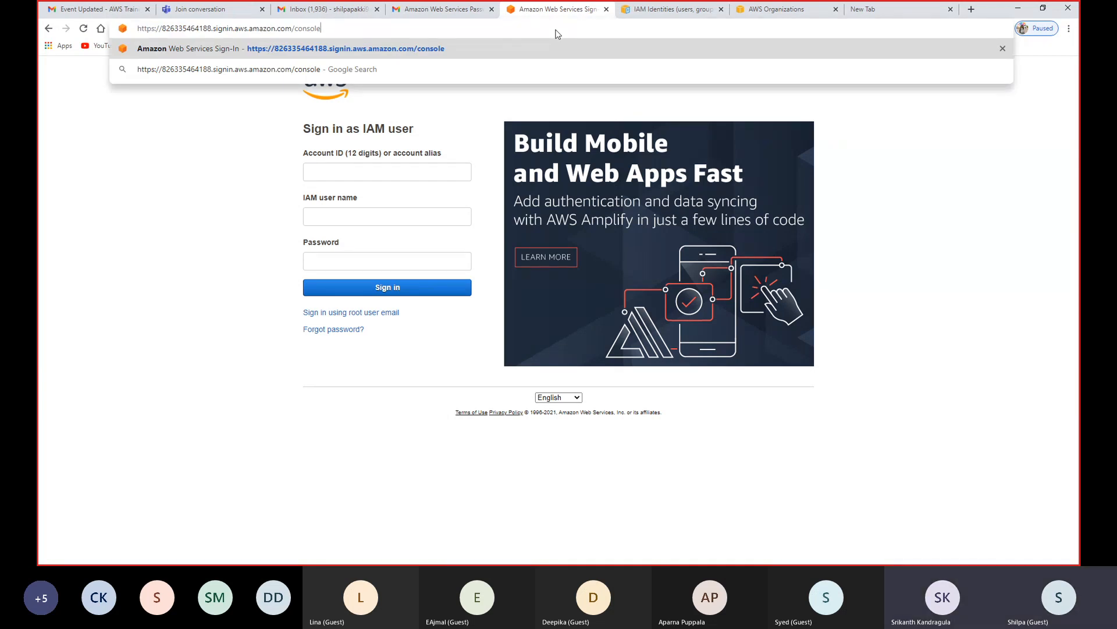
key(Return)
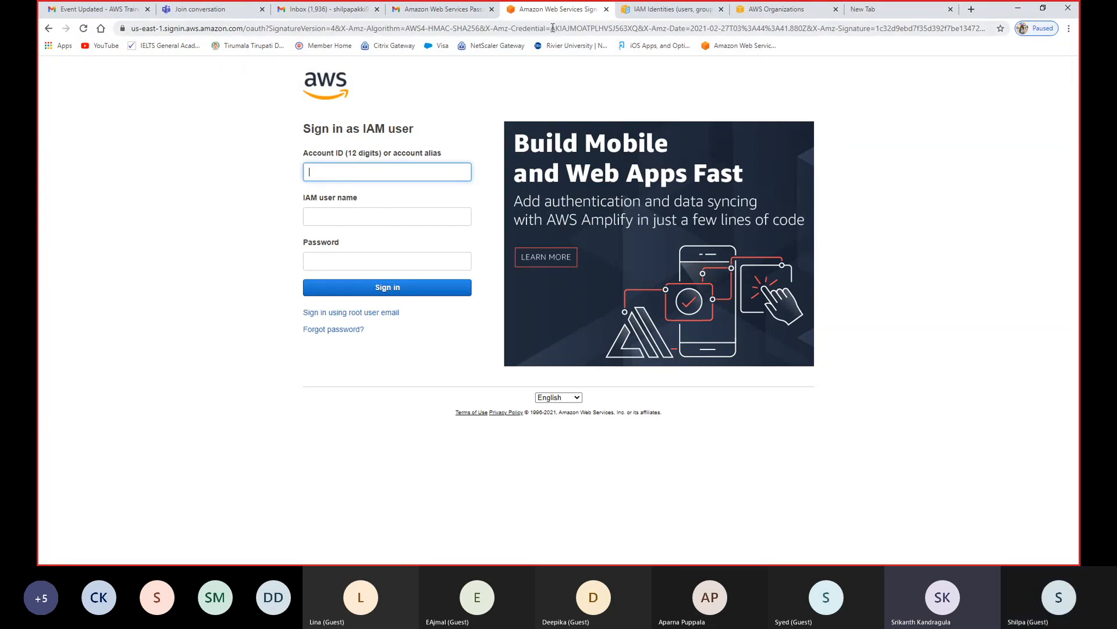
- Copy the account ID out of the console sign-in link and enter it as the account ID on the sign-in form
click(553, 27)
double_click(553, 27)
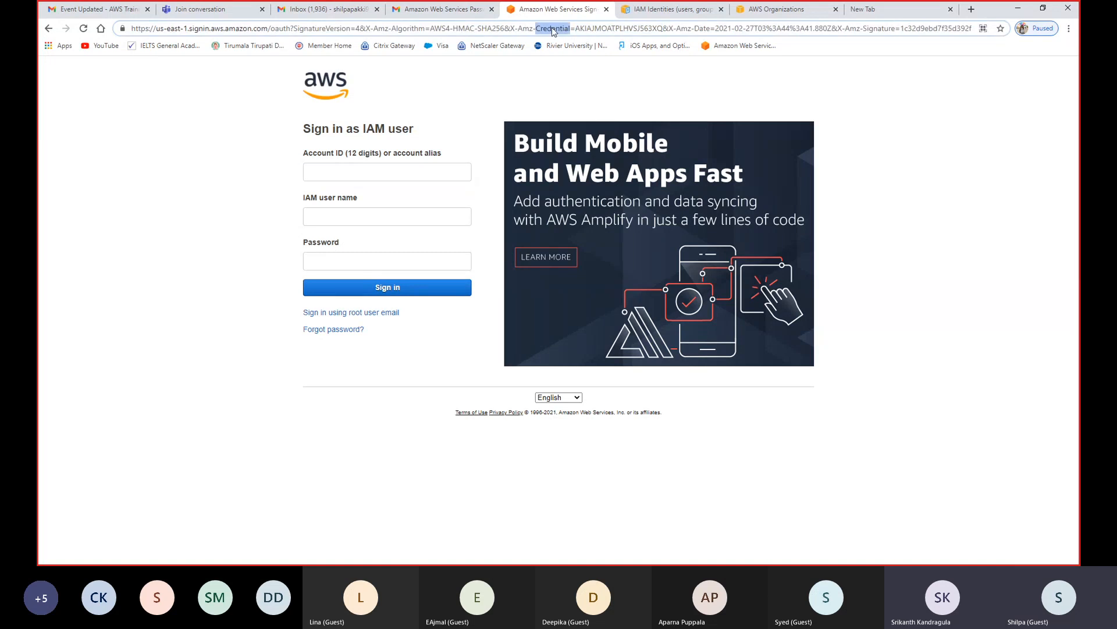
triple_click(553, 27)
key(ctrl+v)
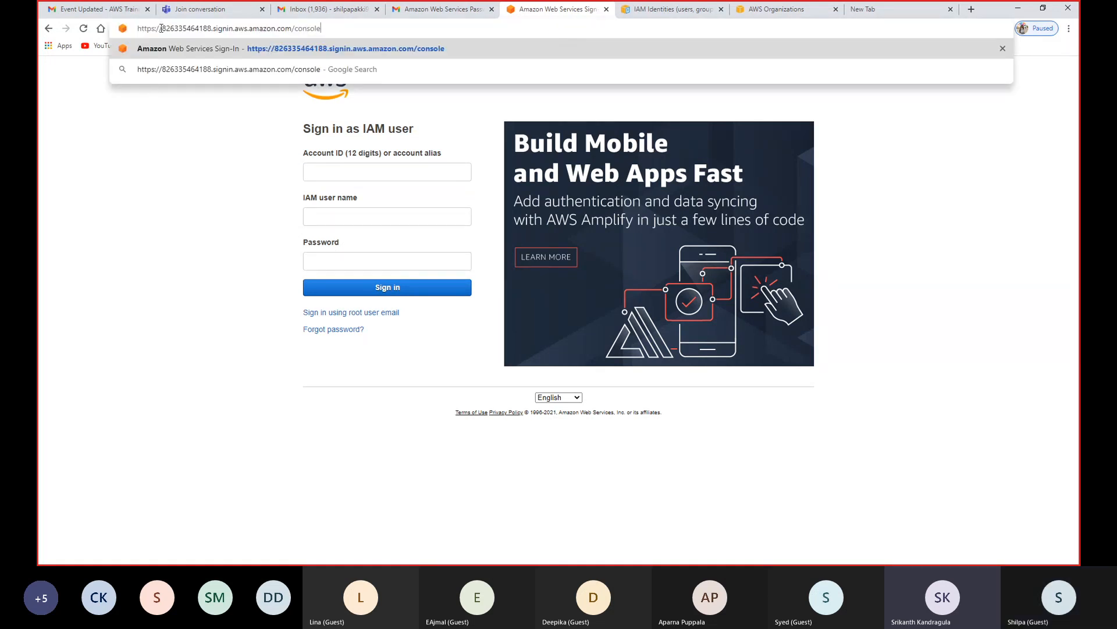
drag(162, 29, 212, 28)
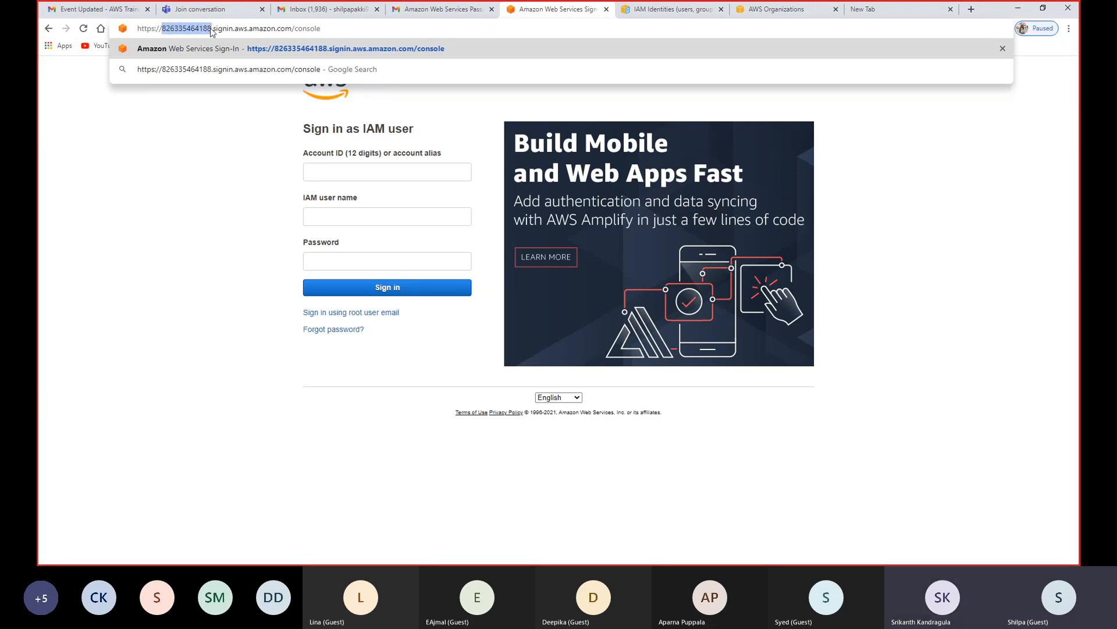
click(230, 139)
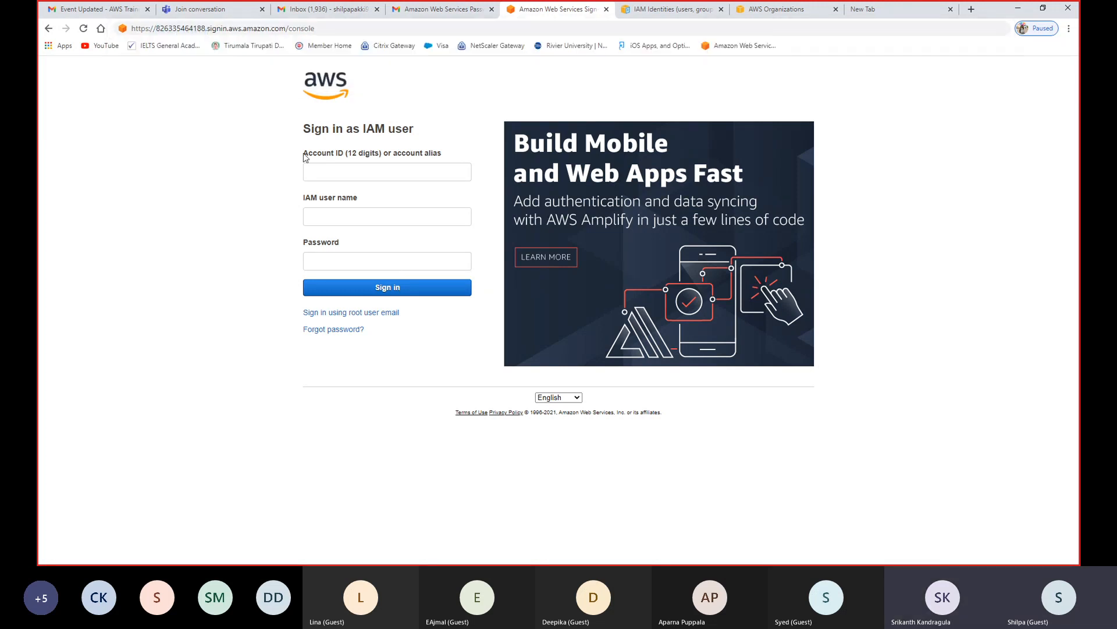
click(333, 169)
key(ctrl+v)
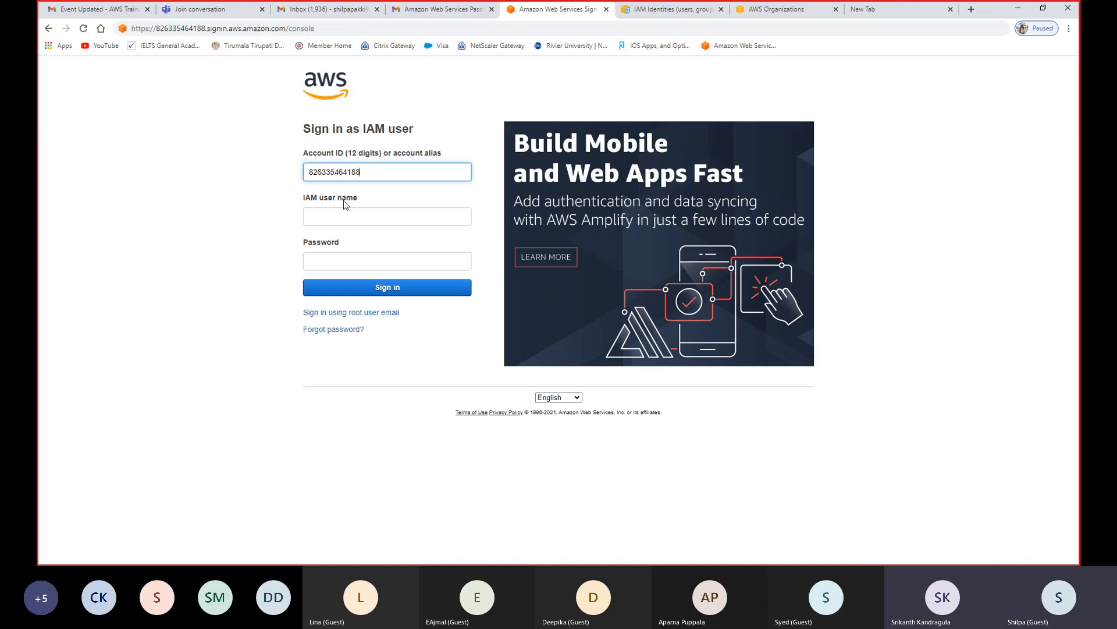
- Fill in the IAM user name and the account password, and sign in to the console
click(325, 260)
text(••••)
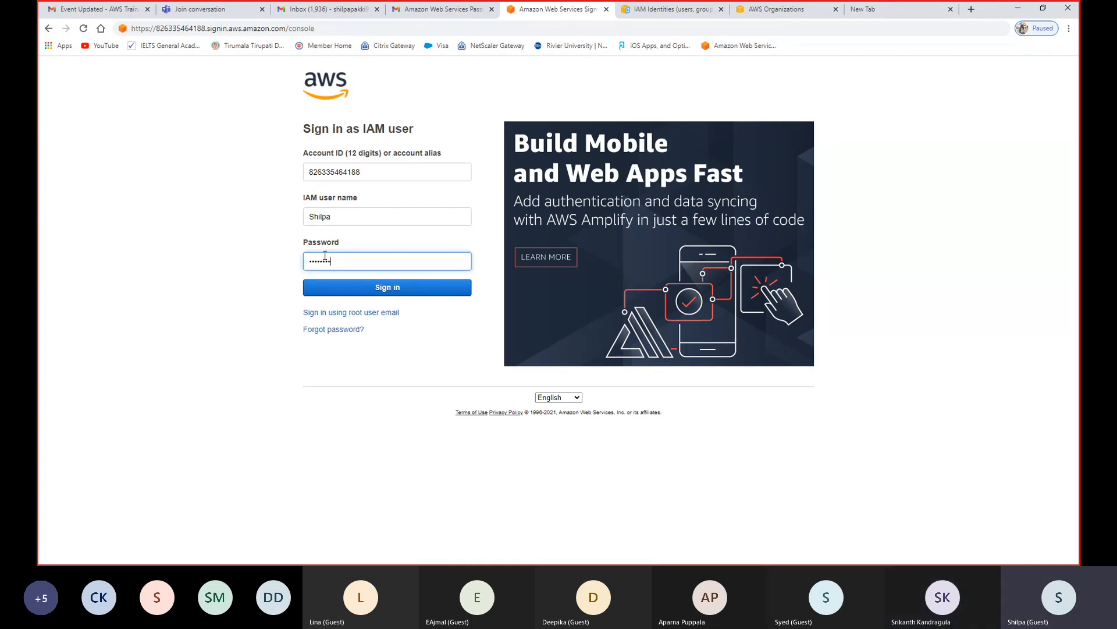
click(341, 288)
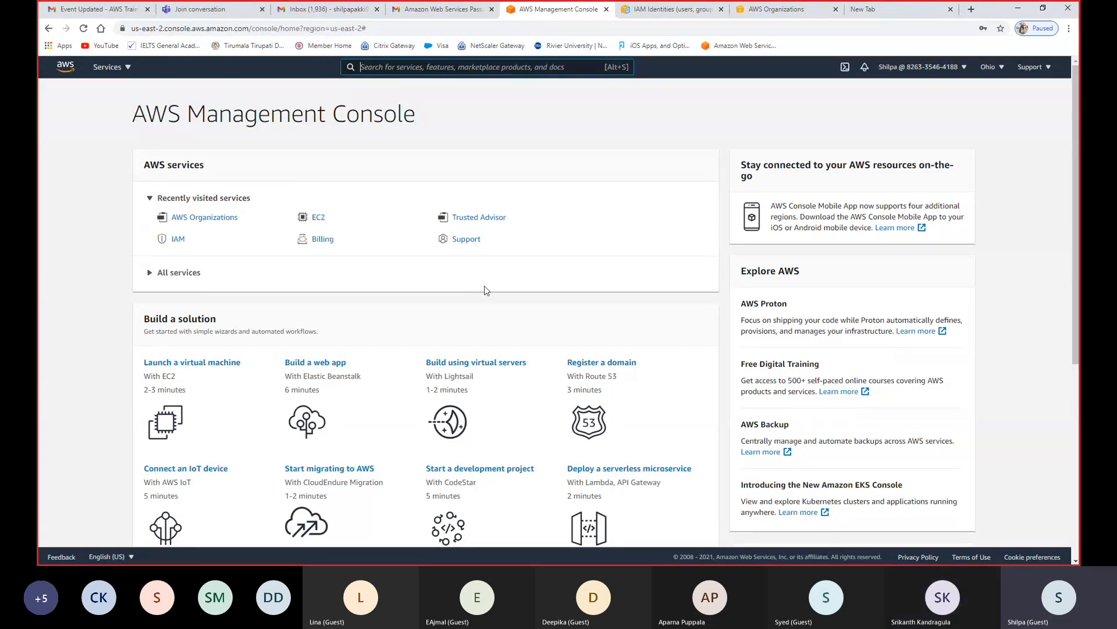
- Open the EC2 service from the recently visited services and show the running instances
mouse_move(1078, 232)
mouse_down()
mouse_move(1074, 338)
mouse_move(1072, 236)
mouse_up()
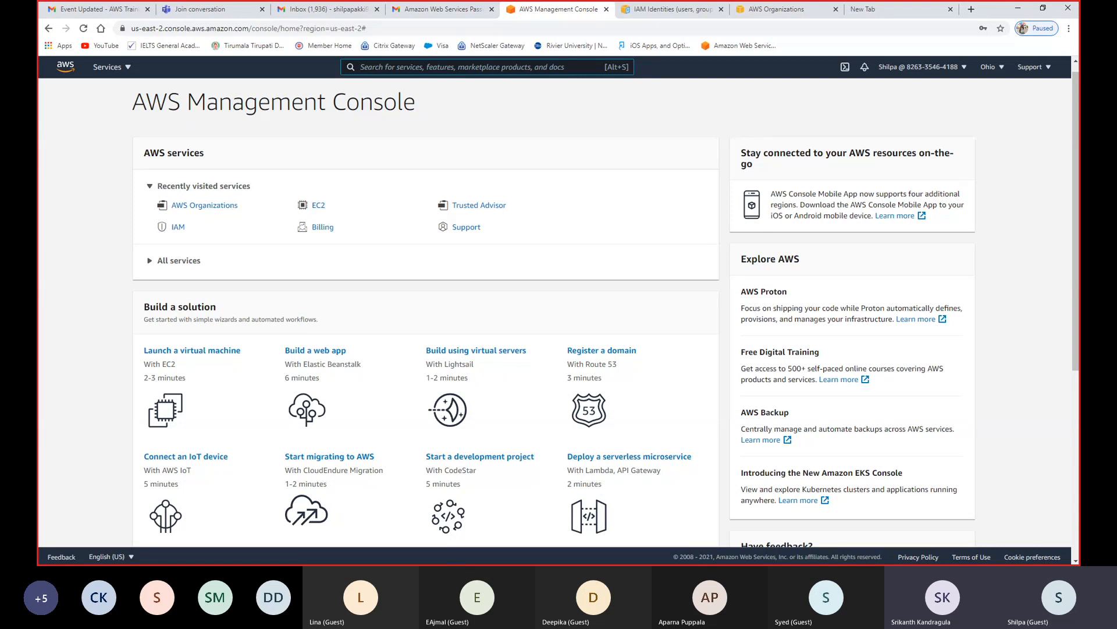
click(315, 208)
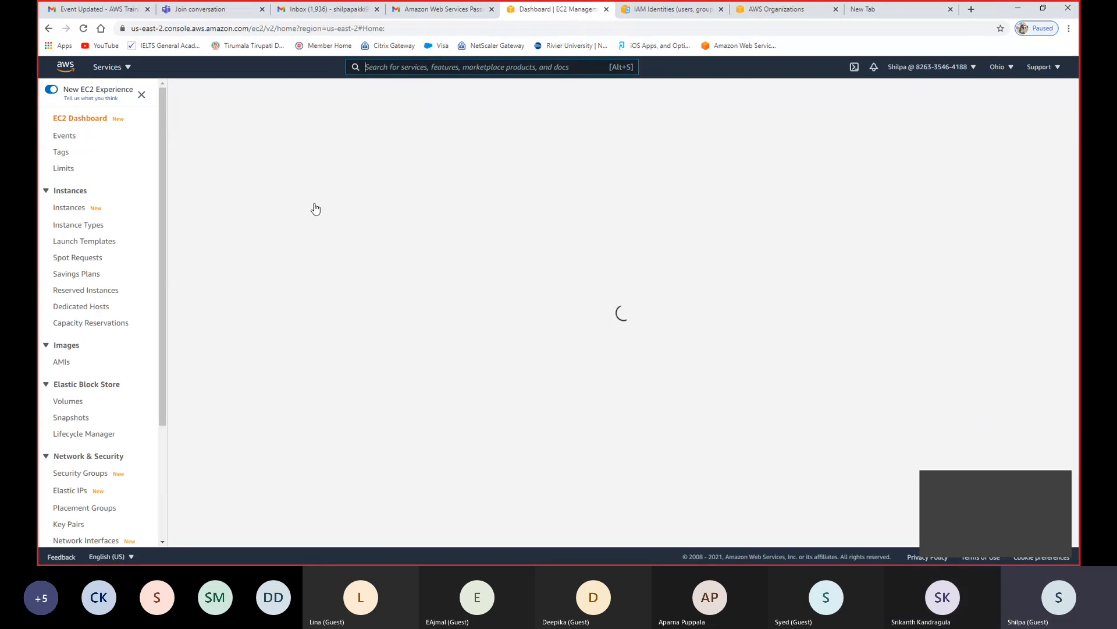
click(251, 165)
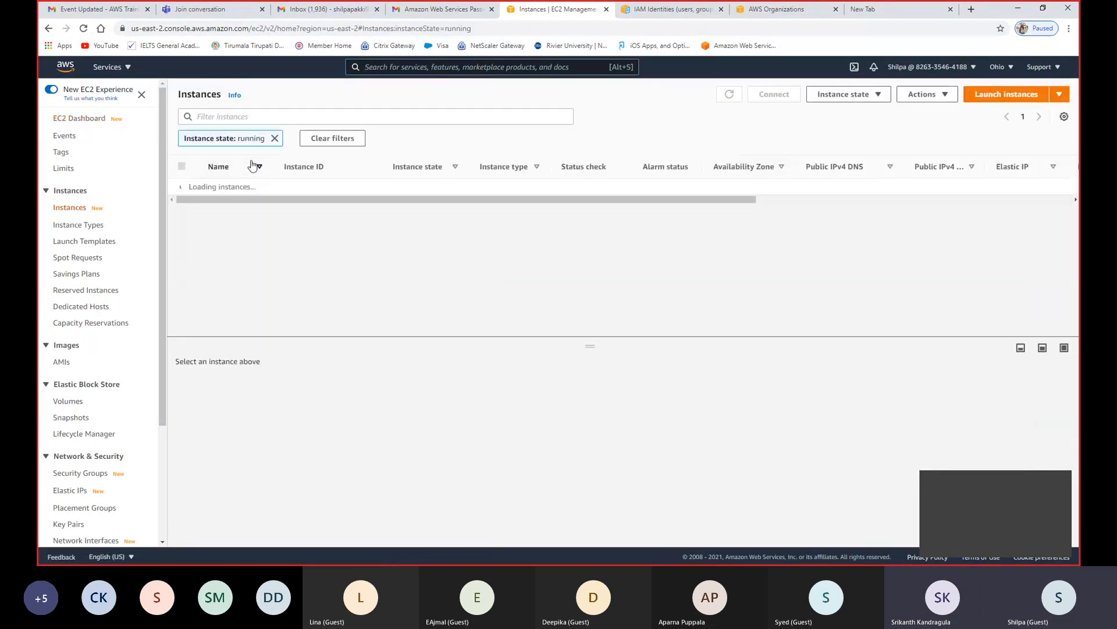
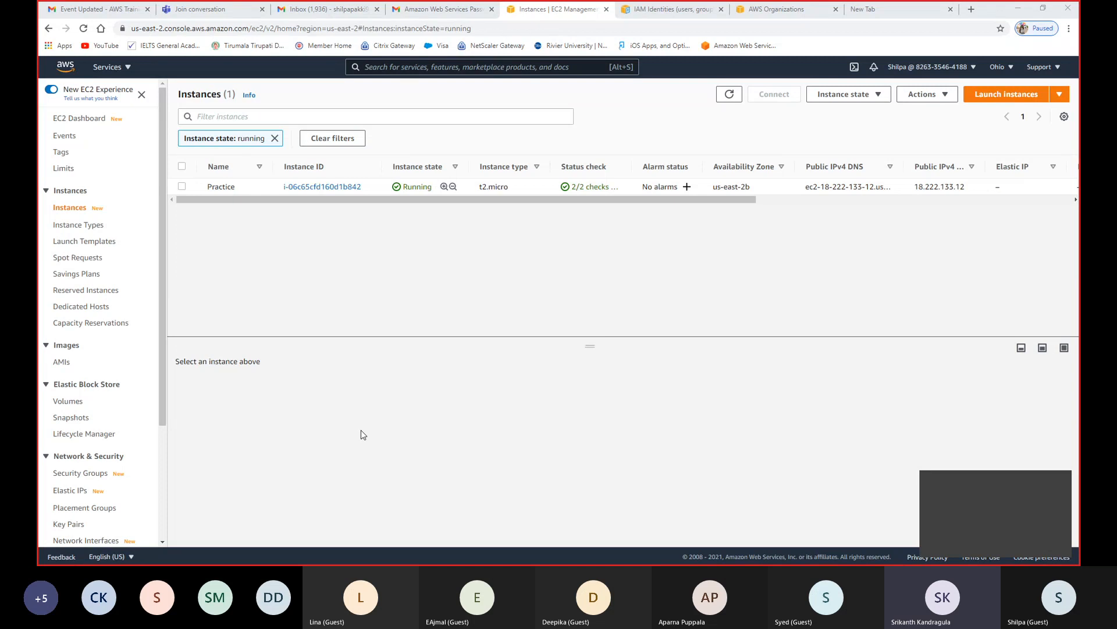
- Select the Practice instance, start launching a new instance from the 64-bit (x86) Amazon Linux 2 AMI, and review the available instance types
click(182, 186)
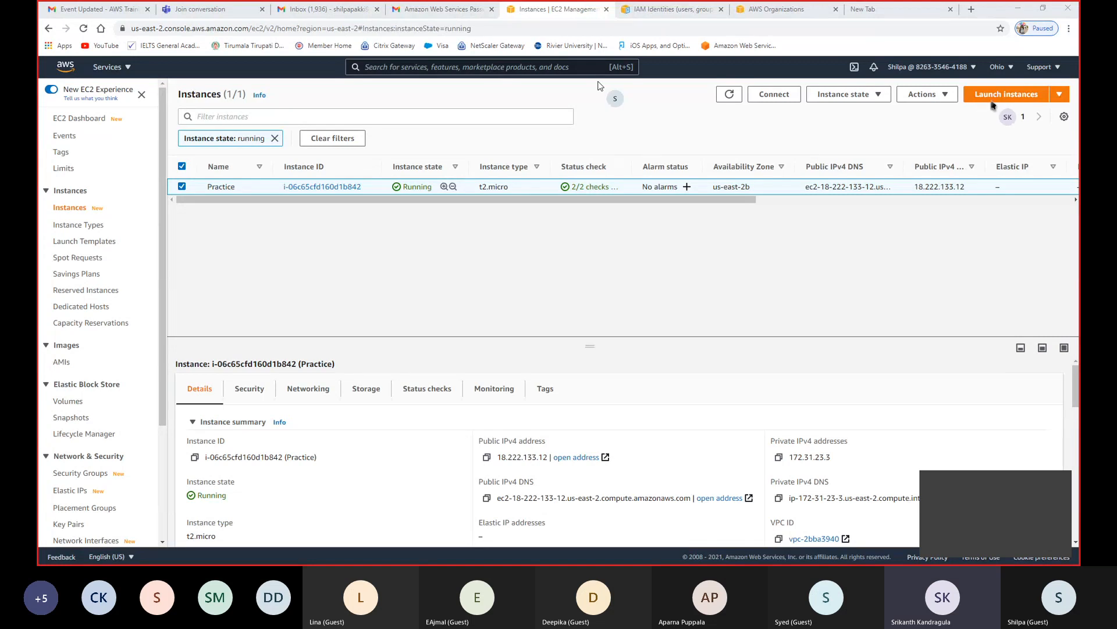
click(993, 101)
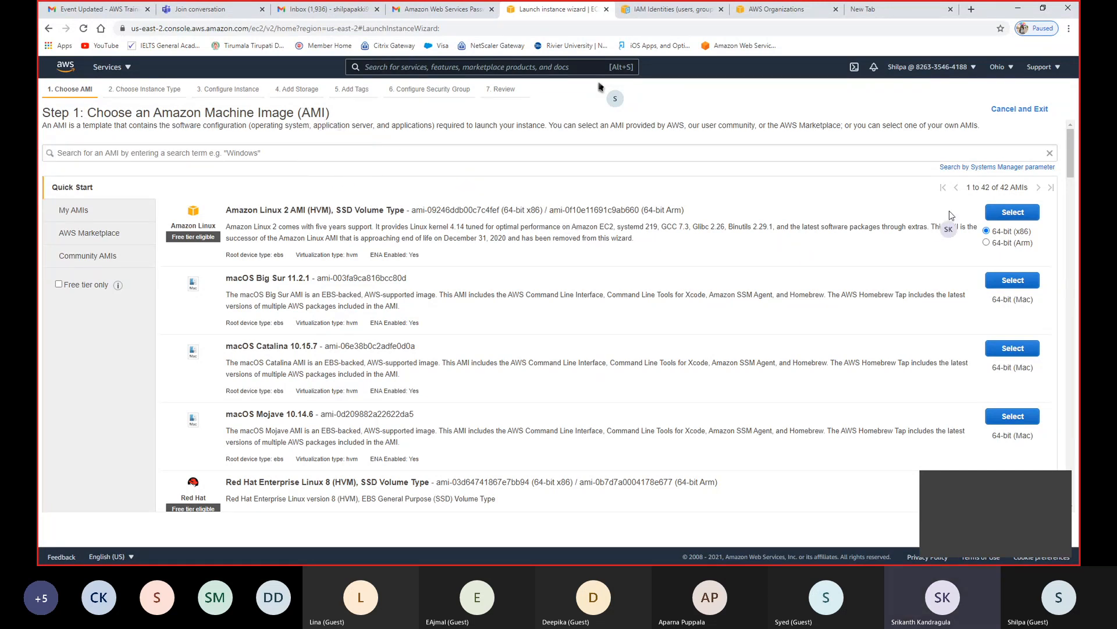
click(1011, 215)
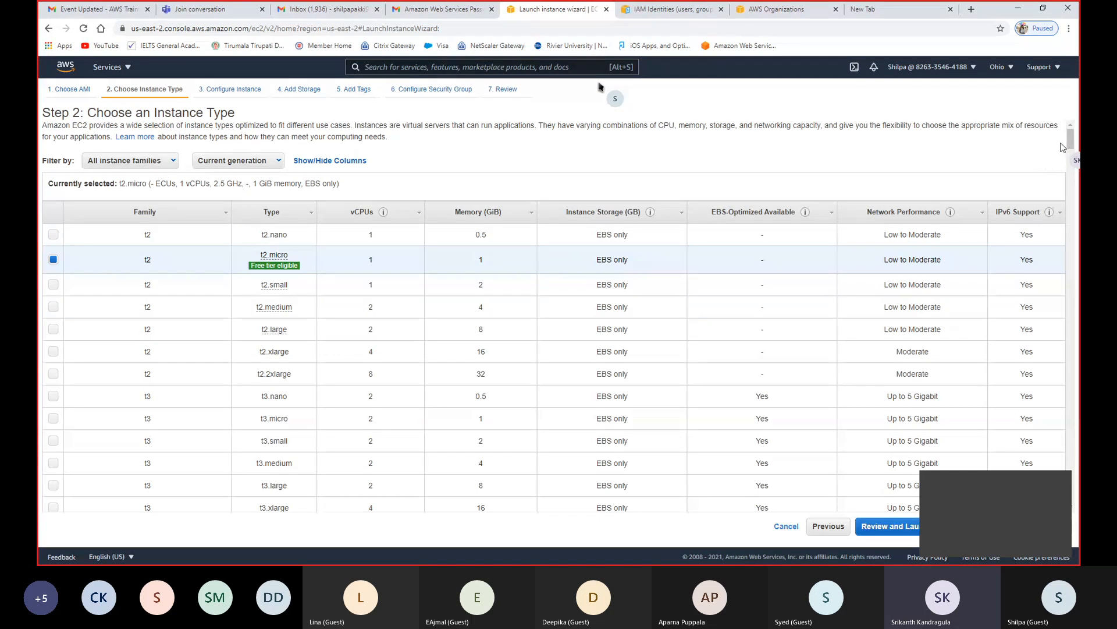
drag(1077, 161, 1071, 381)
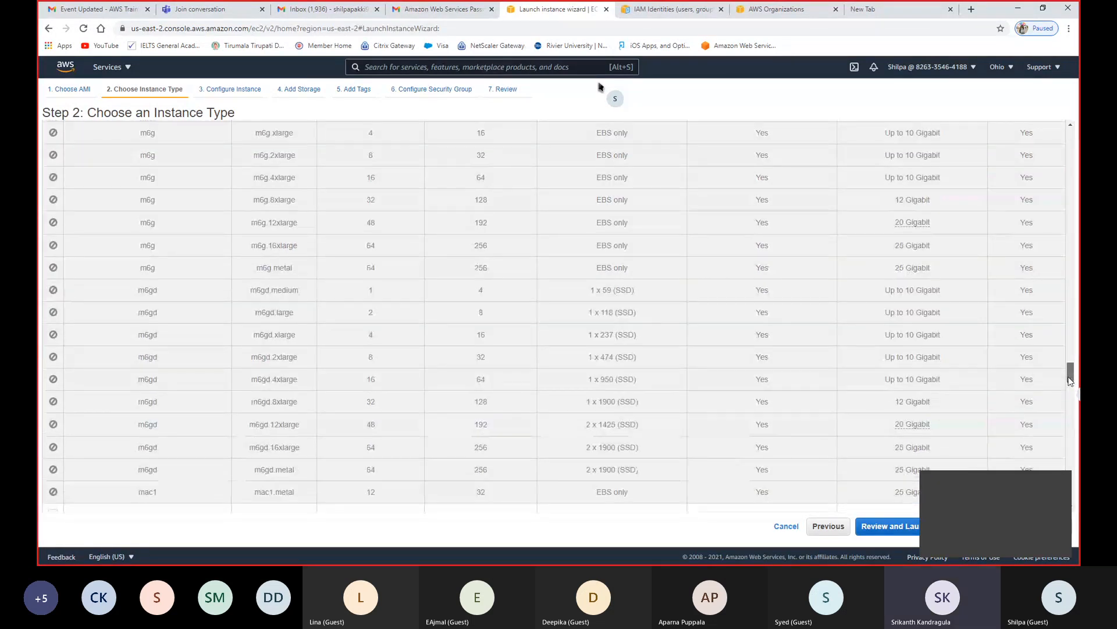
scroll(727, 251, up, 20)
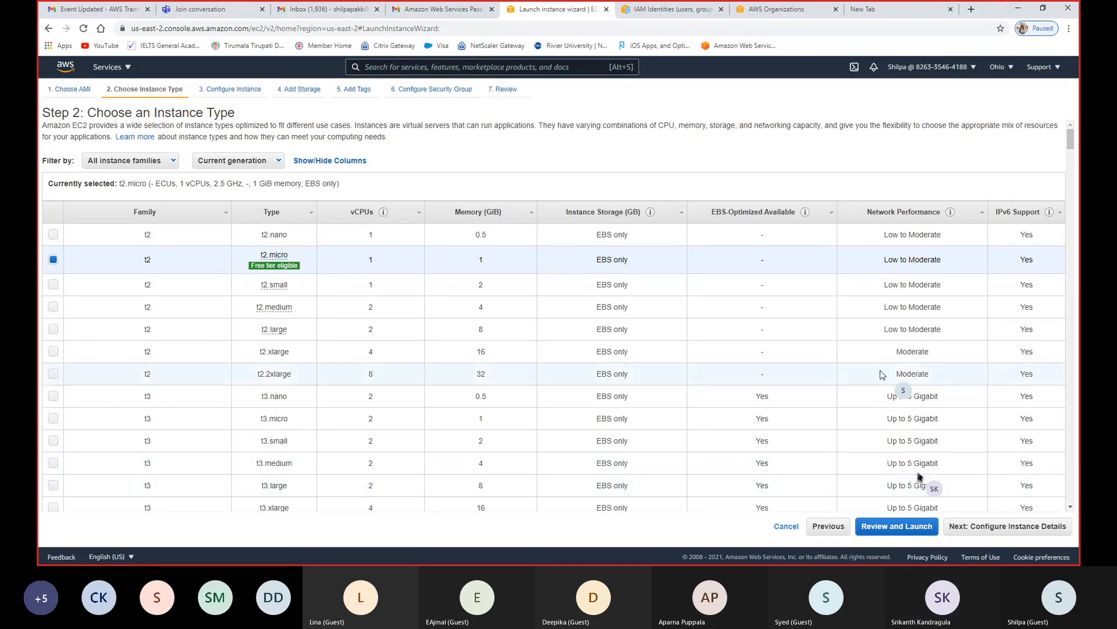
- Proceed with t2.micro and default instance details to the storage settings, review the EBS root volume options, and cancel the launch
click(987, 527)
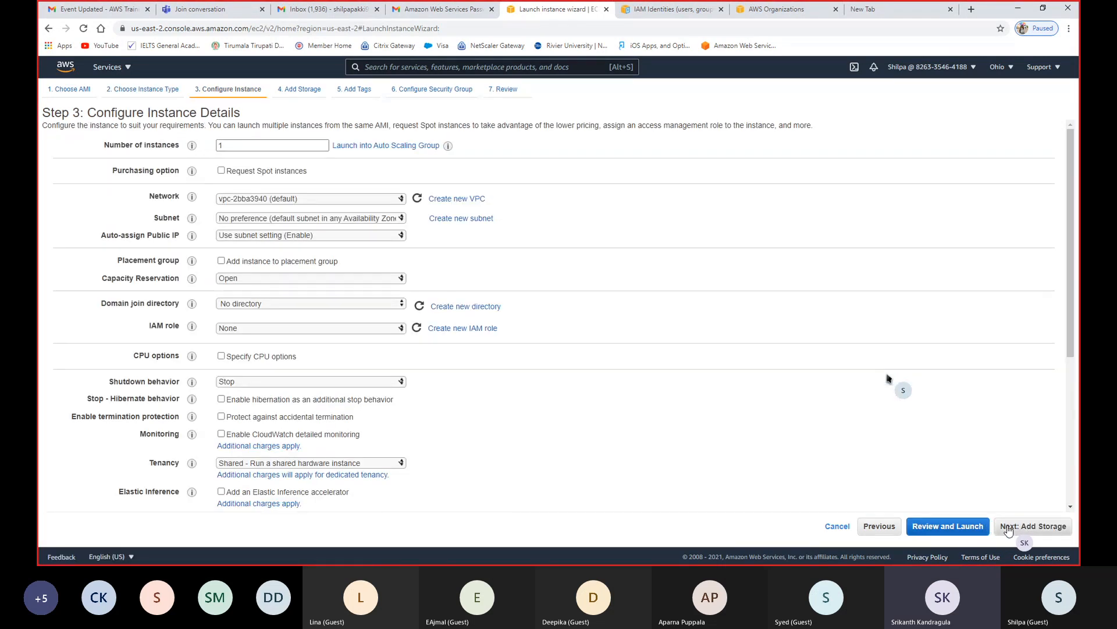
click(1027, 531)
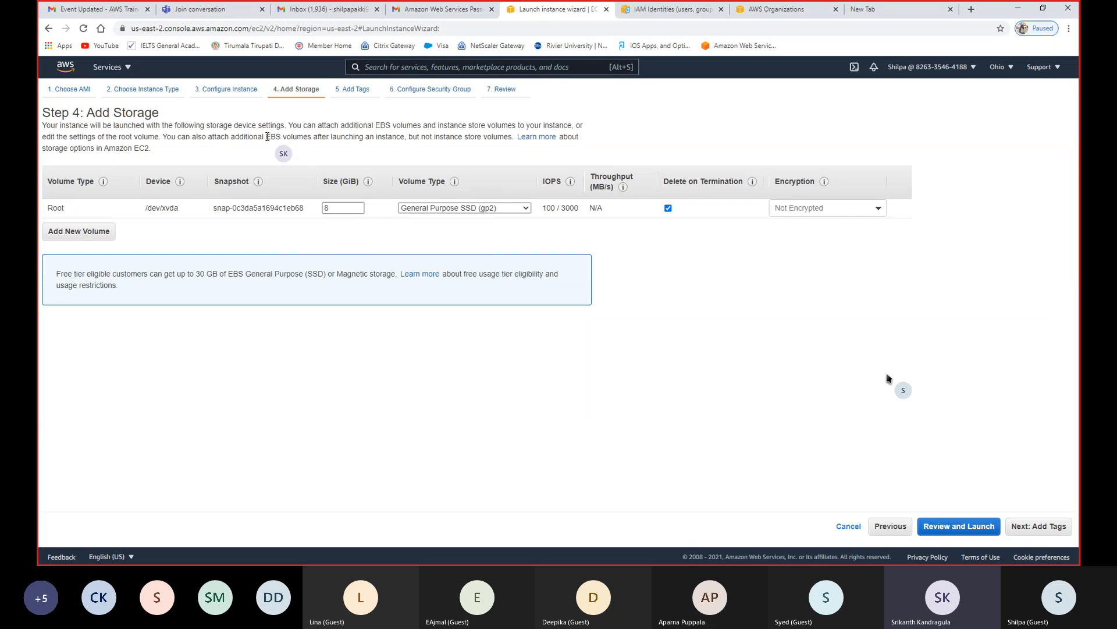
drag(267, 136, 310, 138)
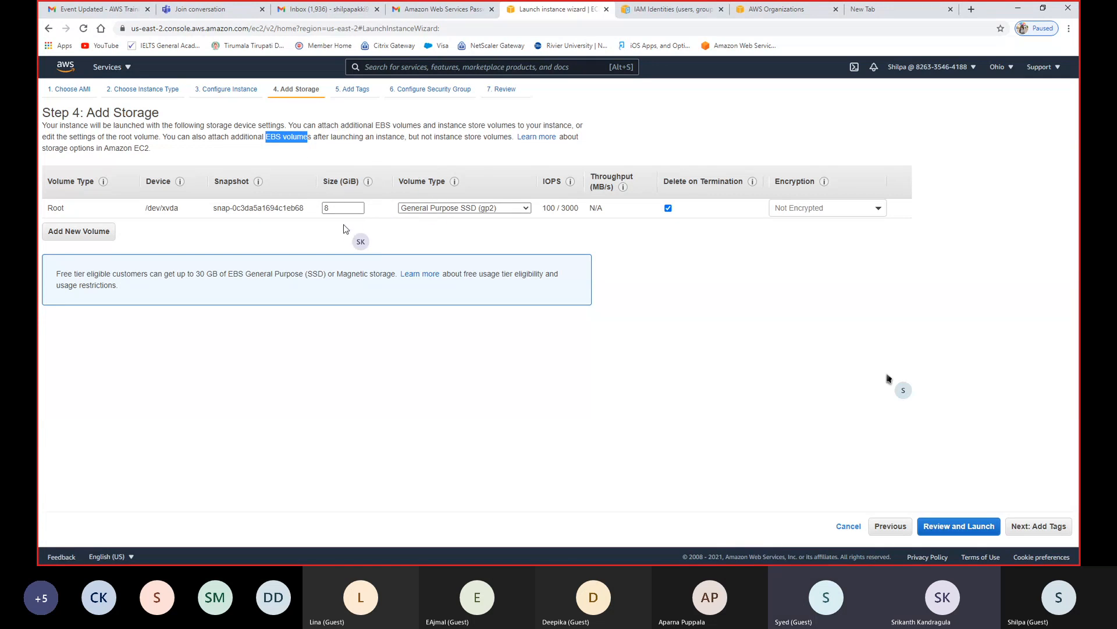
mouse_move(369, 181)
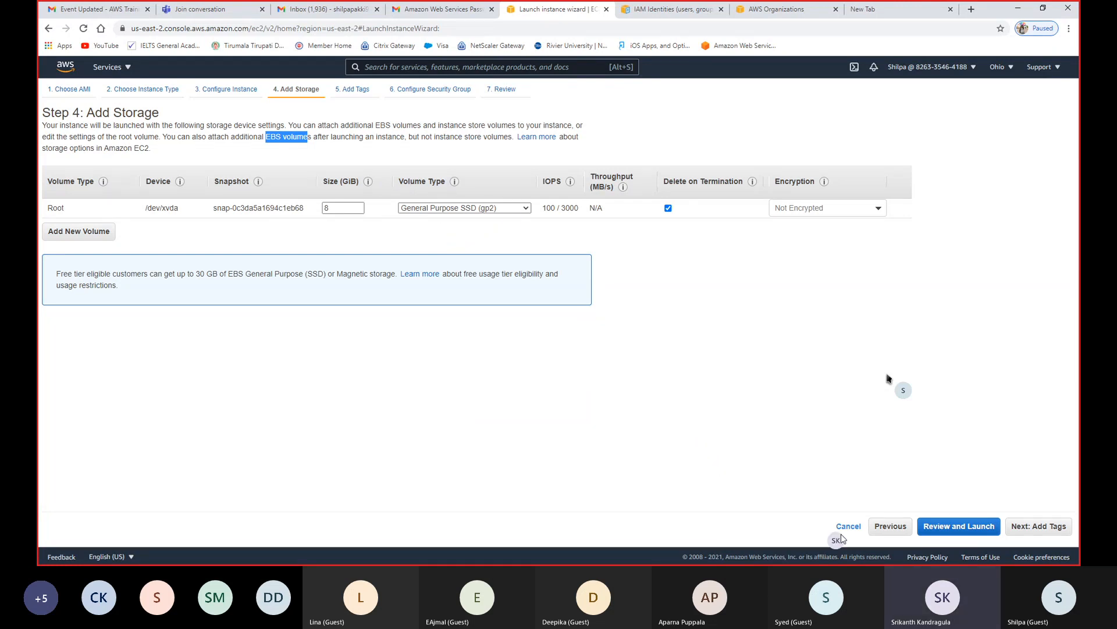
click(856, 532)
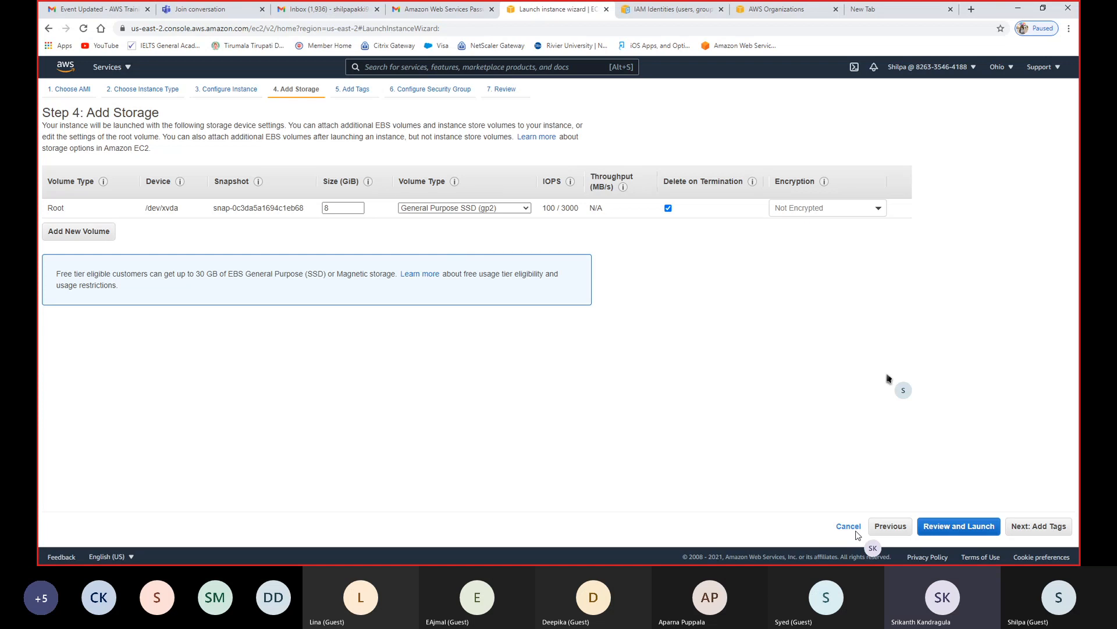
click(854, 531)
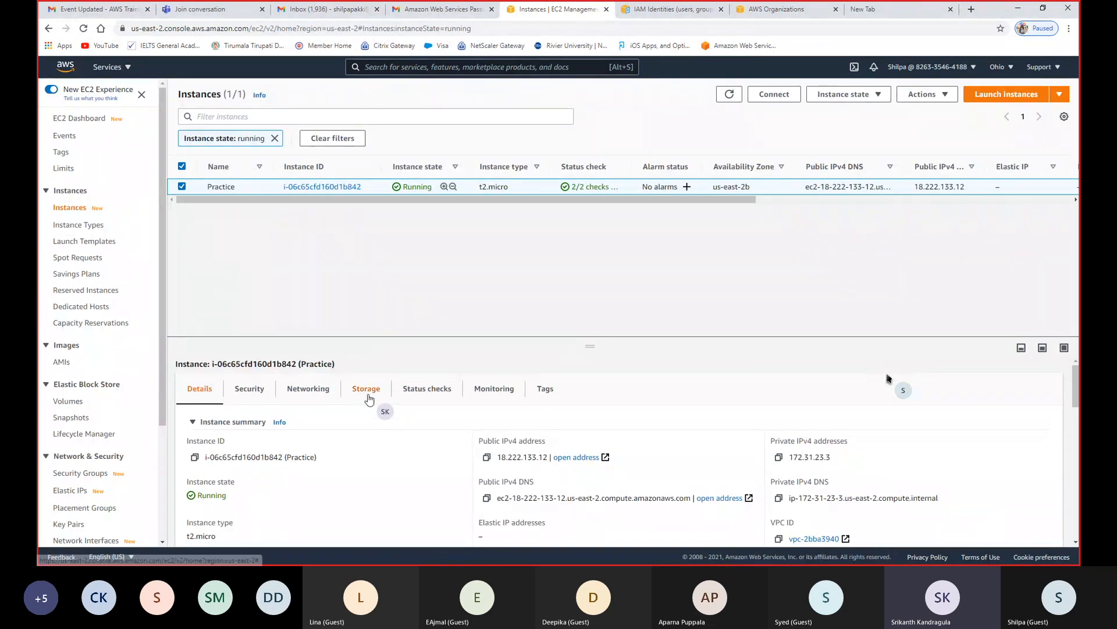
- Examine the Practice instance's storage details and its block devices, and open the Elastic Block Store volumes list
click(367, 388)
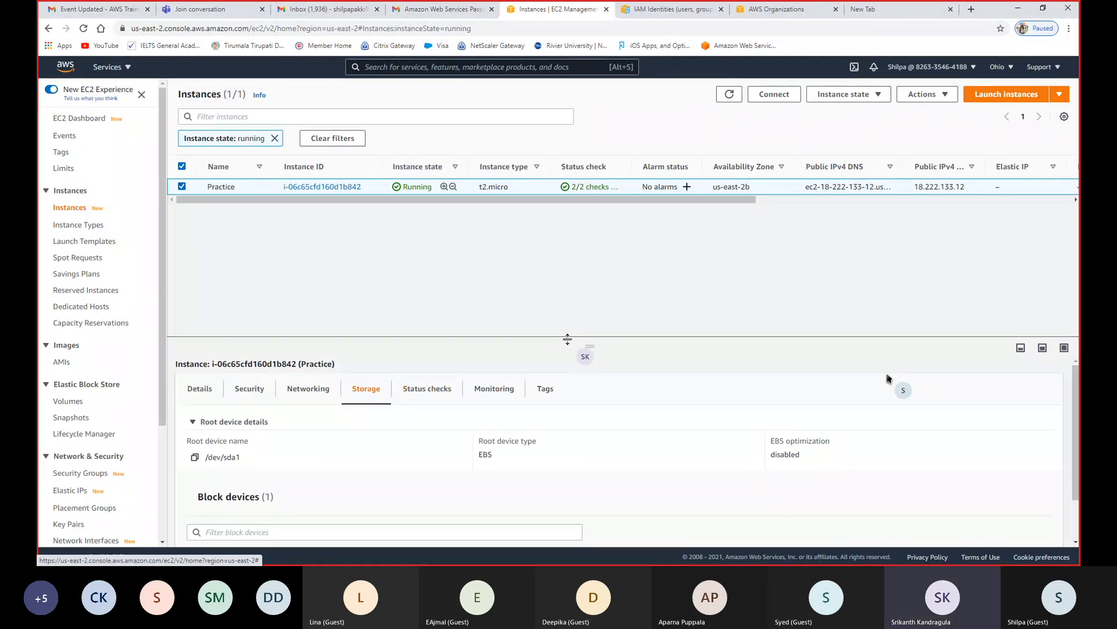
drag(567, 334, 584, 229)
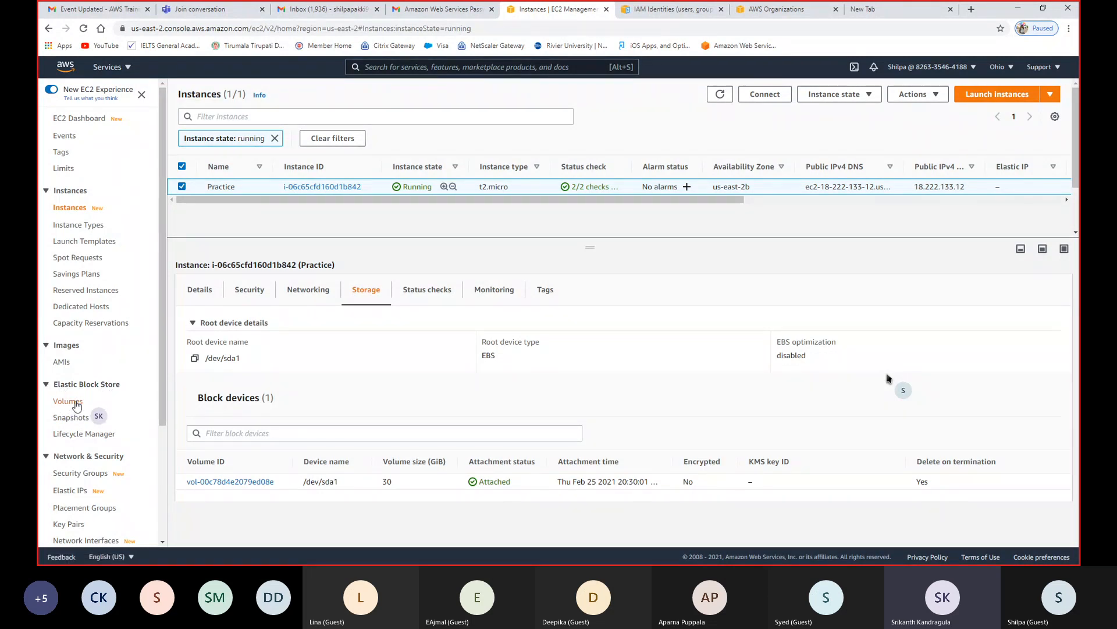
click(72, 406)
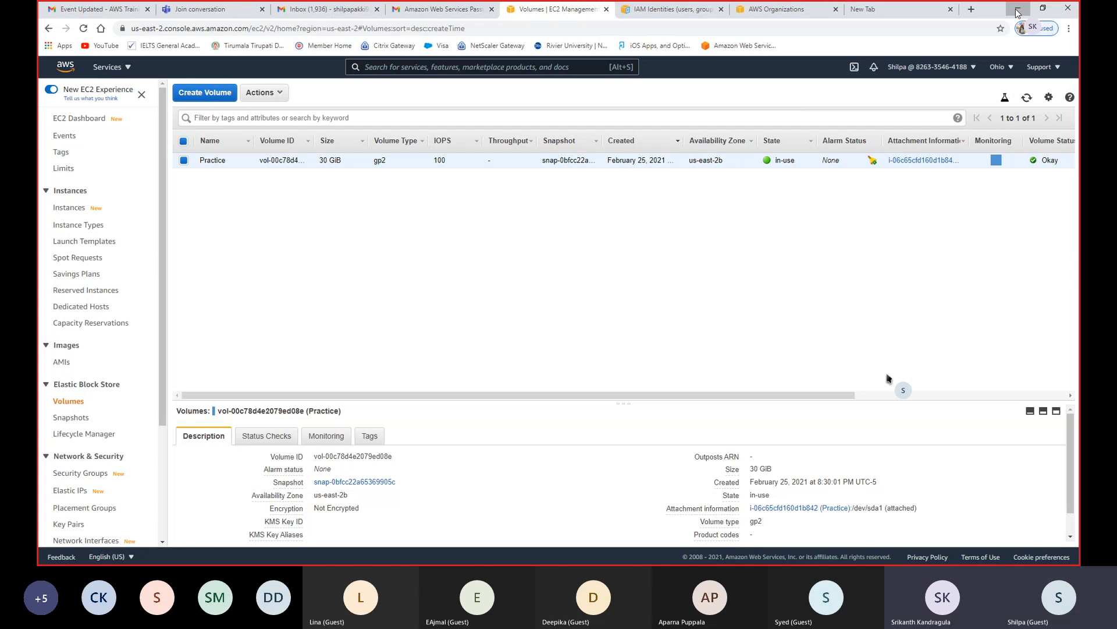
- Switch to Paint 3D and place an unfilled black ellipse with a 10 px outline in the upper right part of the canvas
click(1018, 10)
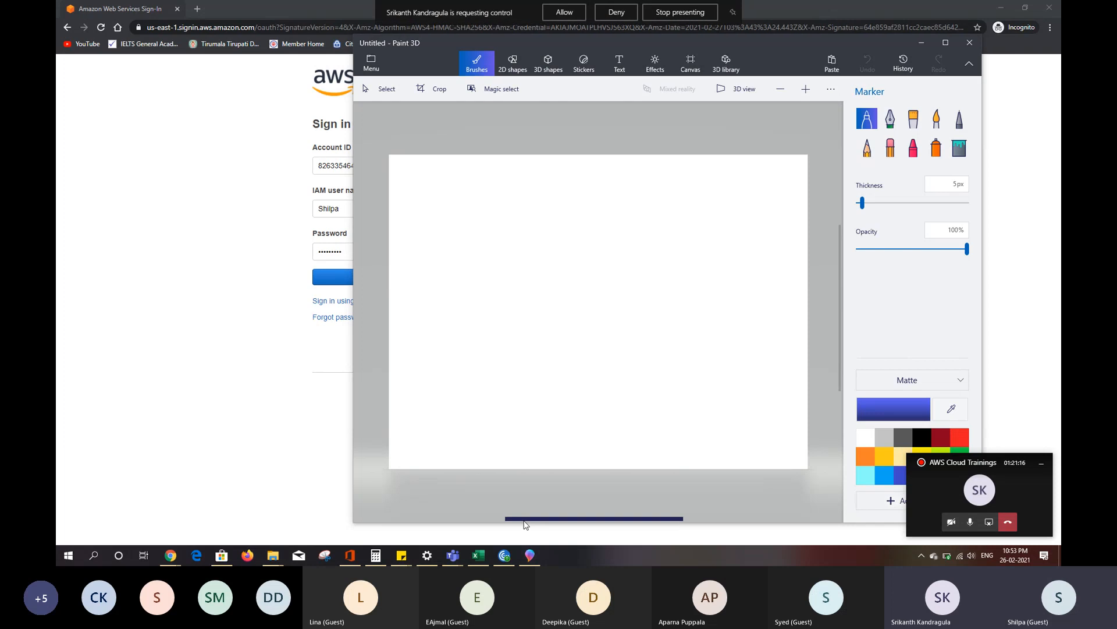
click(564, 13)
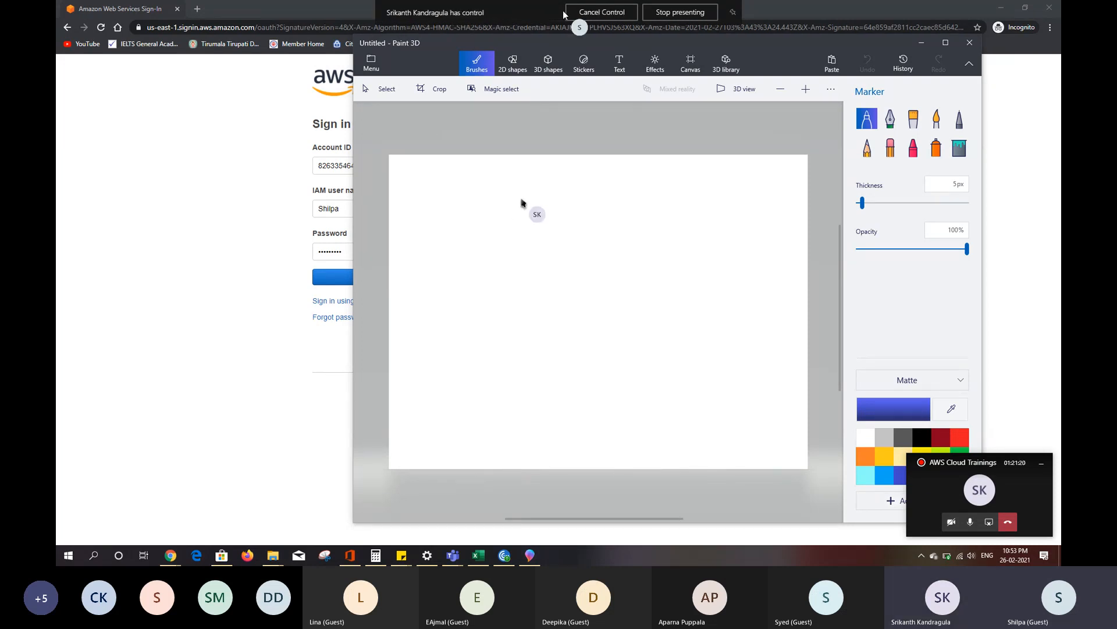
click(517, 67)
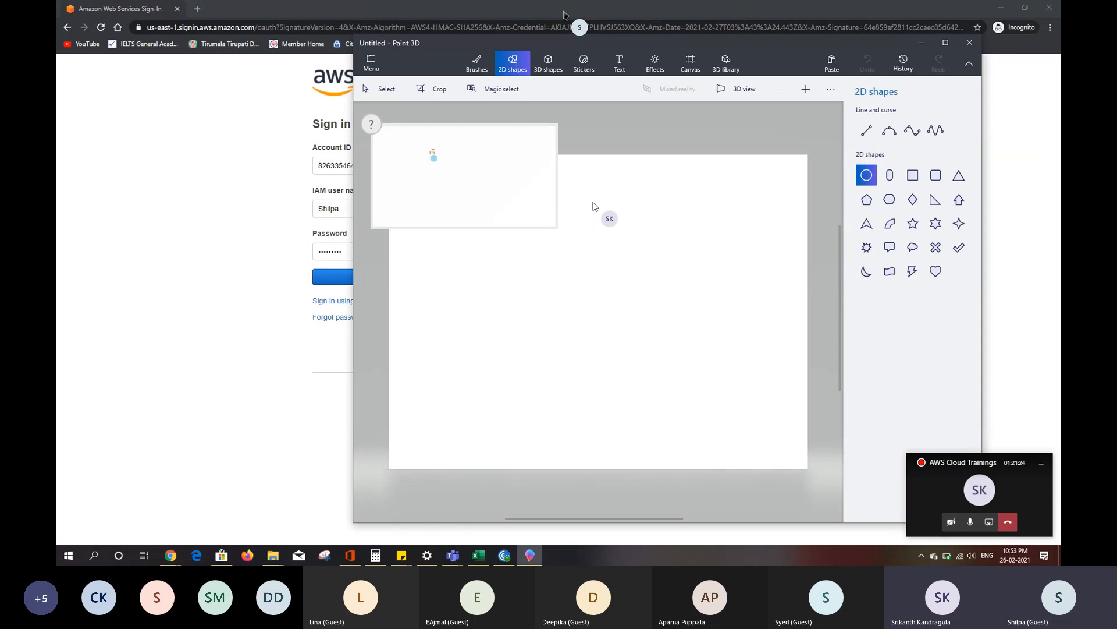
drag(593, 202, 684, 270)
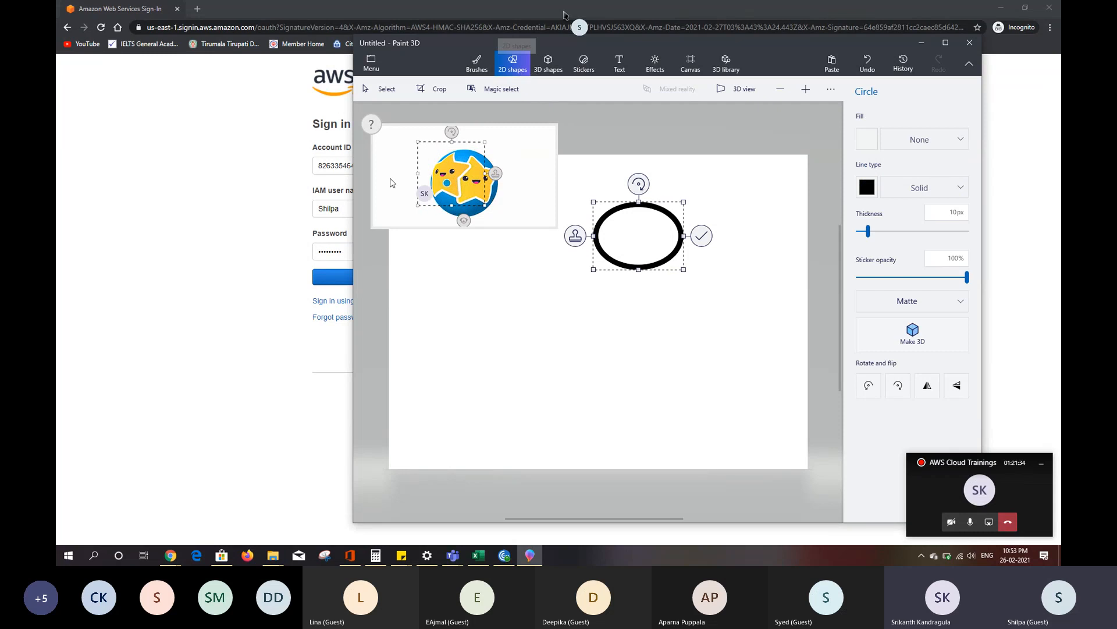
click(372, 124)
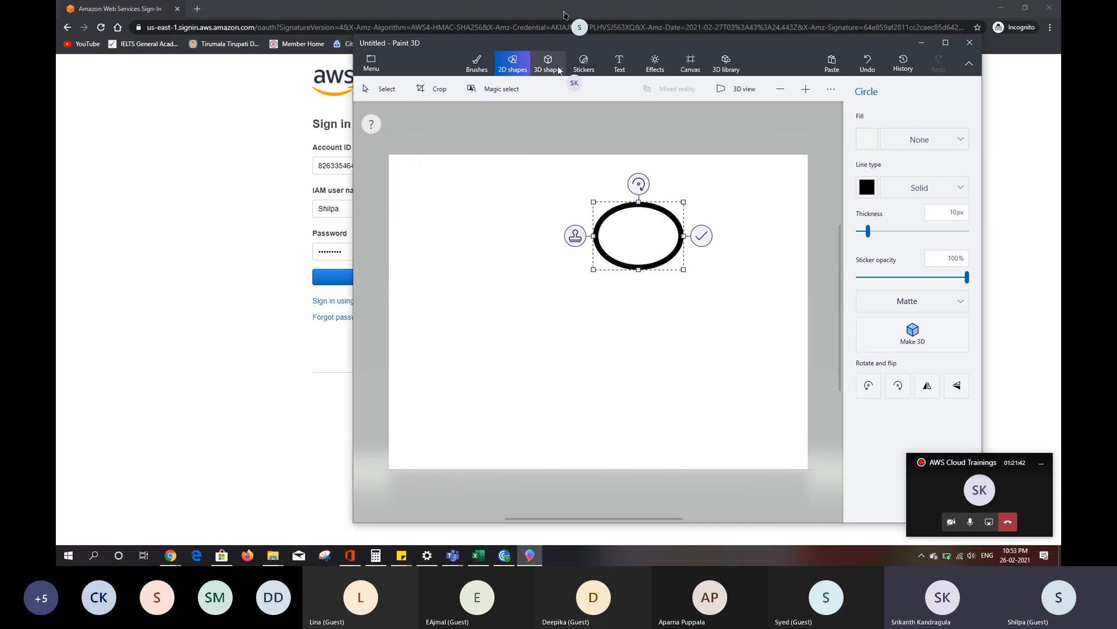
click(513, 64)
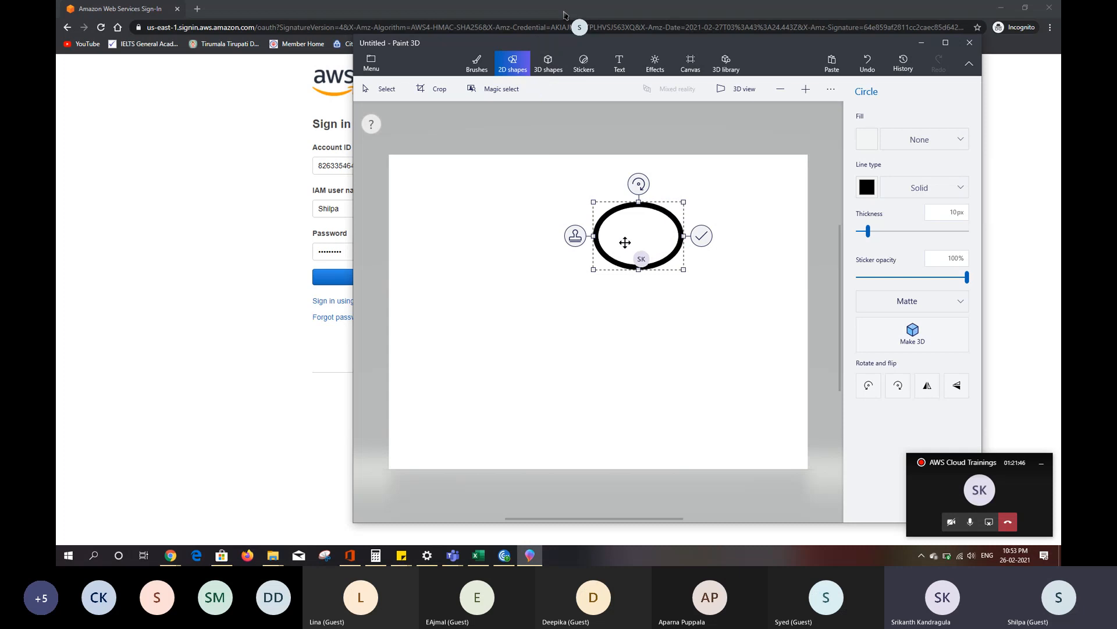
drag(625, 242, 647, 249)
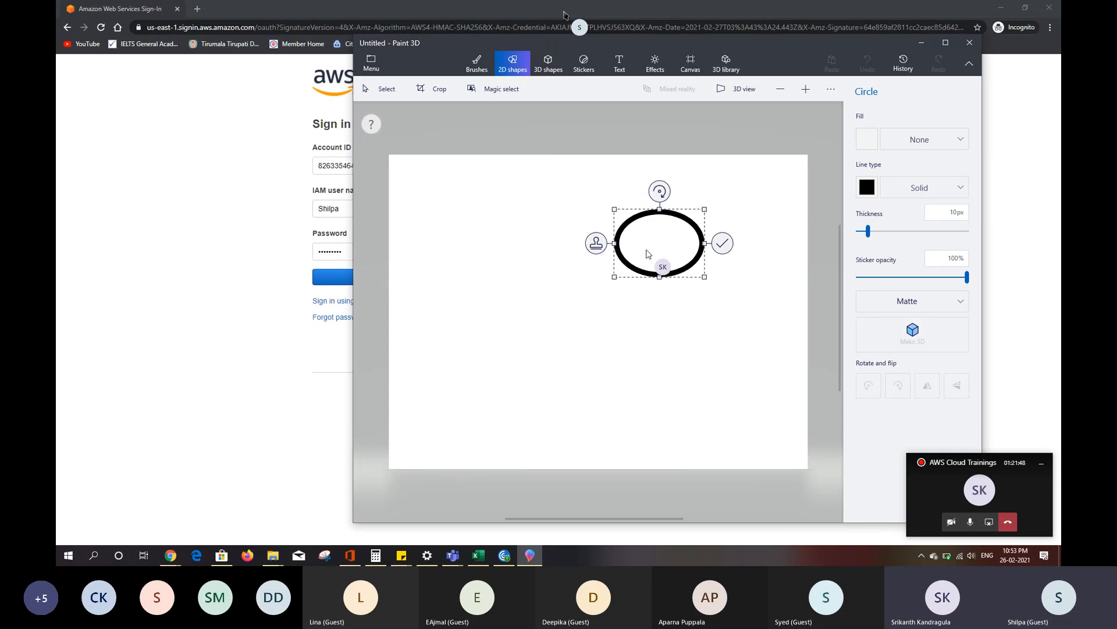
click(722, 244)
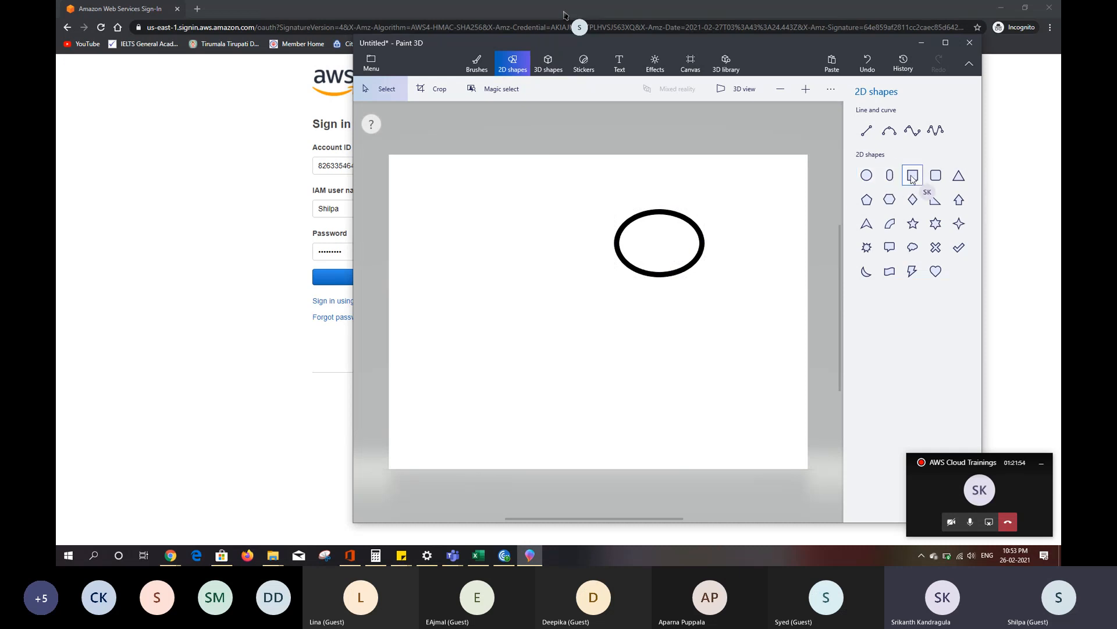
drag(597, 176, 734, 299)
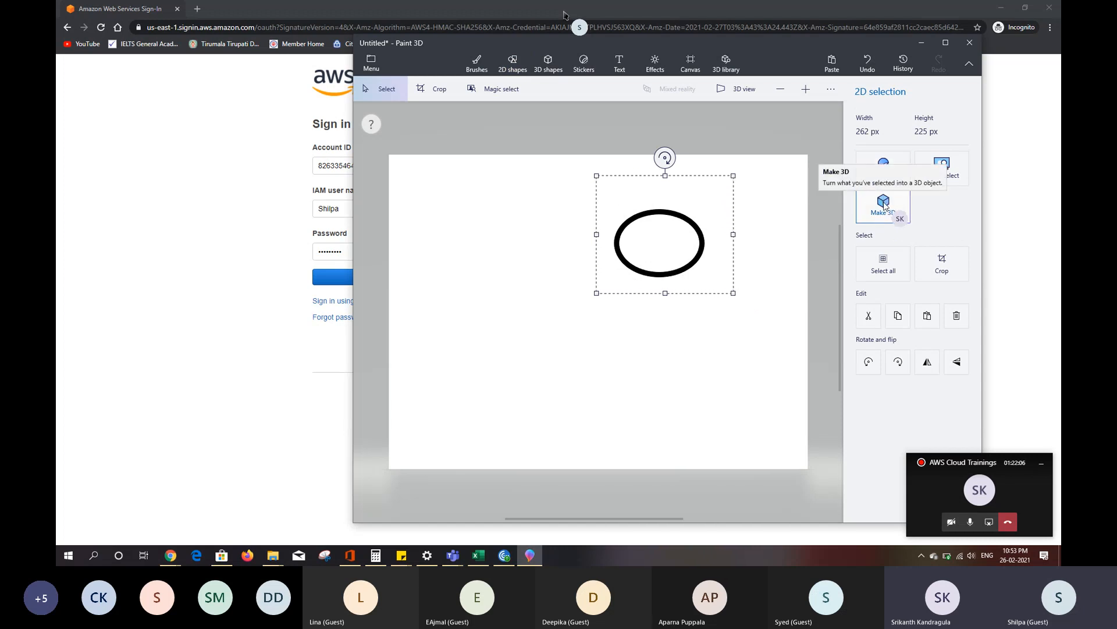
click(515, 66)
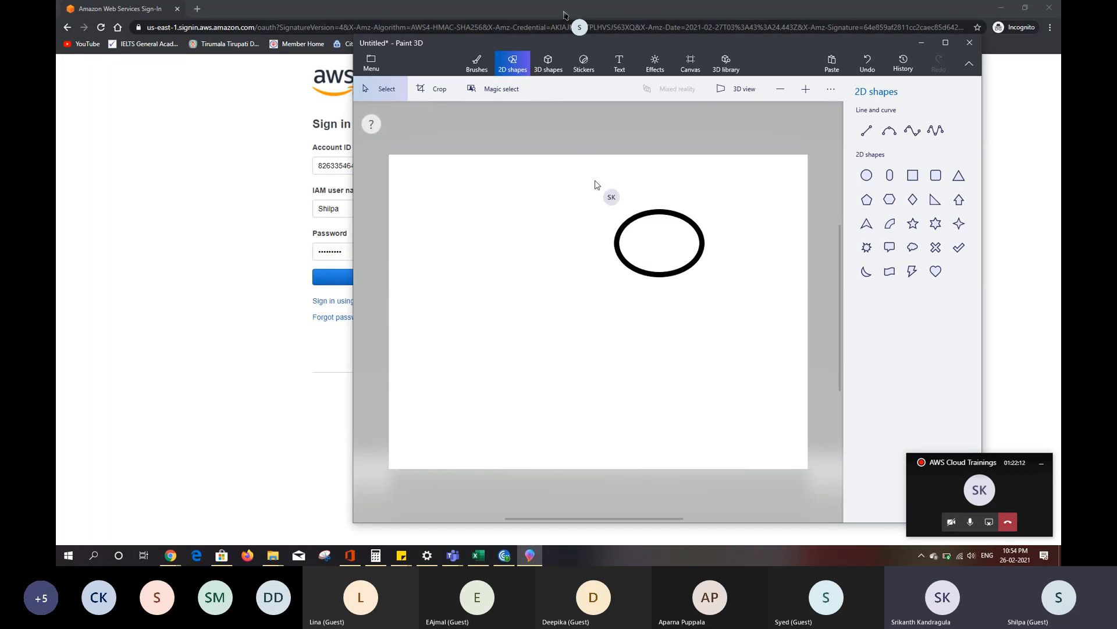
drag(595, 180, 731, 300)
click(732, 300)
- Draw an unfilled black rectangle with a 10 px outline and position it so that it encloses the ellipse
click(913, 175)
click(912, 175)
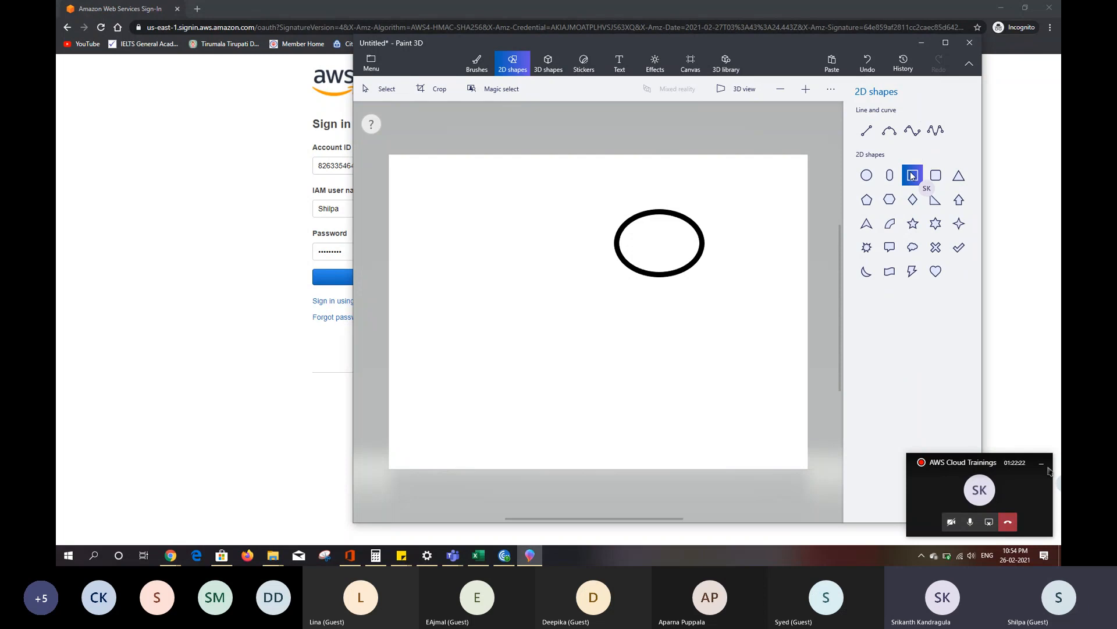
mouse_move(595, 209)
mouse_down()
mouse_move(720, 266)
mouse_move(736, 313)
mouse_up()
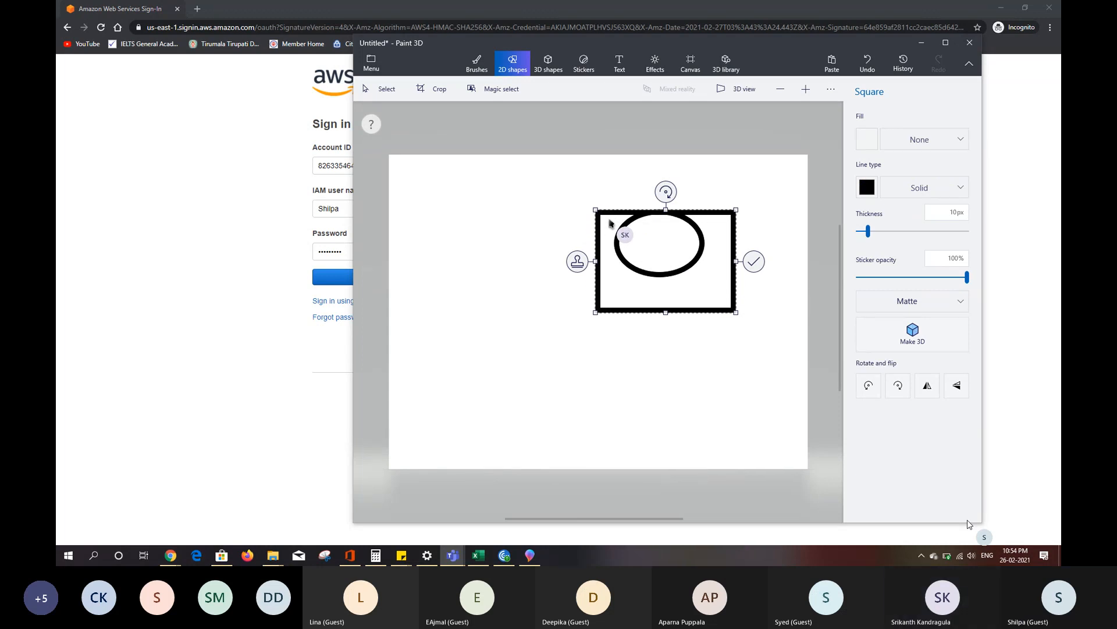
drag(609, 223, 604, 192)
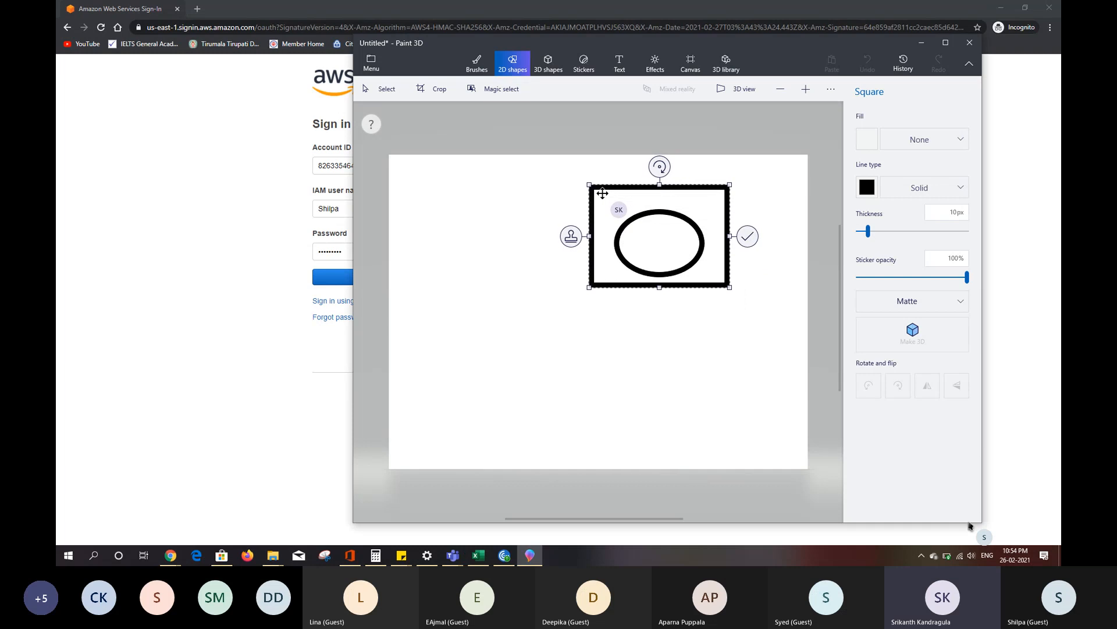
drag(602, 193, 602, 193)
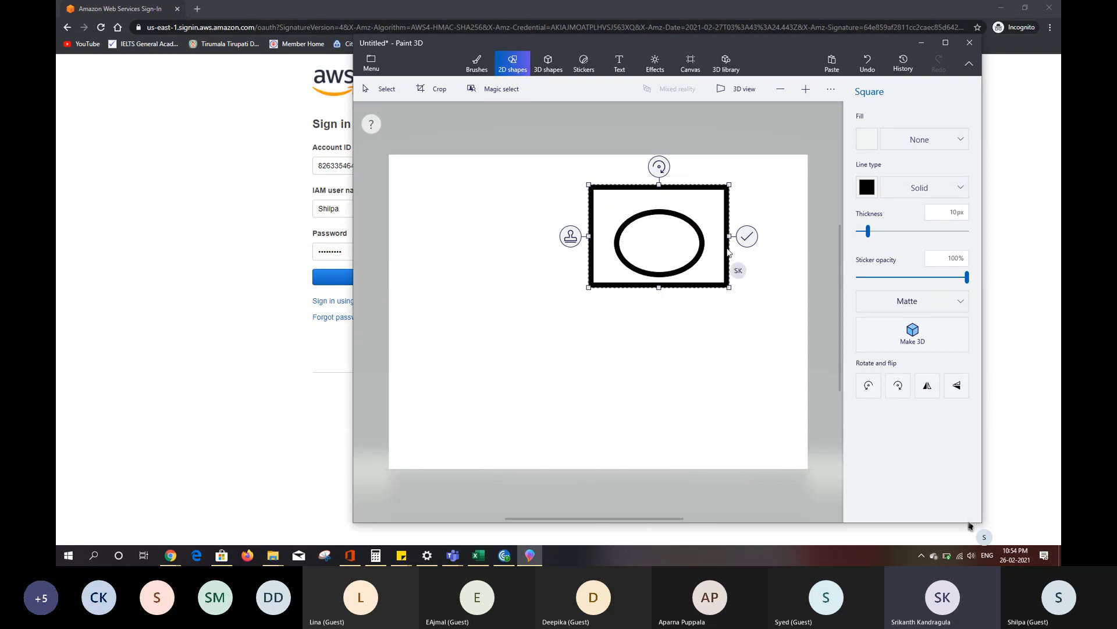
click(748, 239)
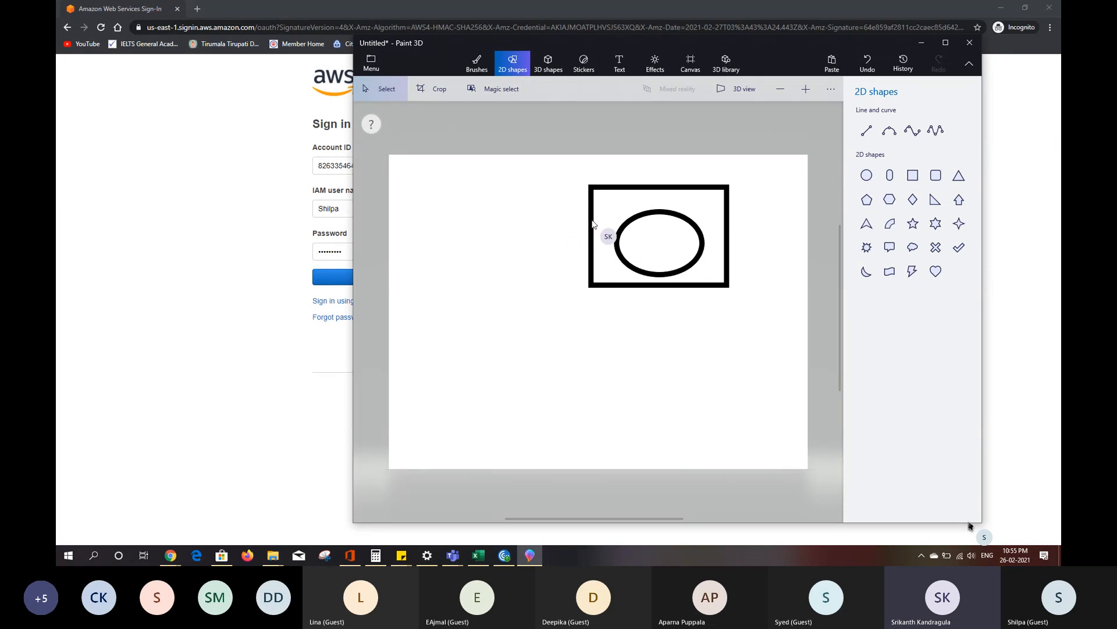
- Add the 2D text "AMI" in Segoe UI, size 48, just left of the rectangle
click(620, 63)
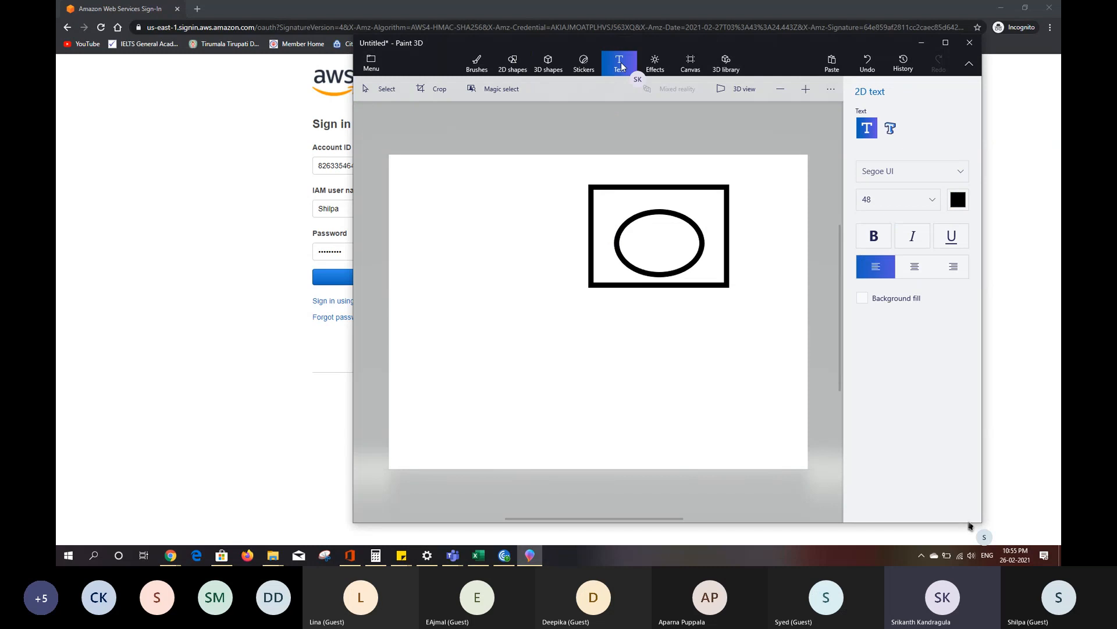
click(519, 219)
text(A)
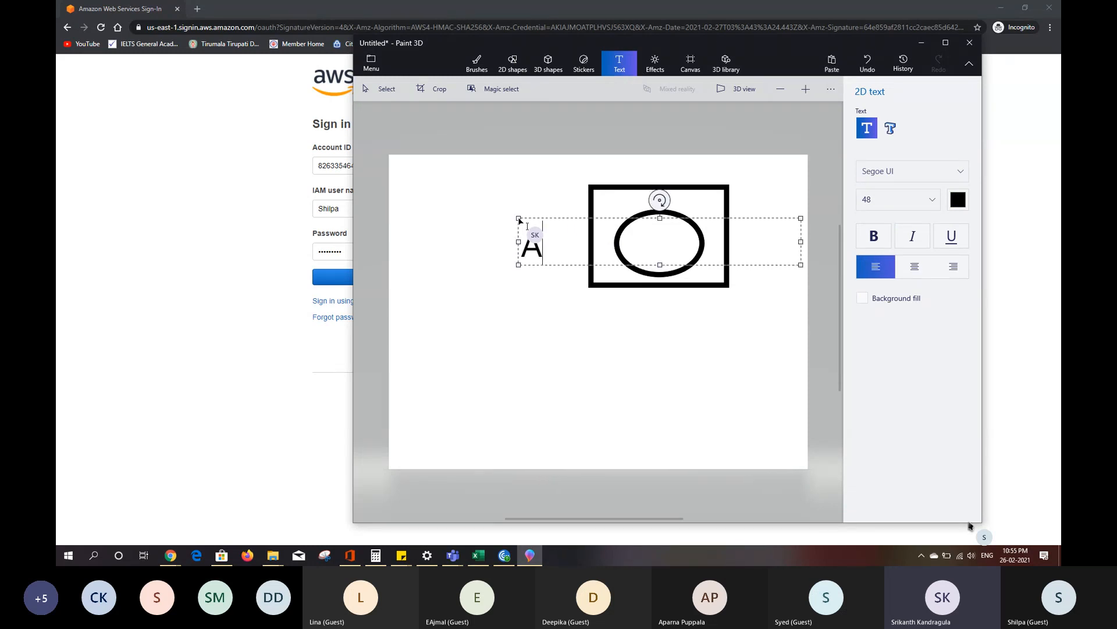
text(MI)
click(605, 307)
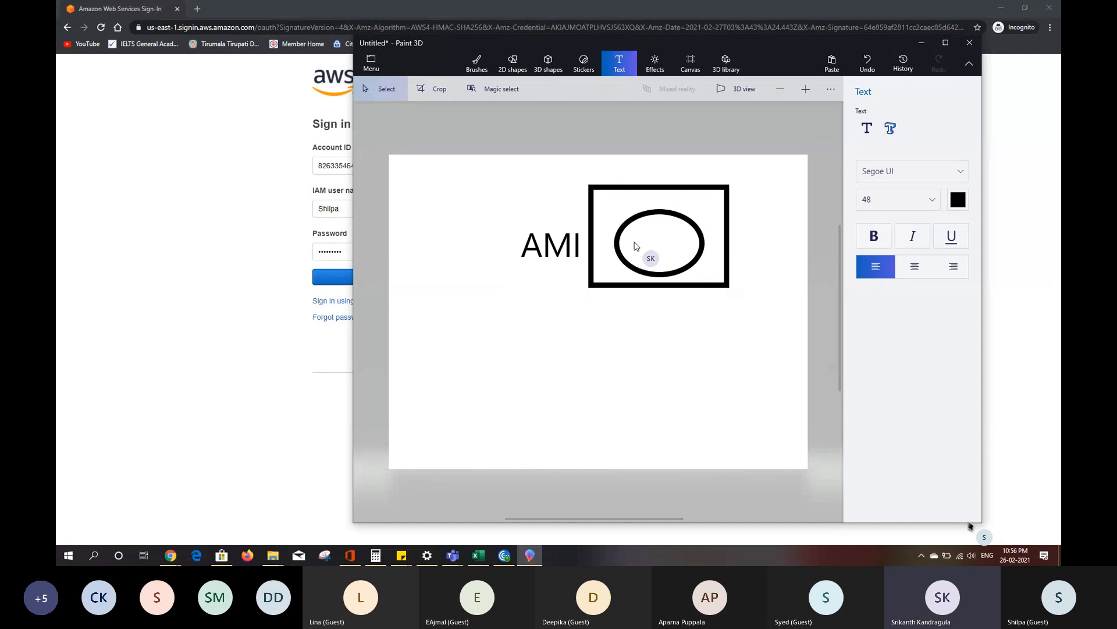
key(s)
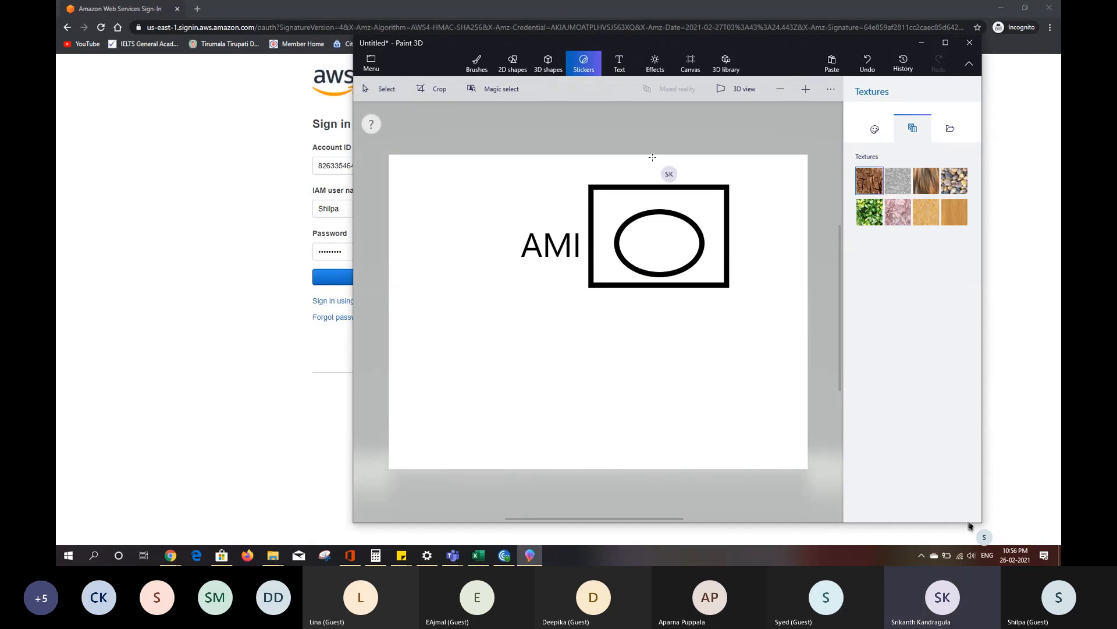
click(624, 68)
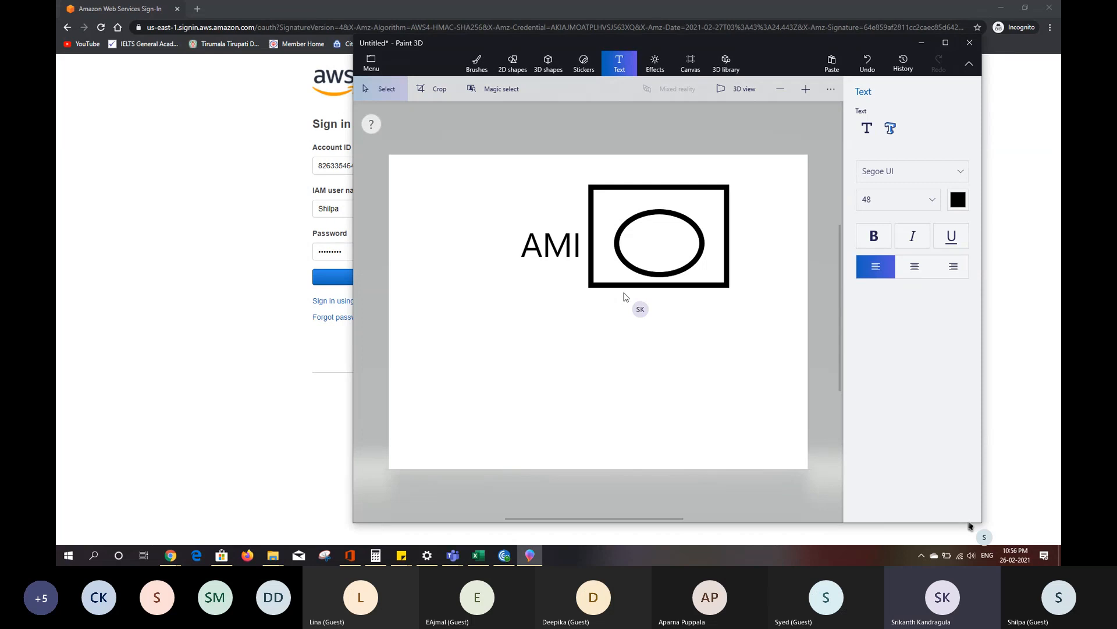
key(s)
key(b)
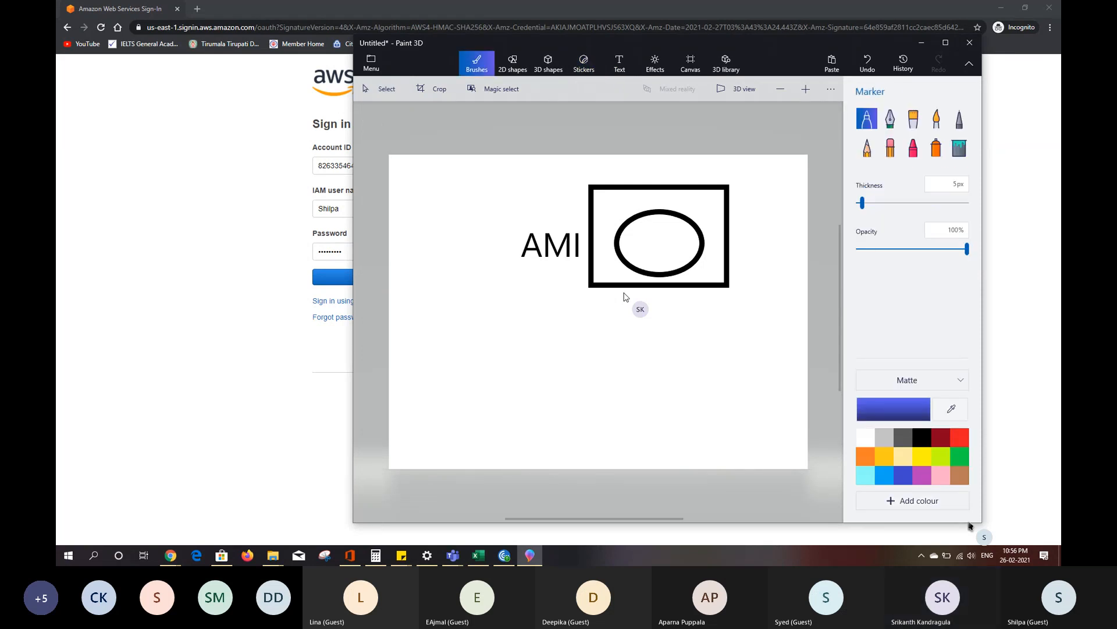
- Return from Paint 3D to the browser, sign in to AWS as the IAM user, and dismiss the console's introductory tips
click(653, 234)
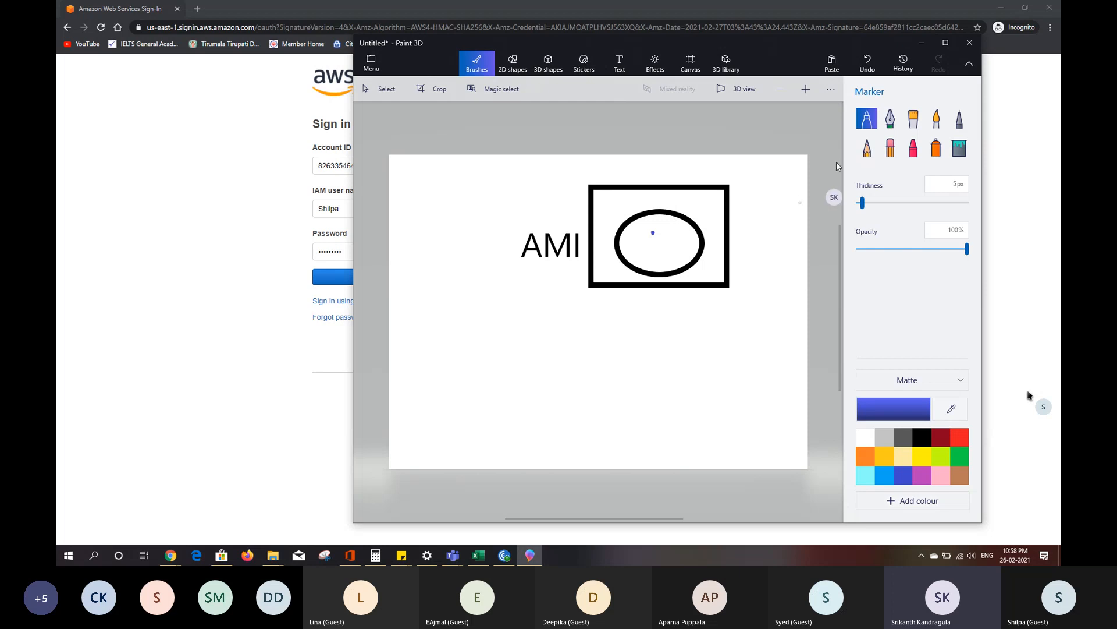
click(922, 43)
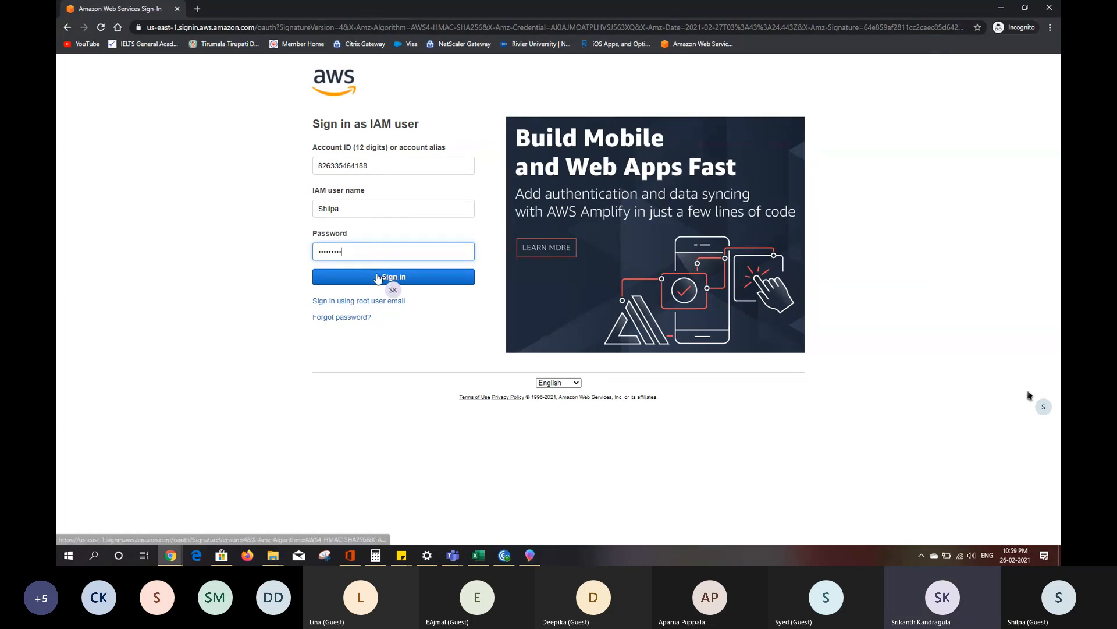
click(378, 278)
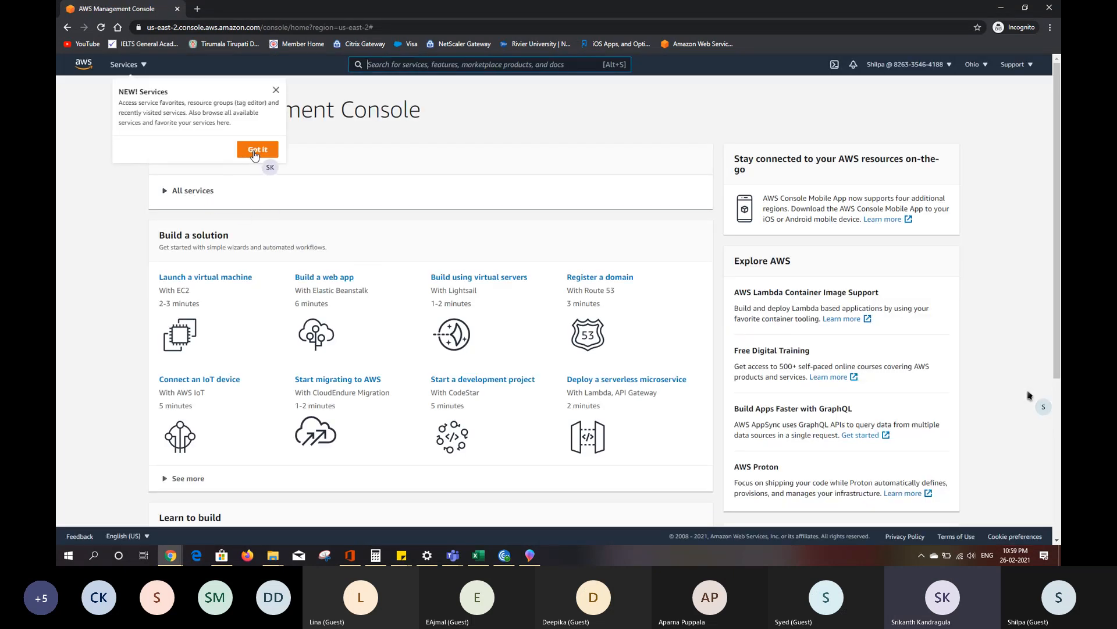
click(254, 151)
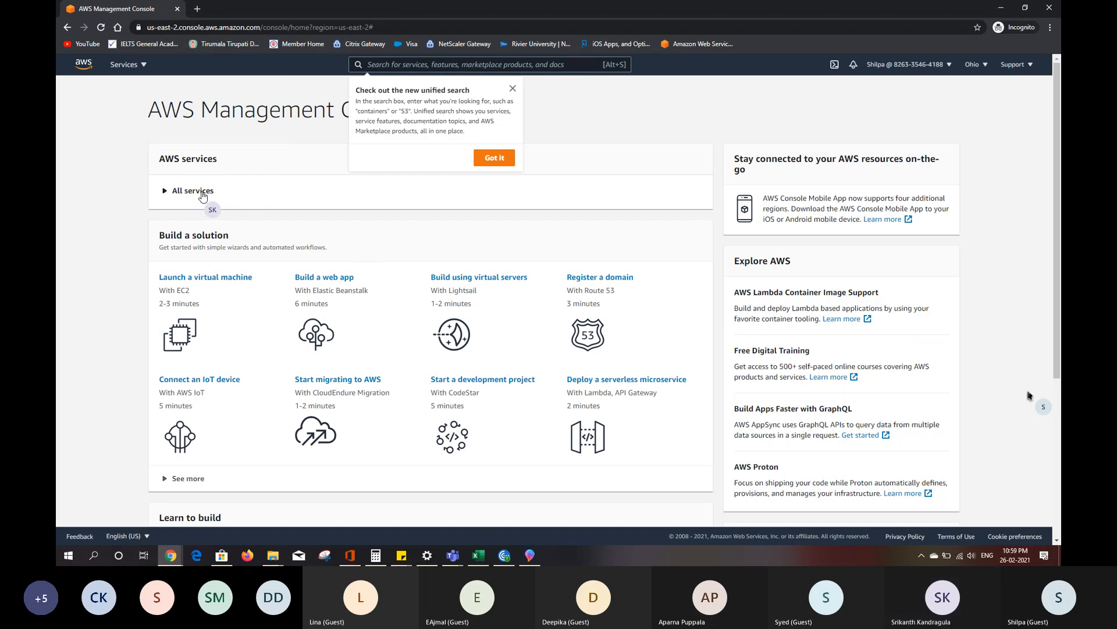
click(494, 157)
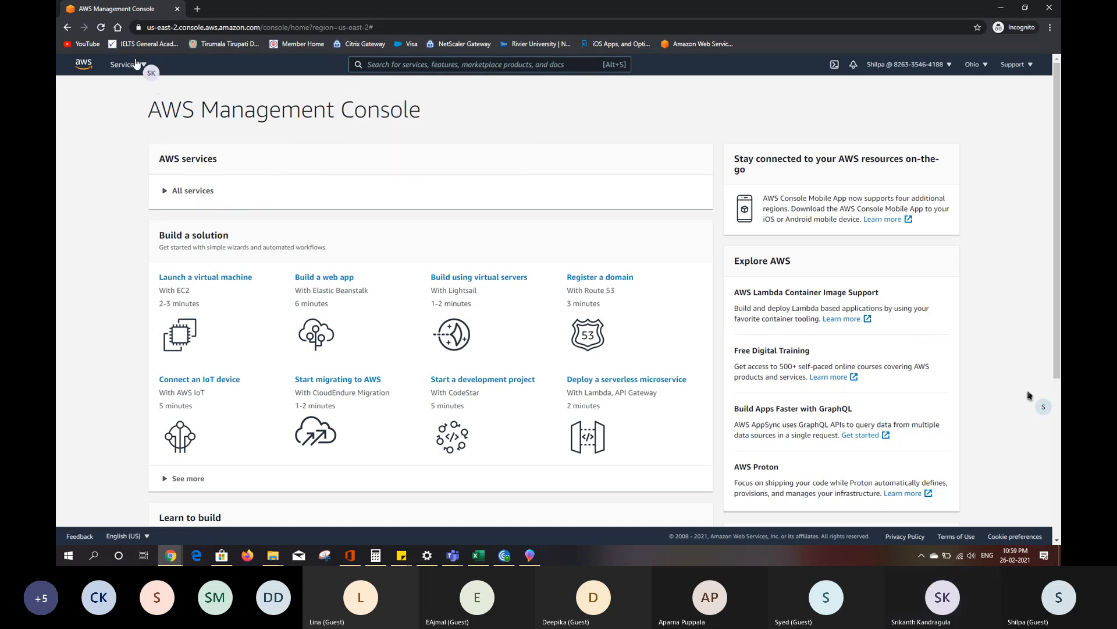
- Open the EC2 service from the AWS services list and show its running instances
click(137, 64)
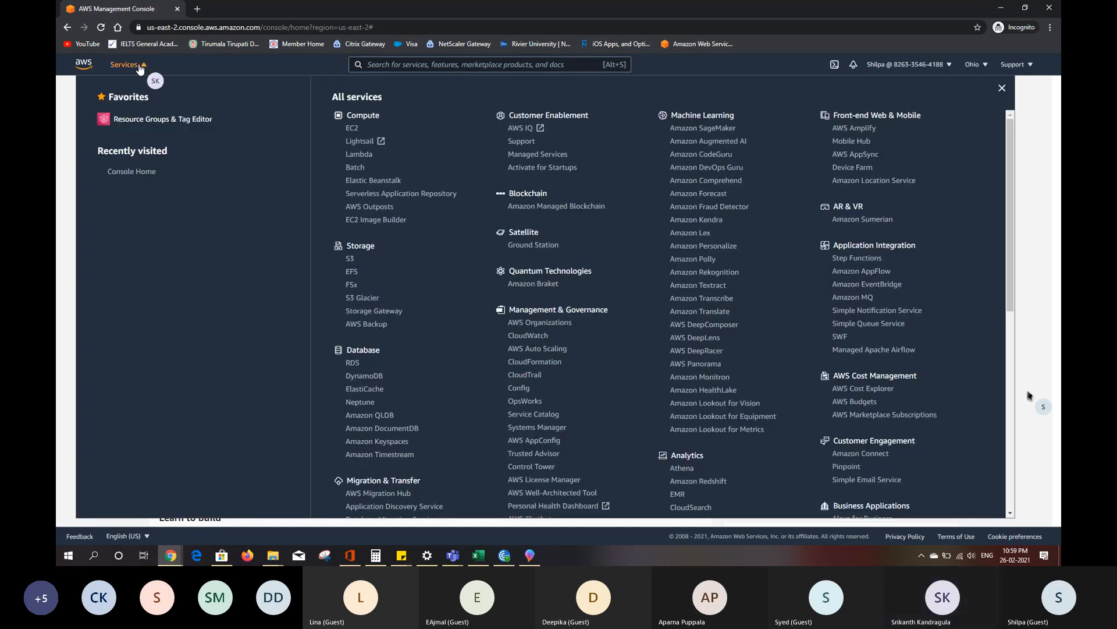
click(139, 65)
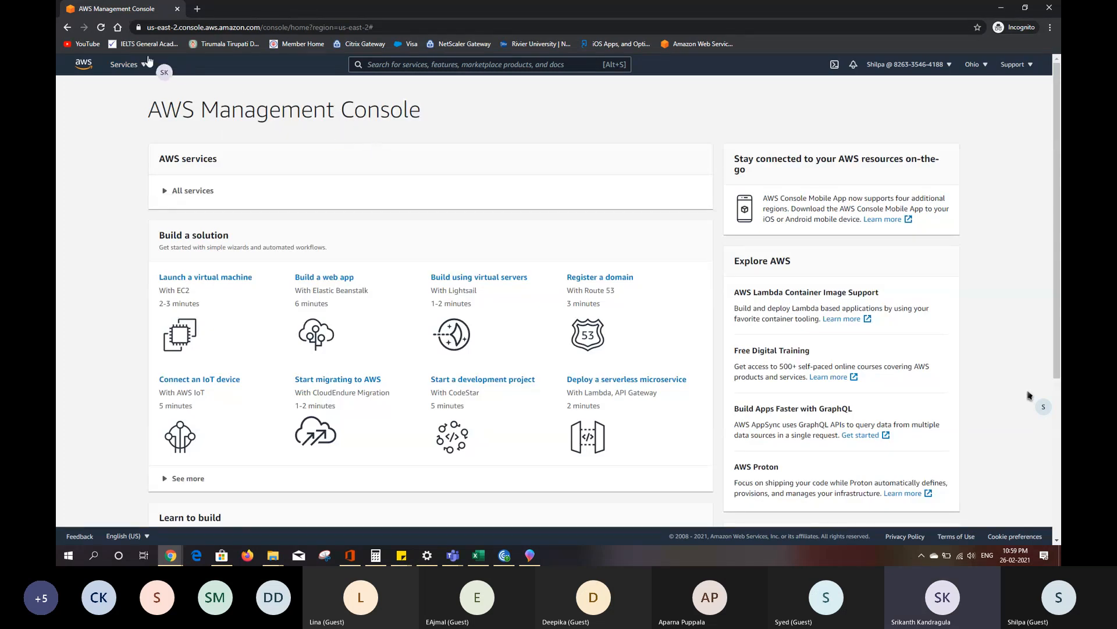
click(135, 71)
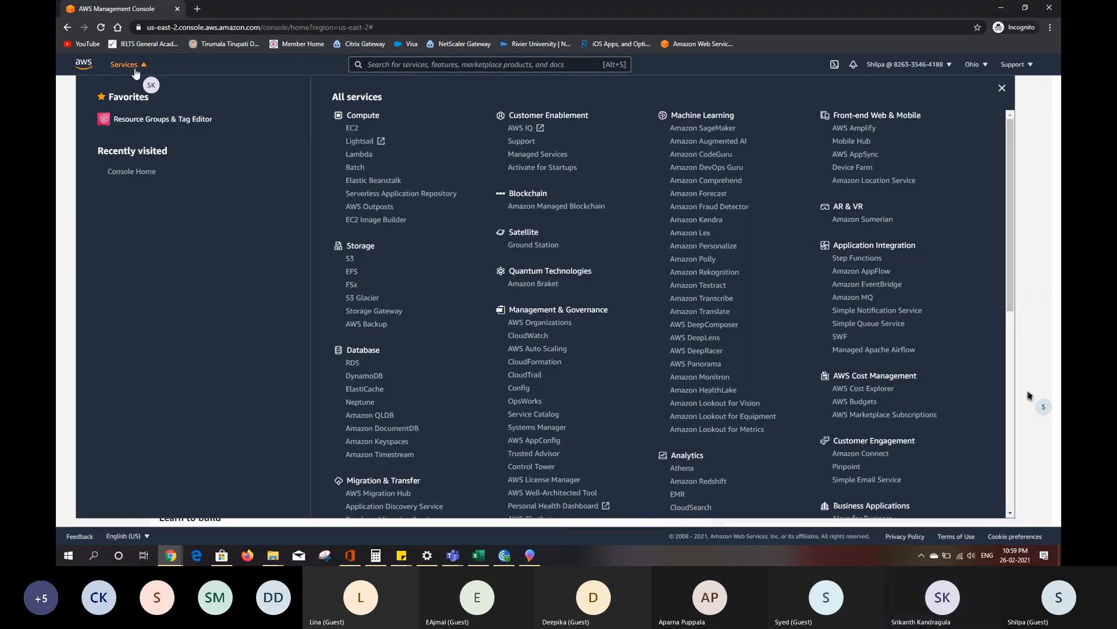
click(353, 129)
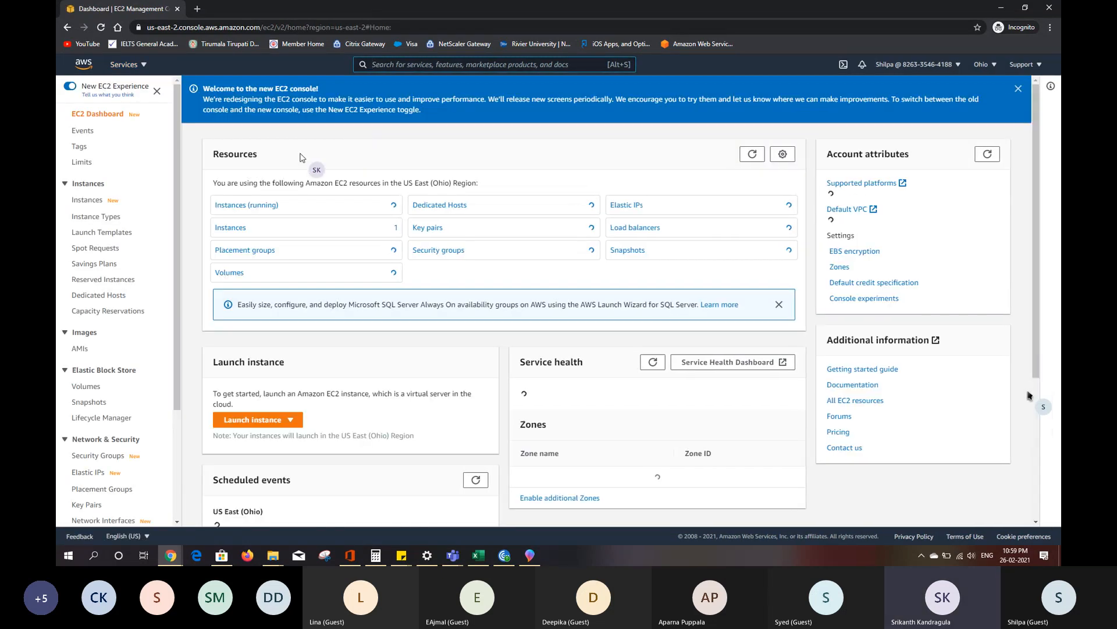
click(247, 206)
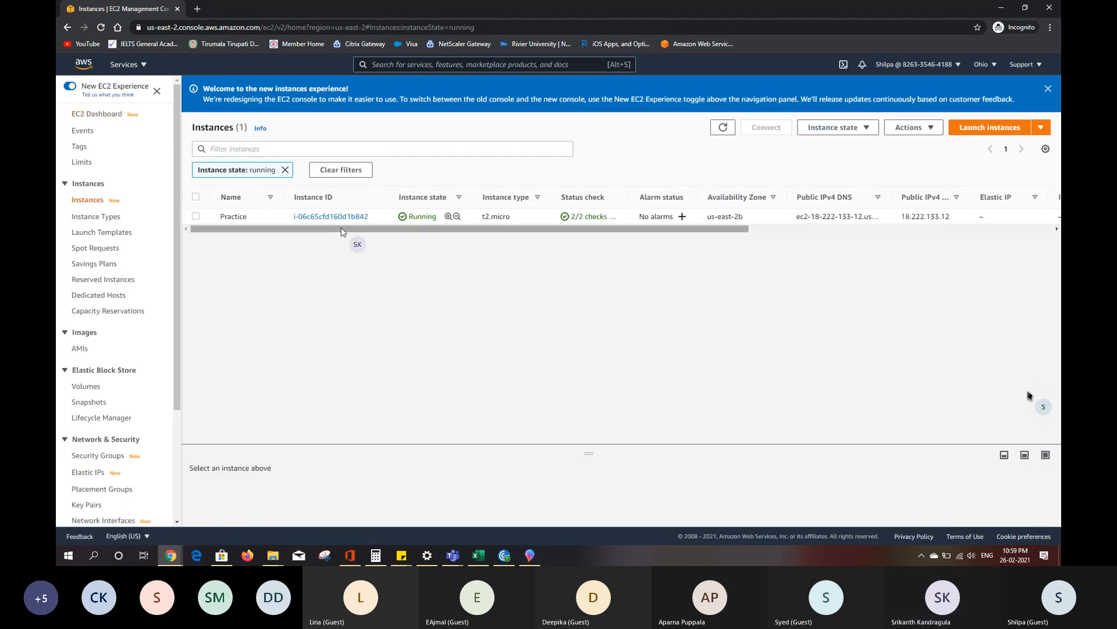
- Select the Practice instance, enlarge its details area, and copy its public IPv4 address
click(196, 216)
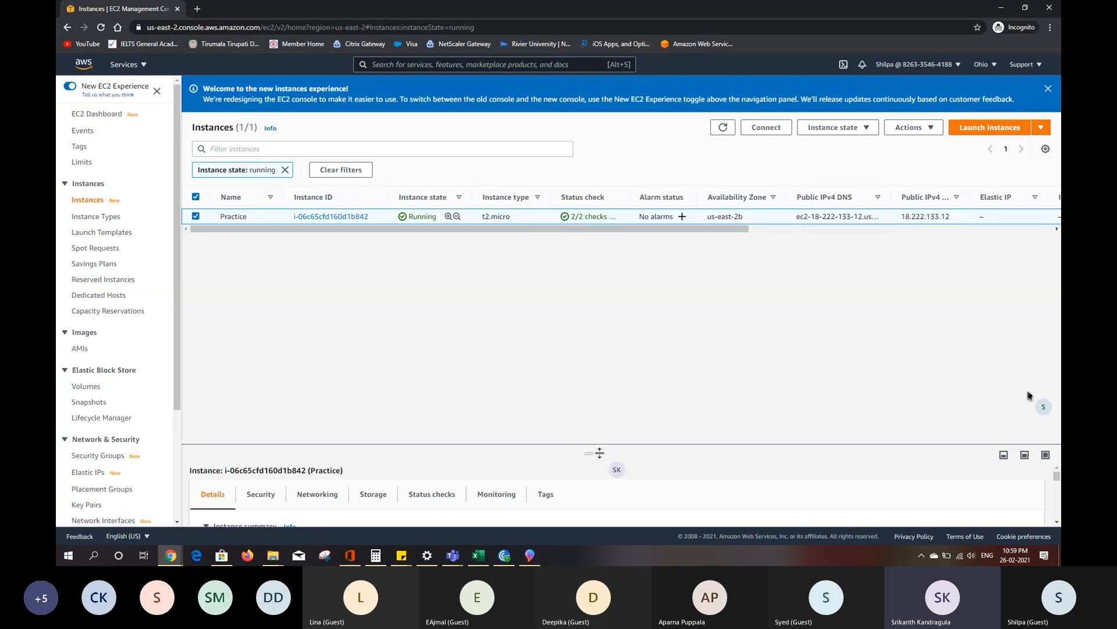
drag(599, 452, 614, 255)
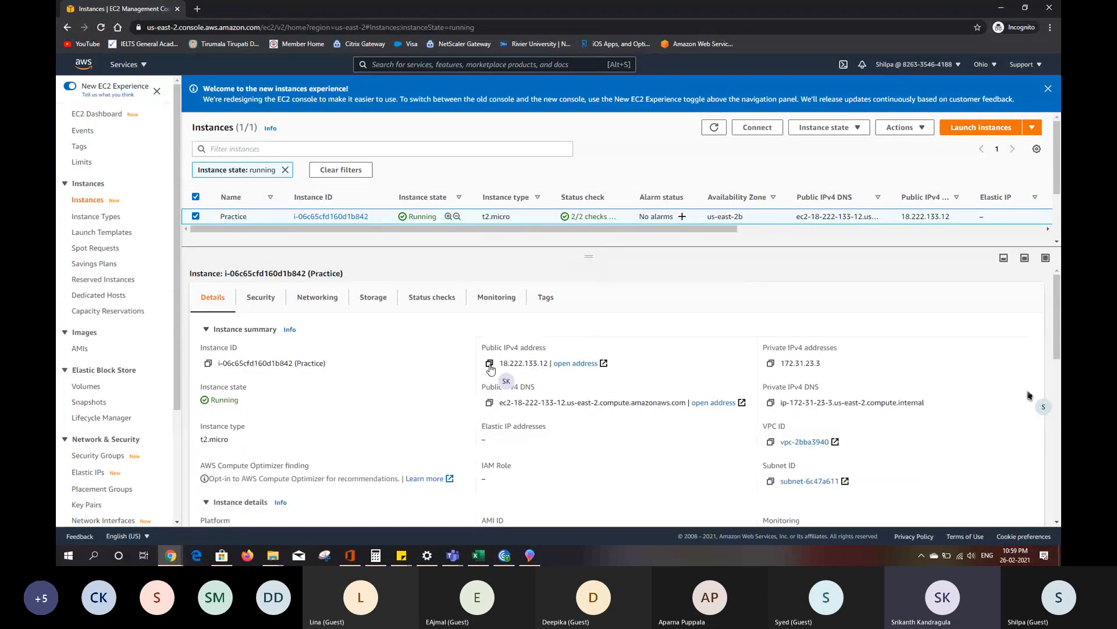
click(490, 363)
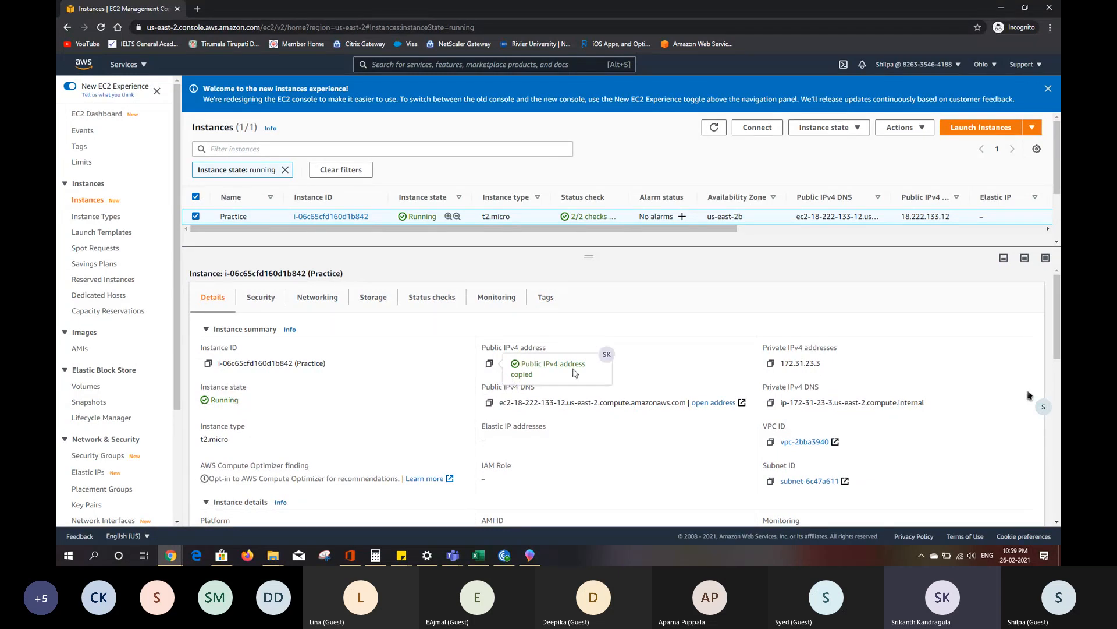
- Open Remote Desktop Connection by running mstsc from the Windows Run dialog
click(101, 560)
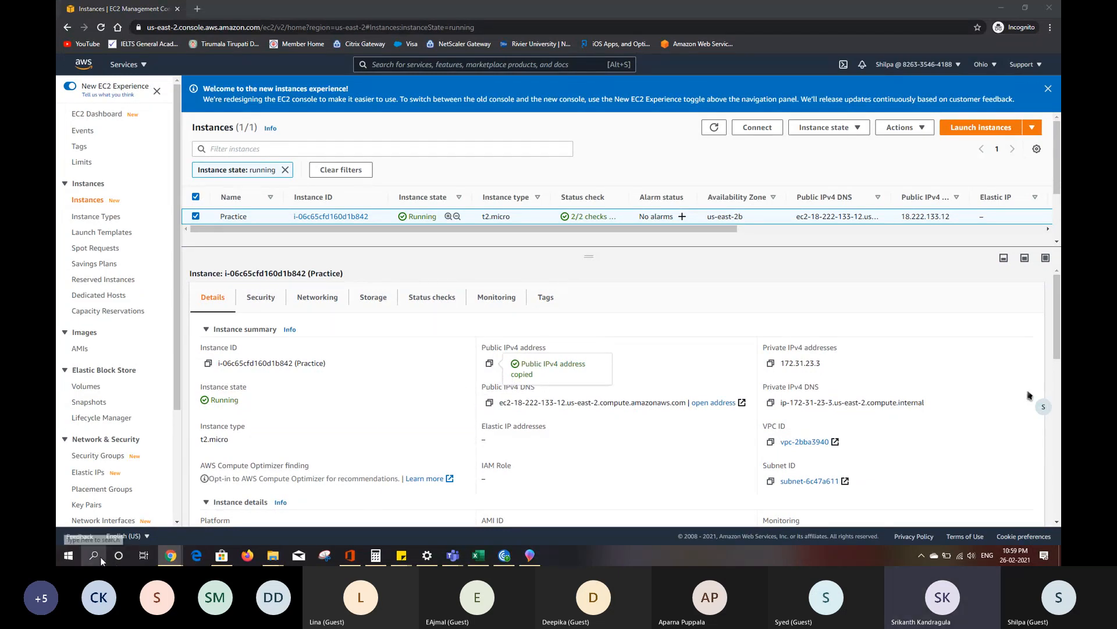
text(run)
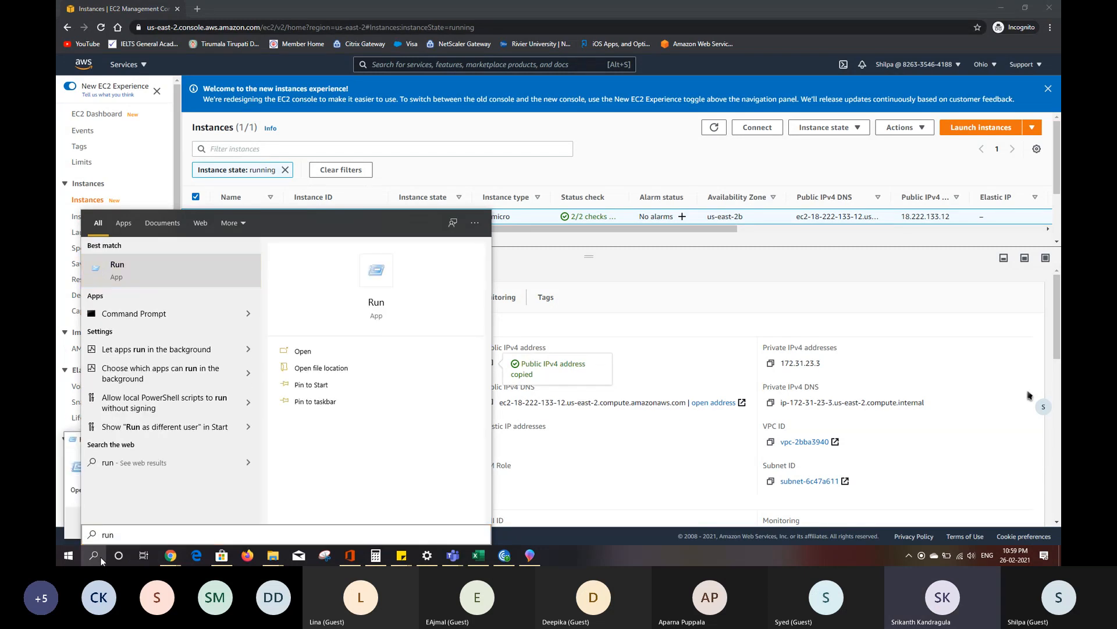
key(Return)
text(ms)
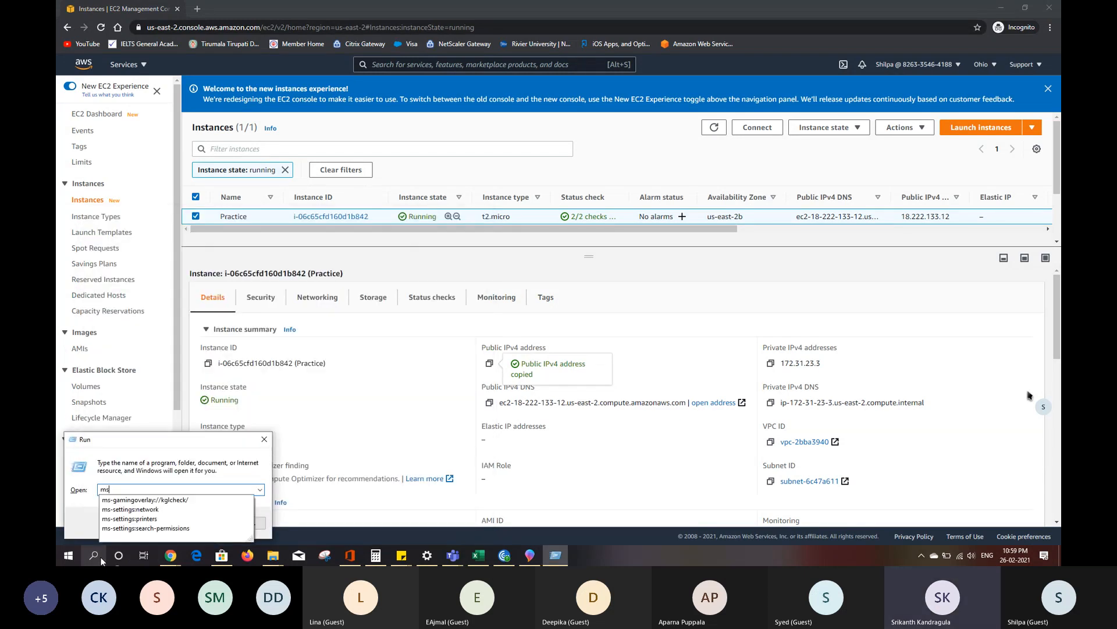
text(tsc)
key(Return)
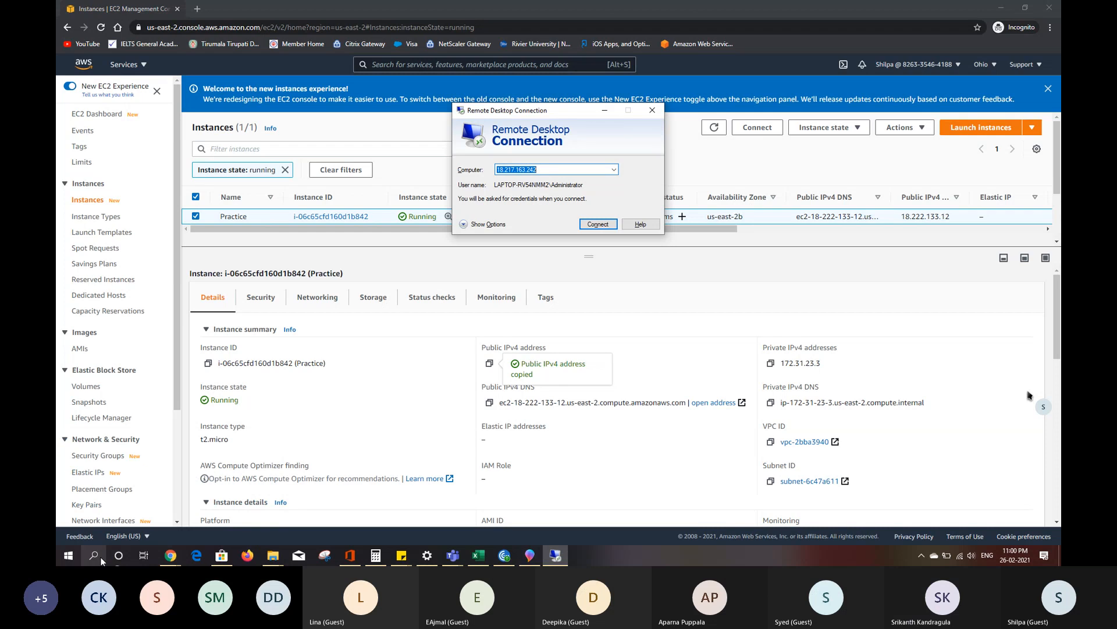
- Clear the old address from Remote Desktop Connection's Computer field and try to paste the copied public IPv4 address
key(BackSpace)
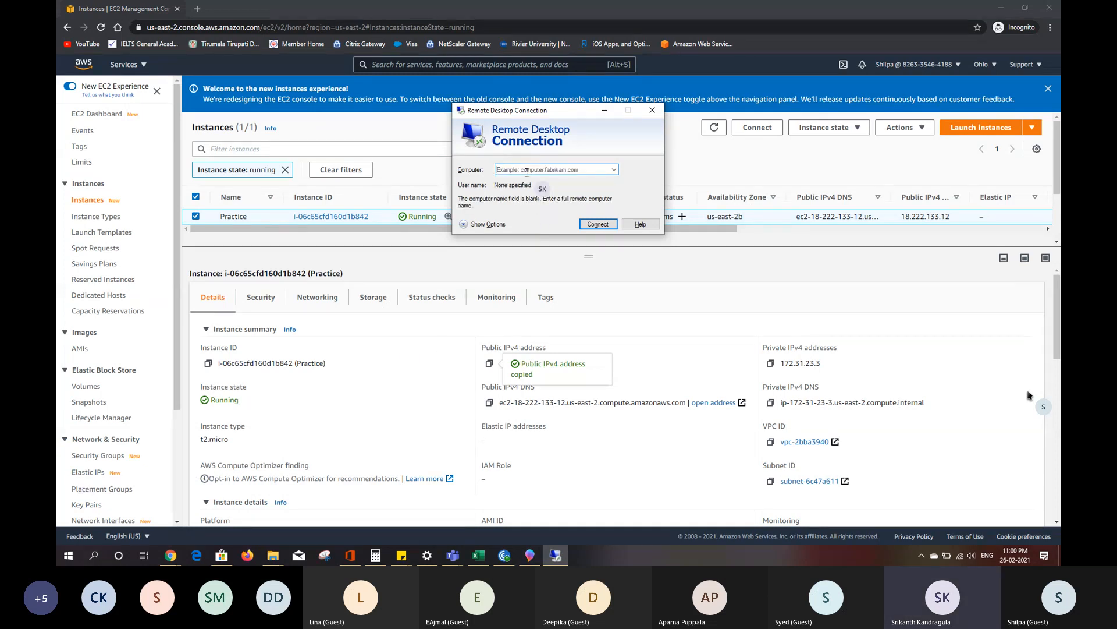
click(526, 171)
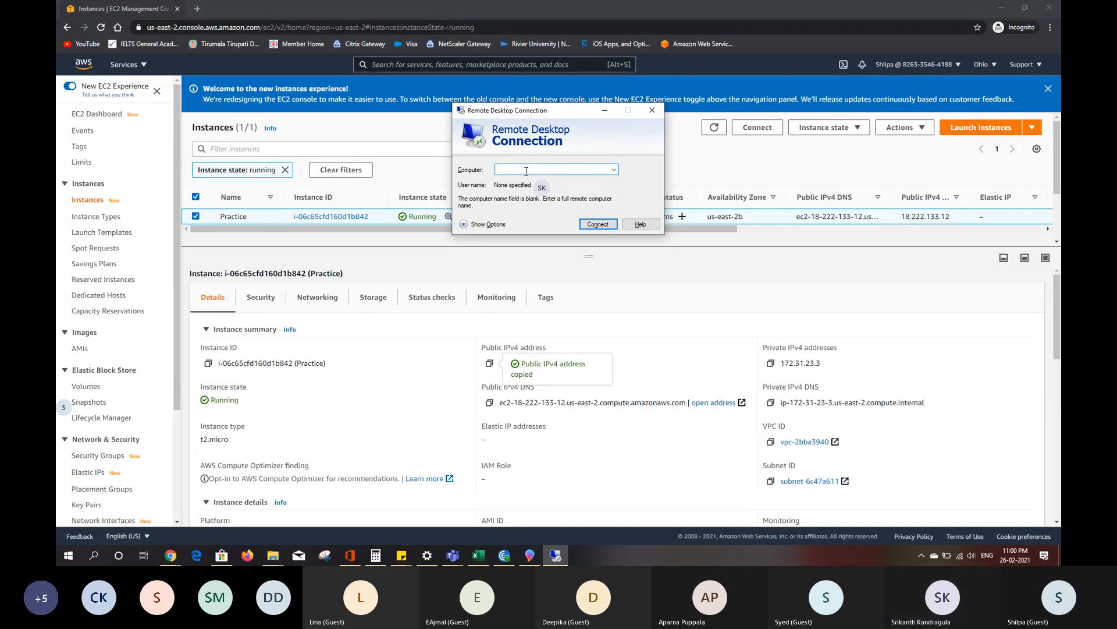
key(super+v)
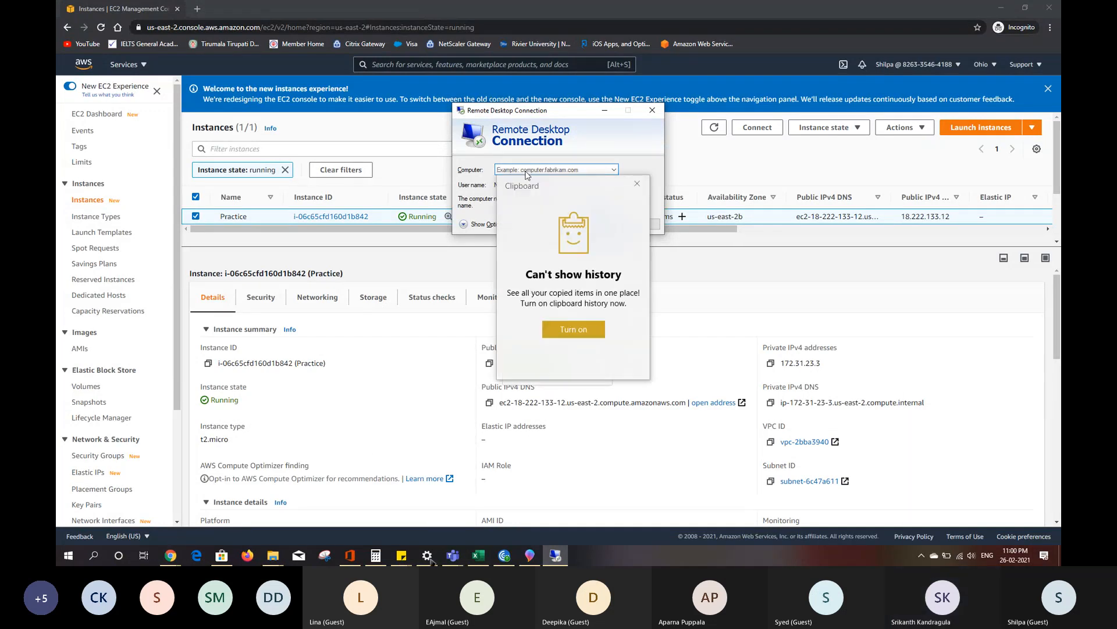
click(451, 559)
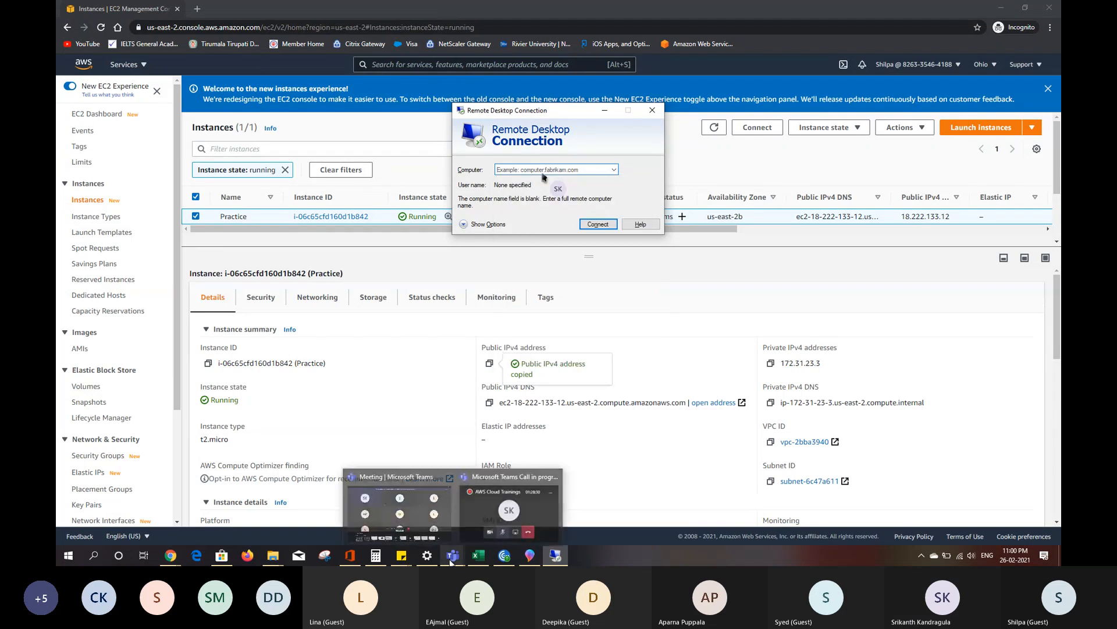
click(542, 170)
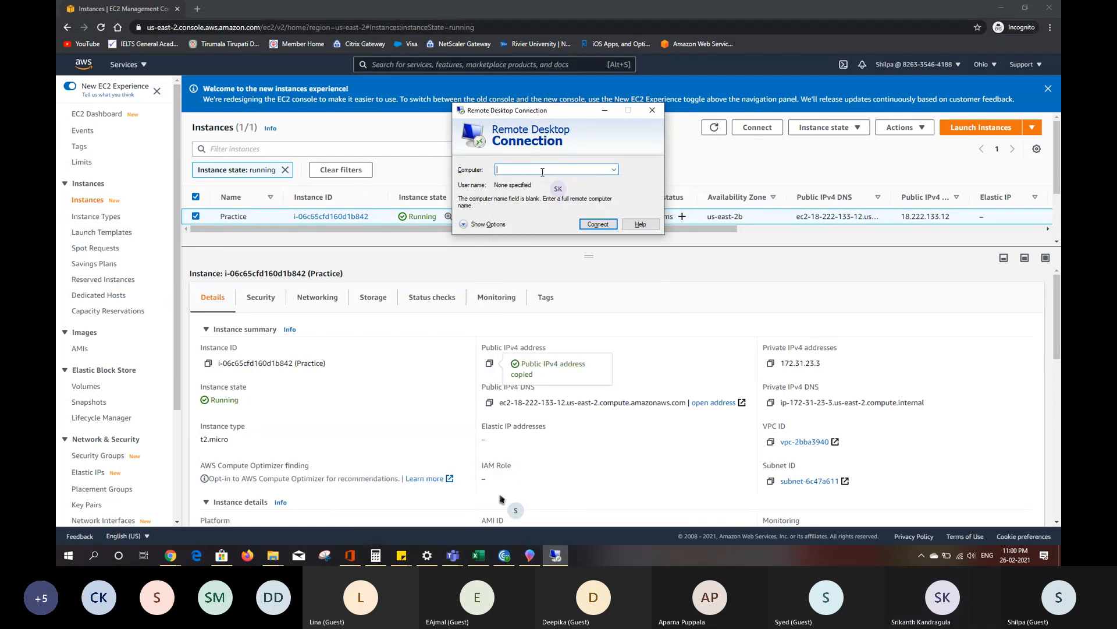
click(501, 496)
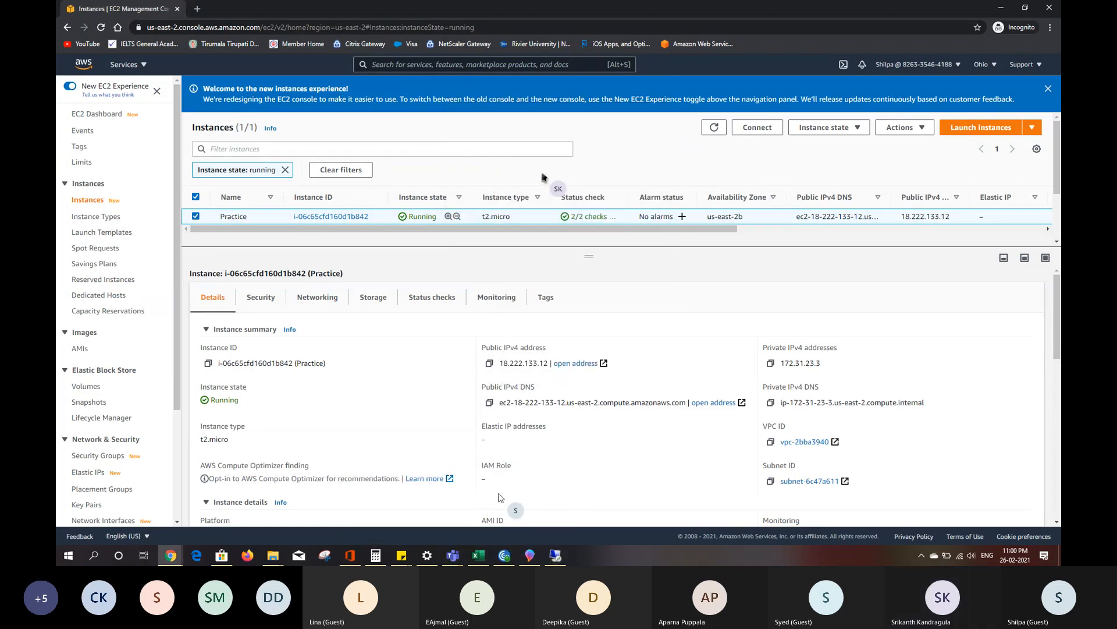
key(super+v)
- Bring up the Microsoft Teams call window and toggle its microphone on and back off
click(457, 554)
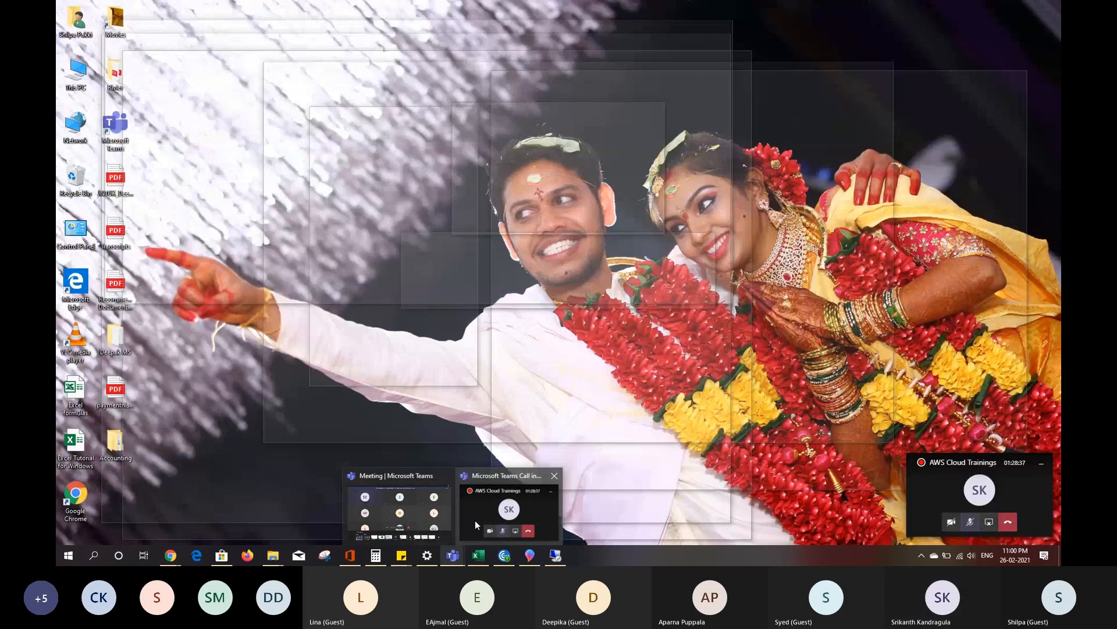
click(475, 519)
click(971, 522)
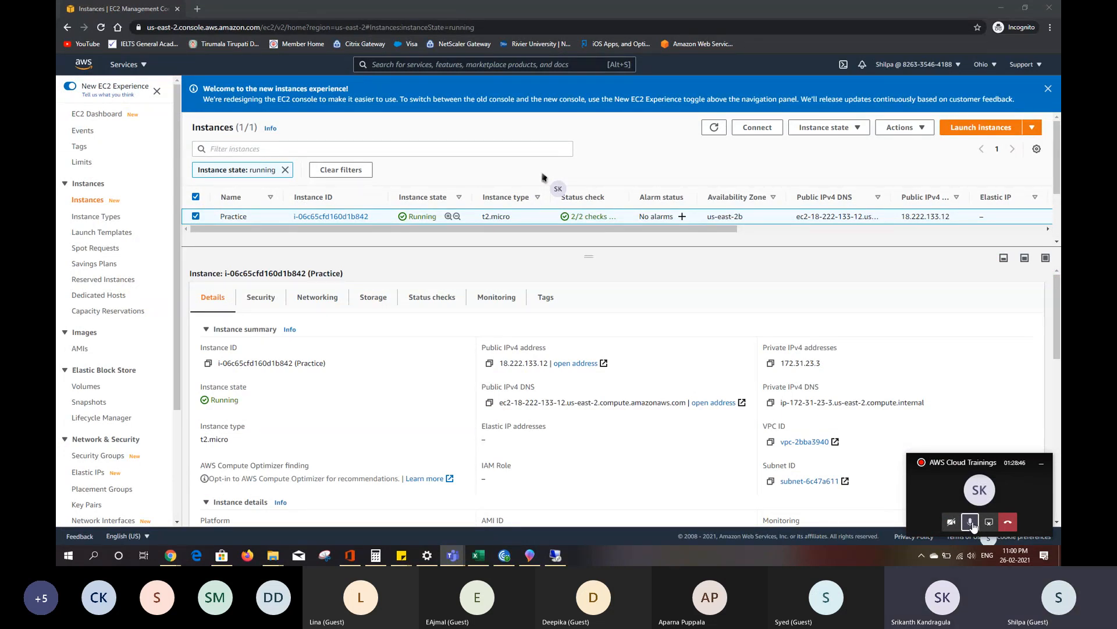
click(971, 522)
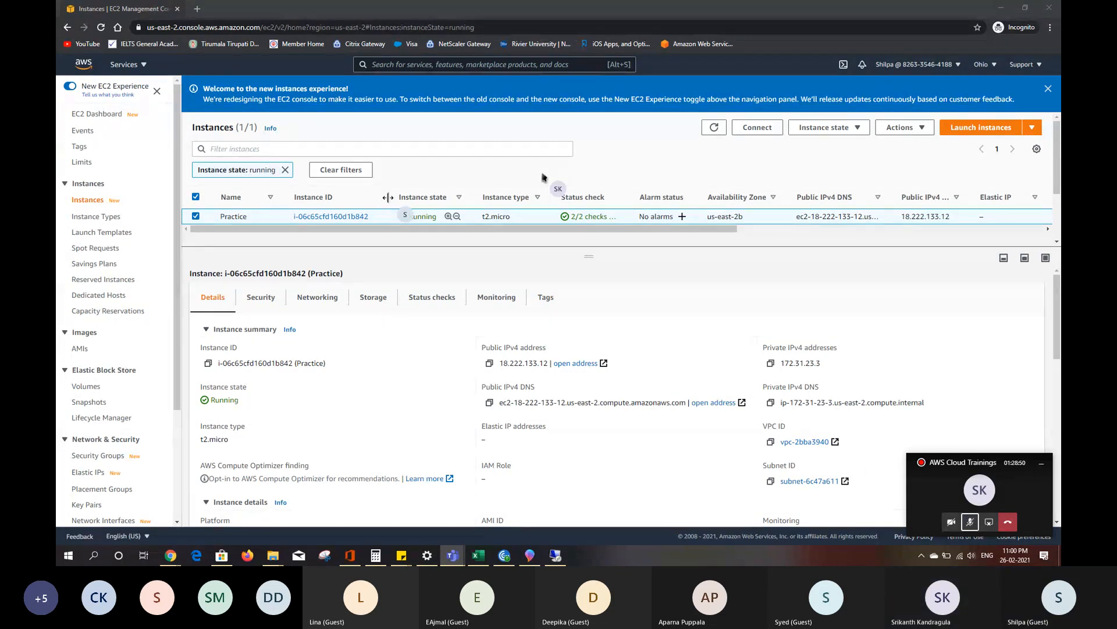
- Return to the browser's EC2 page and copy the Practice instance's public IPv4 address again
click(328, 28)
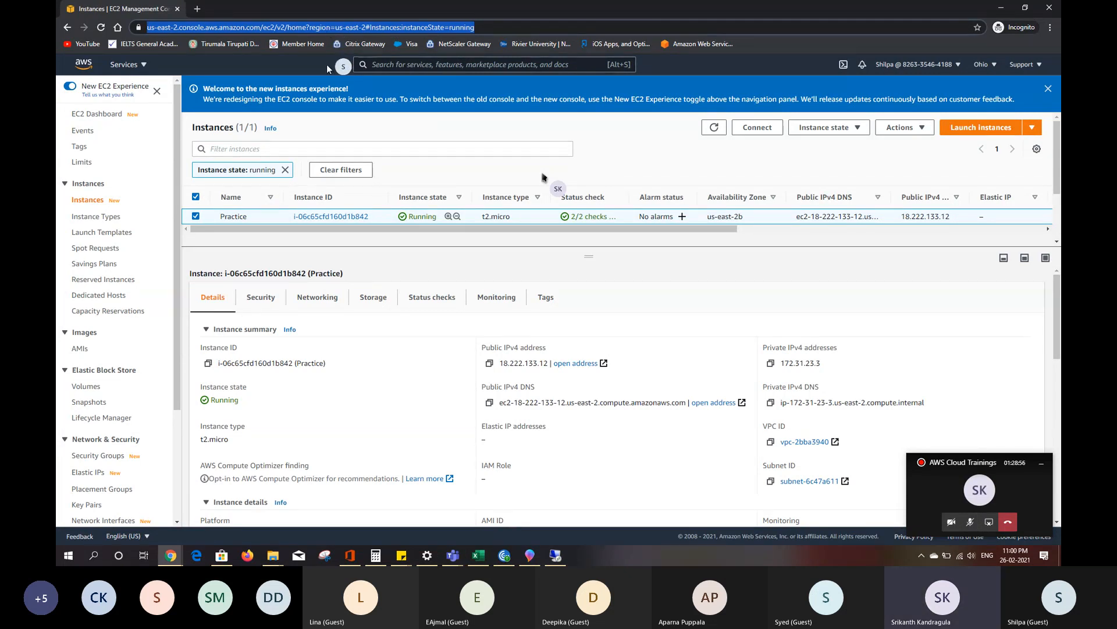
click(379, 217)
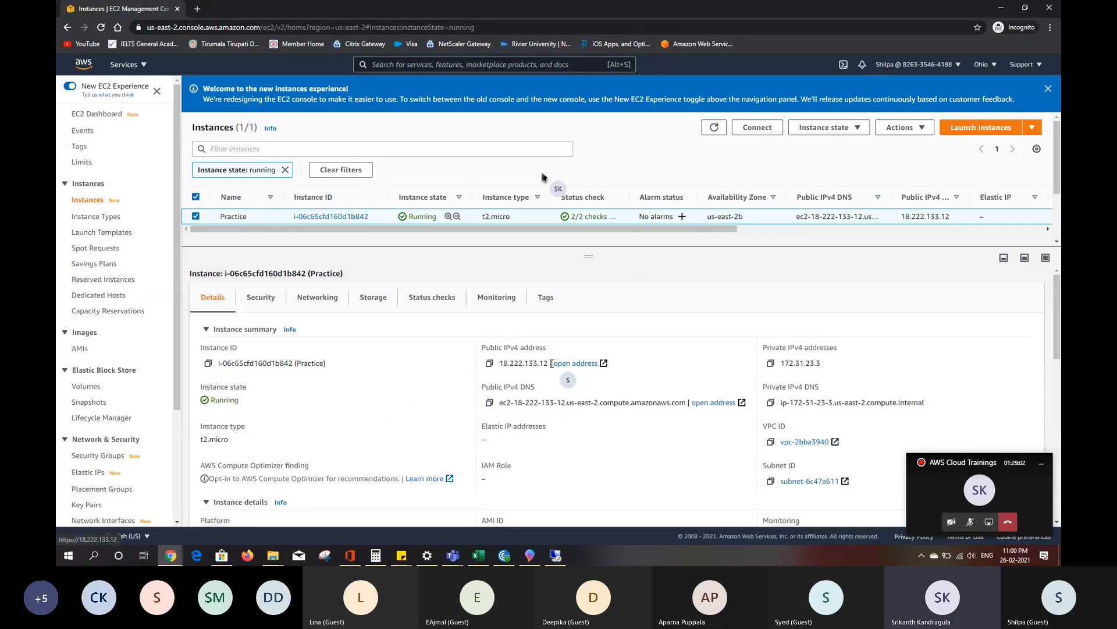
click(489, 364)
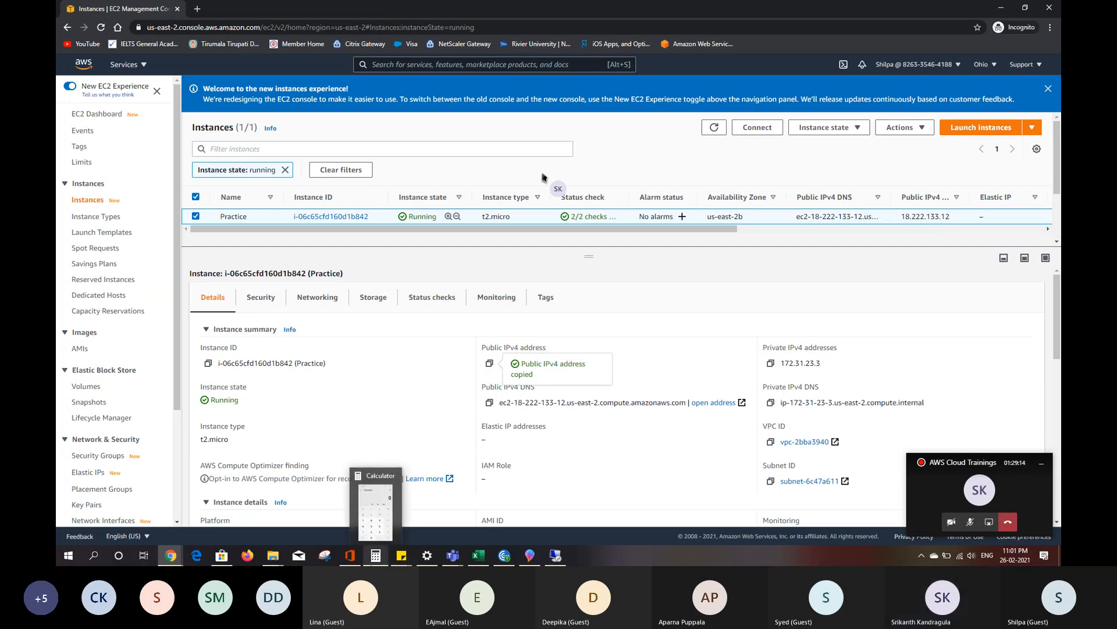
- Switch to Remote Desktop Connection, set the computer to 18.222.133.12, and start the connection
mouse_move(459, 560)
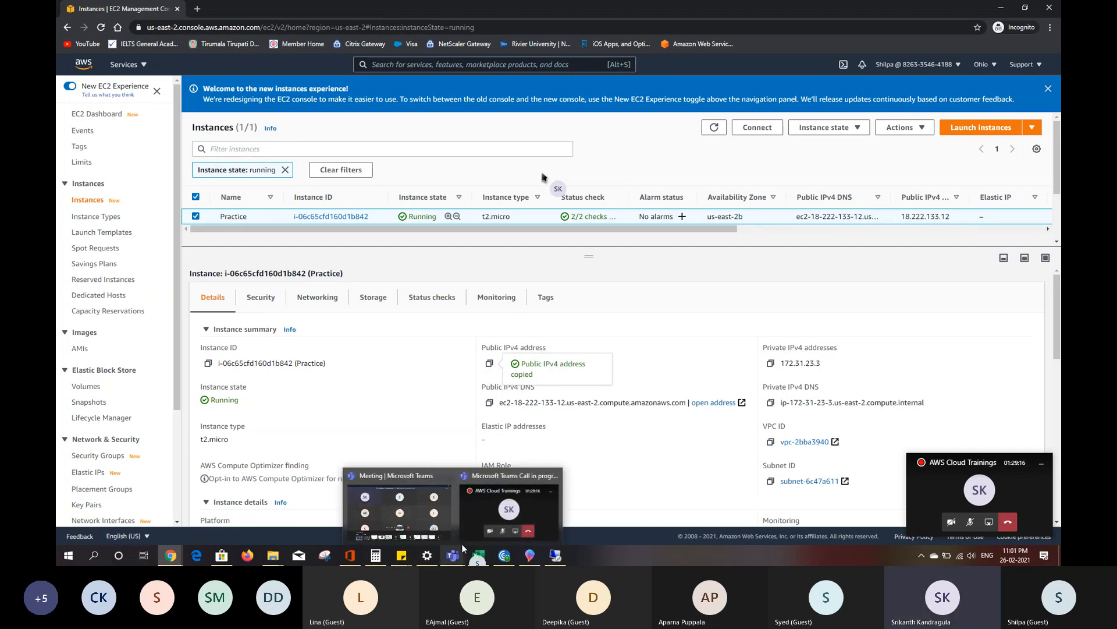
click(556, 555)
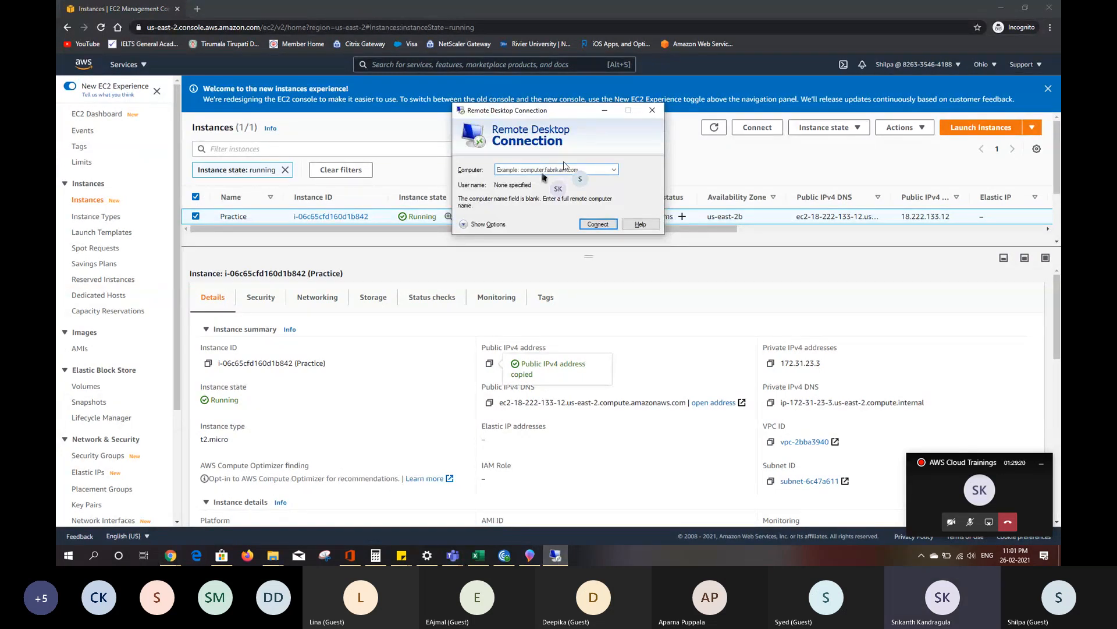
click(564, 168)
key(ctrl+v)
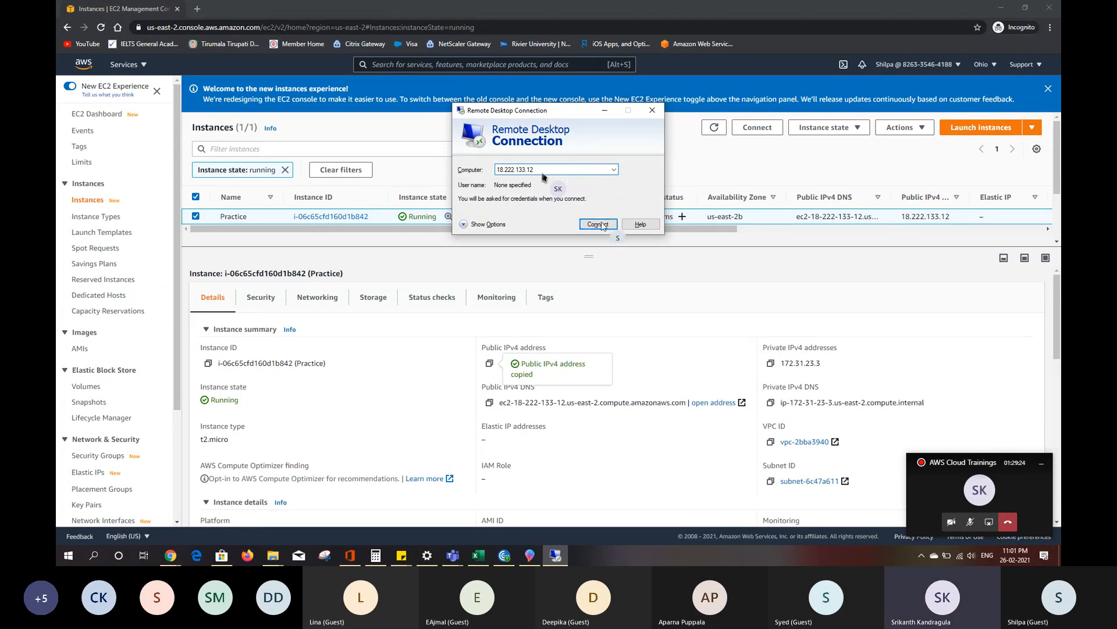
click(599, 225)
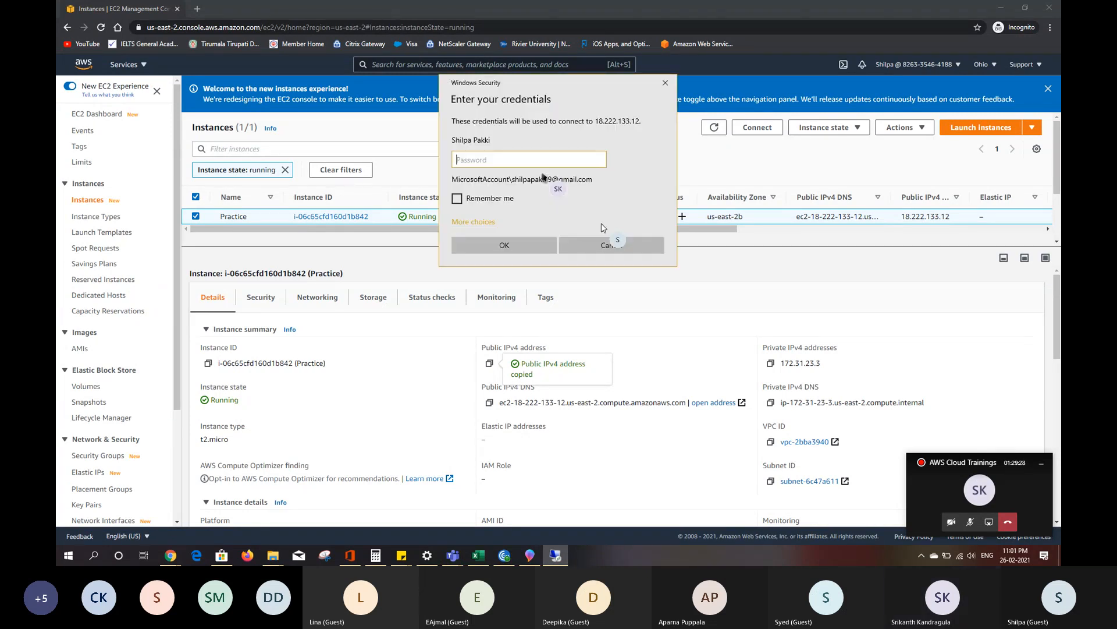
- Begin entering the account password in the remote connection's credentials prompt and erase the entered characters
text(***)
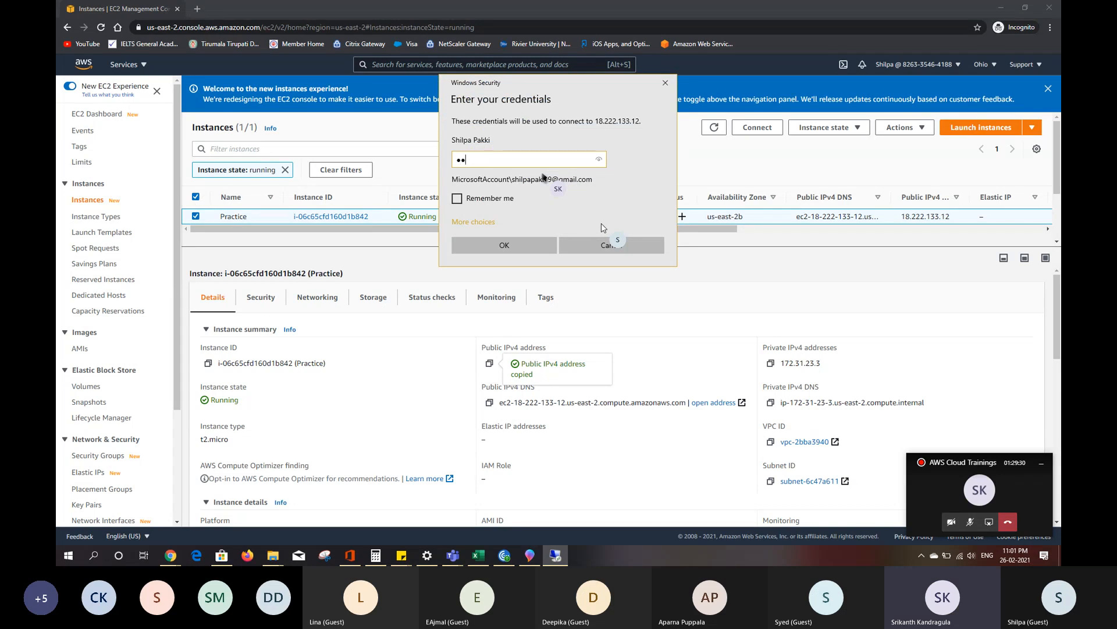
key(BackSpace)
key(BackSpace)
key(BackSpace)
- Cancel the credentials prompt and restart the connection to 18.222.133.12 with the full connection options shown
click(615, 245)
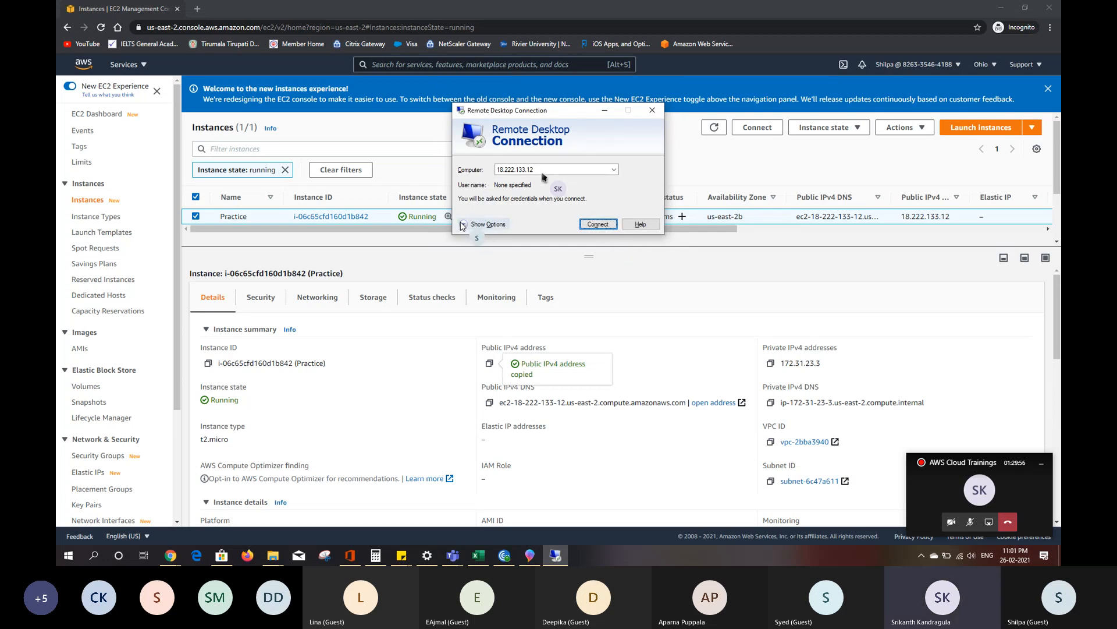
click(462, 225)
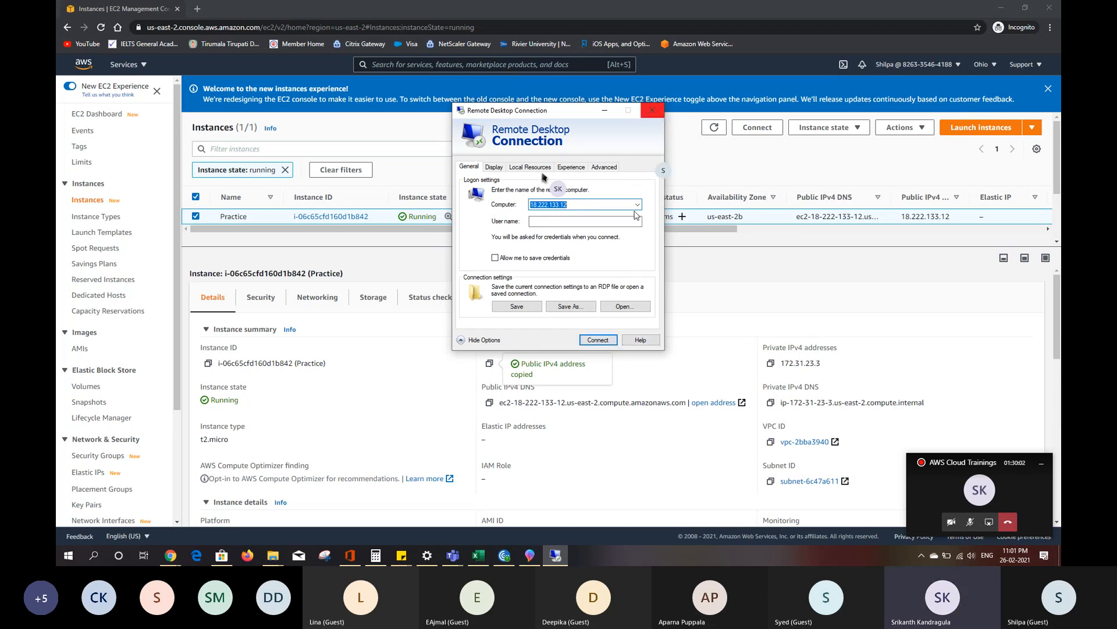
click(598, 340)
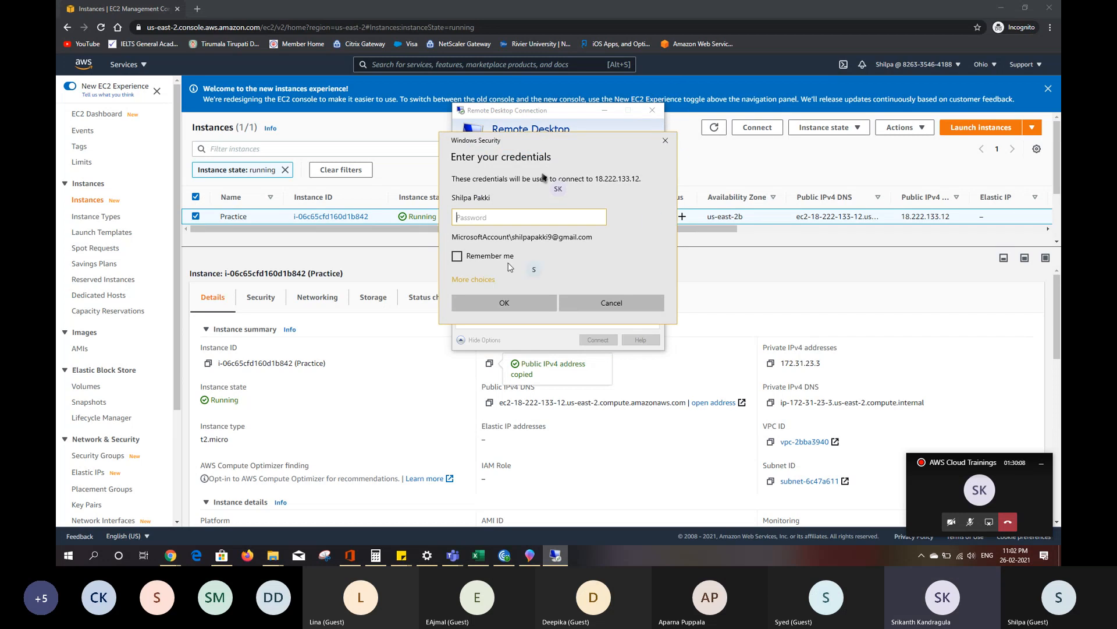
- Choose a different account for the remote connection and enter Administrator as its user name
click(455, 280)
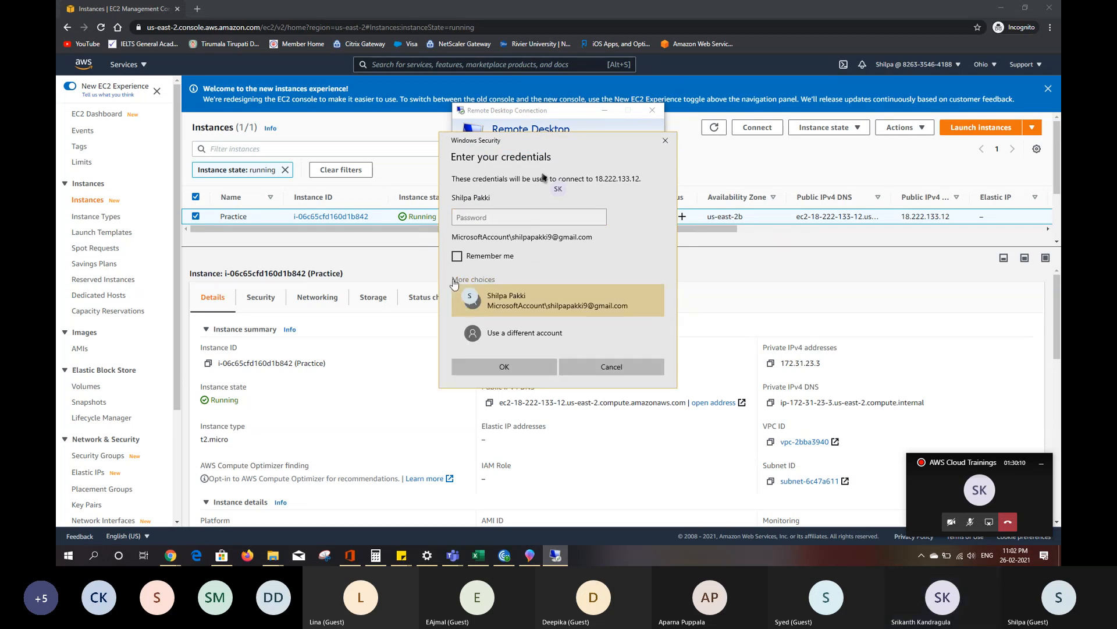
click(490, 340)
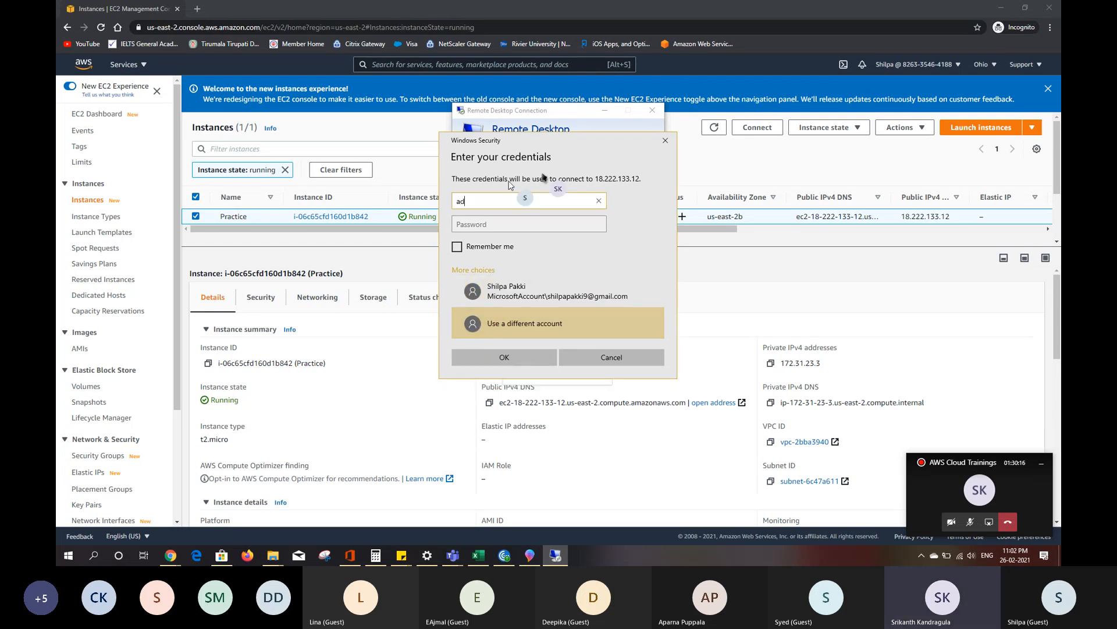
text(A)
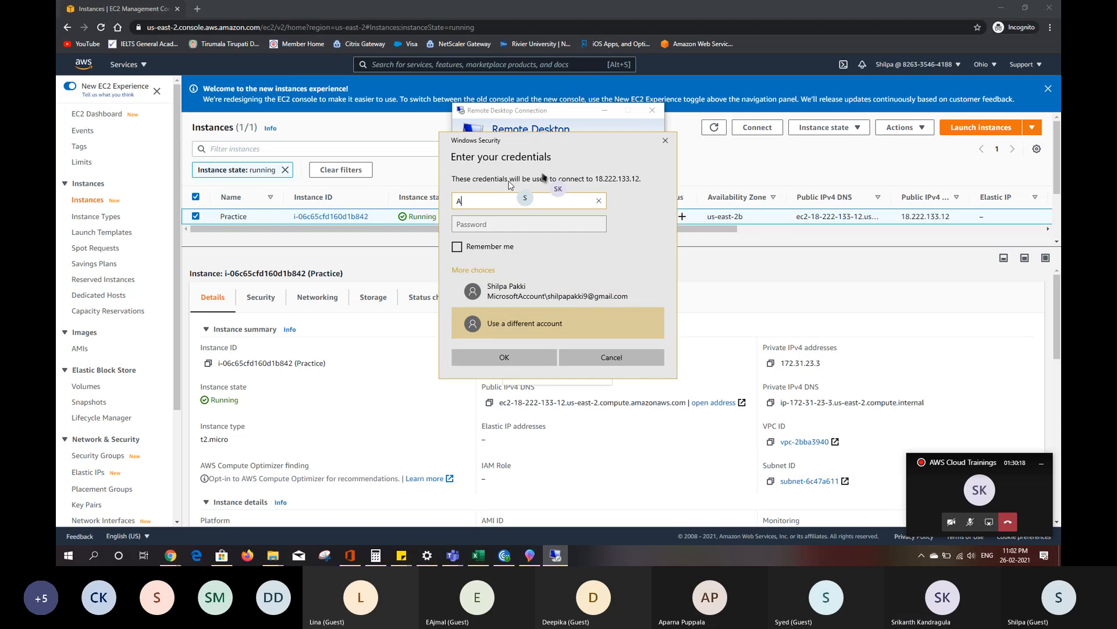
text(dministrator)
click(511, 219)
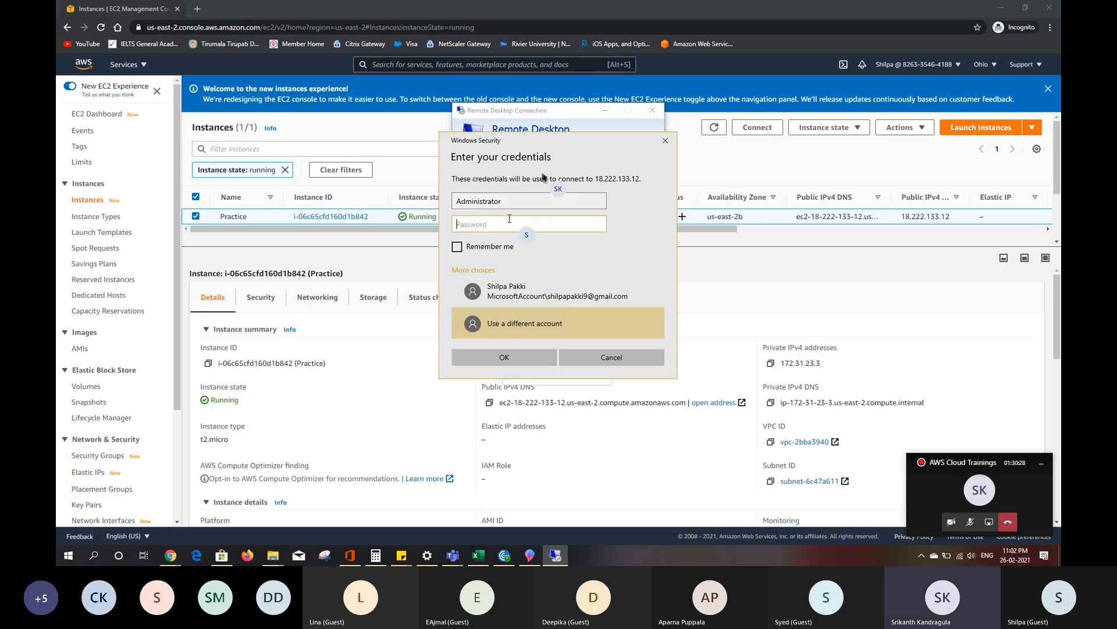
- Return to the browser and open the Windows password retrieval from the Practice instance's RDP client connection details
click(348, 249)
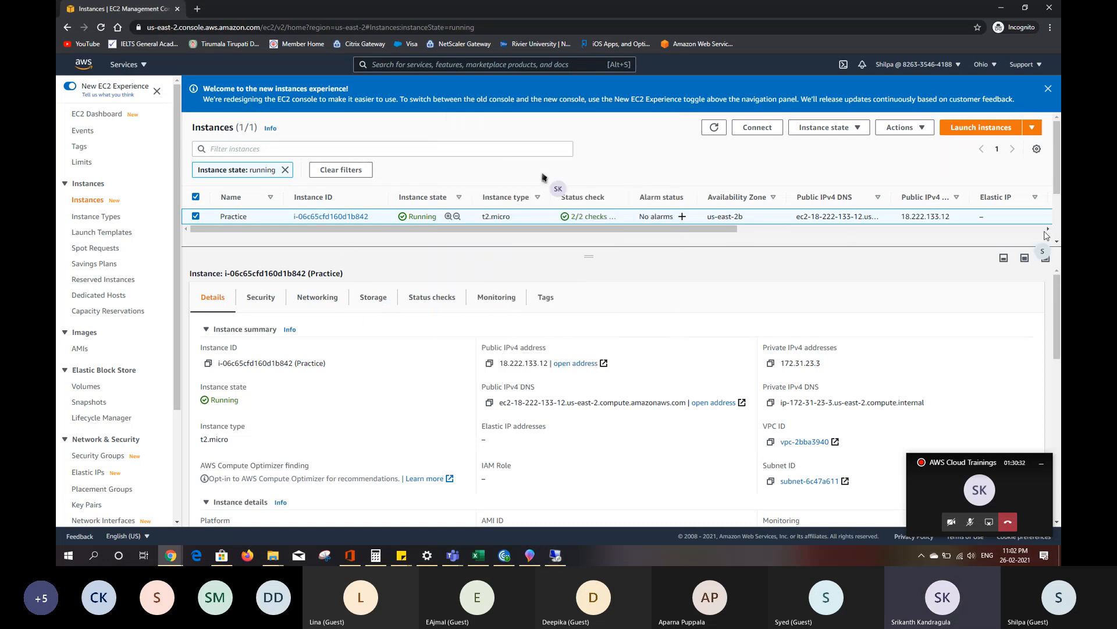
click(760, 128)
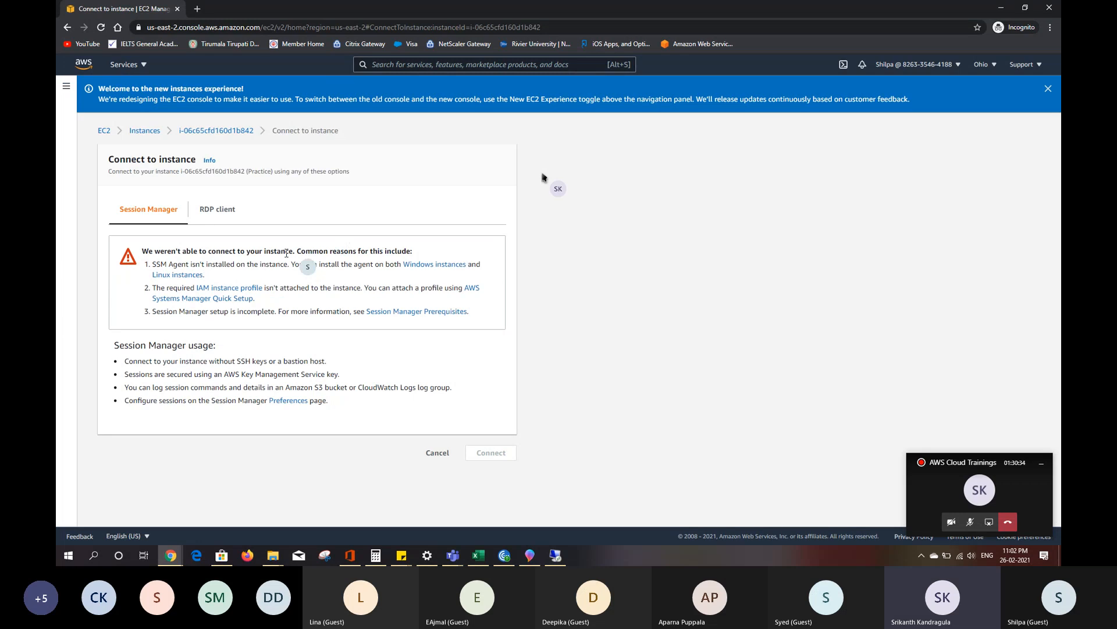
click(217, 209)
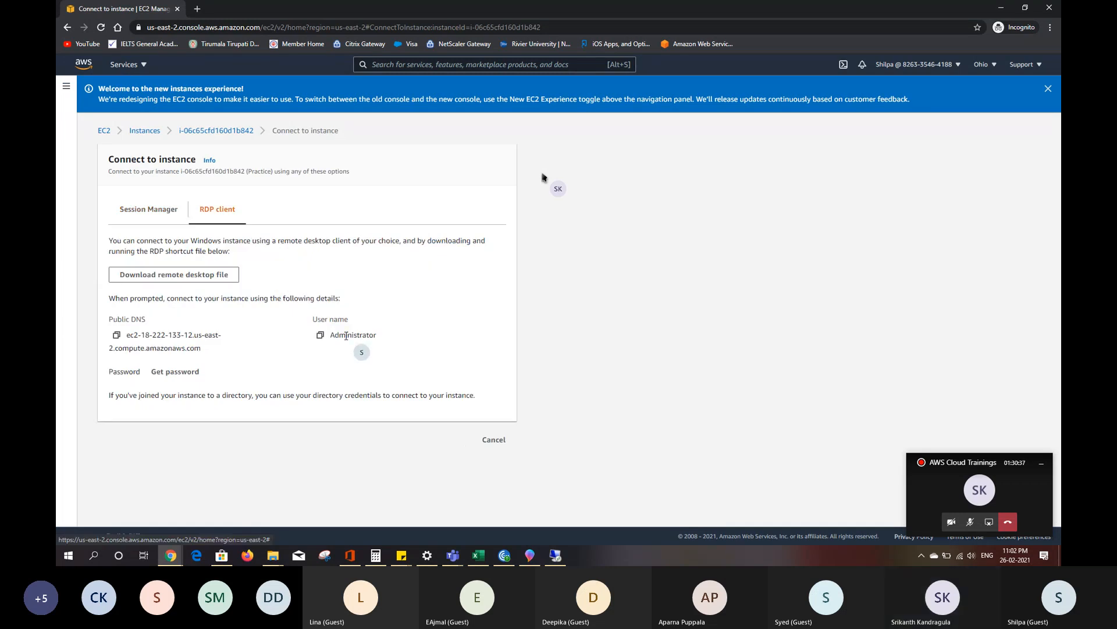
click(180, 375)
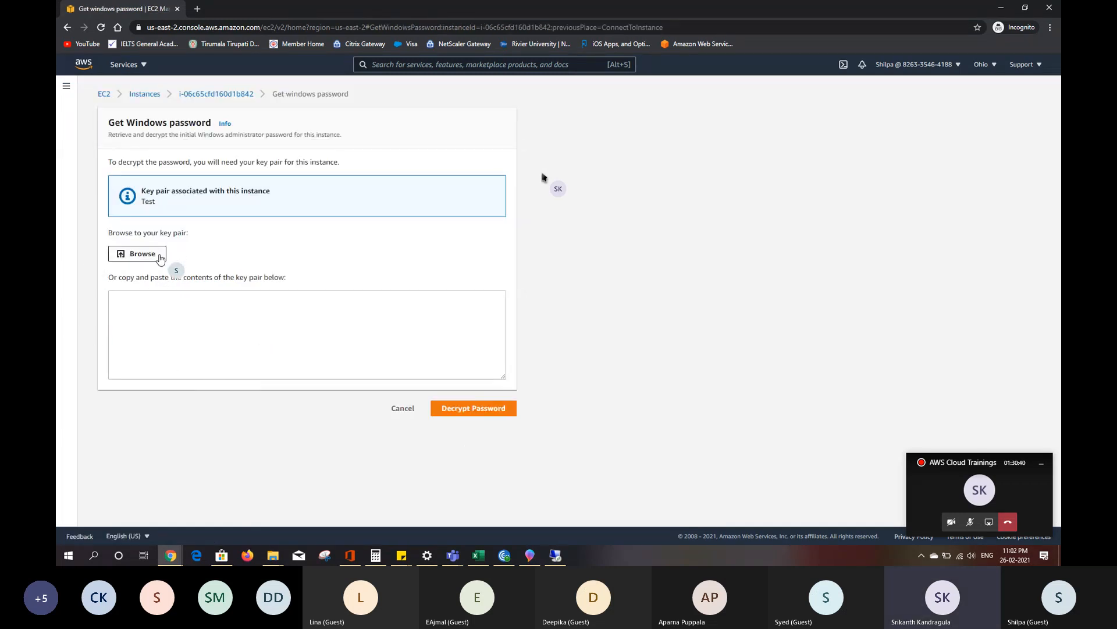
- Decrypt the instance's Windows password with the key pair file Test.pem and copy the password
click(142, 253)
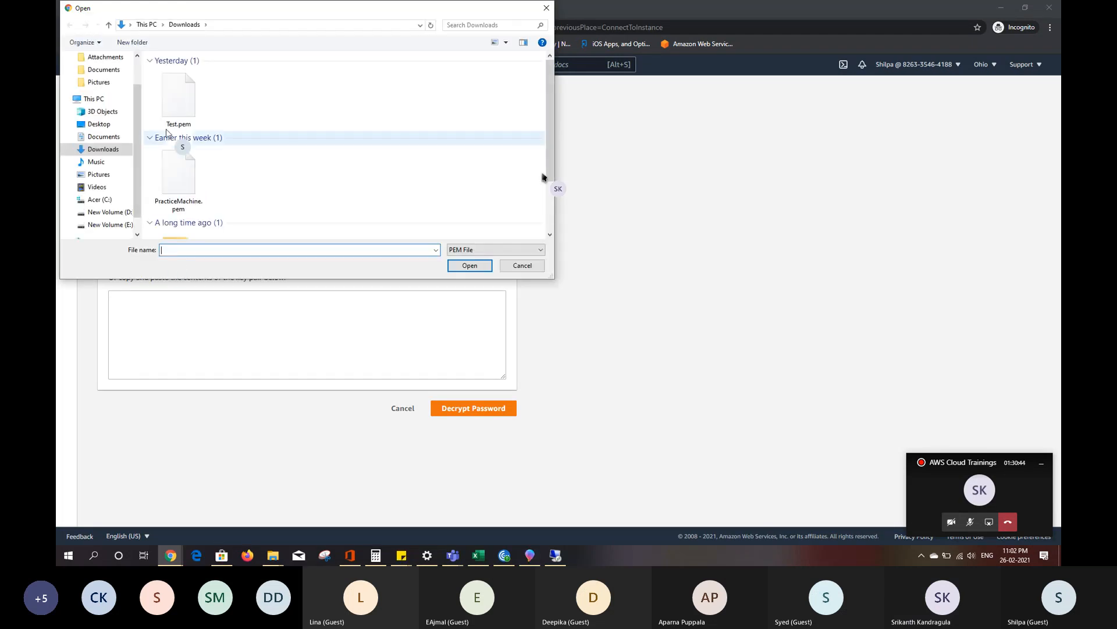
click(176, 102)
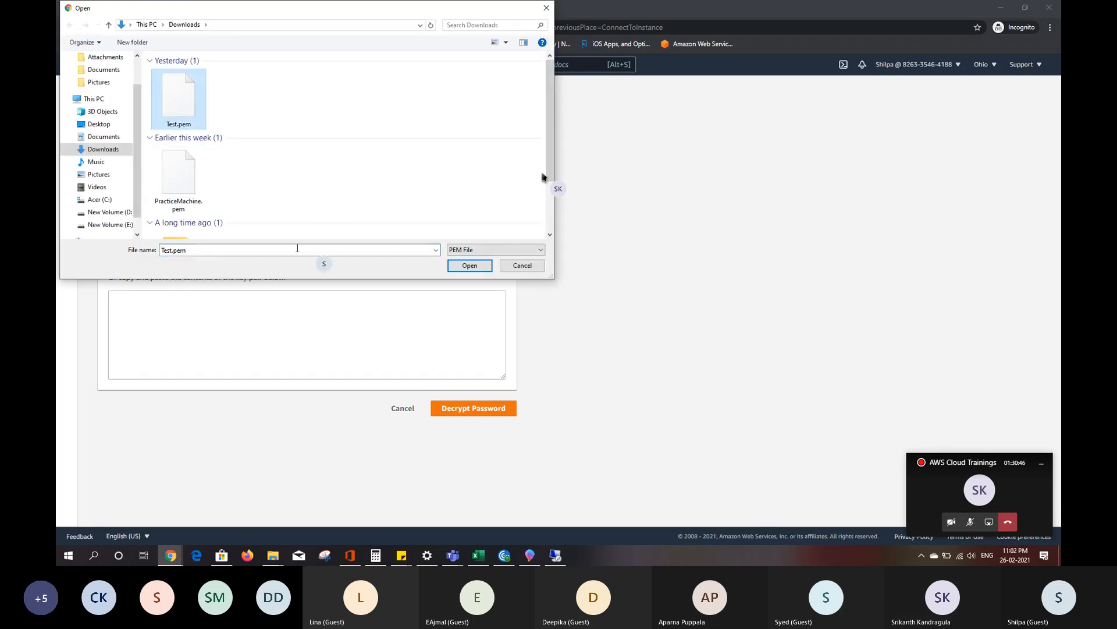
click(470, 266)
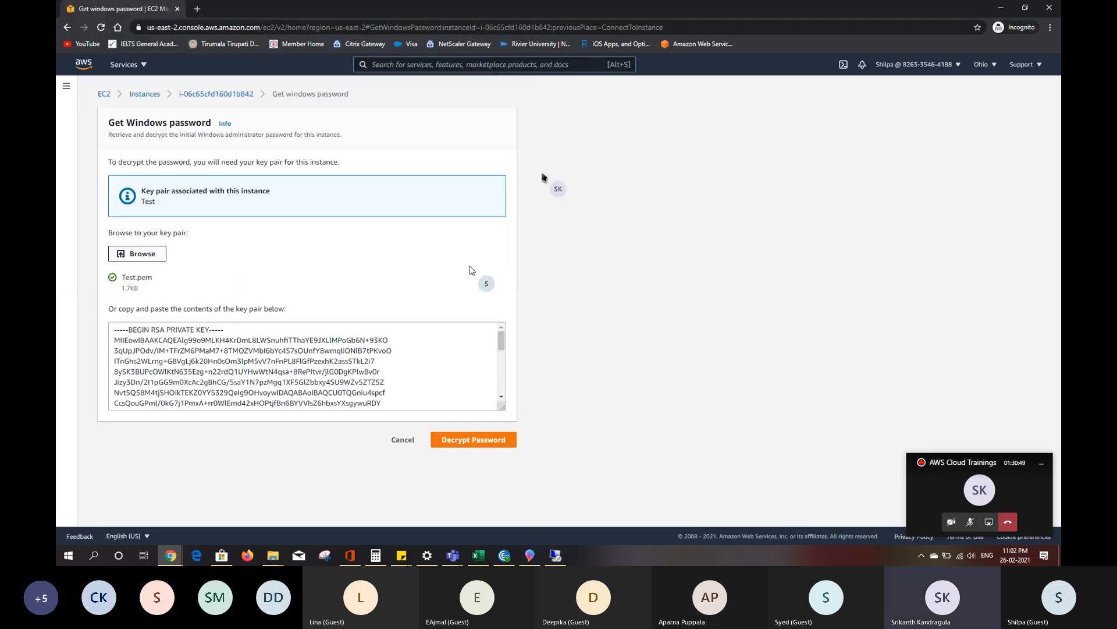
click(464, 440)
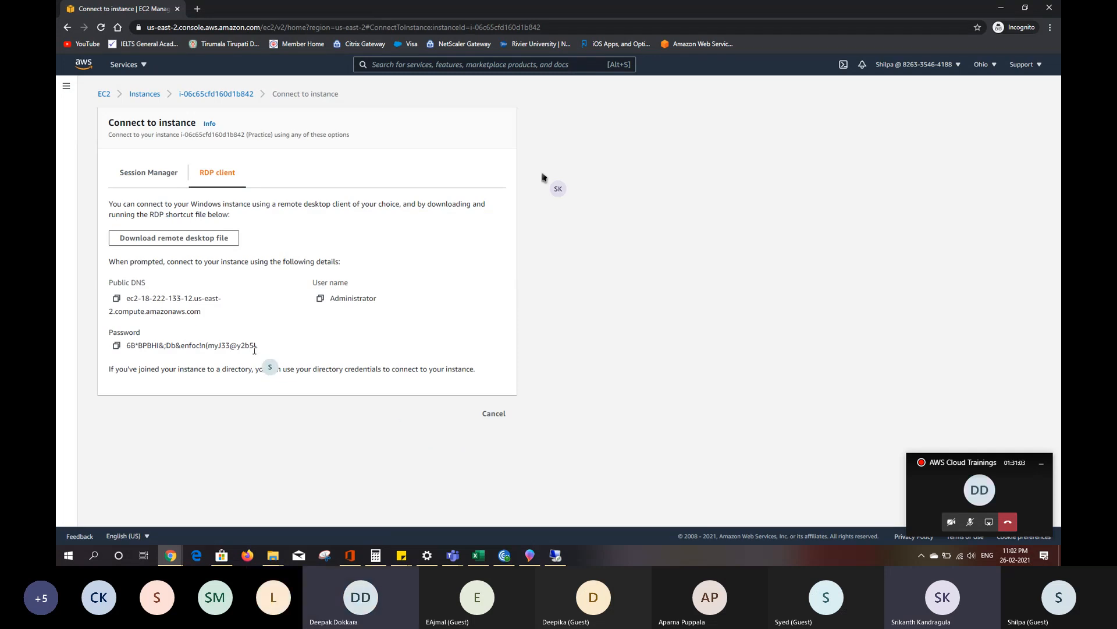
drag(257, 345, 181, 346)
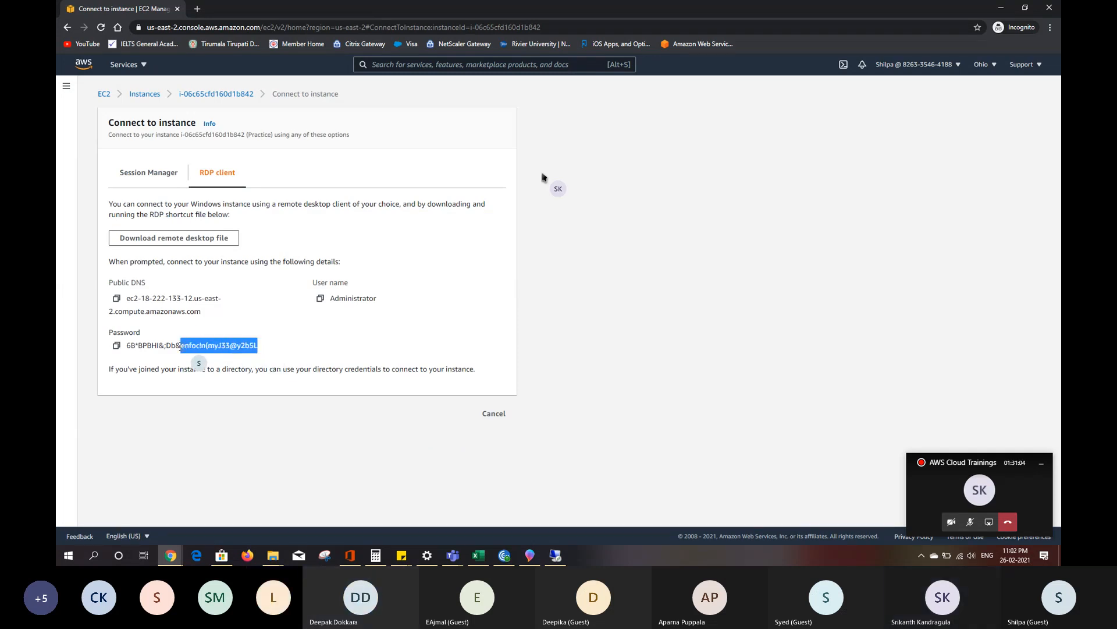
click(116, 346)
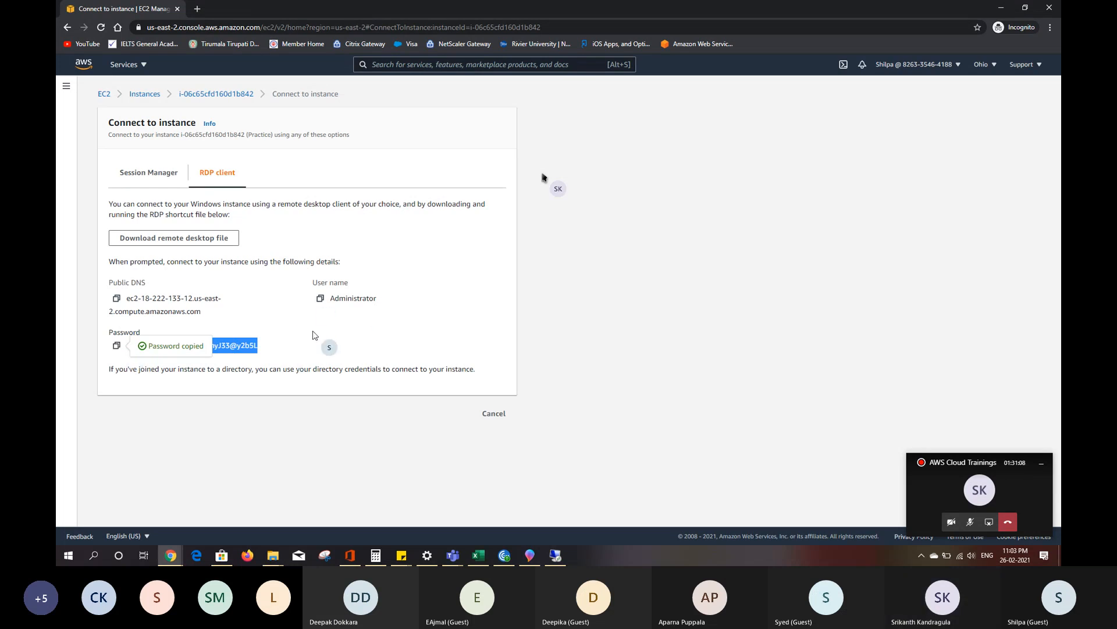
- Switch to Remote Desktop Connection, paste the Administrator account password, and connect despite the certificate errors
key(alt+Tab)
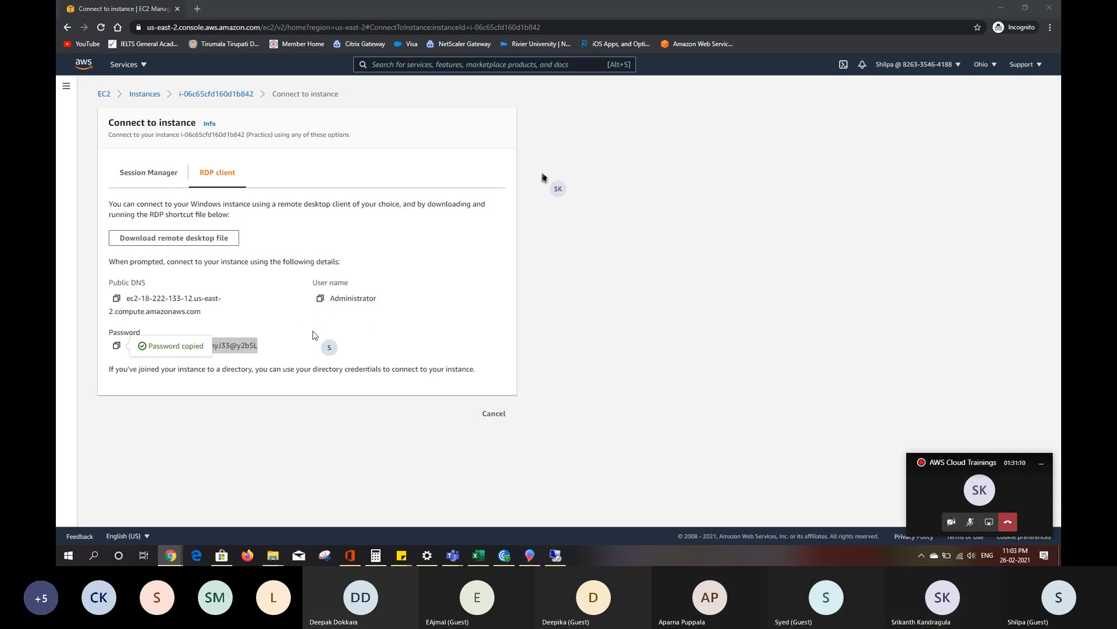
key(alt+Tab)
key(alt+shift+Tab)
click(556, 556)
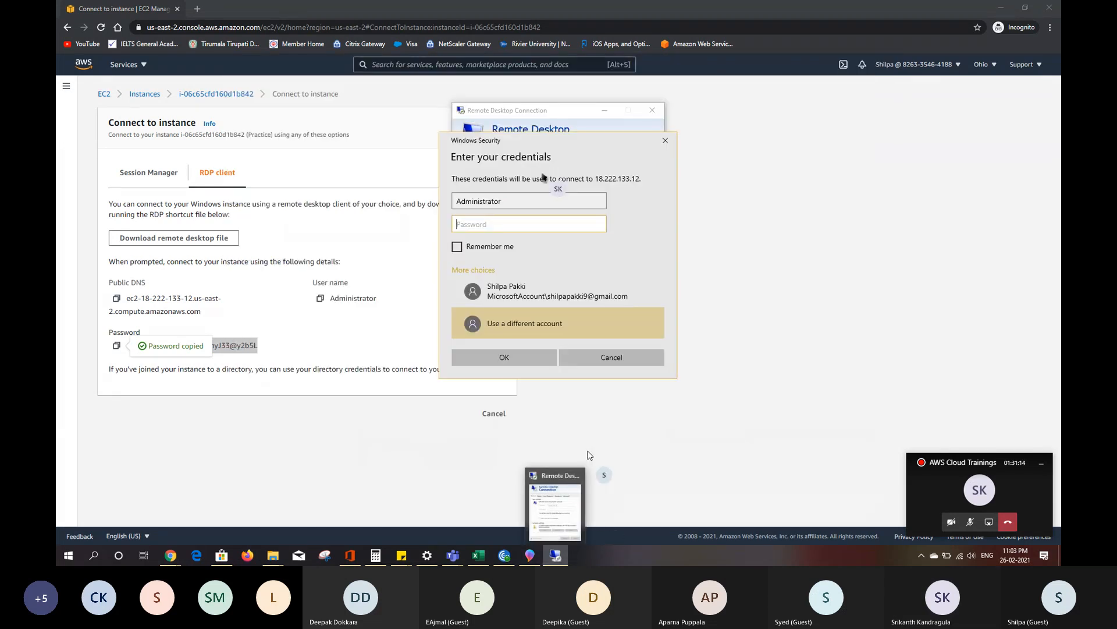
key(ctrl+v)
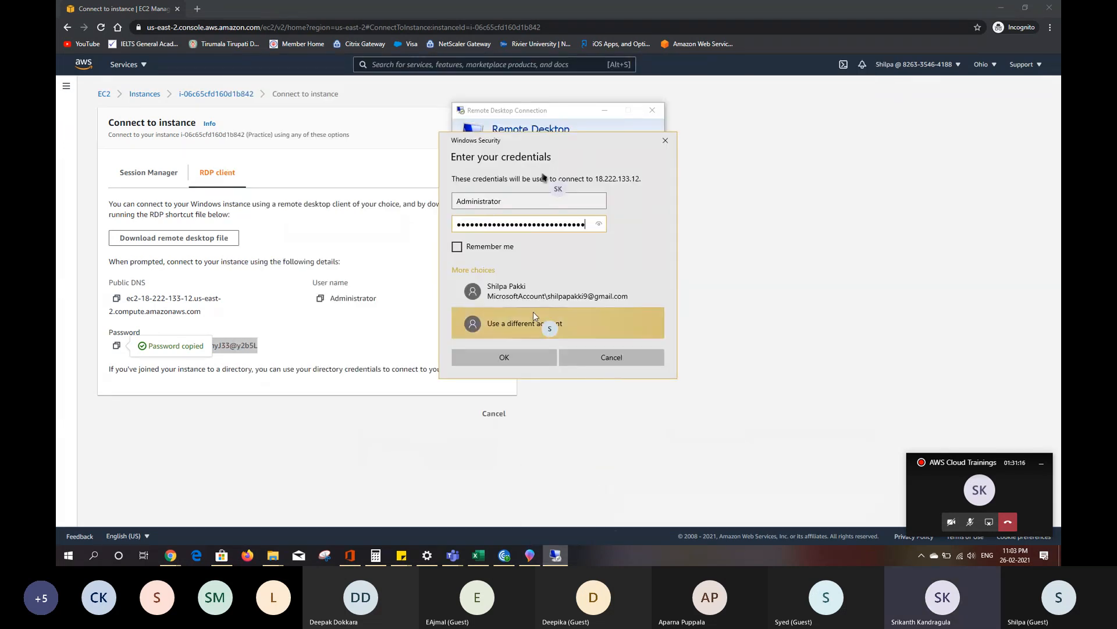
click(533, 357)
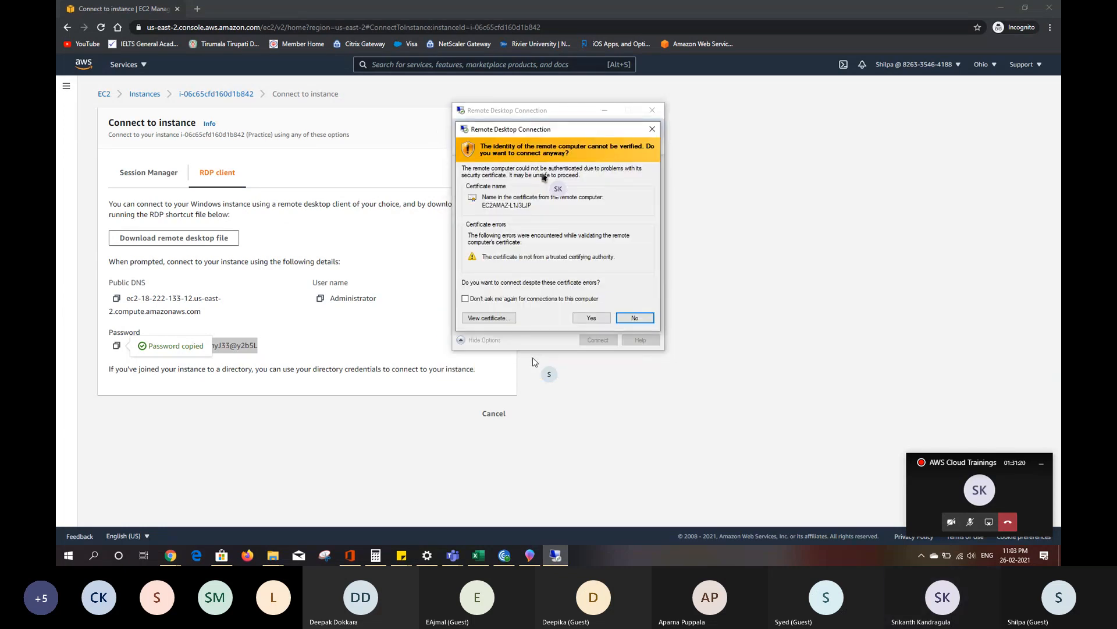
click(591, 318)
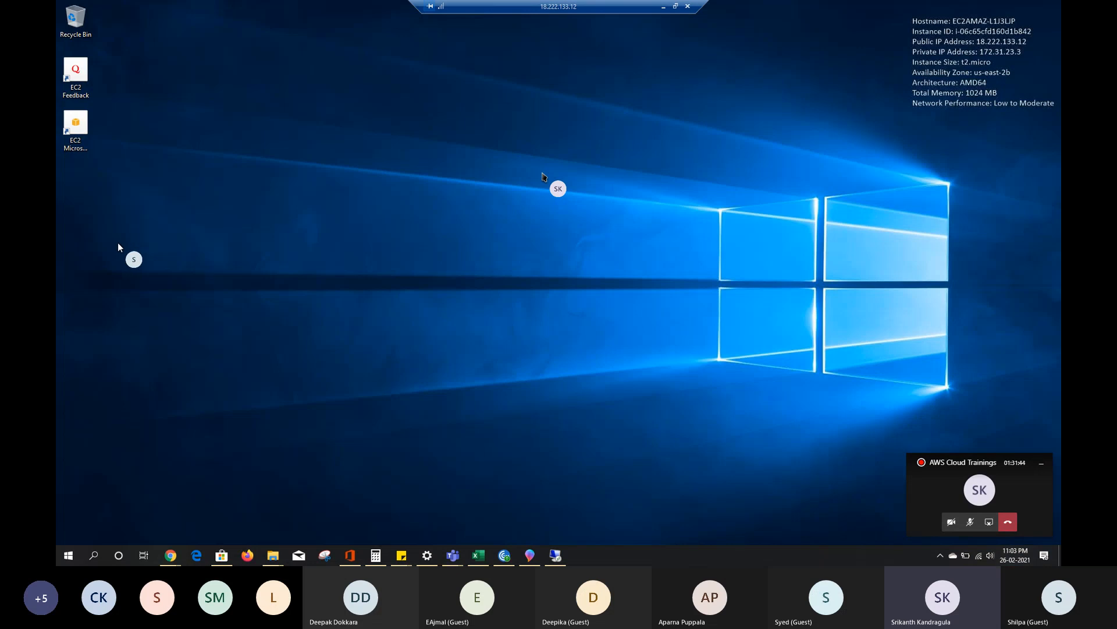
- Create a text document with the default name on the remote desktop and open it in Notepad
right_click(118, 243)
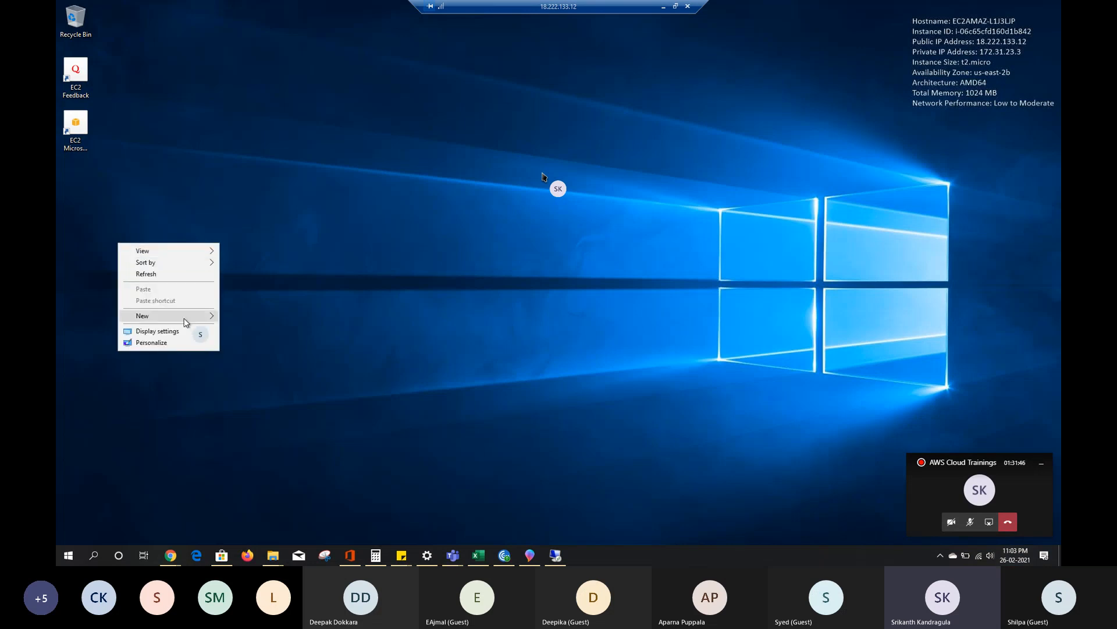
mouse_move(186, 322)
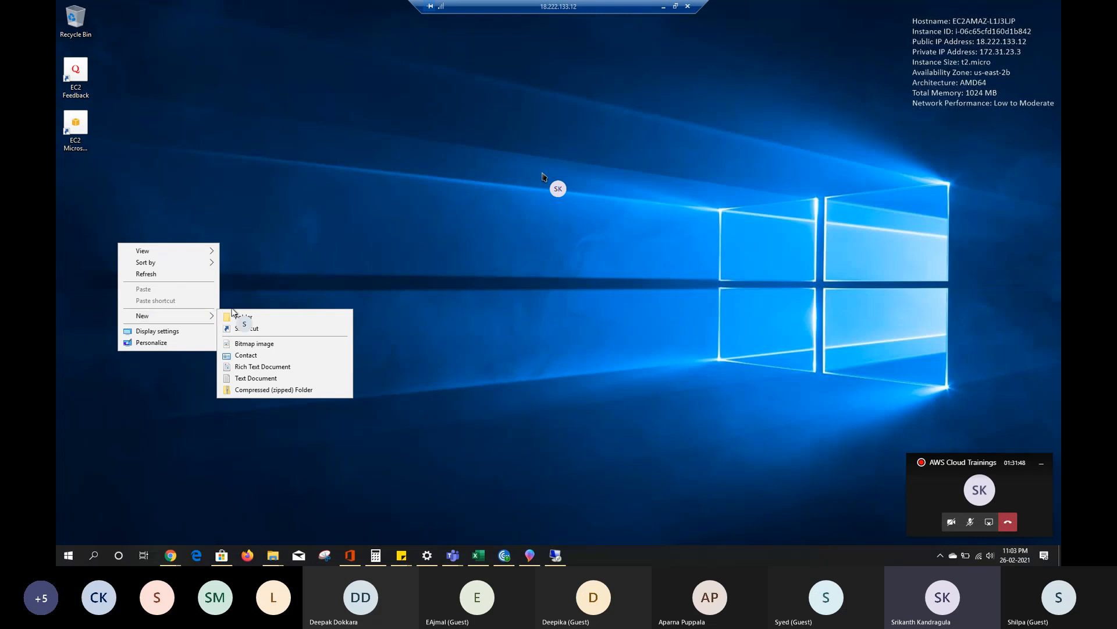
click(256, 379)
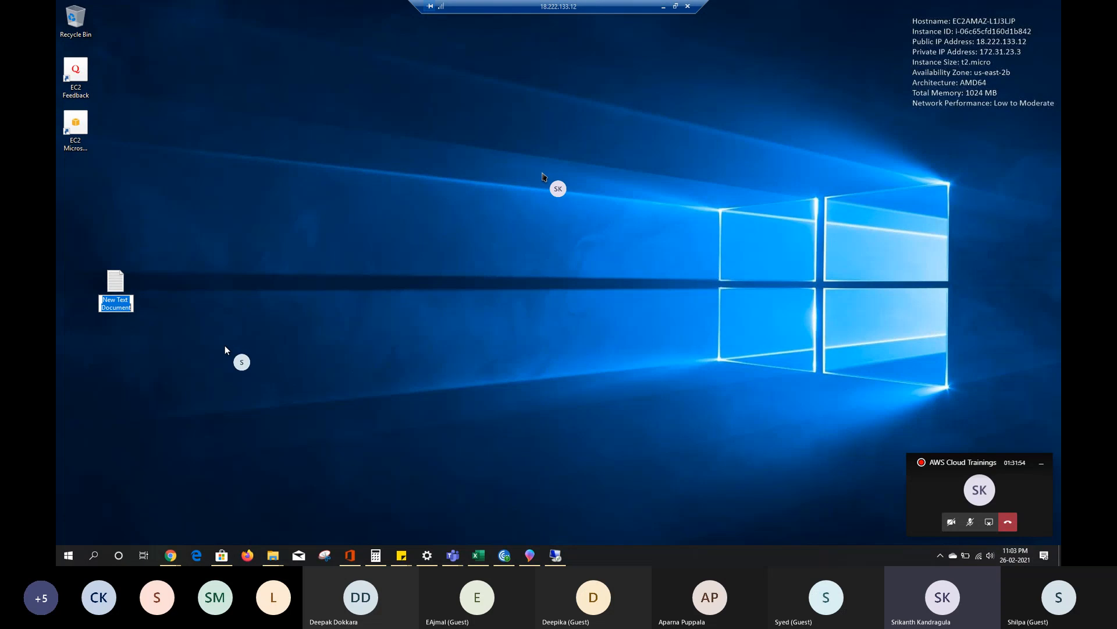
key(Return)
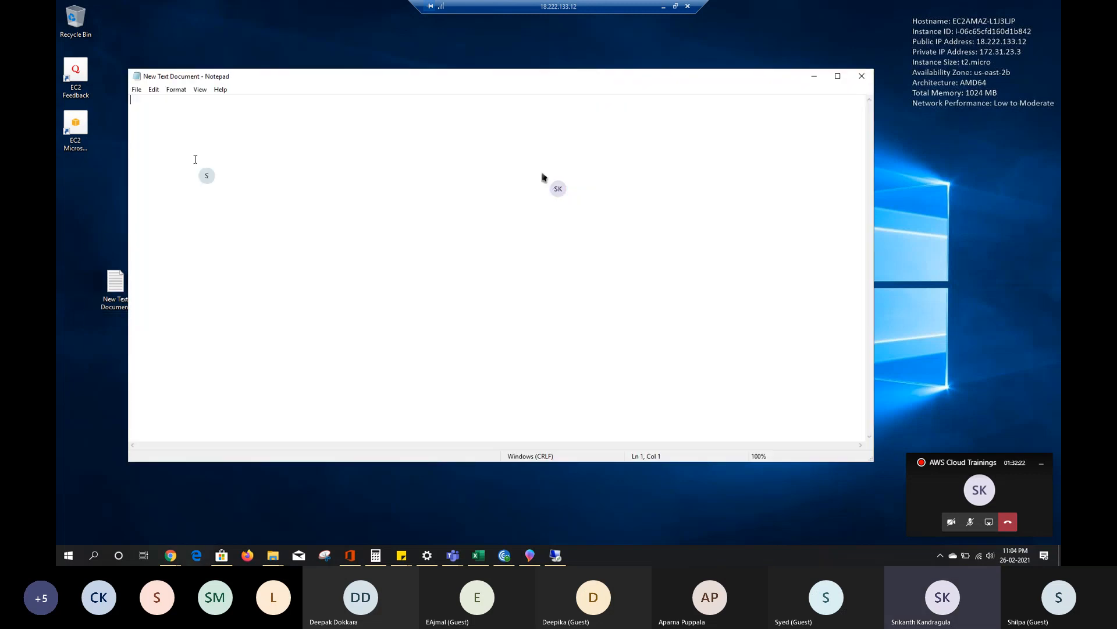
- Write "Aws Console", "Instances" and "We are testing a backup for this machine" as separate lines with blank lines between them
text(Aws Conso;e)
key(BackSpace)
key(BackSpace)
text(le  )
text(Instances)
key(Return)
text(We are te)
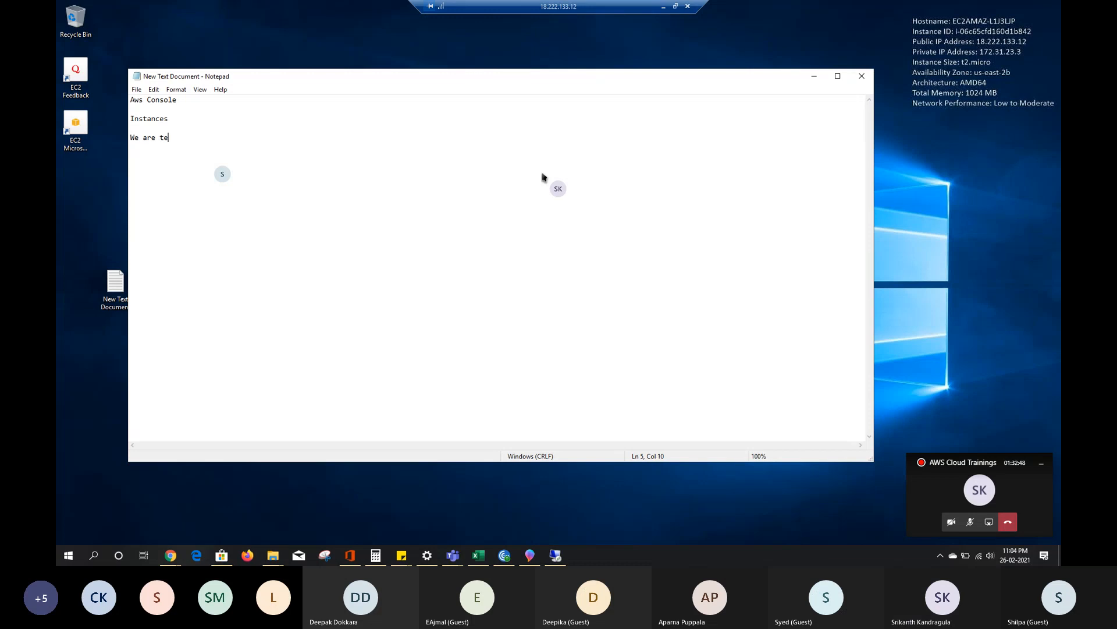
text(sting a backup for)
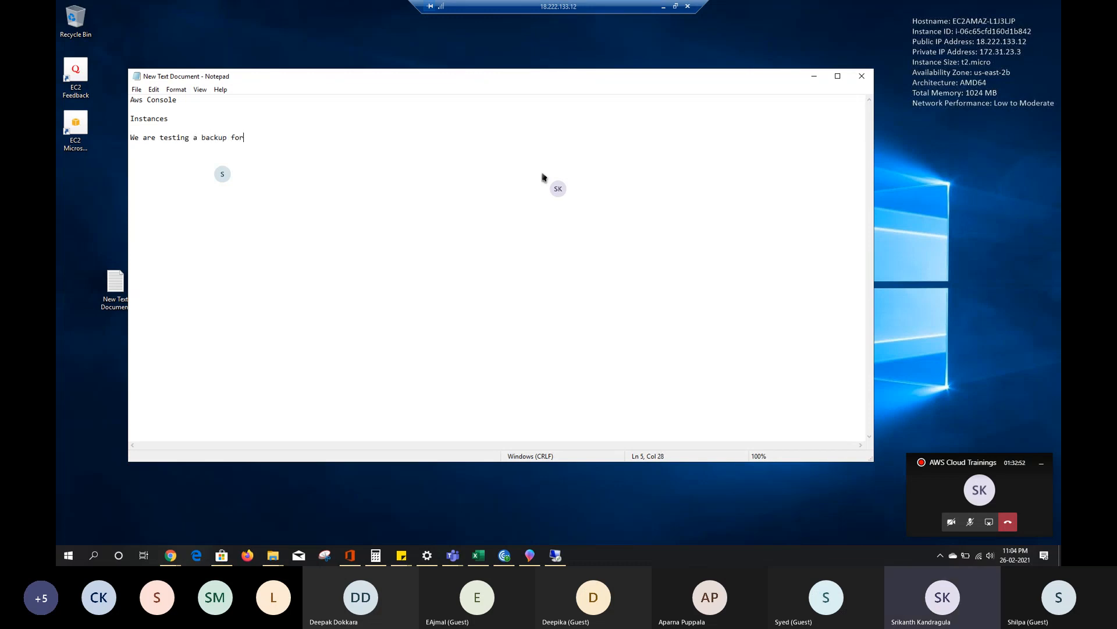
text( this machine)
- Close the text document with its changes saved and disconnect the remote session
click(863, 77)
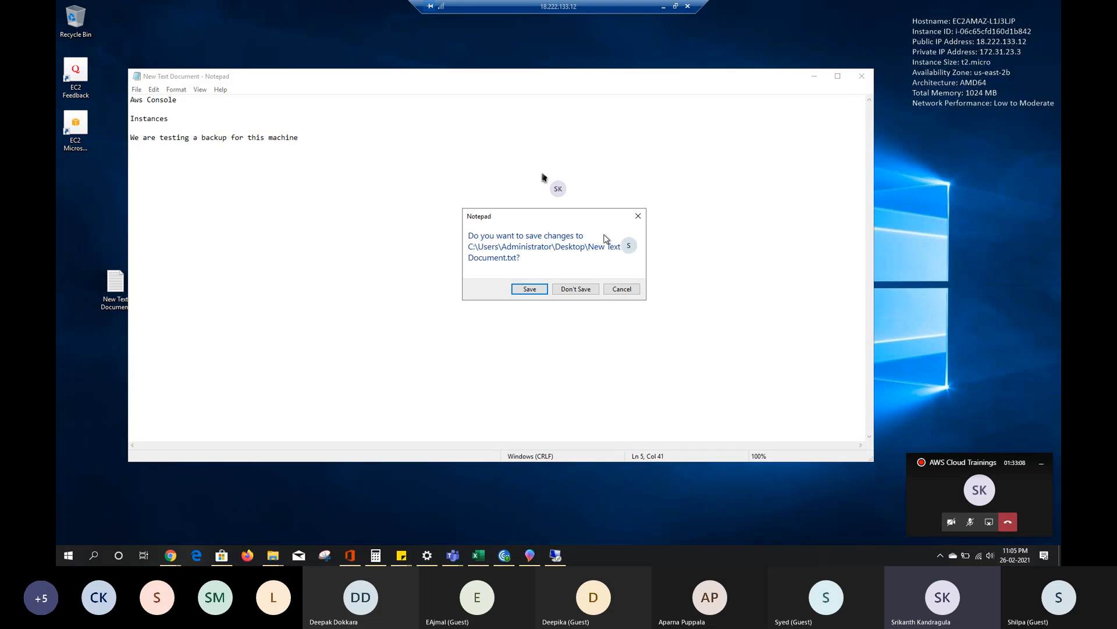
click(530, 289)
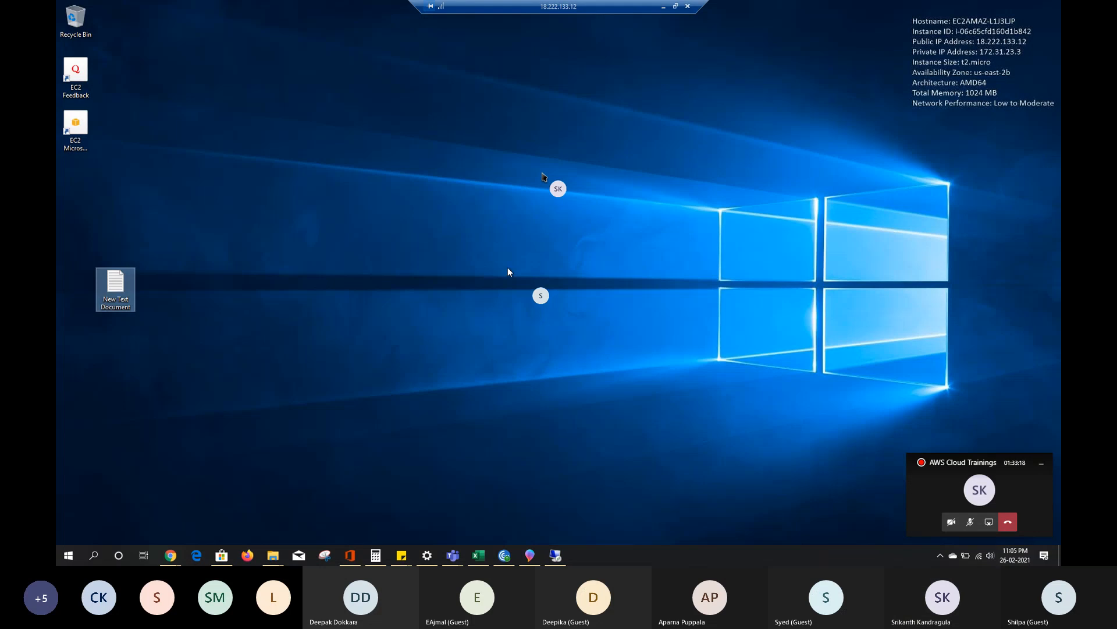
click(688, 7)
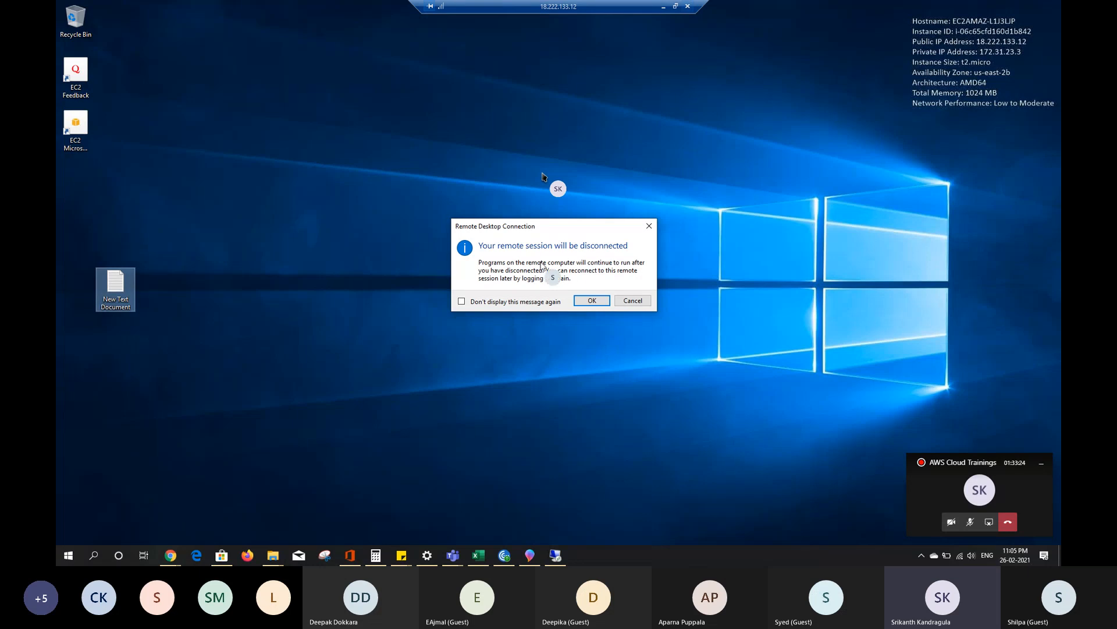
click(589, 301)
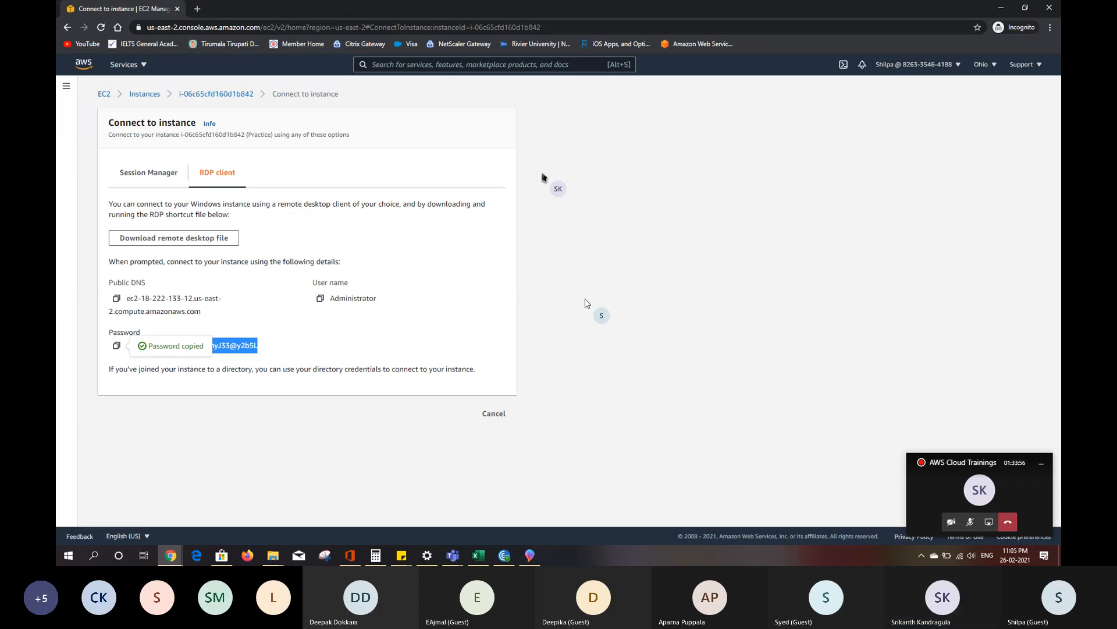
- Return to the EC2 instances list and select the Practice instance
click(137, 95)
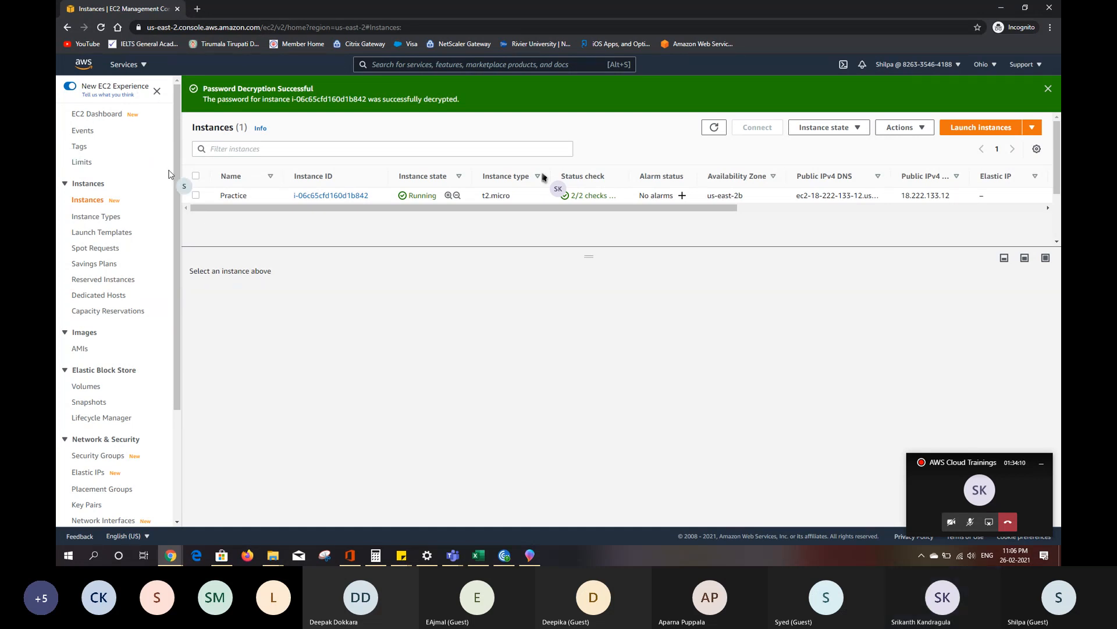
click(196, 176)
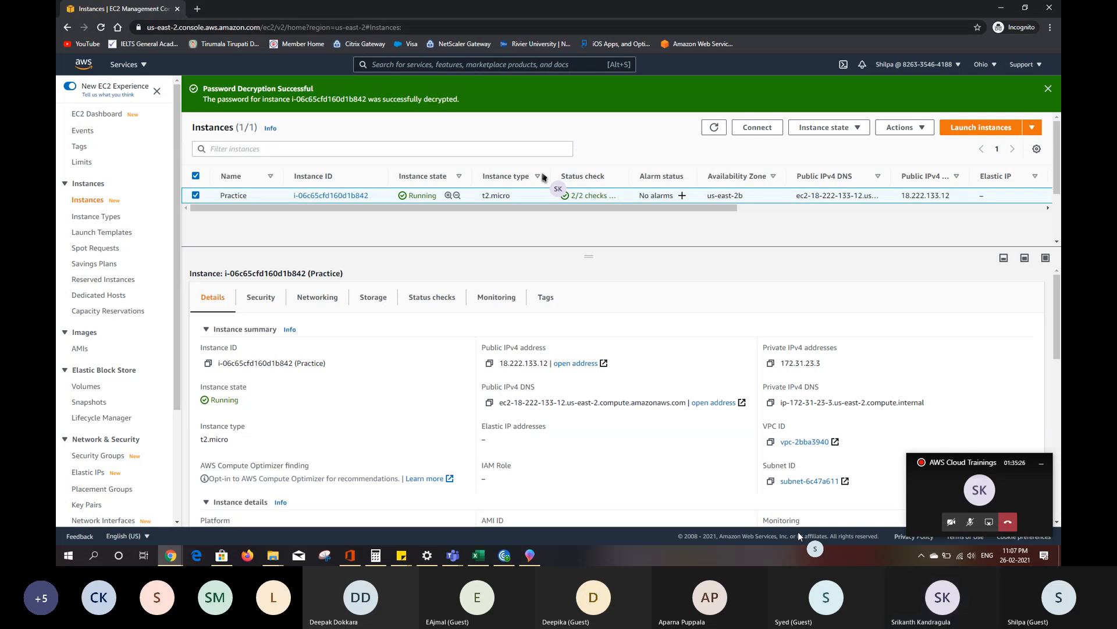
- Start creating an image from the selected Practice instance
click(908, 128)
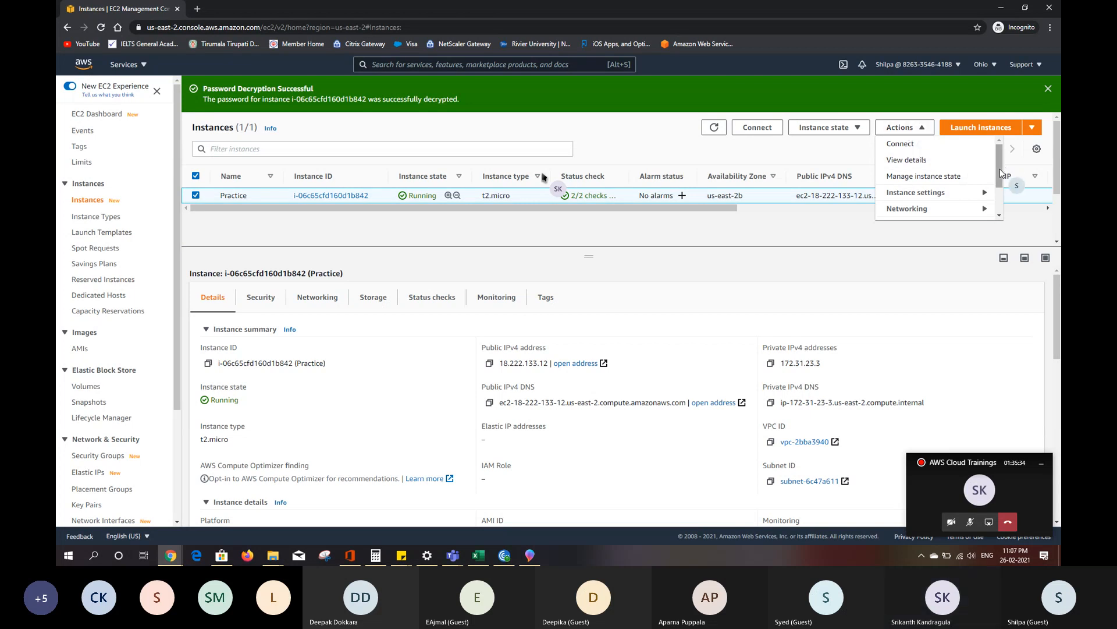
scroll(1001, 187, down, 1)
scroll(1001, 187, down, 1)
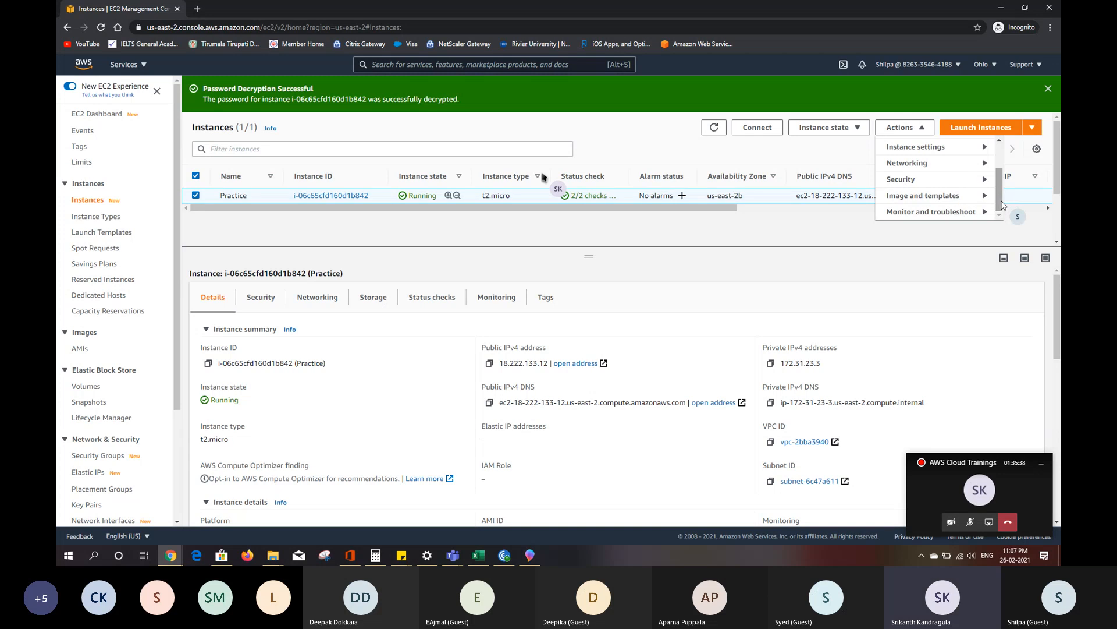
click(982, 204)
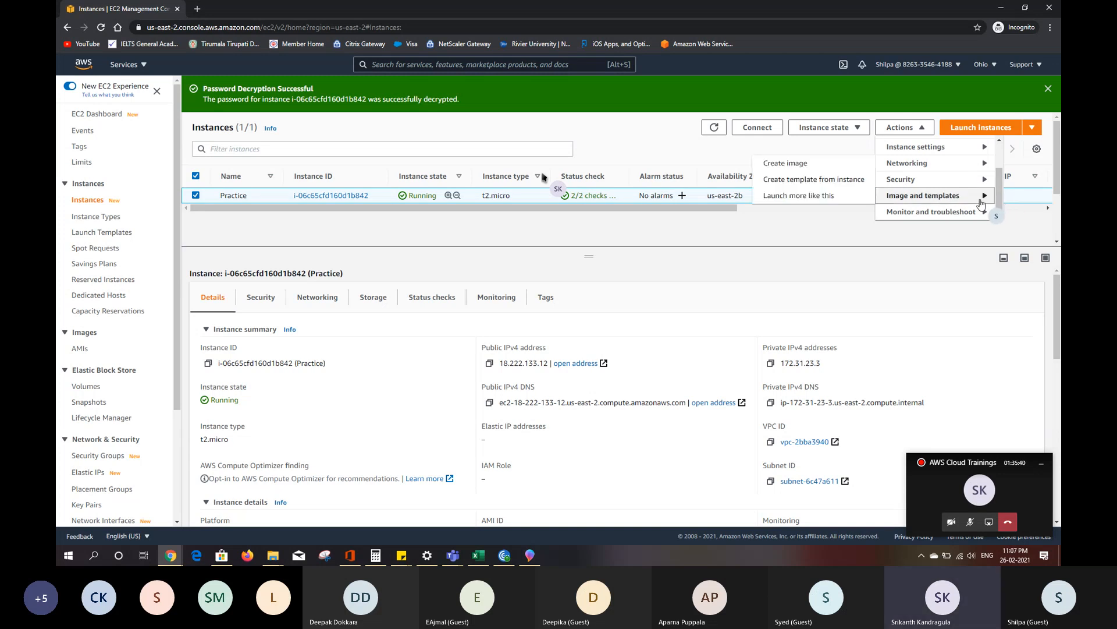
click(838, 165)
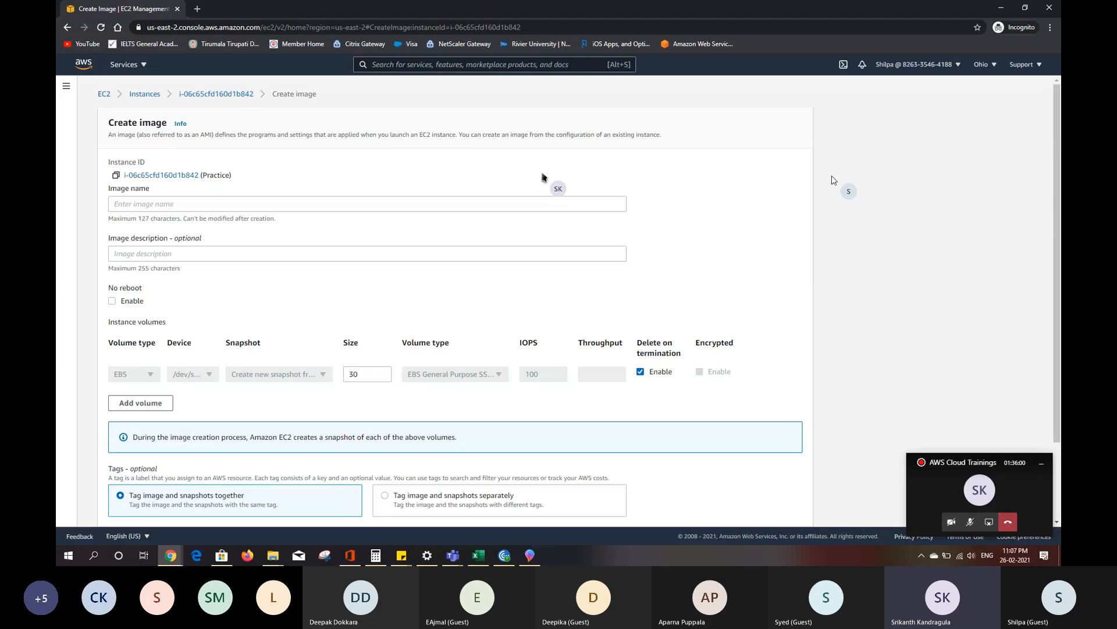
- Name the new image Practice-bkcp-02262021
click(591, 205)
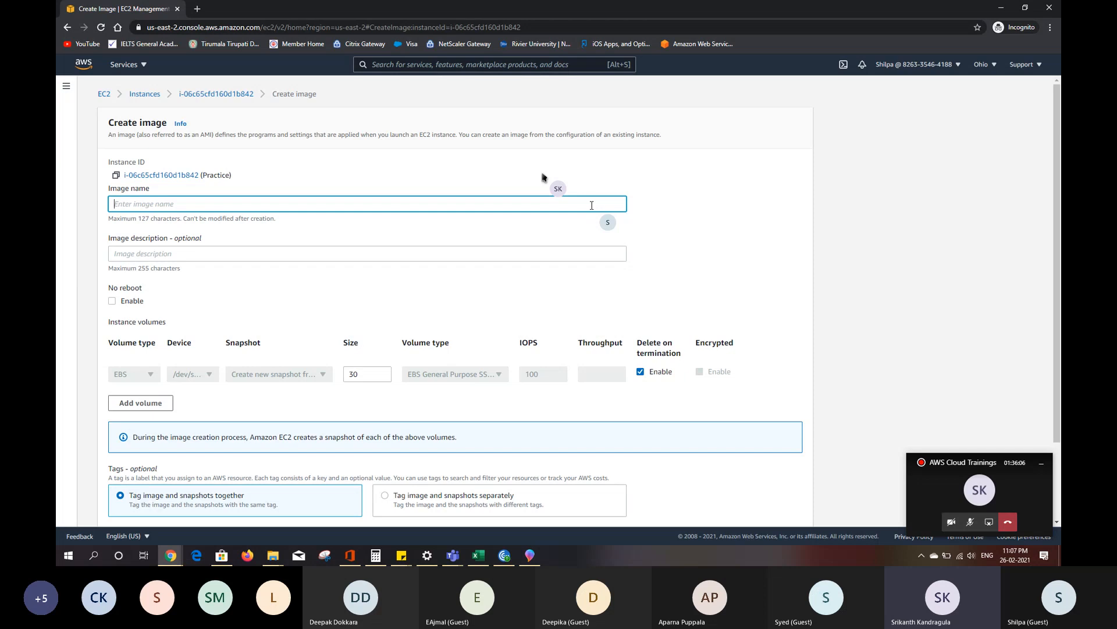
text(Pra)
key(Caps_Lock)
text(C)
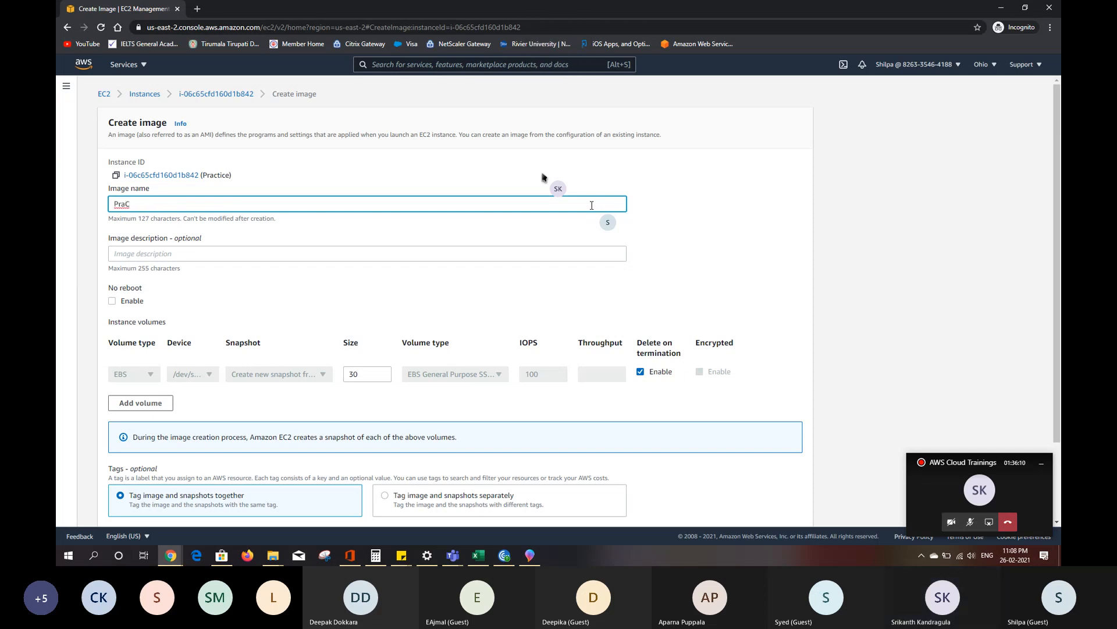
key(Caps_Lock)
key(BackSpace)
text(ctice-)
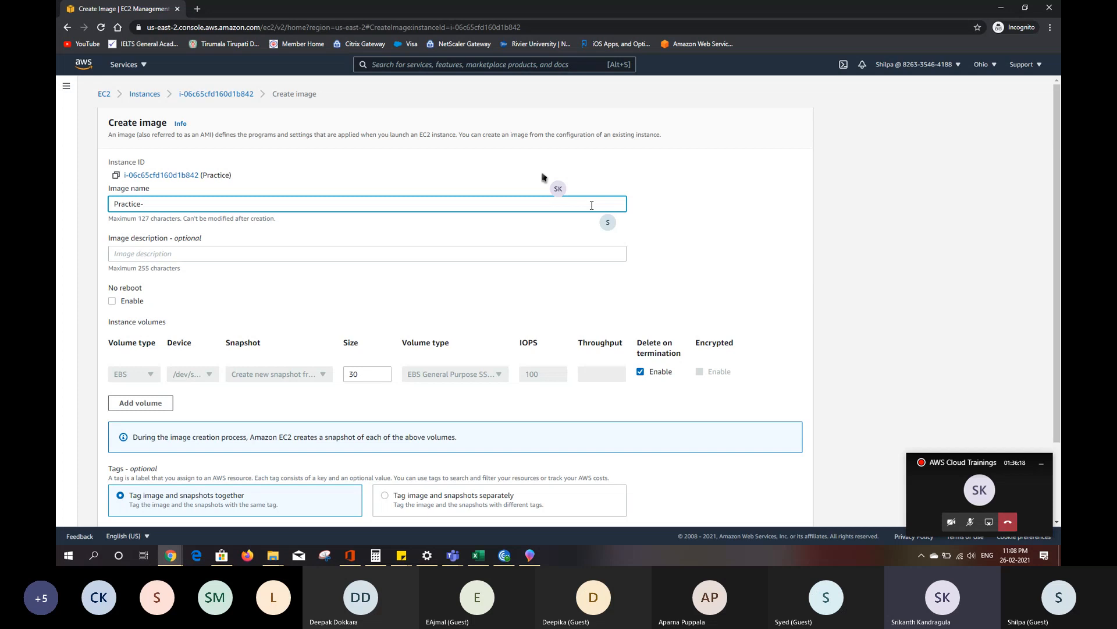
text(bKCP)
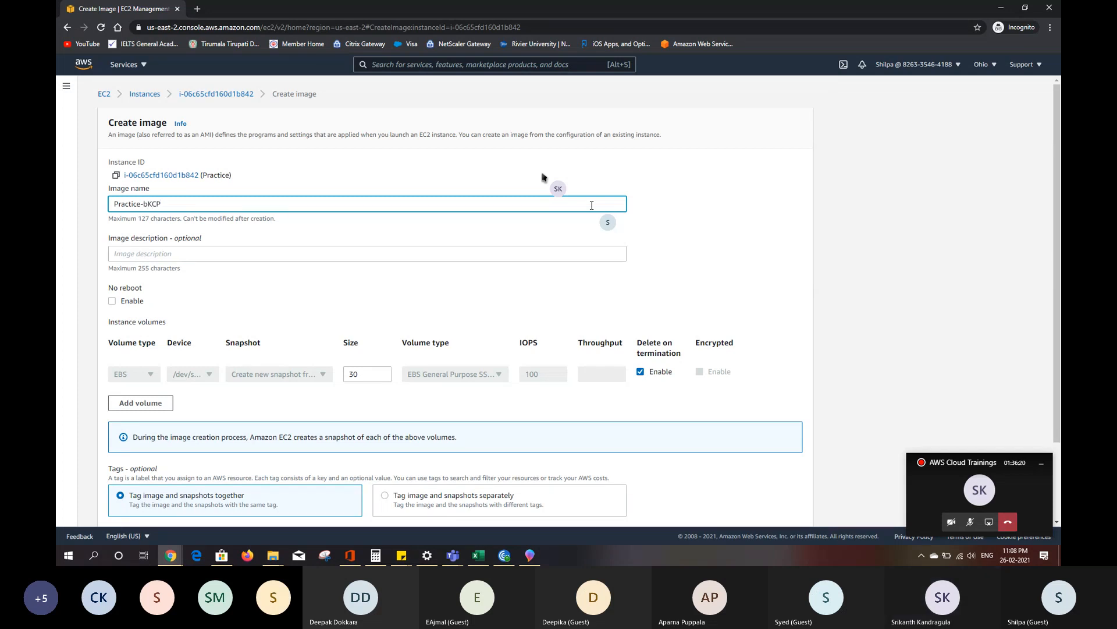
key(BackSpace)
key(BackSpace)
key(BackSpace)
key(BackSpace)
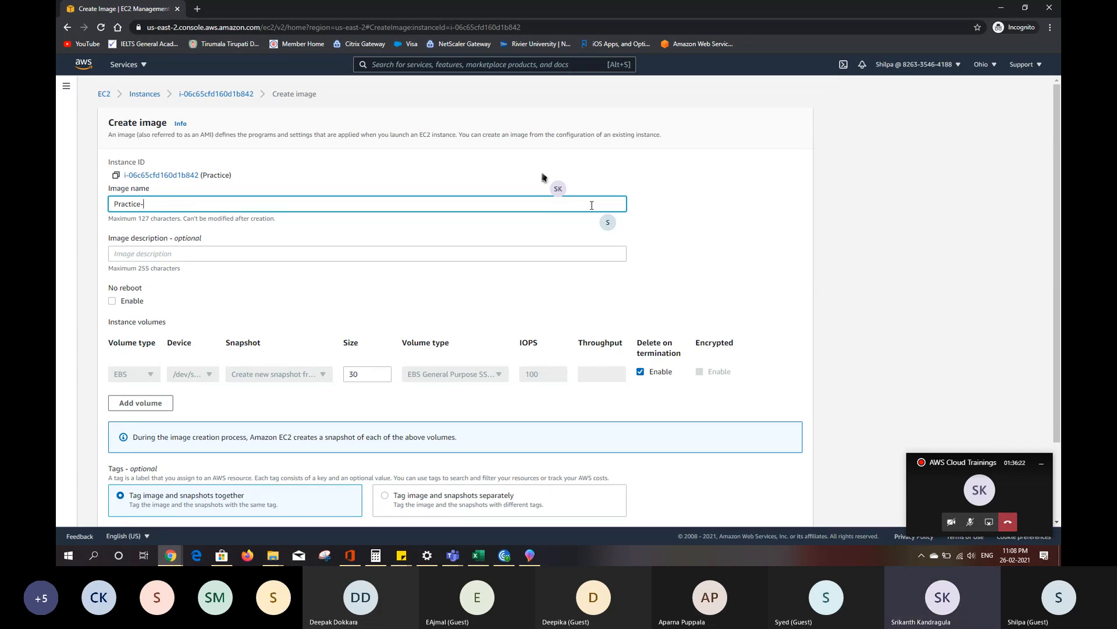
text(bkcp-)
text(022621)
click(181, 203)
text(2021)
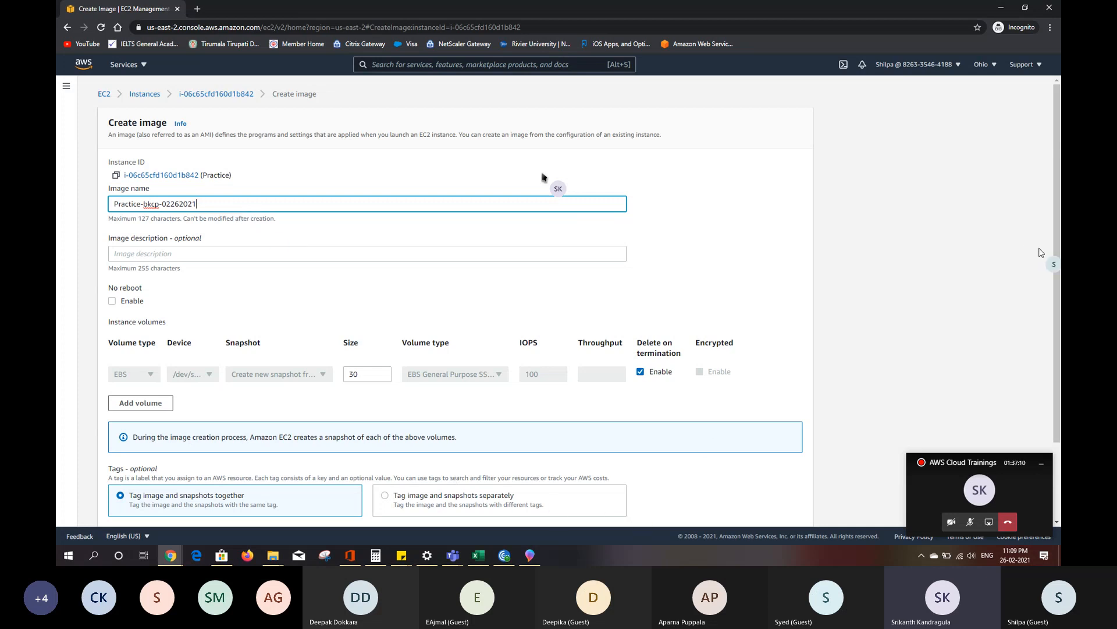
scroll(1054, 259, down, 2)
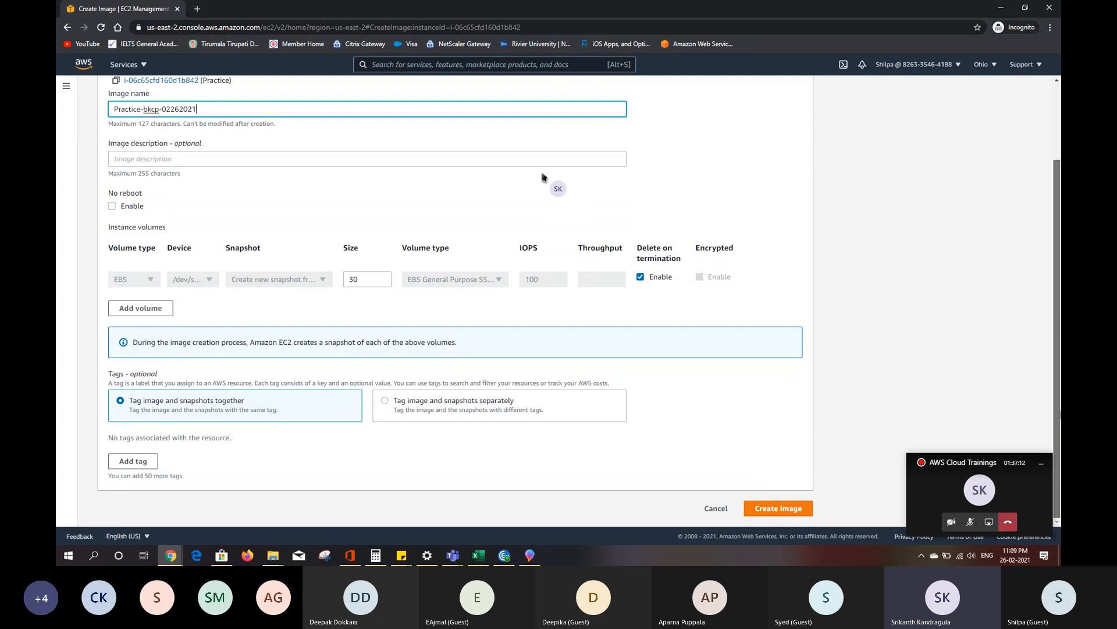
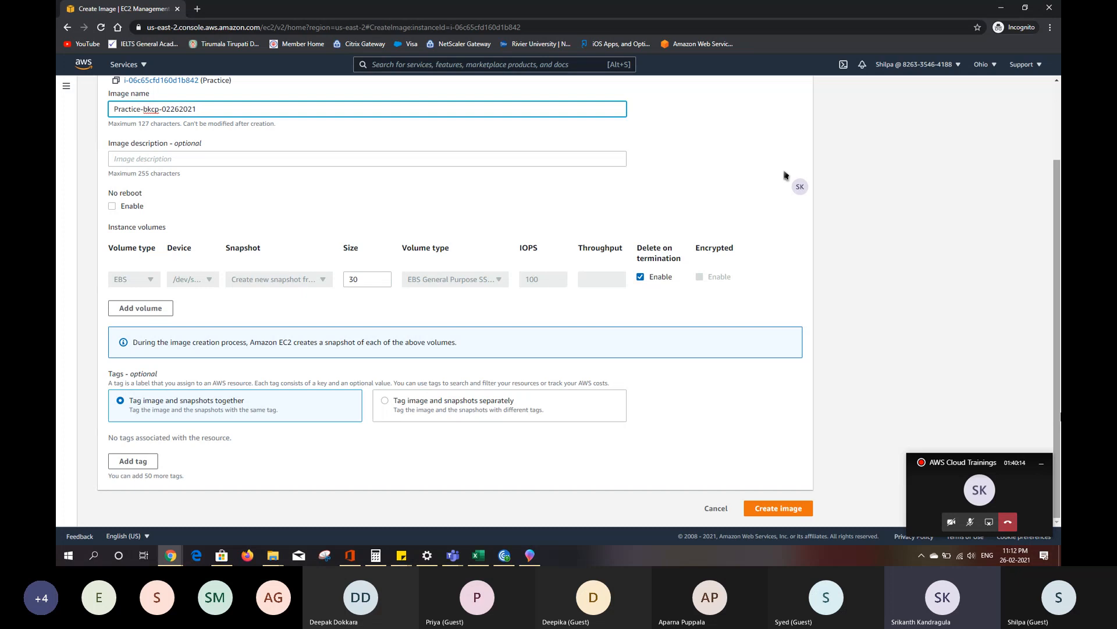
- Enable the No reboot option and create the image of the Practice instance
click(118, 208)
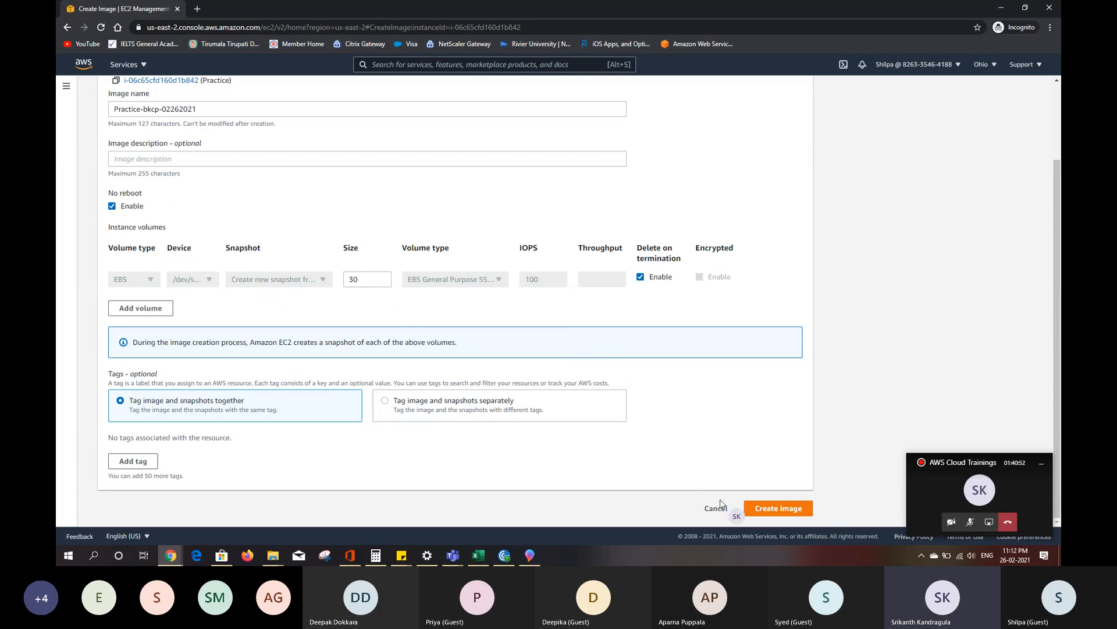
click(771, 515)
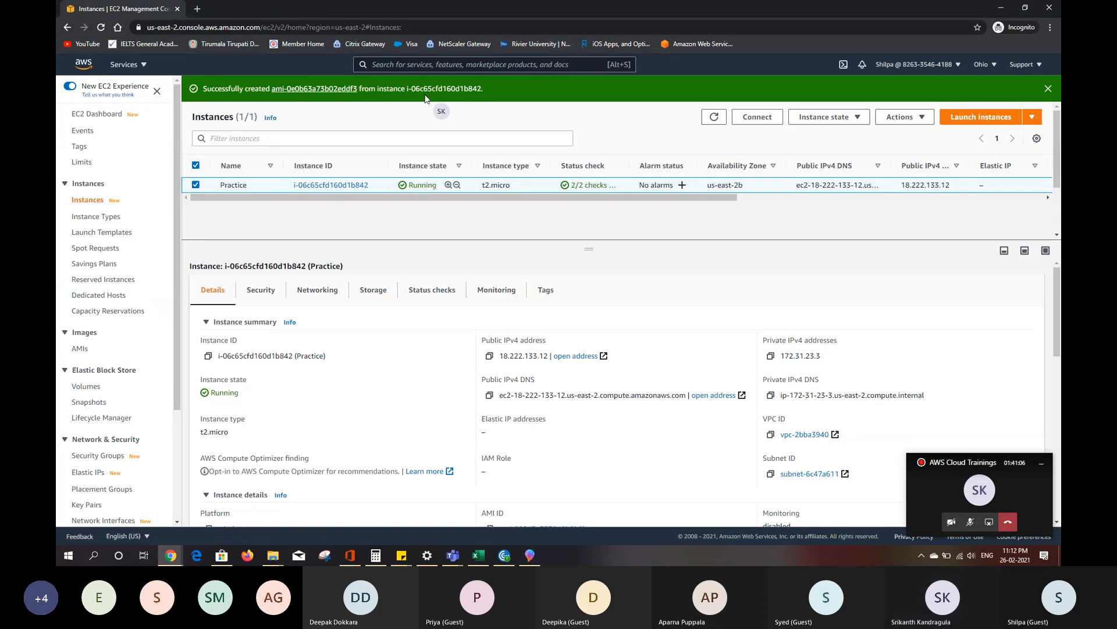
- Open the root volume attached to the Practice instance and start creating a snapshot of it
click(373, 297)
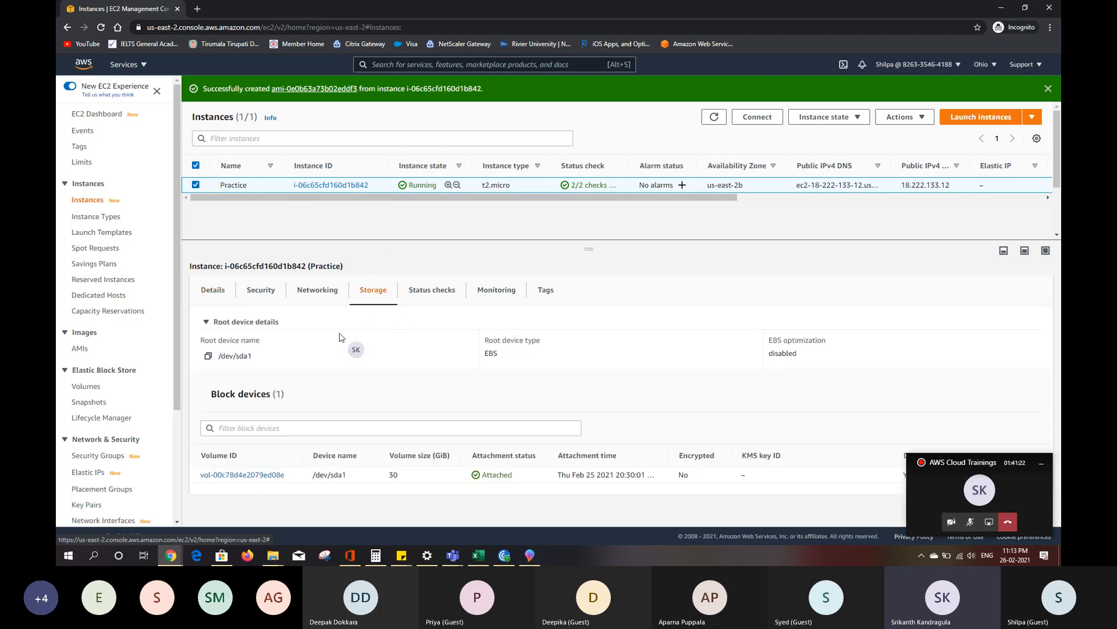
click(237, 476)
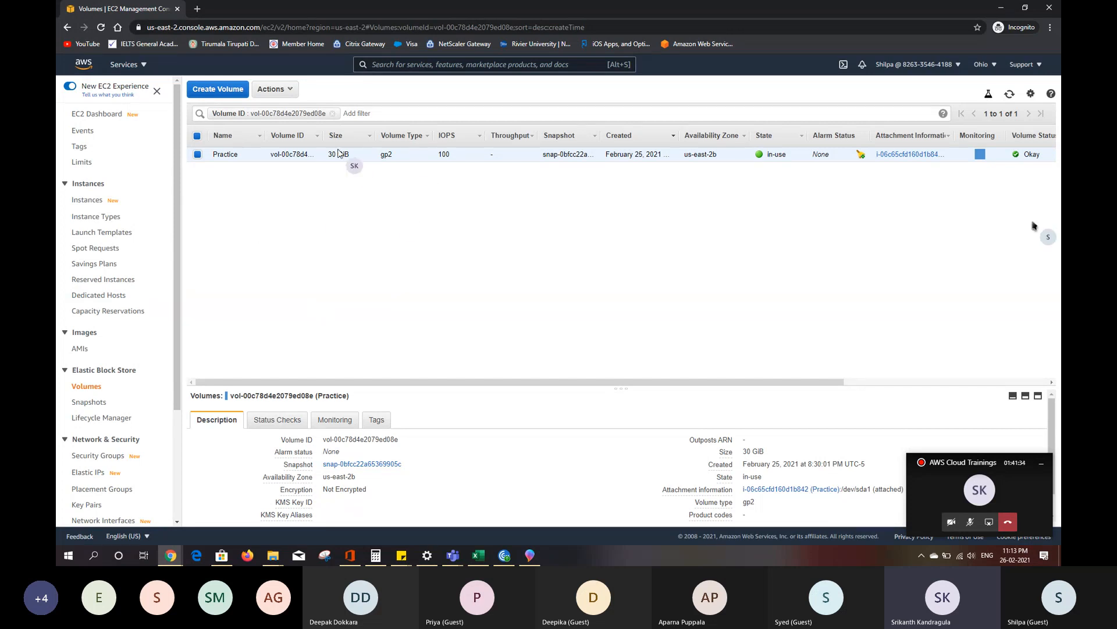
click(293, 95)
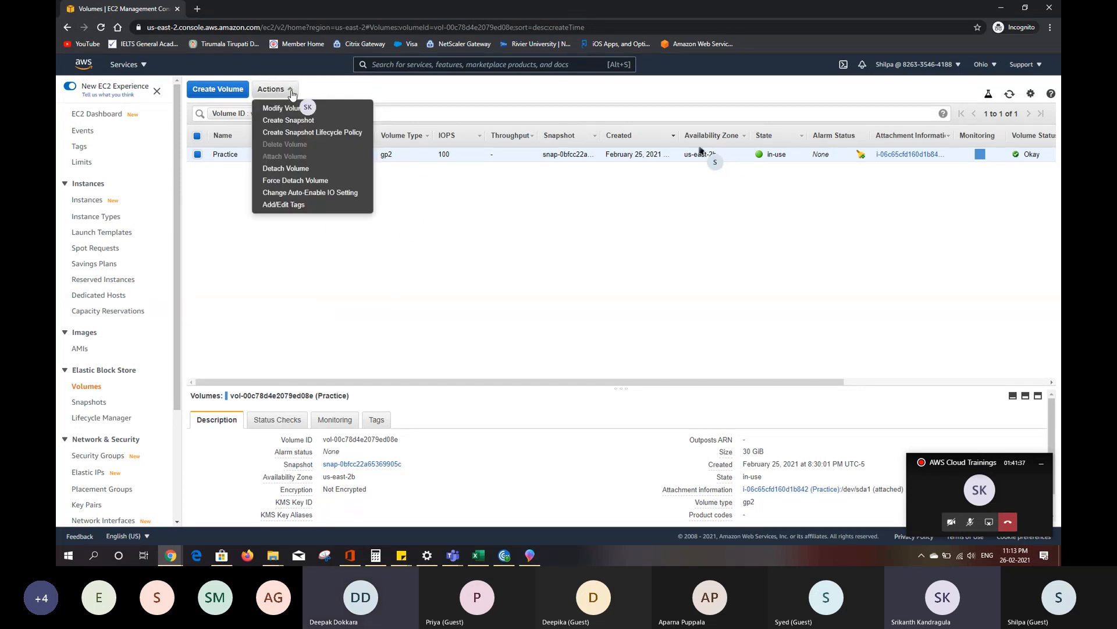
click(302, 121)
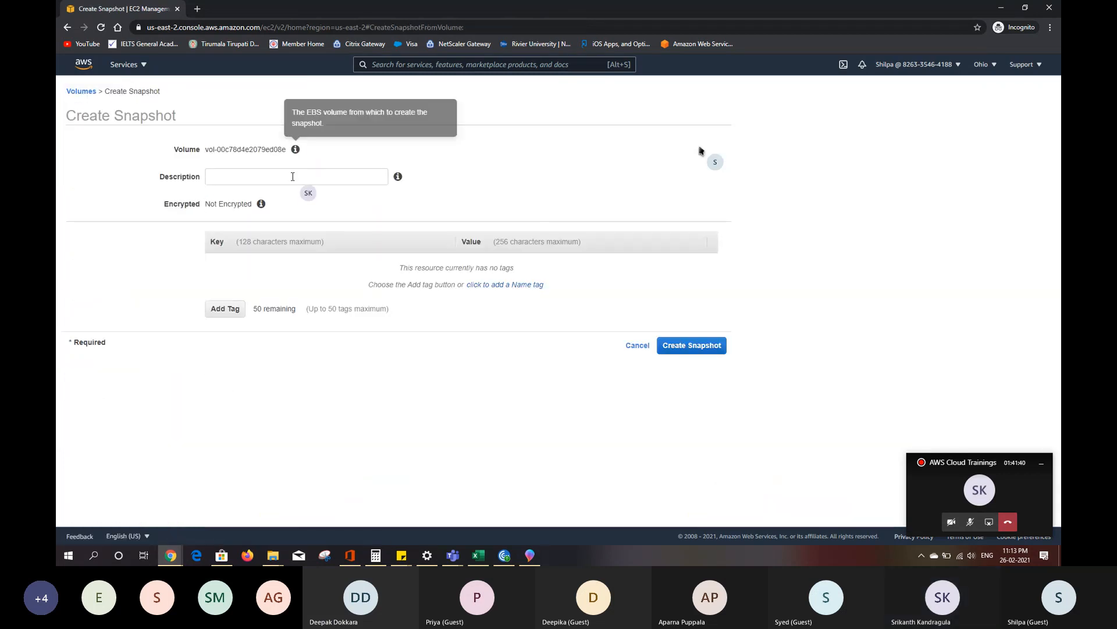
- Create the volume snapshot with the description prac-vol-bkcp-02262021 and return to the volumes list
click(292, 181)
text(prac-v)
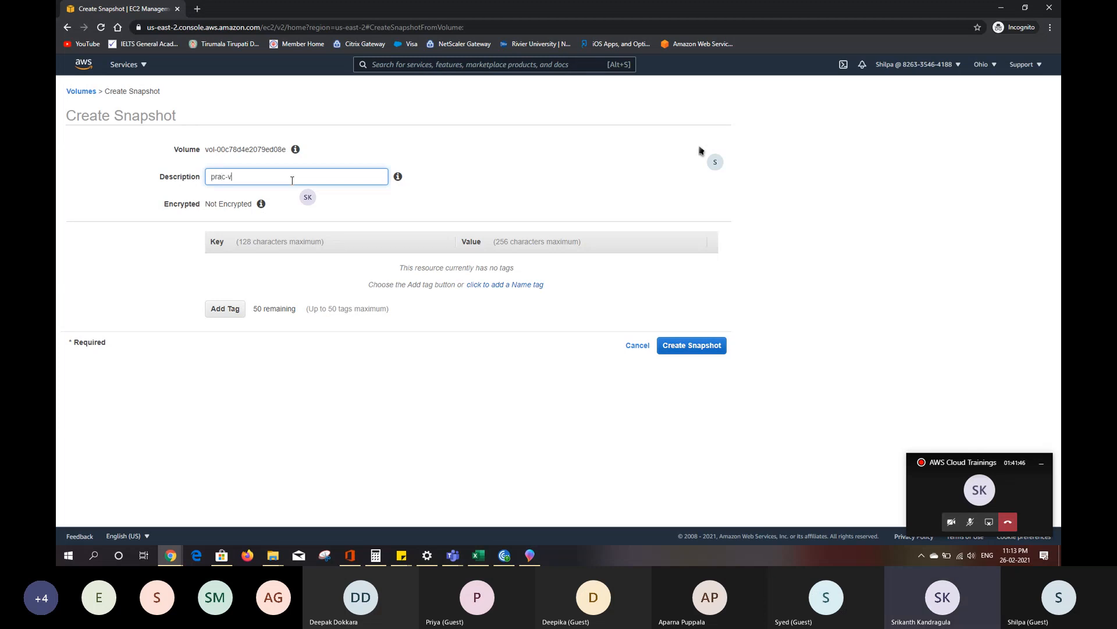
text(ol-bkcp-02262021)
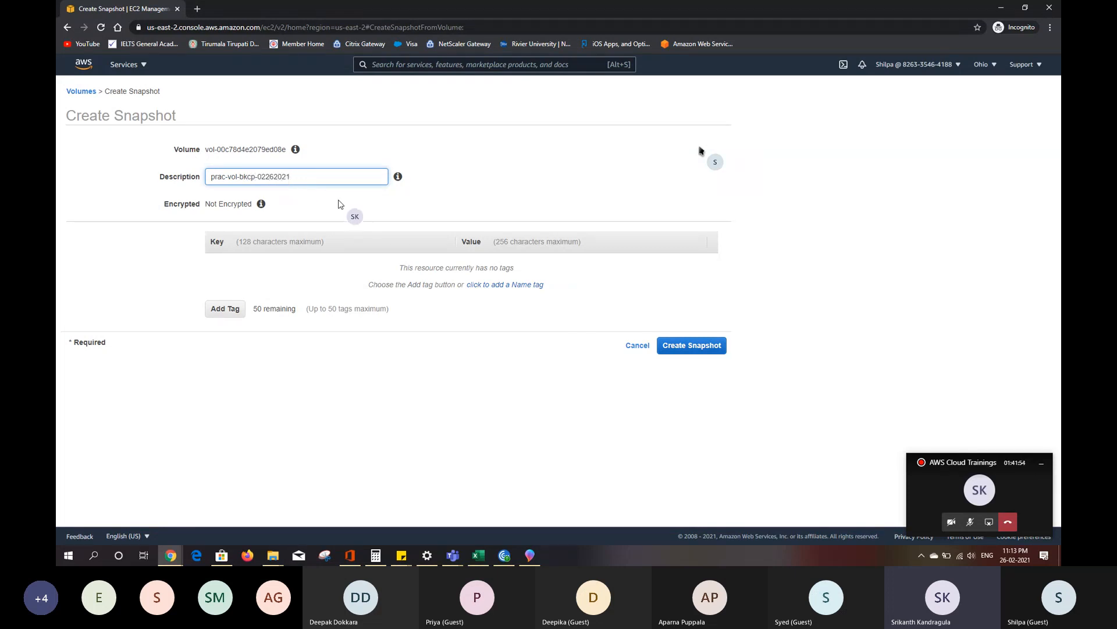
click(676, 352)
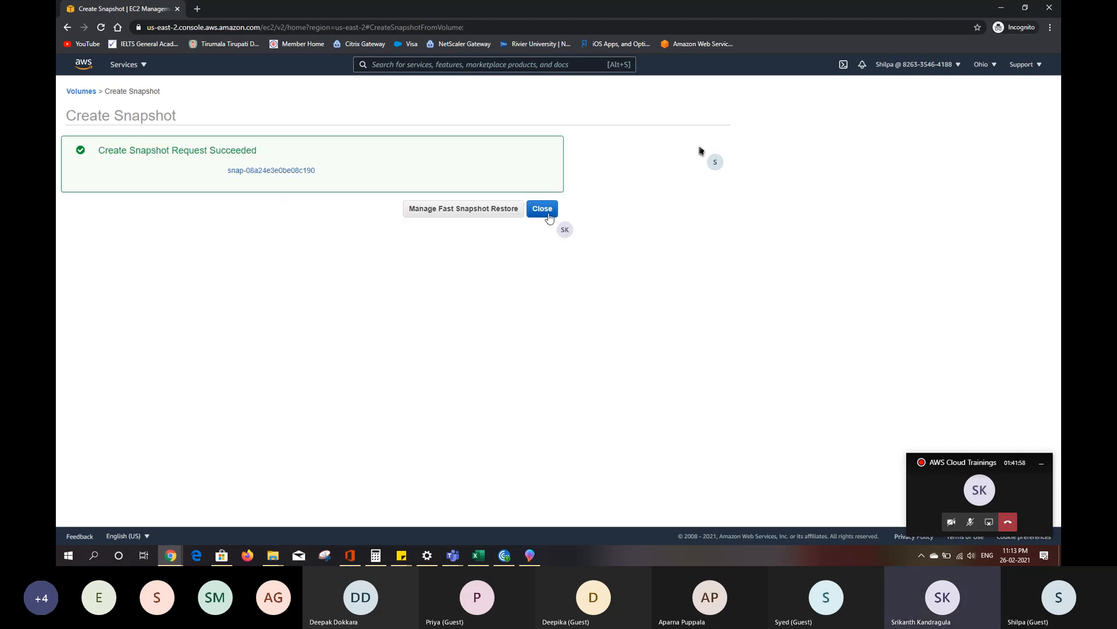
click(547, 213)
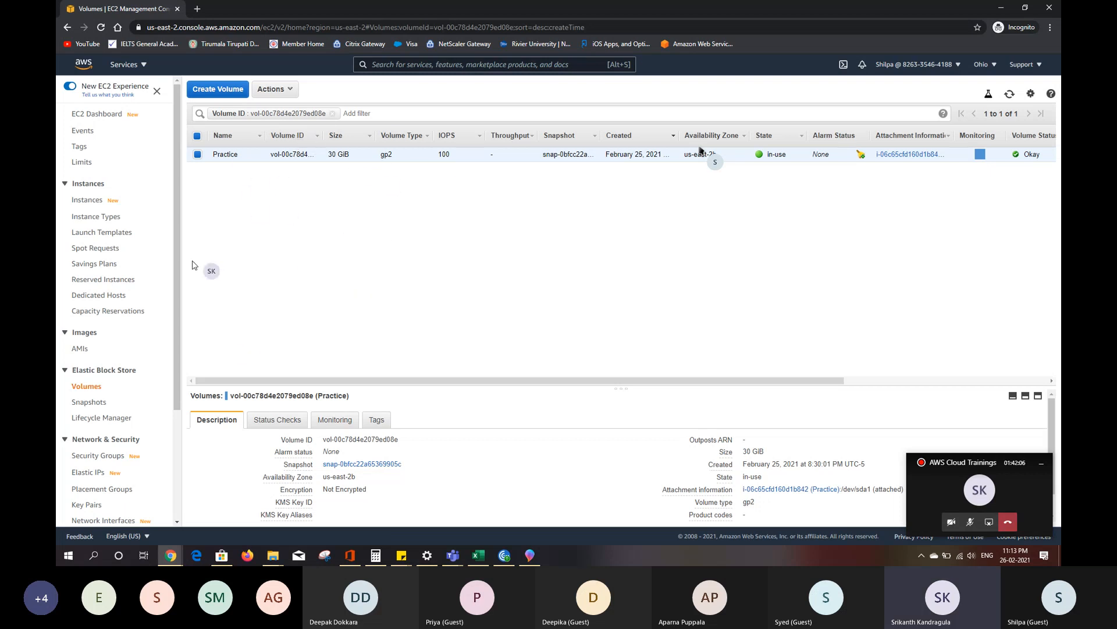
- View the EBS snapshots list and switch to Paint 3D, moving its AMI diagram window below the snapshot rows
click(89, 402)
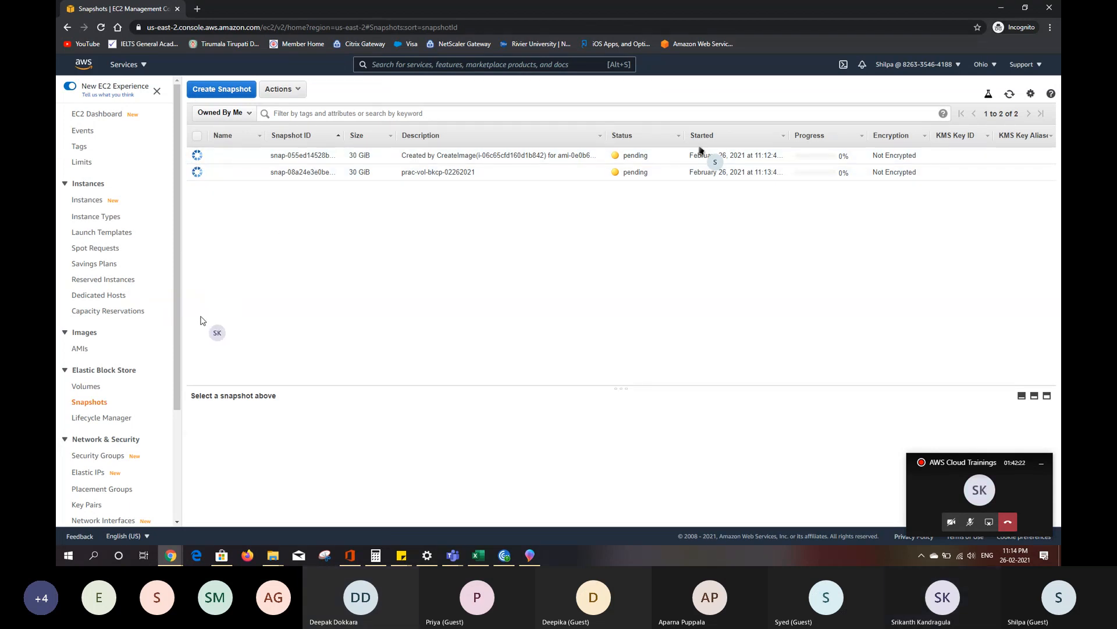
mouse_move(532, 562)
click(532, 561)
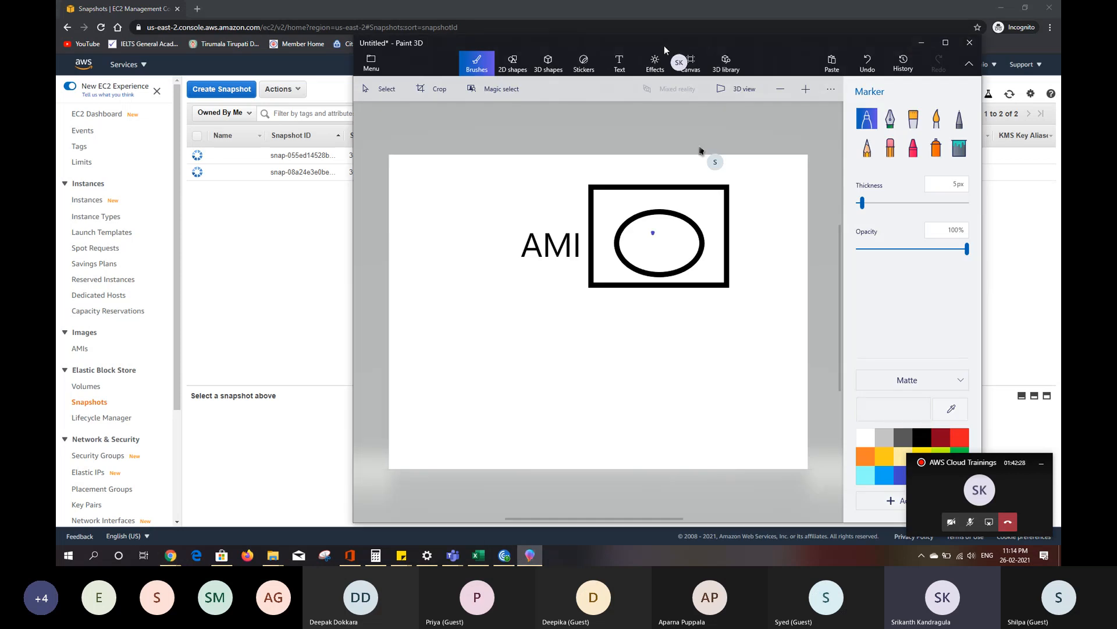
drag(691, 44, 647, 201)
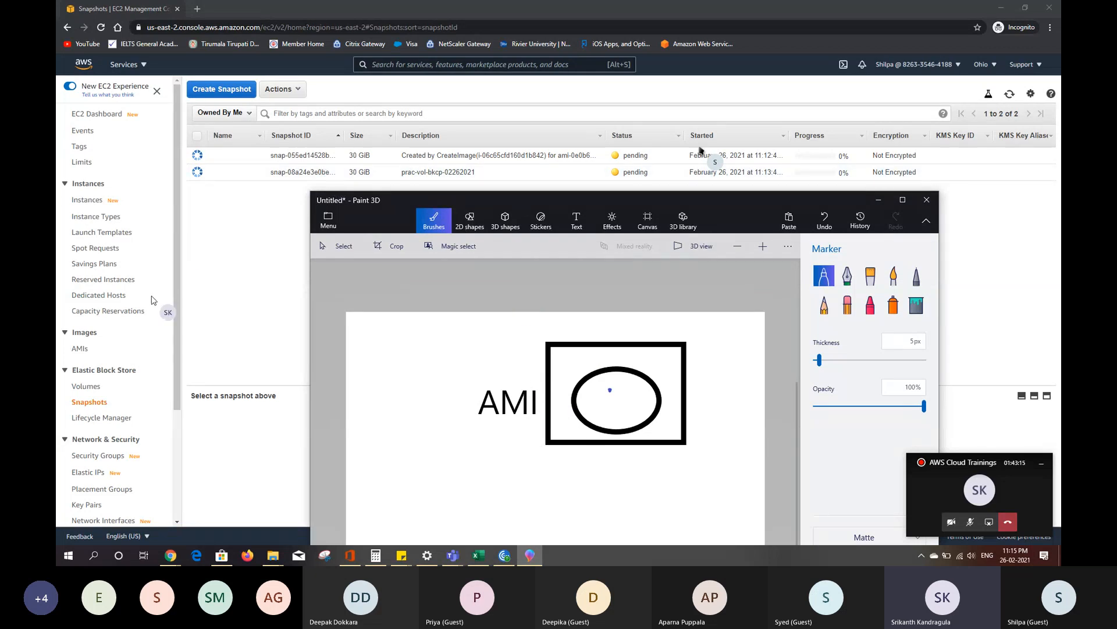
- Return to the EC2 console's AMI list and name the new image practice-bkcp
click(82, 351)
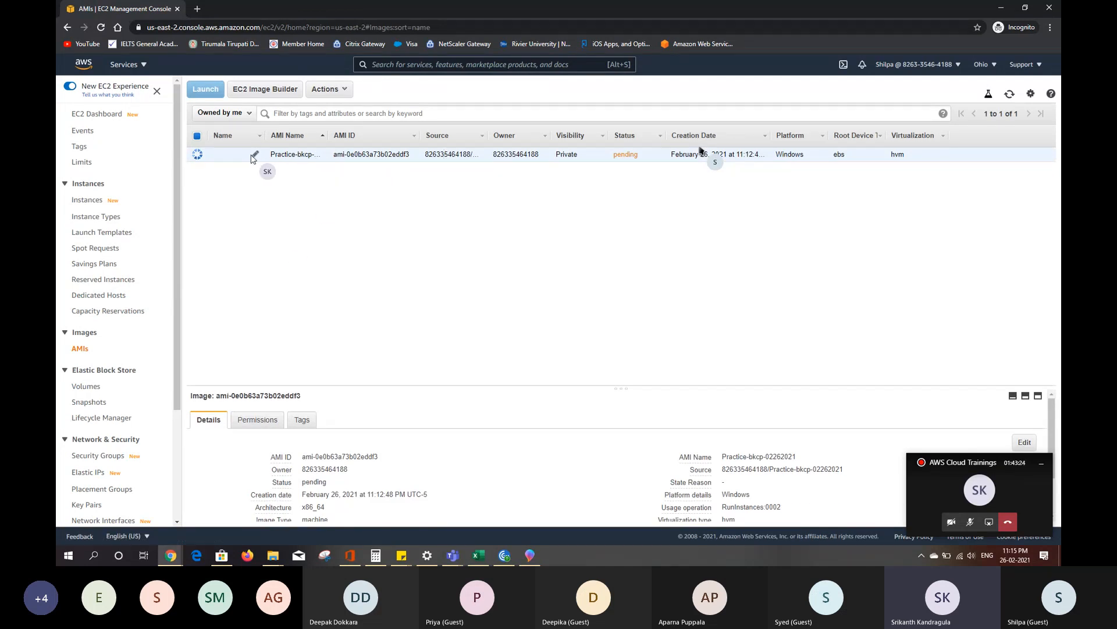
click(255, 155)
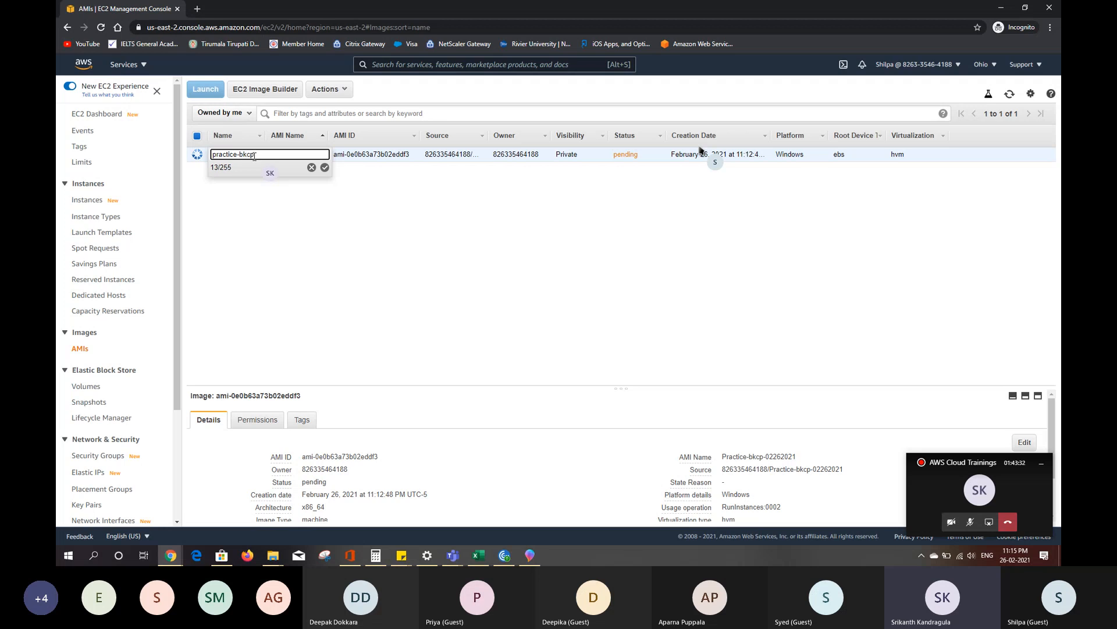
click(324, 168)
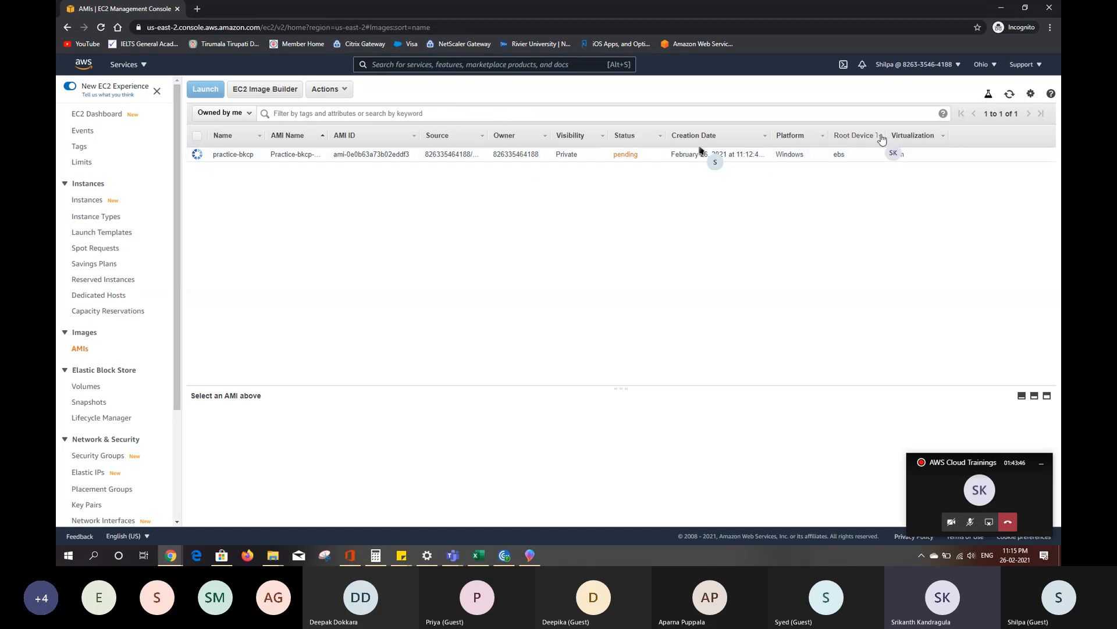
- Refresh the AMI list to check the creation status of the practice-bkcp image
key(F11)
click(1010, 41)
key(F11)
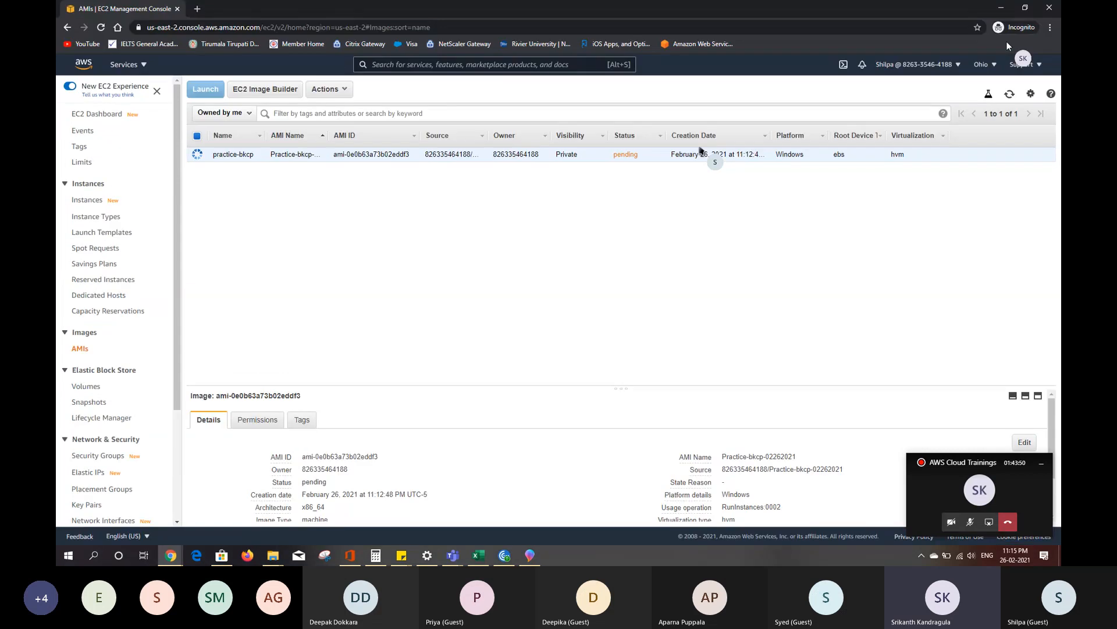
click(1009, 95)
click(1010, 94)
click(1010, 95)
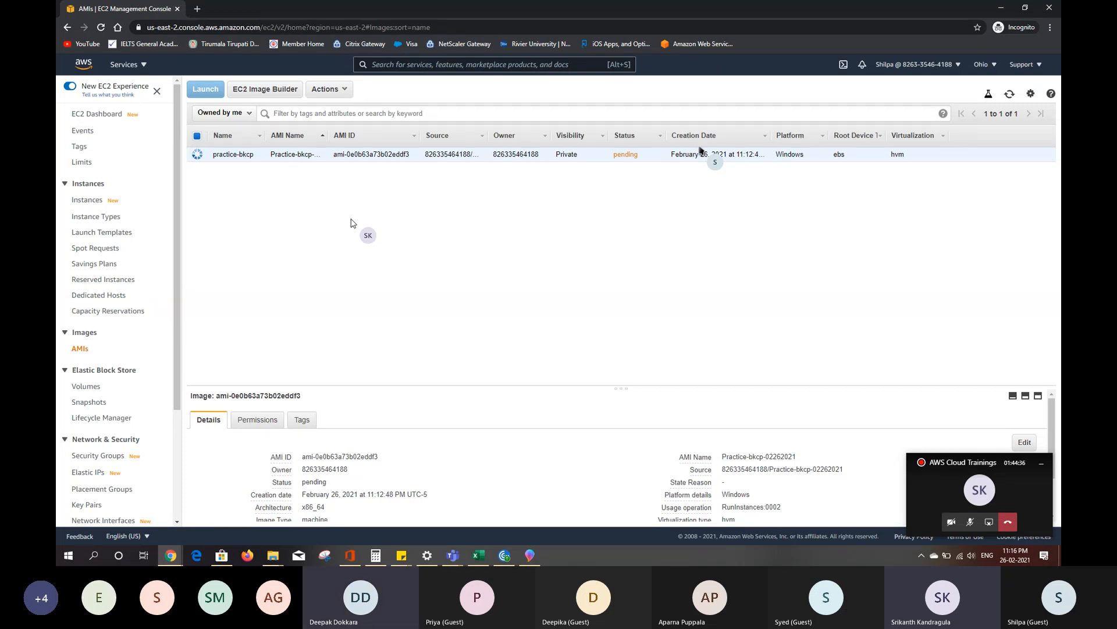
- Go to the EC2 instances list and view the state actions available for the Practice instance
click(101, 204)
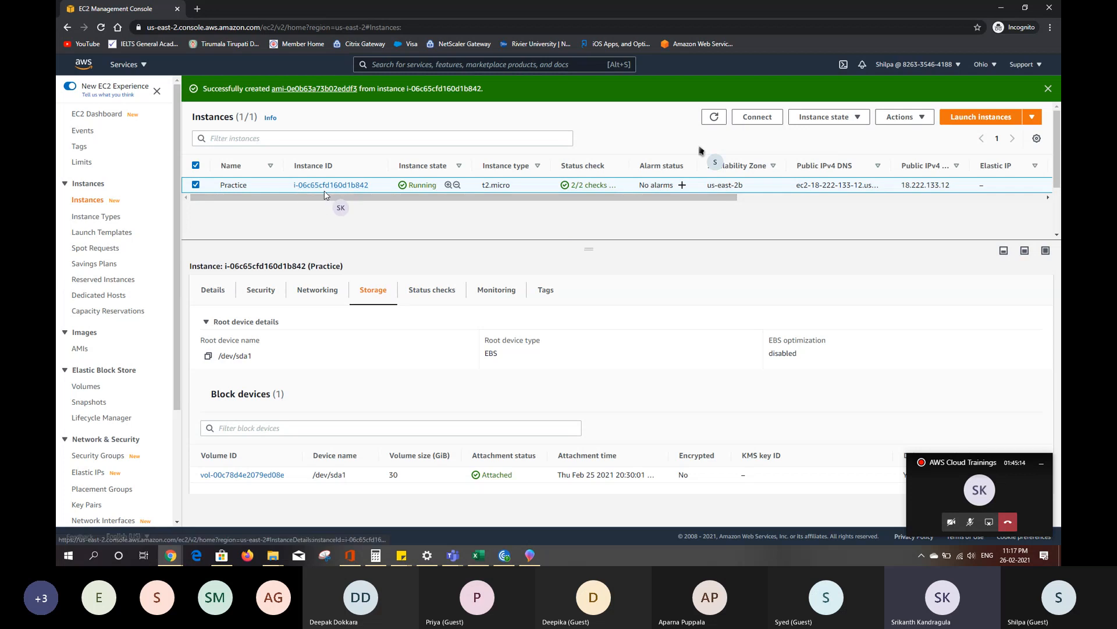
click(841, 121)
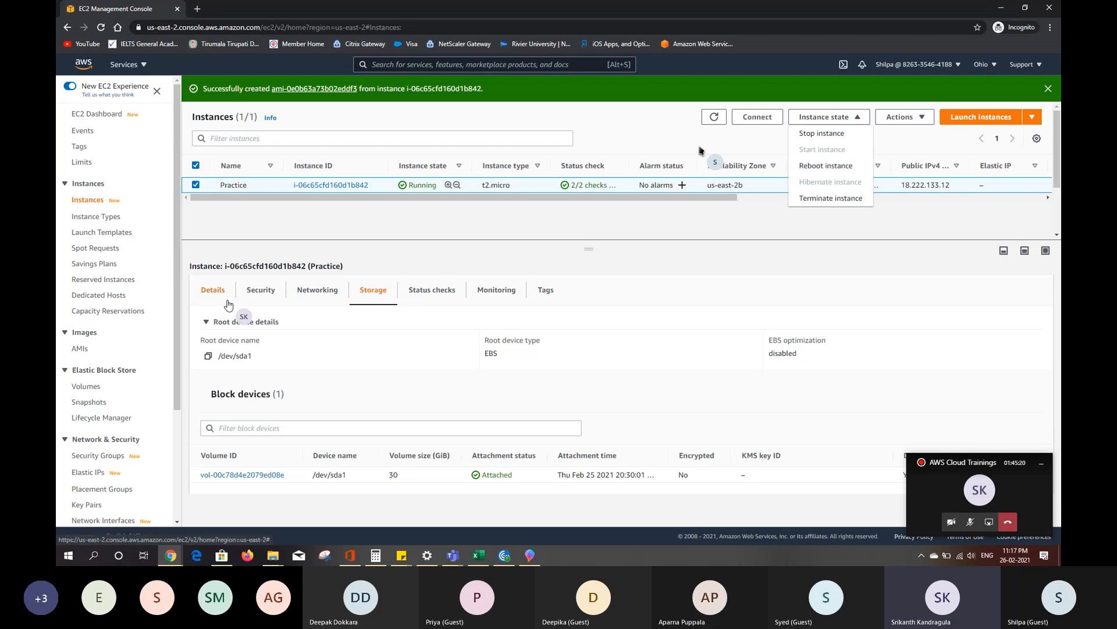
- Return to the AMI list and refresh it repeatedly to monitor the status of the practice-bkcp image
click(80, 354)
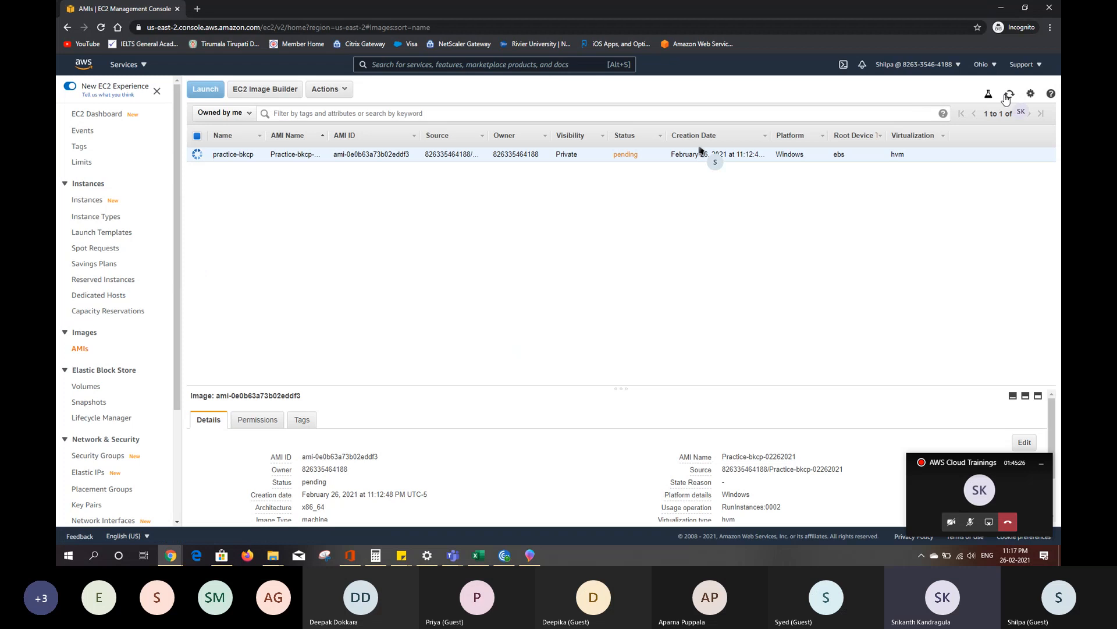
click(1006, 96)
click(1006, 95)
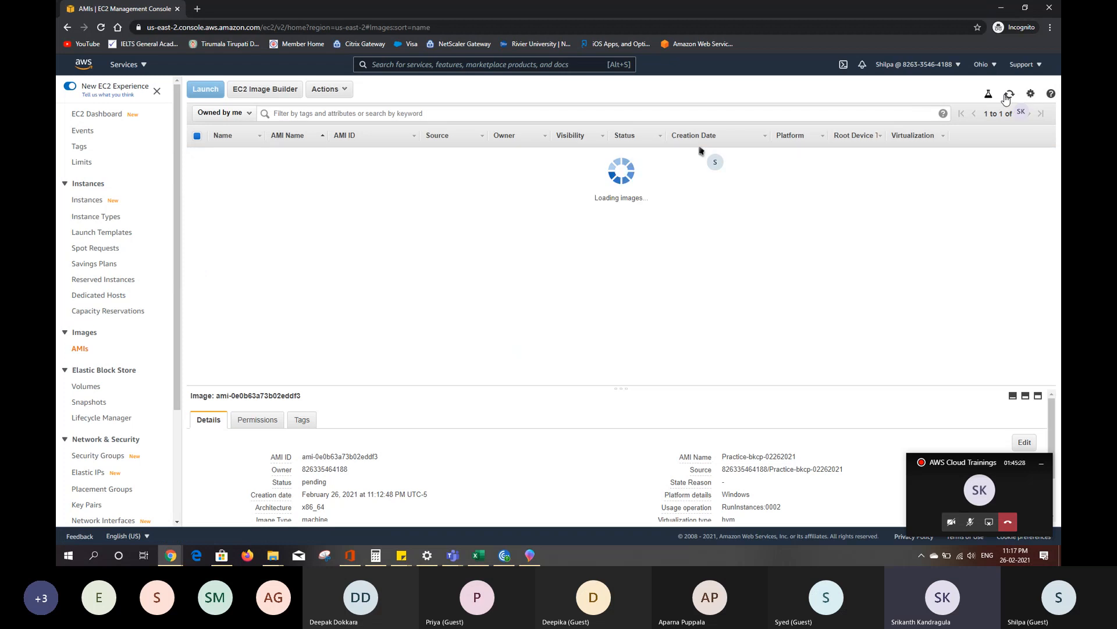
click(1007, 96)
click(1006, 96)
click(1006, 96)
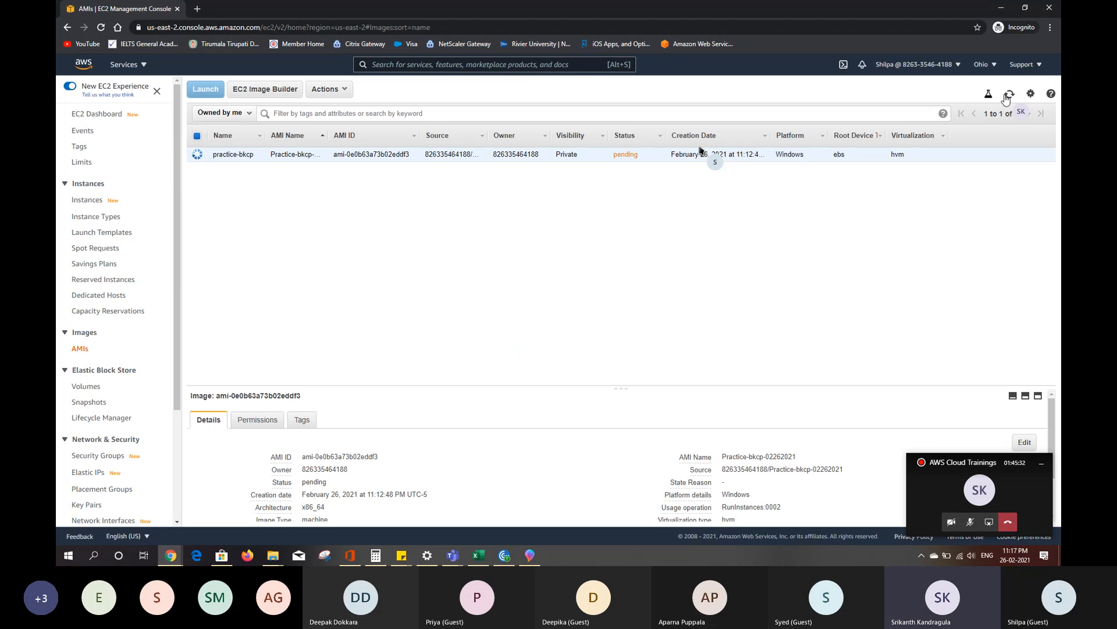
click(1006, 95)
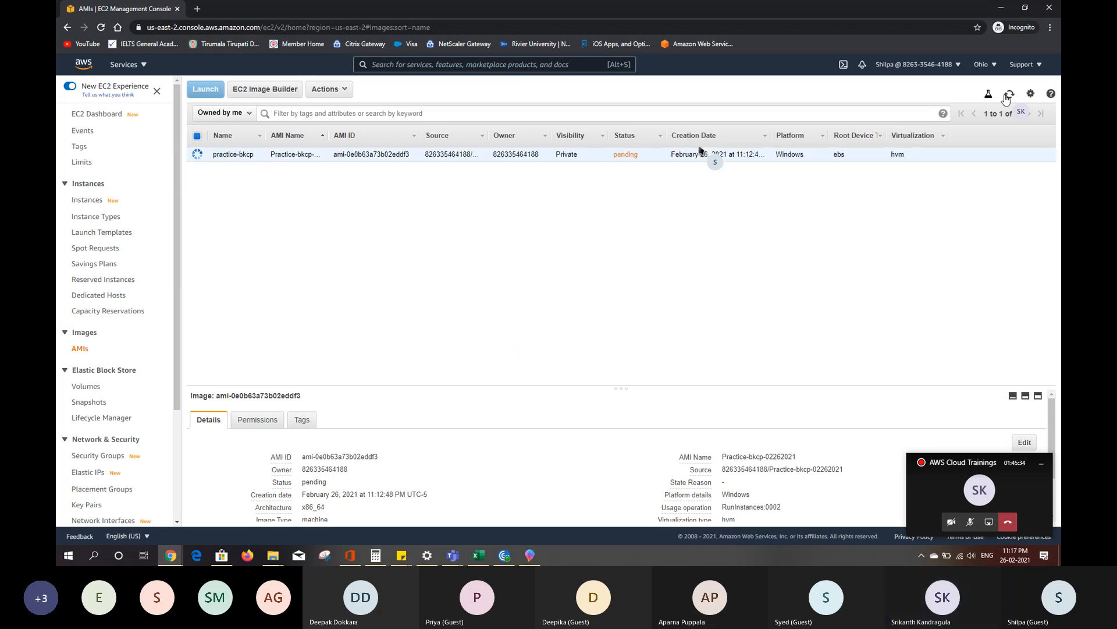
click(1006, 95)
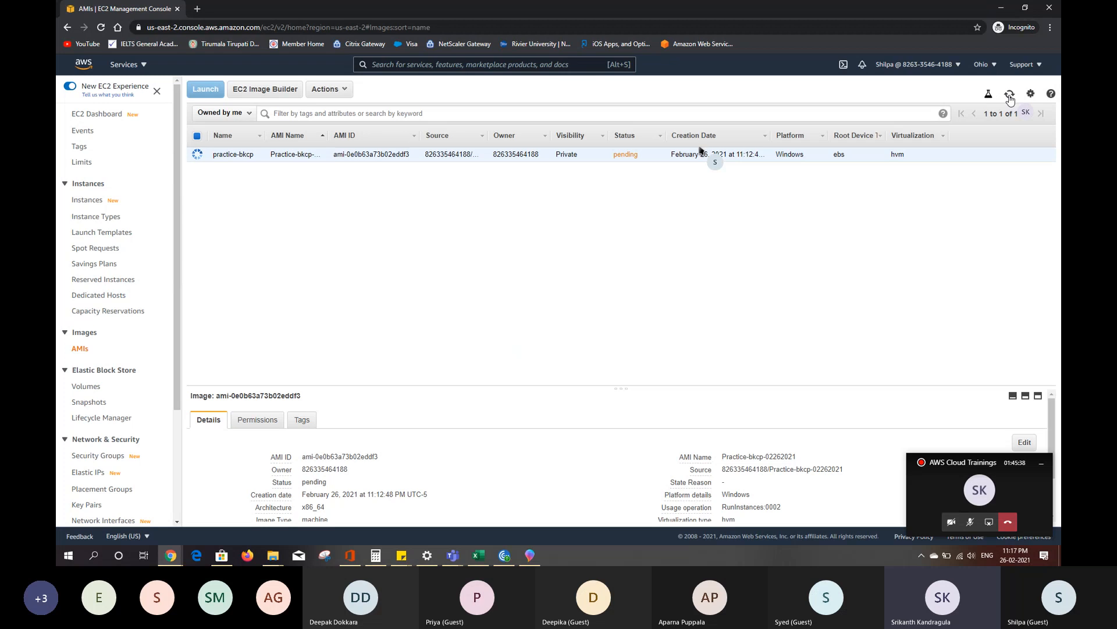
click(1010, 96)
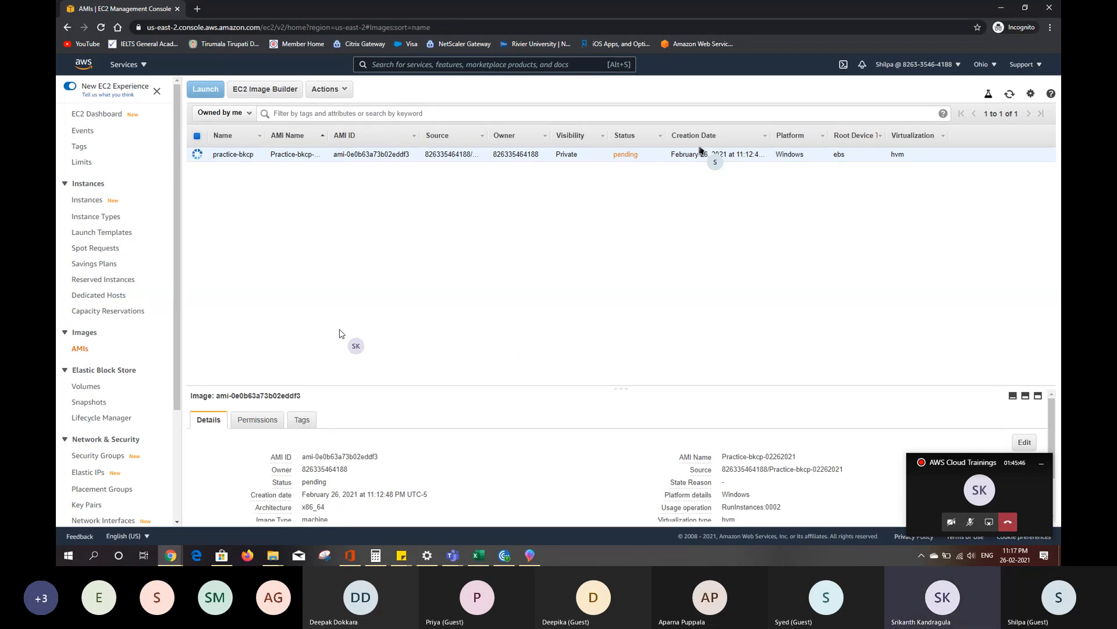
click(1010, 99)
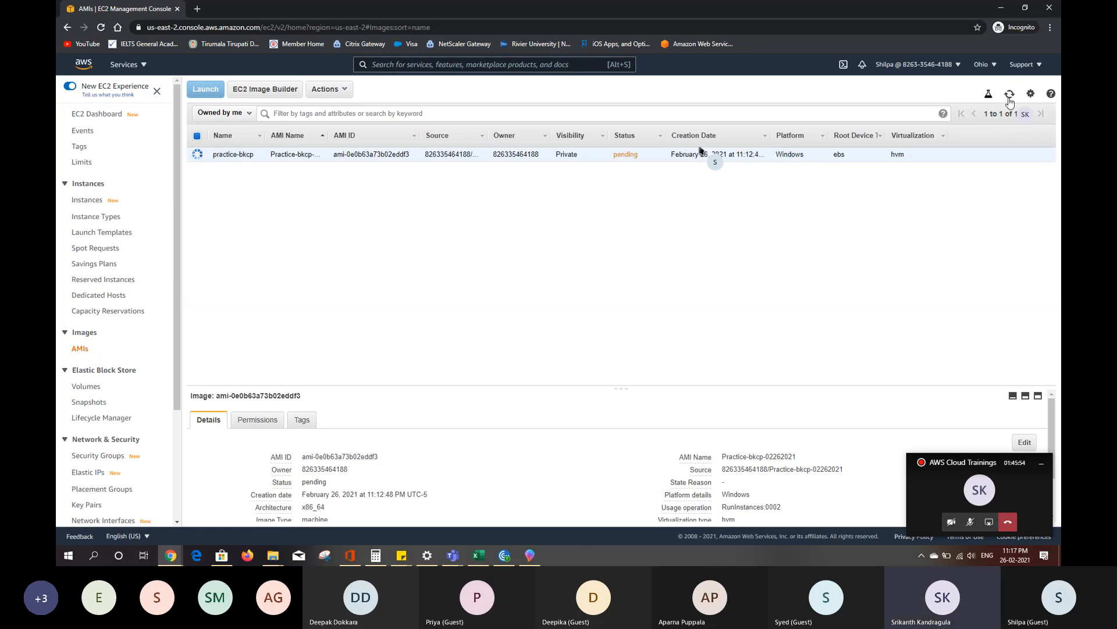
click(1010, 98)
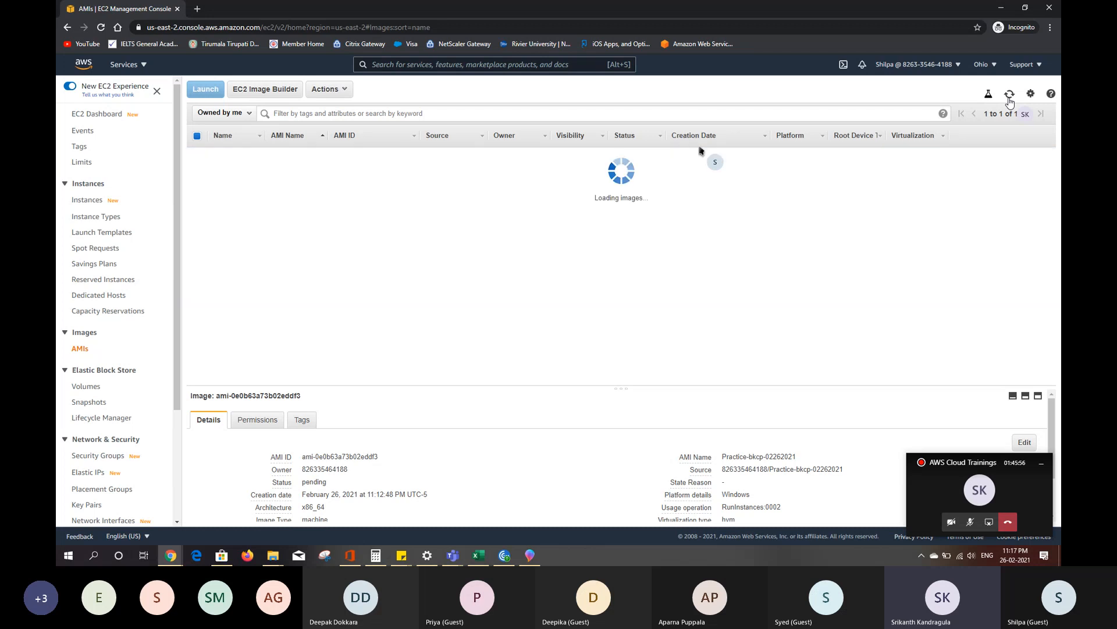
click(1010, 99)
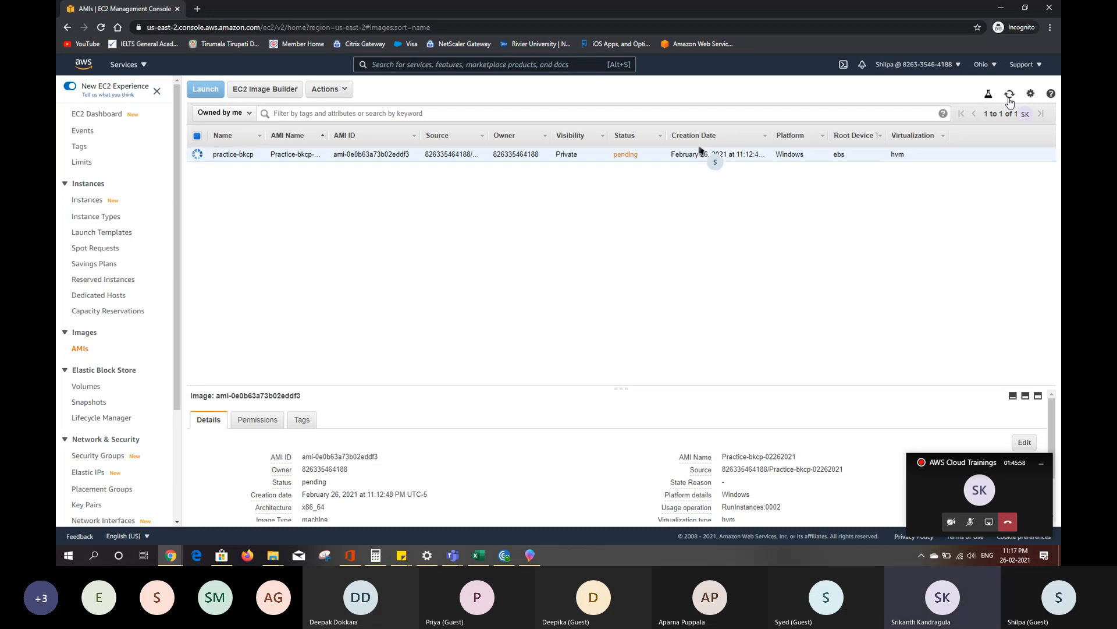
click(1009, 99)
click(1010, 99)
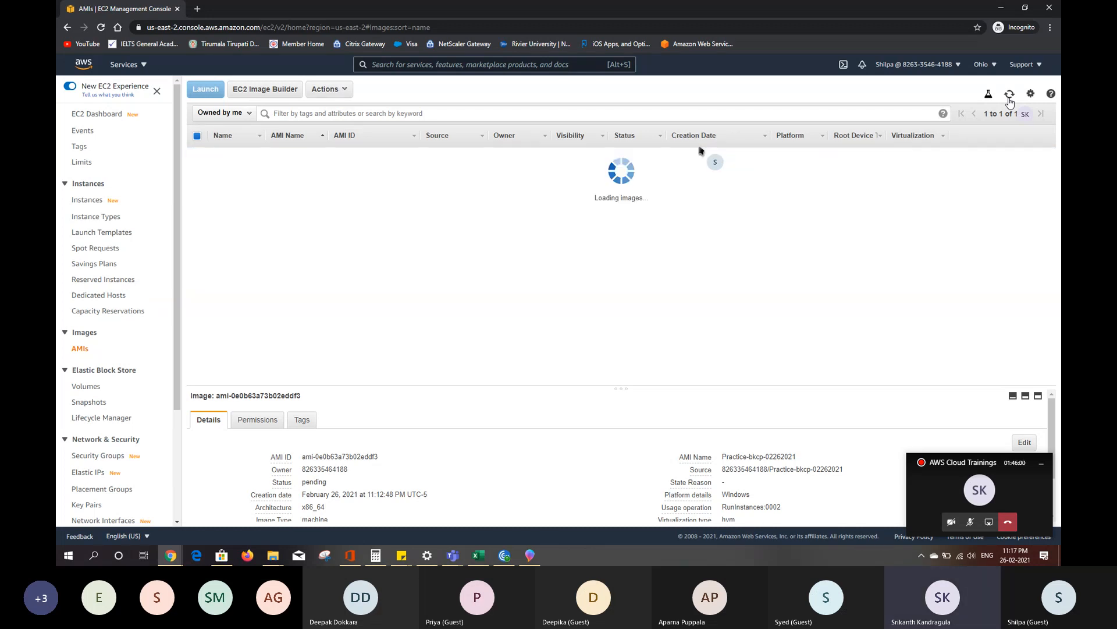
click(1009, 99)
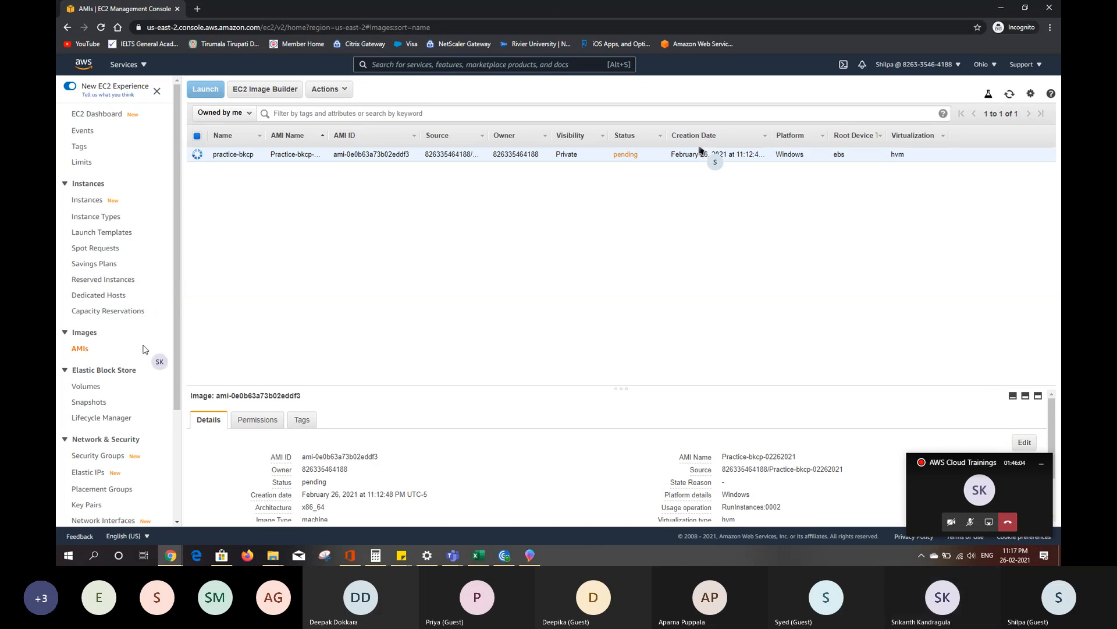
- Check the progress of both EBS snapshots and recheck the practice-bkcp image's availability in the refreshed AMI list
click(89, 402)
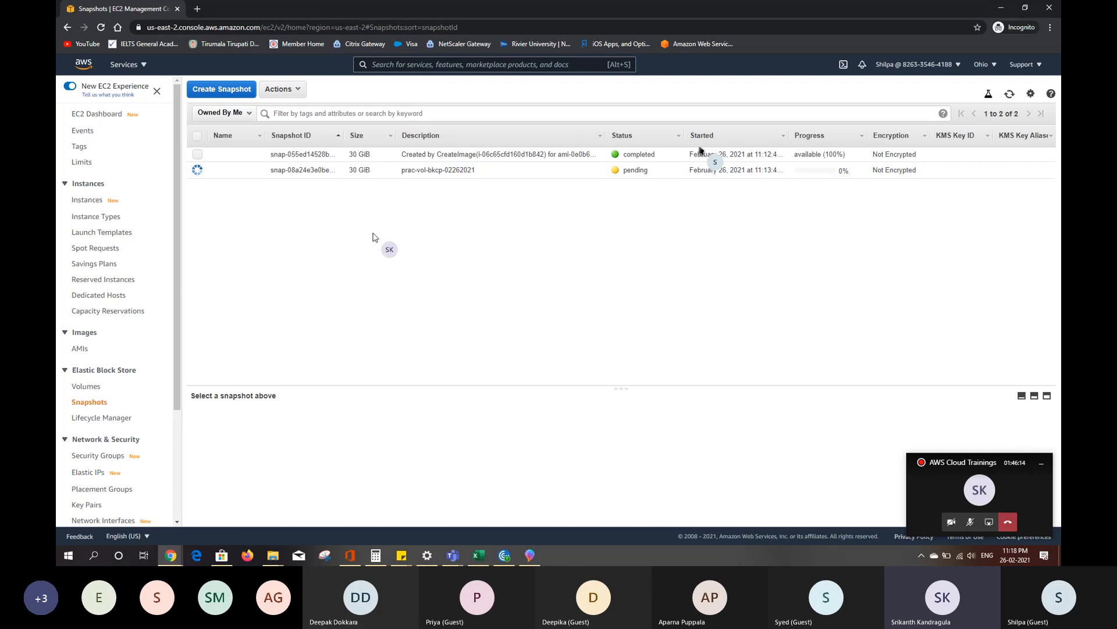
click(80, 349)
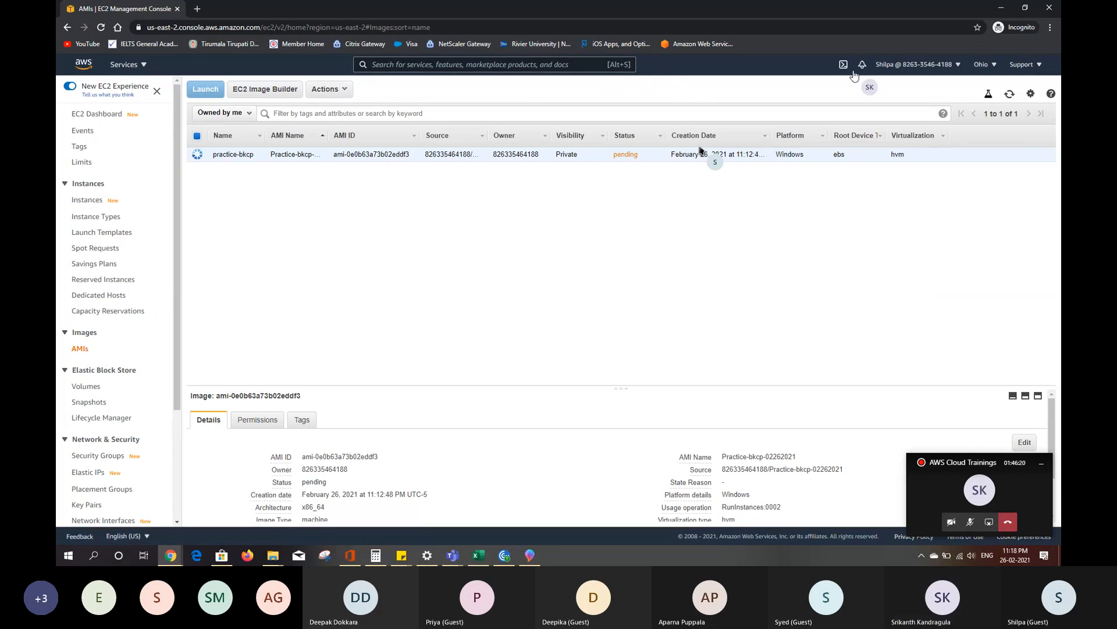
click(1010, 97)
click(1009, 96)
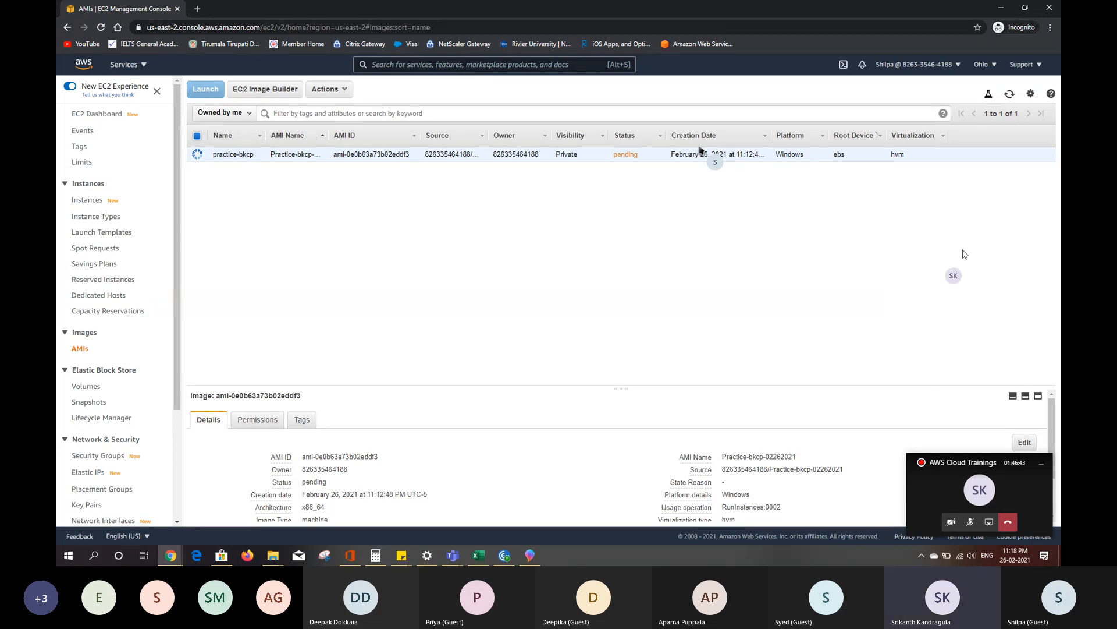
click(1011, 95)
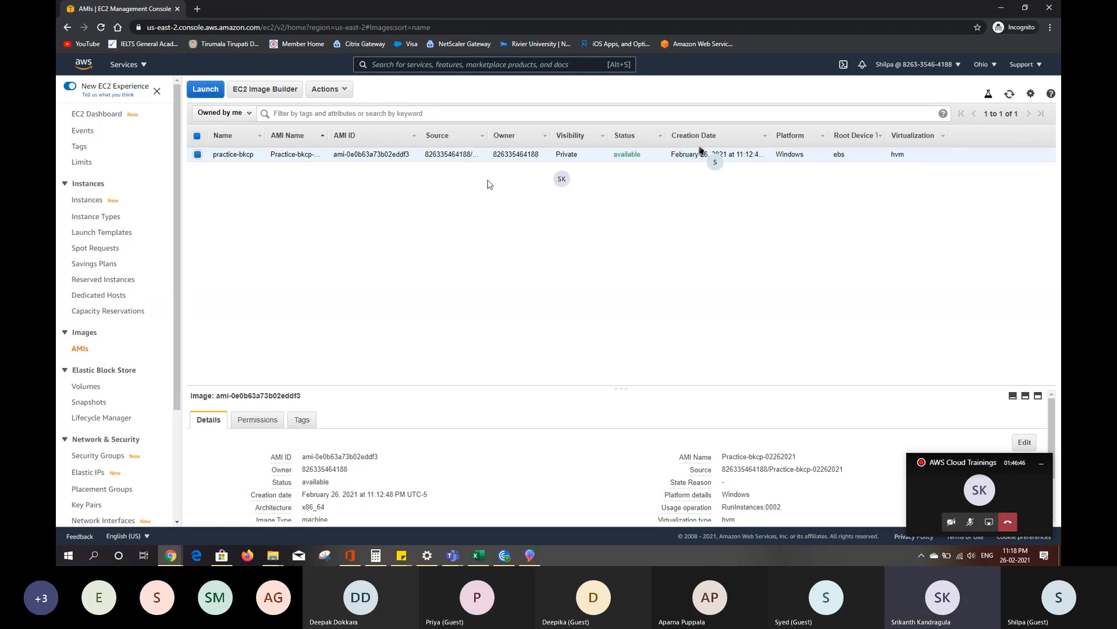
- Terminate the Practice instance from the EC2 instances list, confirm the termination and refresh the list
click(89, 200)
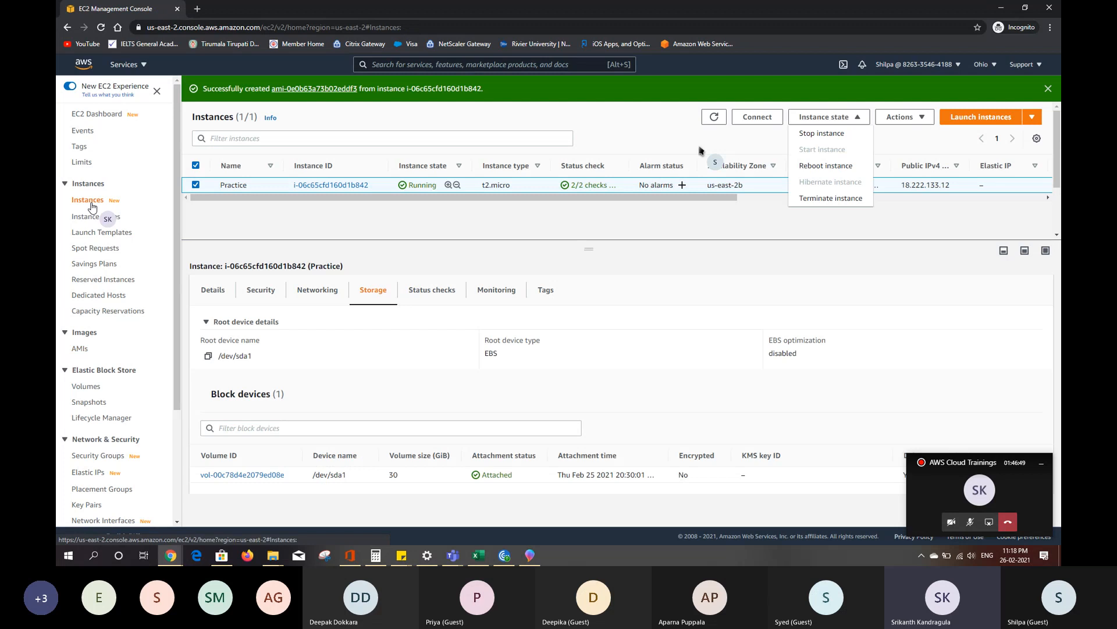
click(643, 132)
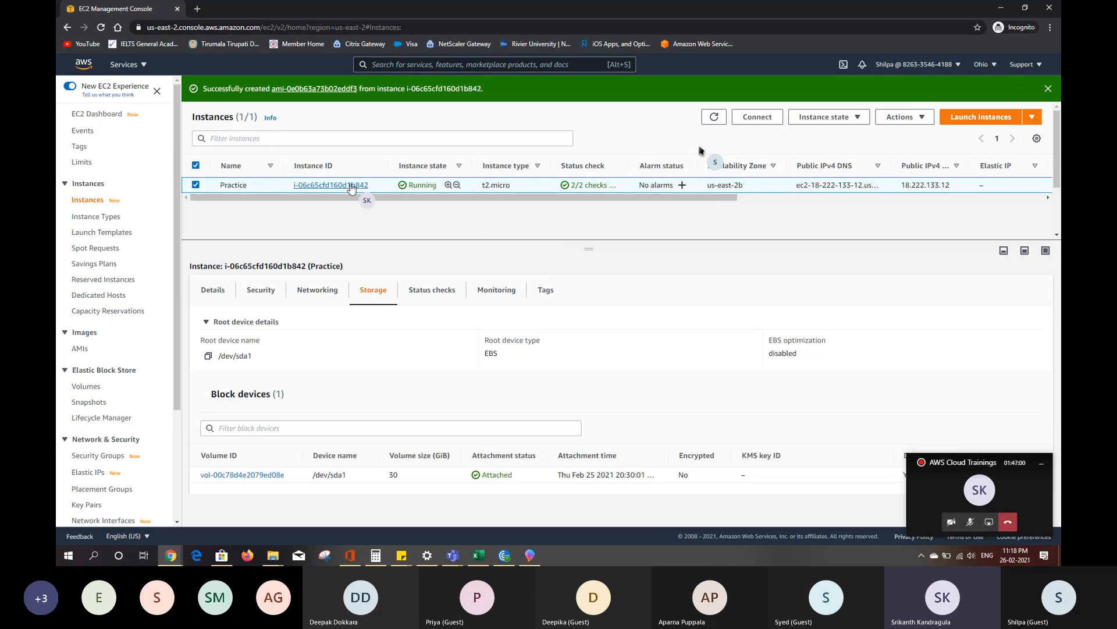
click(832, 117)
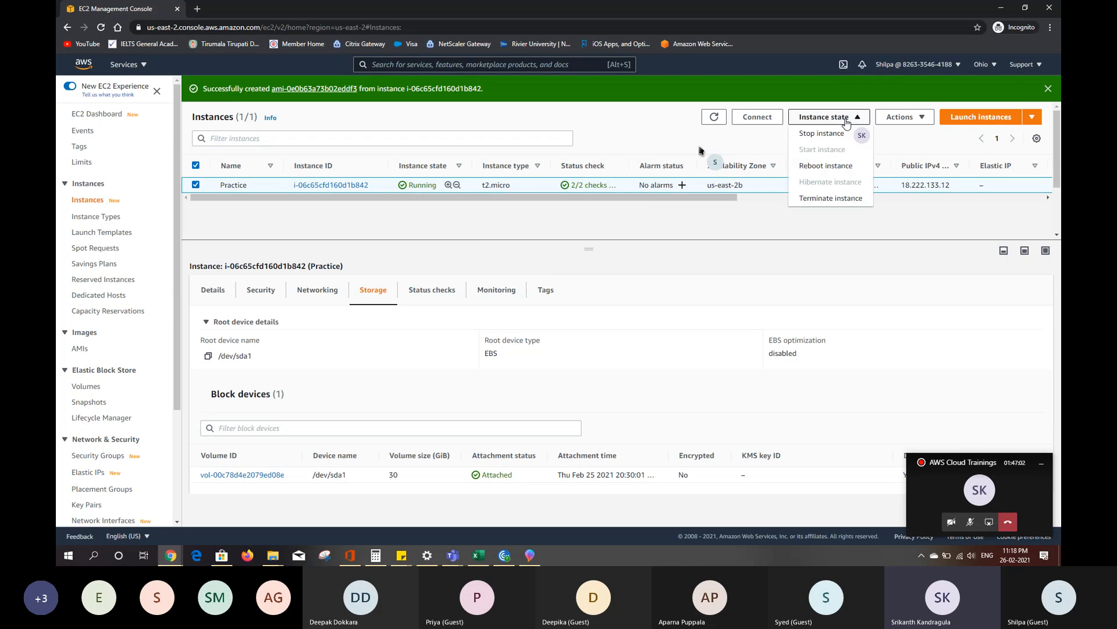
click(831, 199)
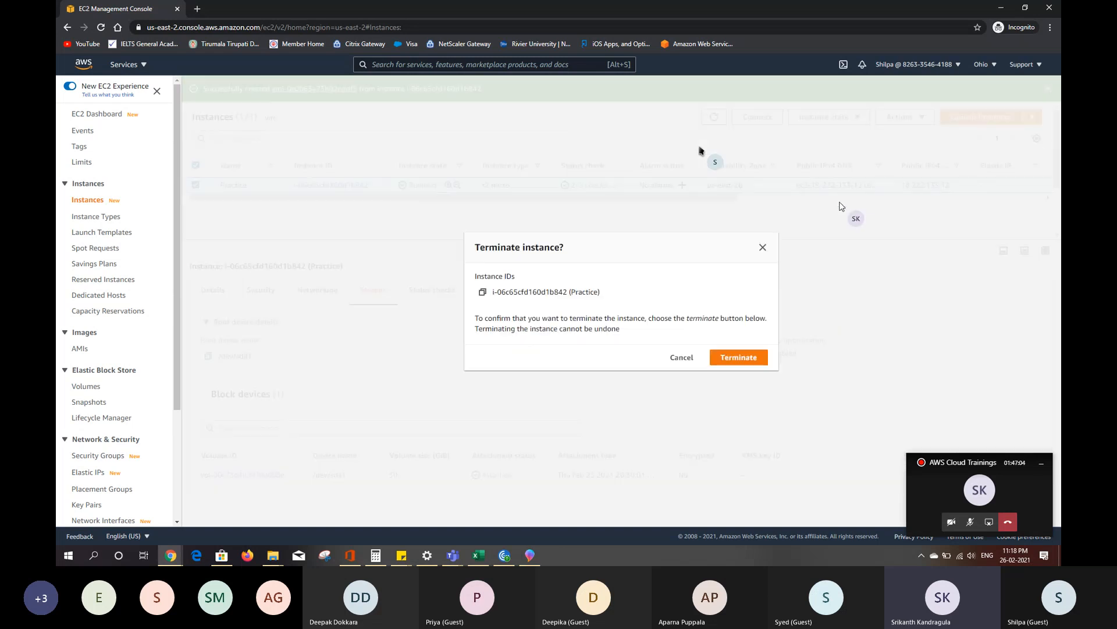
click(738, 358)
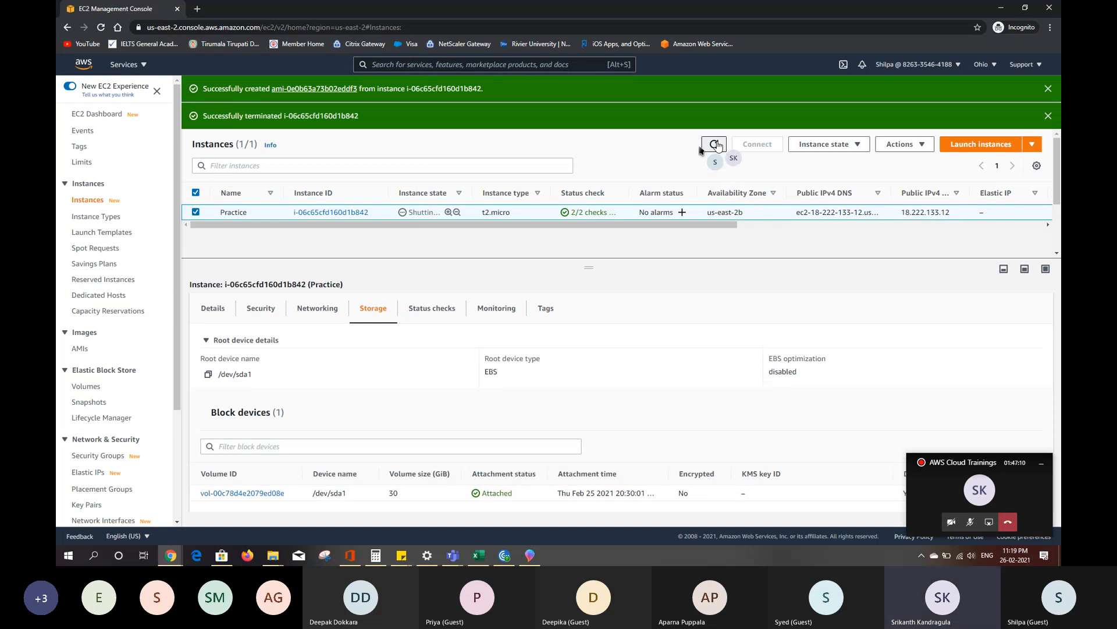
click(715, 145)
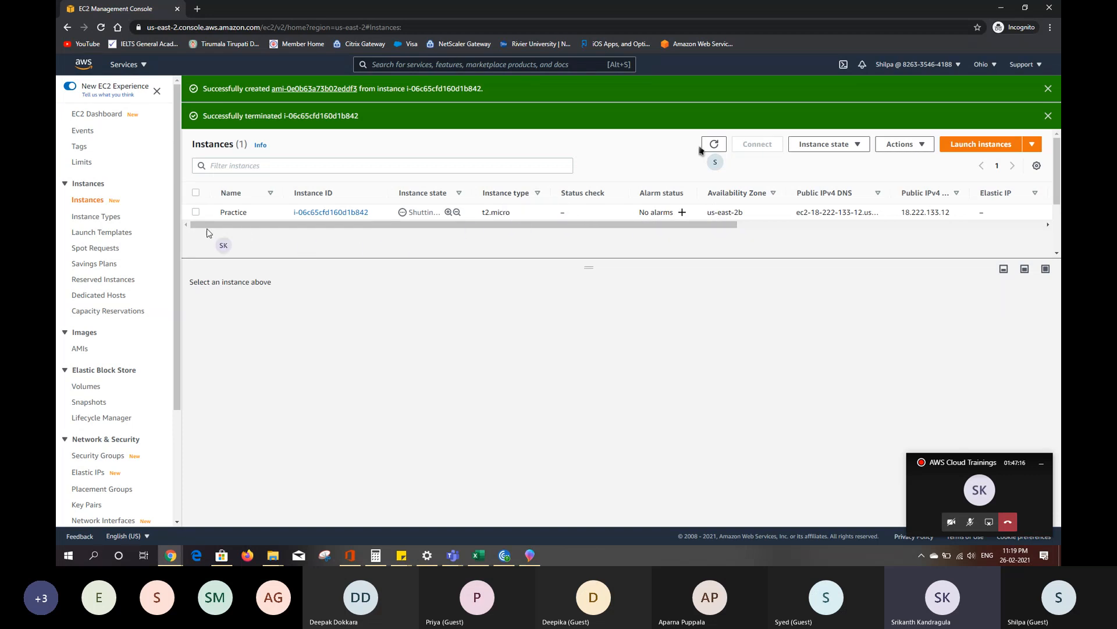
- View the terminated Practice instance's storage details and recheck the practice-bkcp image in the AMI list
click(196, 213)
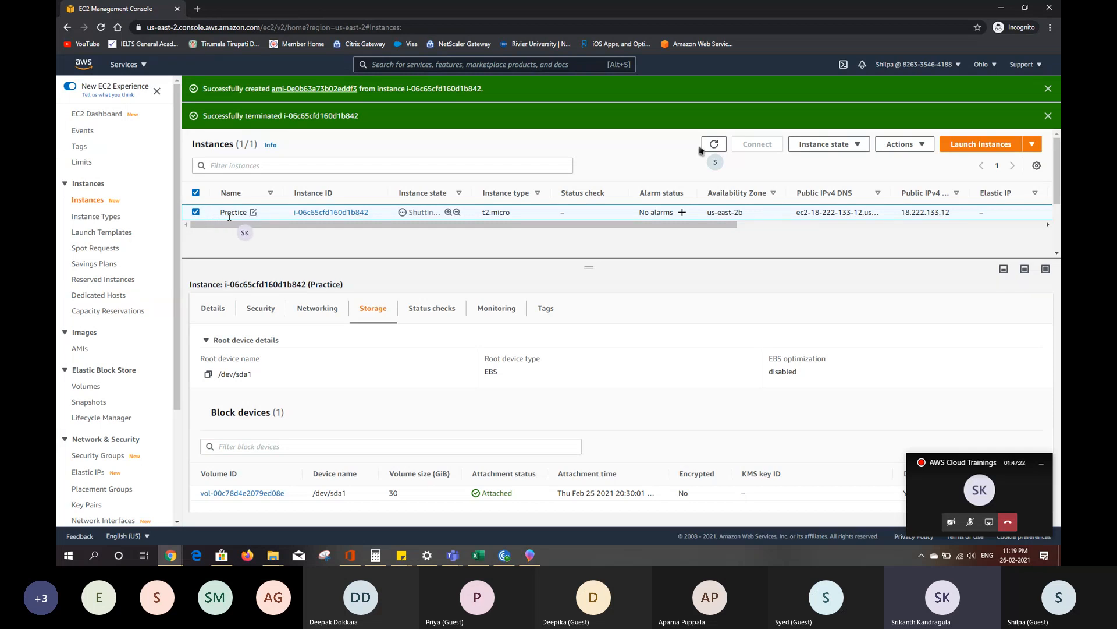
click(195, 213)
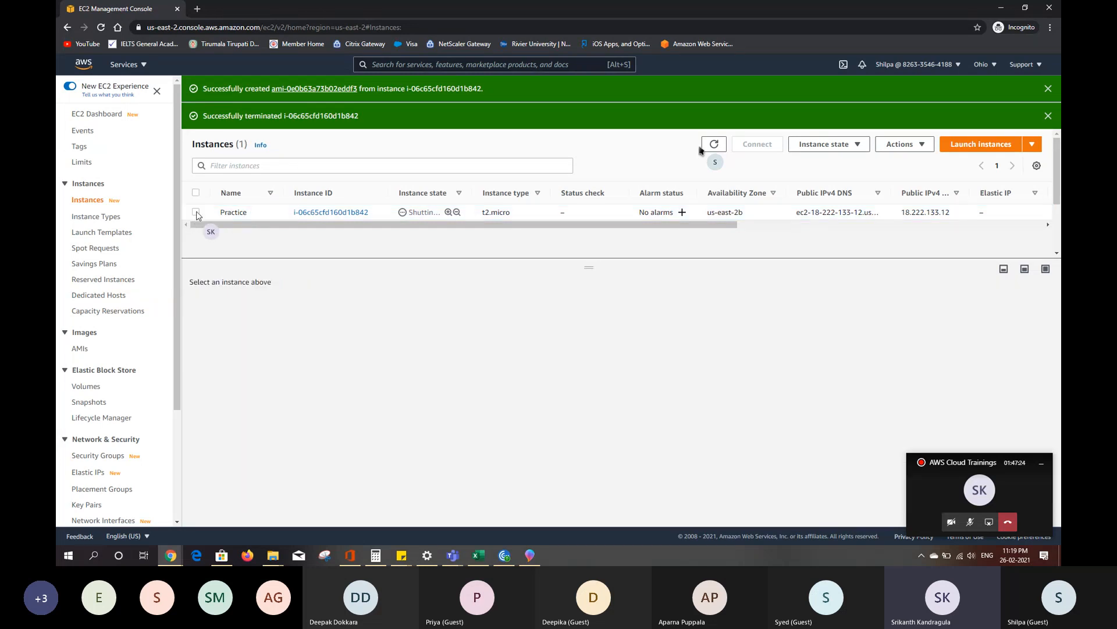
click(81, 350)
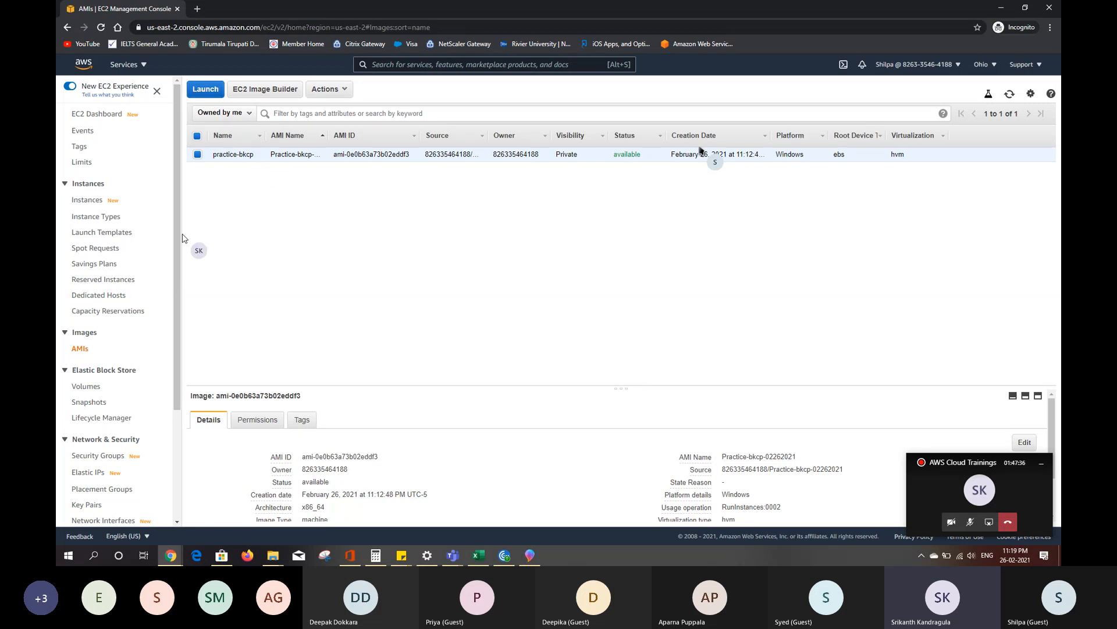
- Start launching a new instance from the instances list, choosing the Practice-bkcp-02262021 image from the self-owned AMIs
click(98, 204)
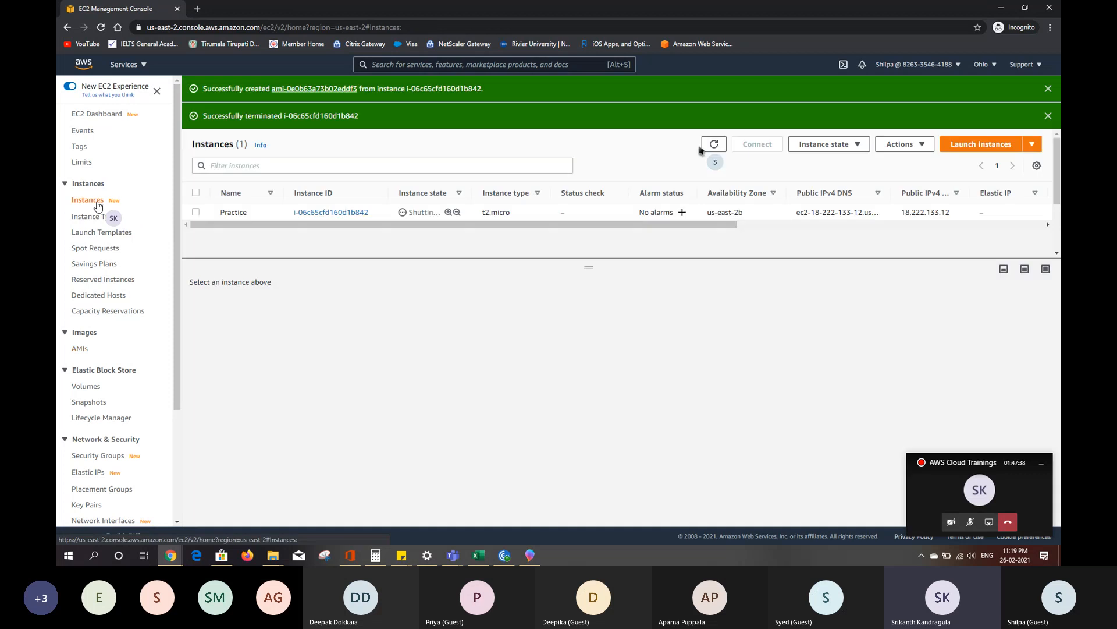
click(981, 149)
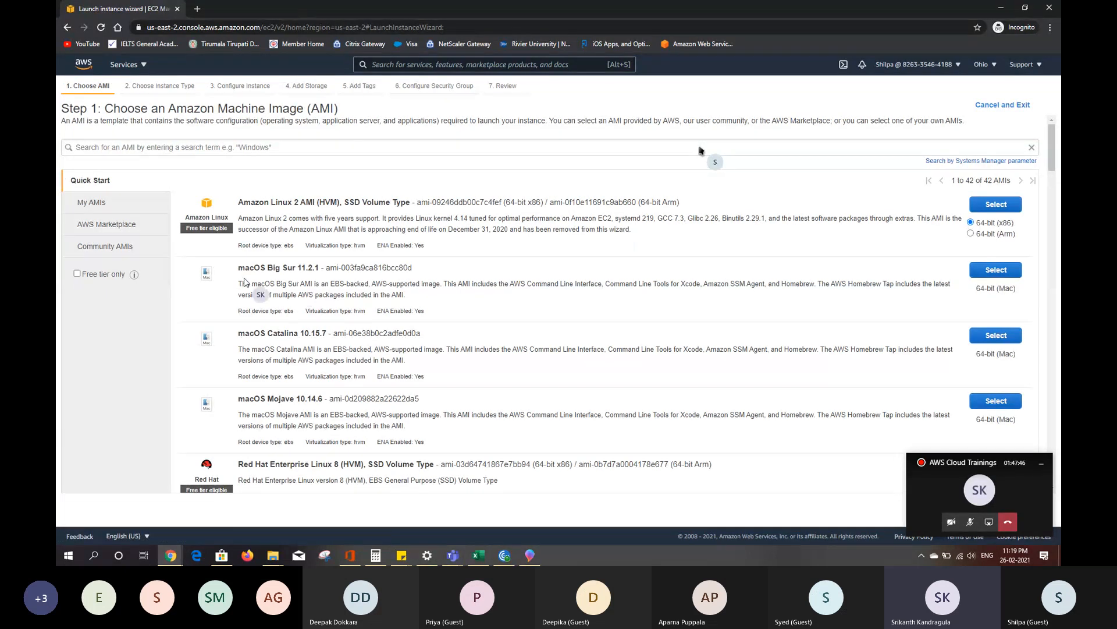
click(108, 210)
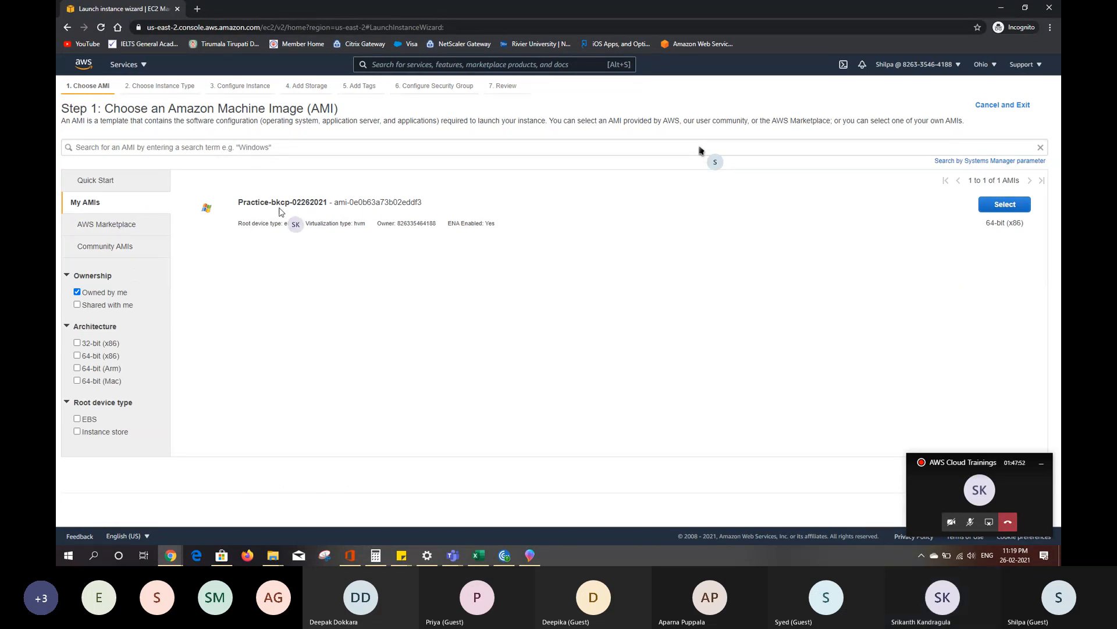
click(117, 185)
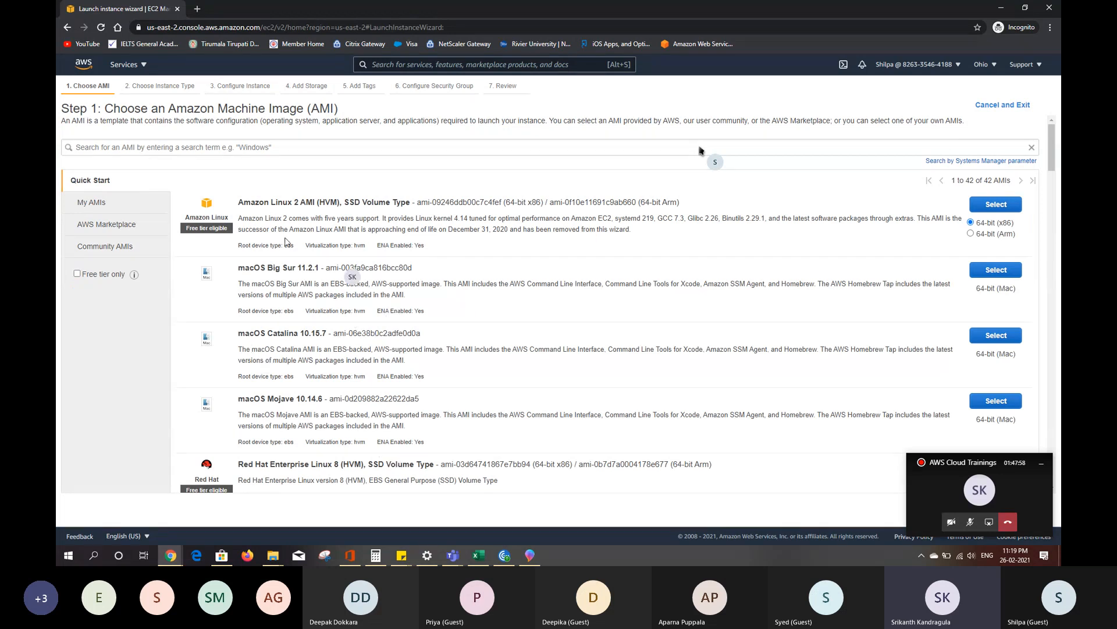
click(90, 205)
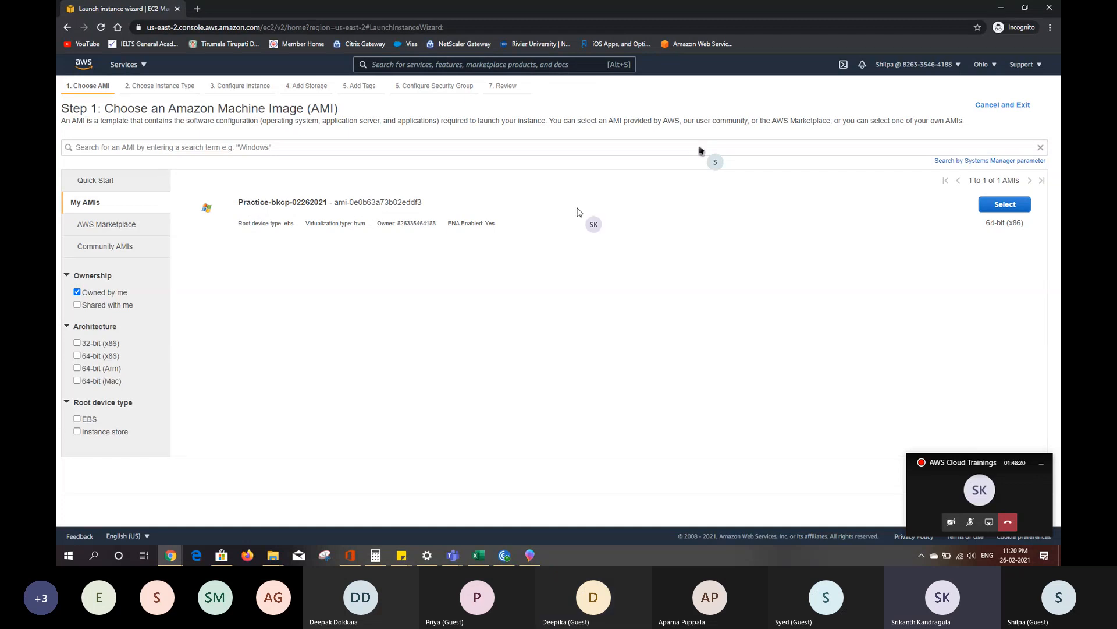
click(1002, 205)
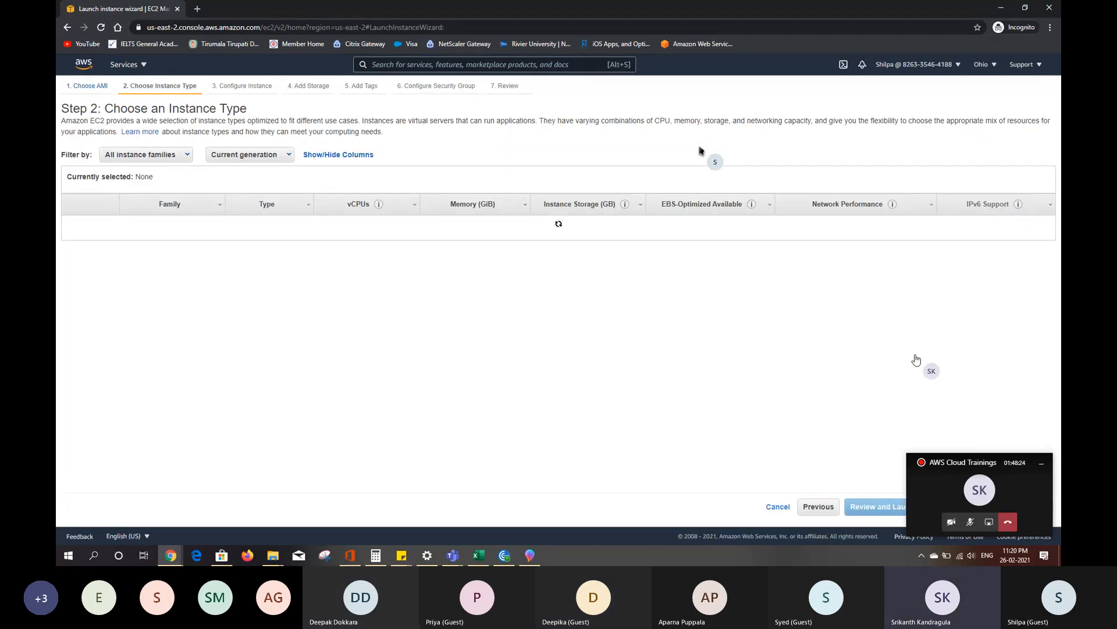
- Try to launch the t2.micro instance with the existing Test key pair, acknowledging access to its private key file
click(1042, 464)
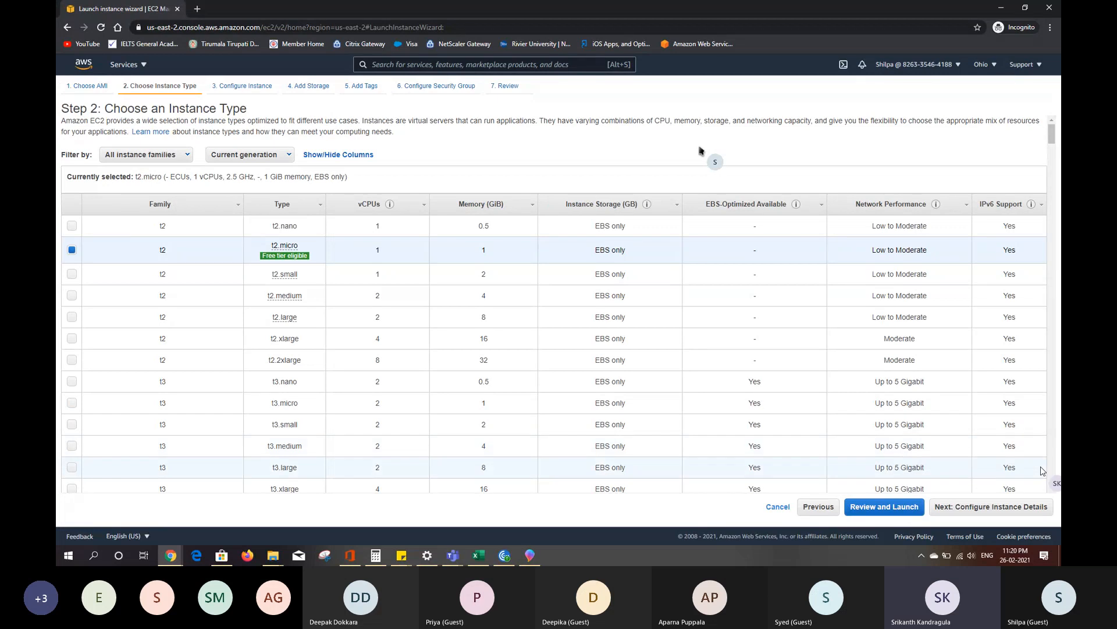
click(913, 507)
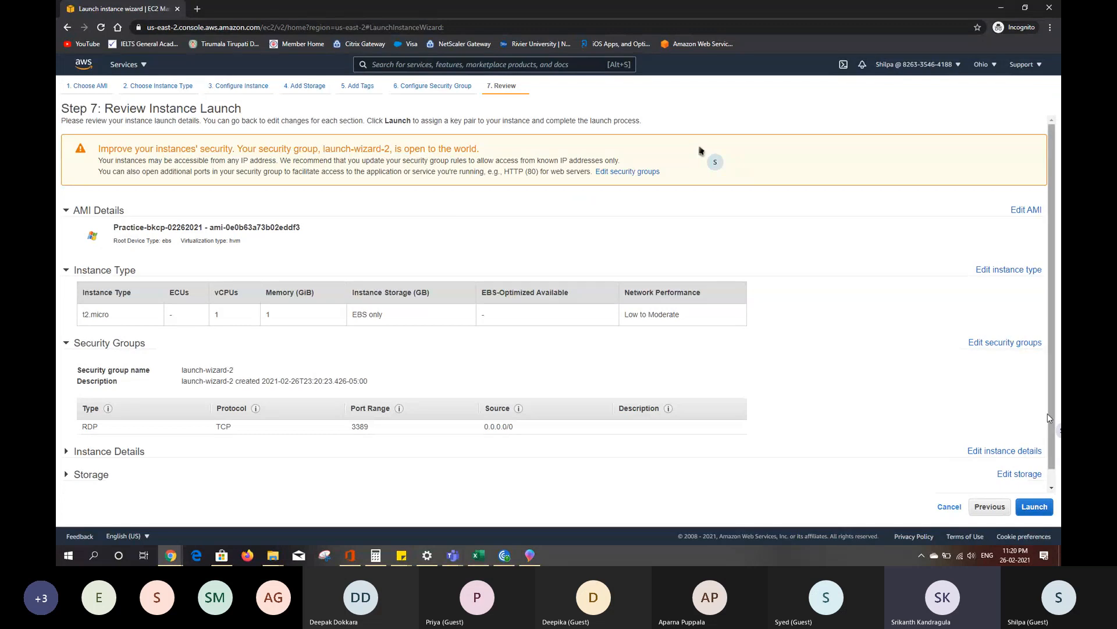
click(1035, 507)
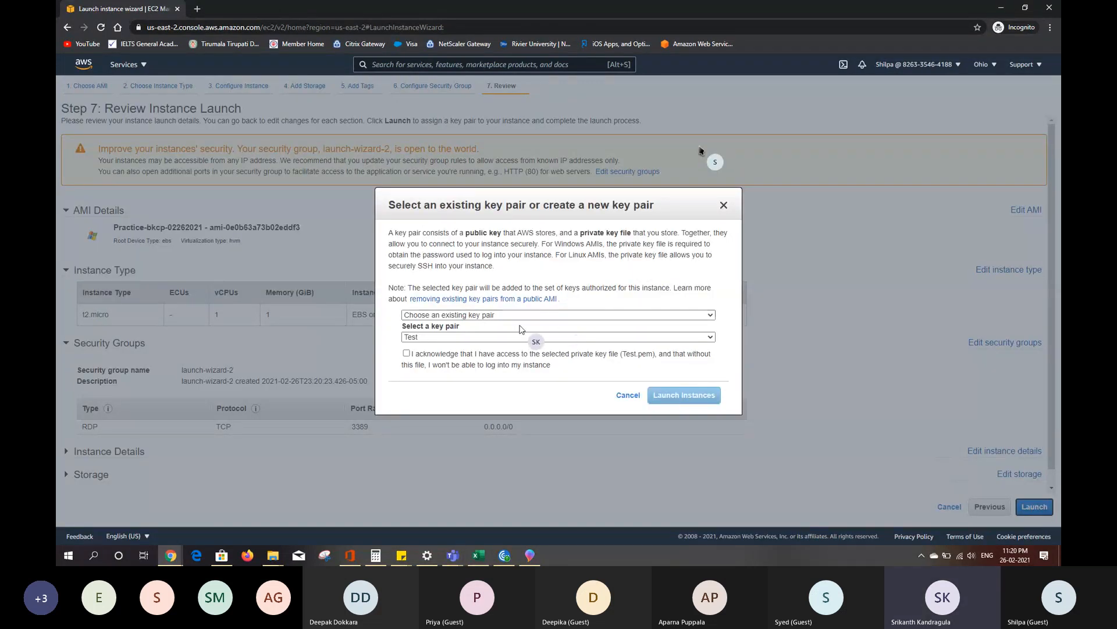
click(407, 355)
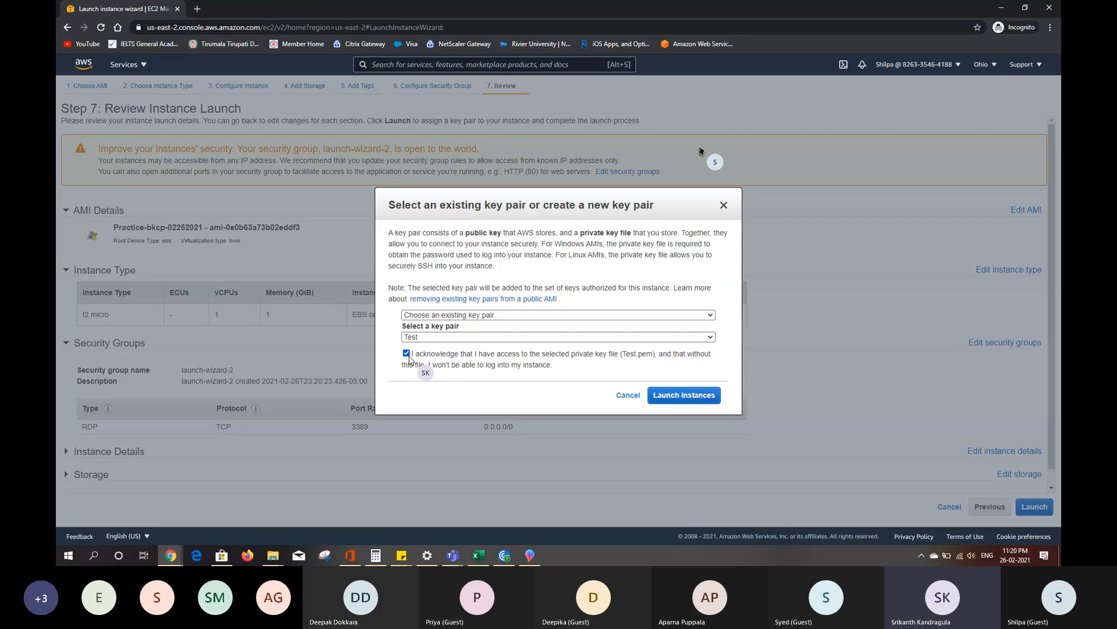
click(685, 396)
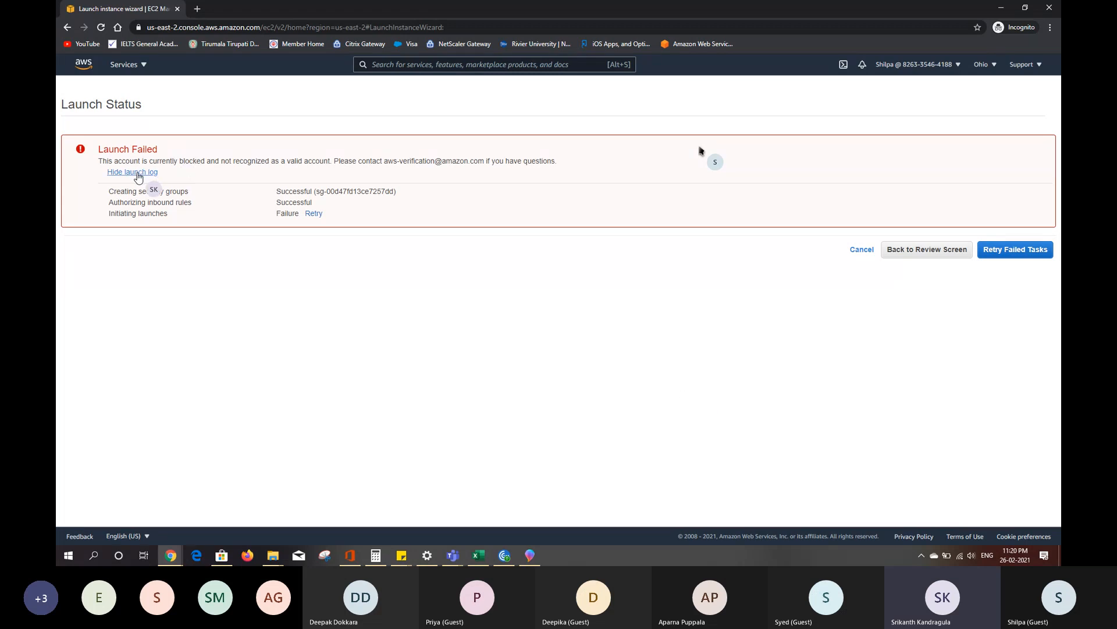
- Retry the failed launch tasks, examine the launch log, and cancel back to the instances list
click(133, 172)
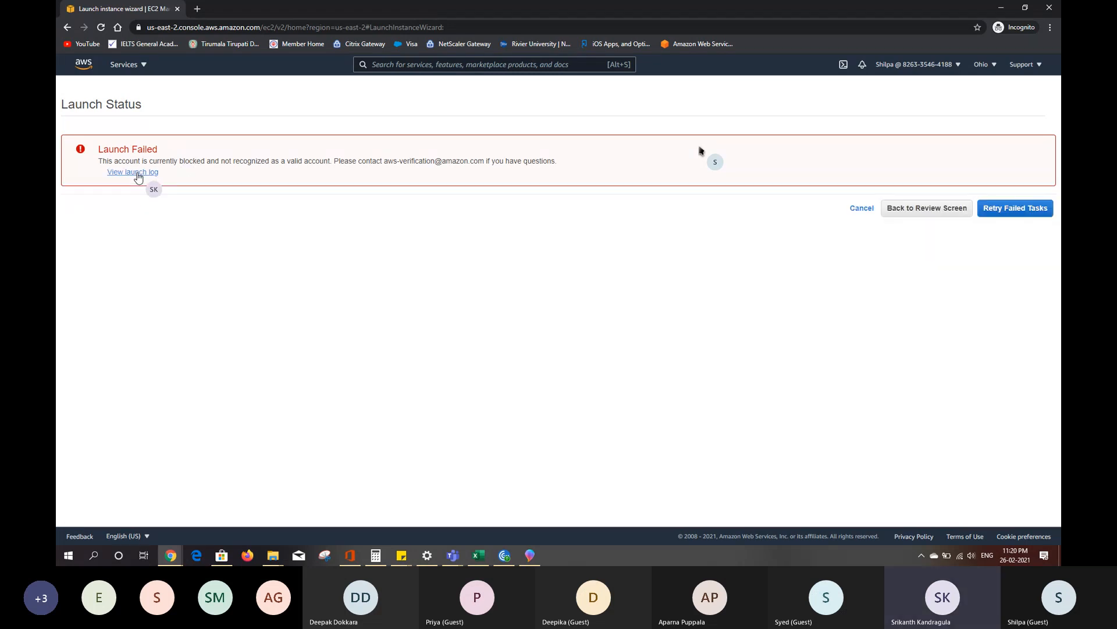
click(136, 172)
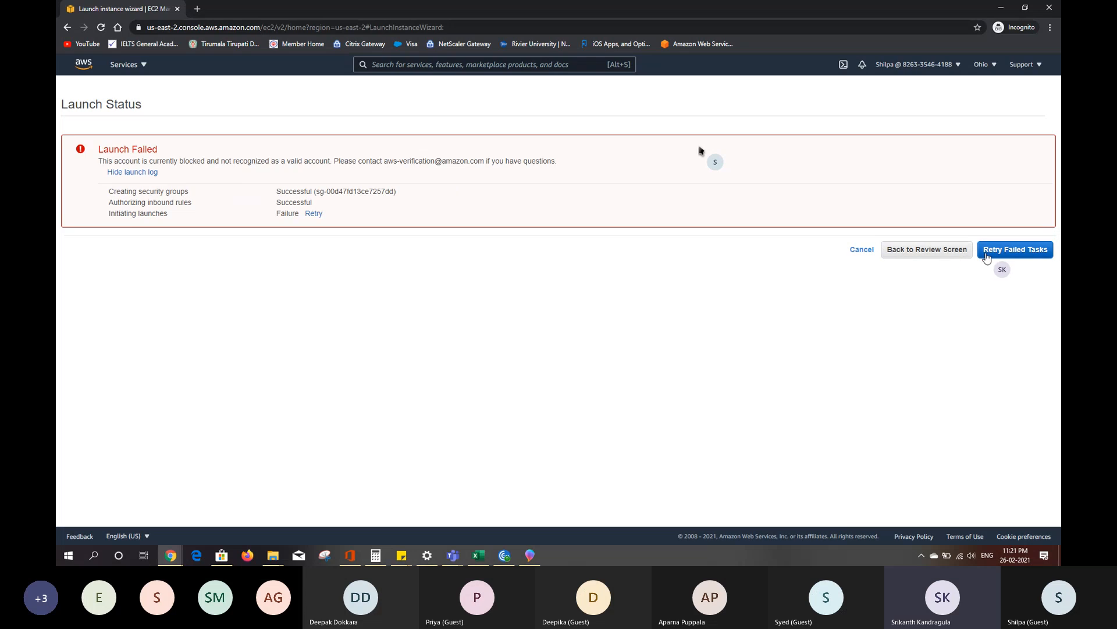
click(1003, 251)
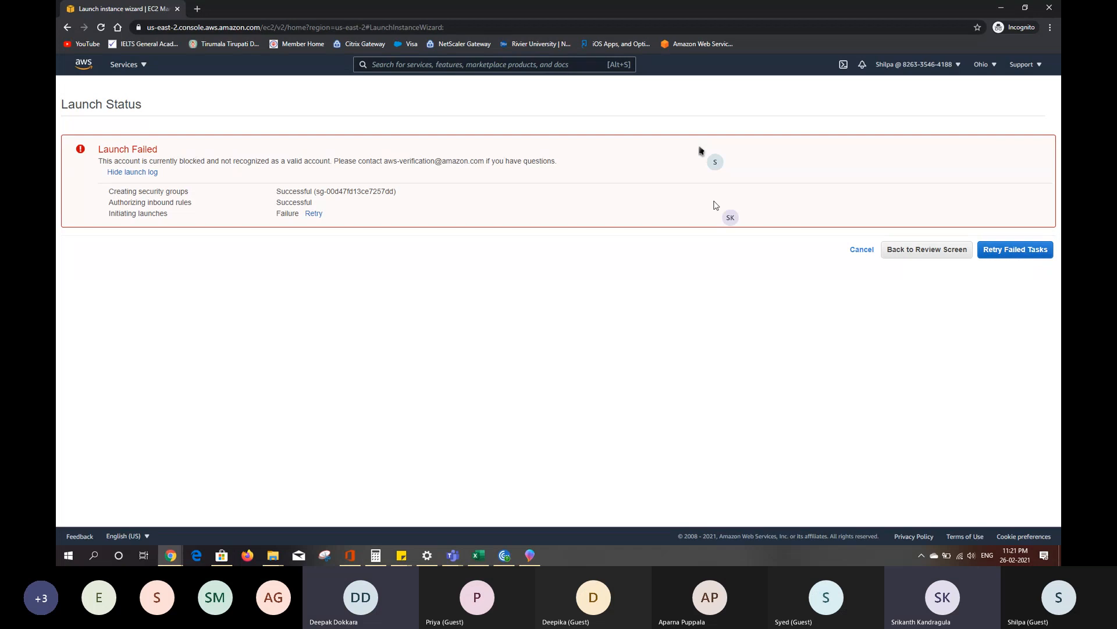
click(134, 173)
click(134, 172)
click(867, 254)
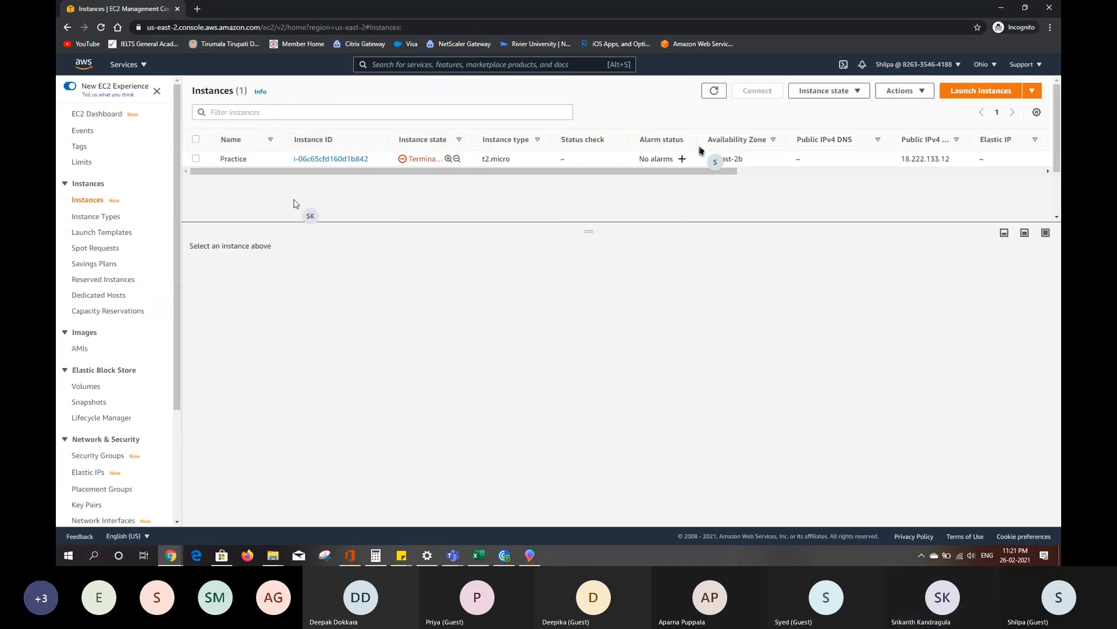
- Try to launch a t2.micro instance directly from the practice-bkcp image in the AMI list, using the Test key pair
click(82, 350)
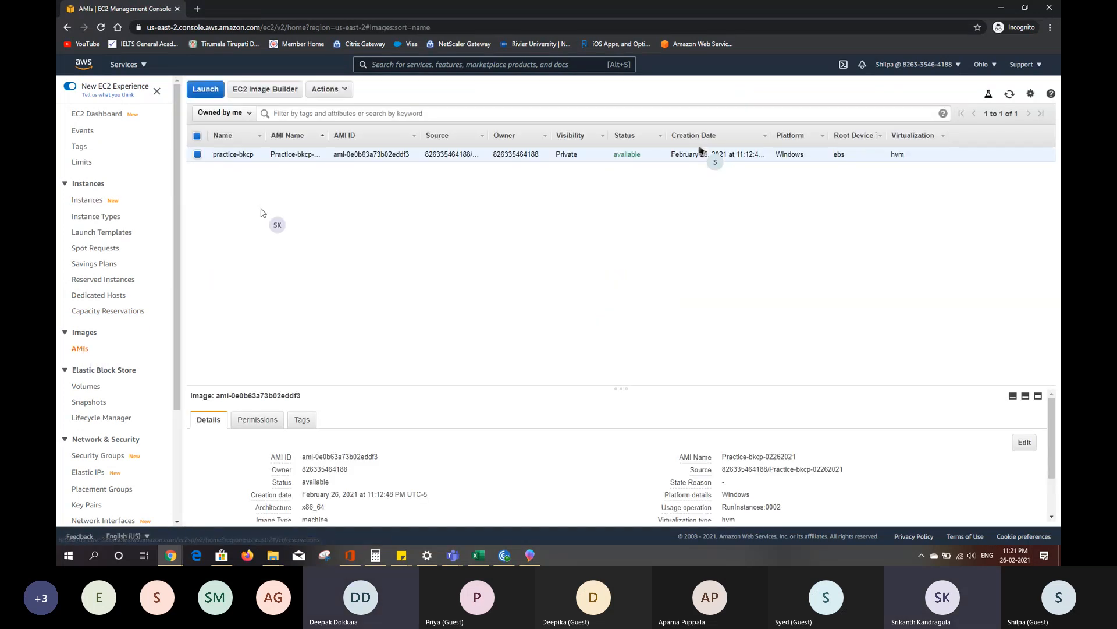
click(205, 89)
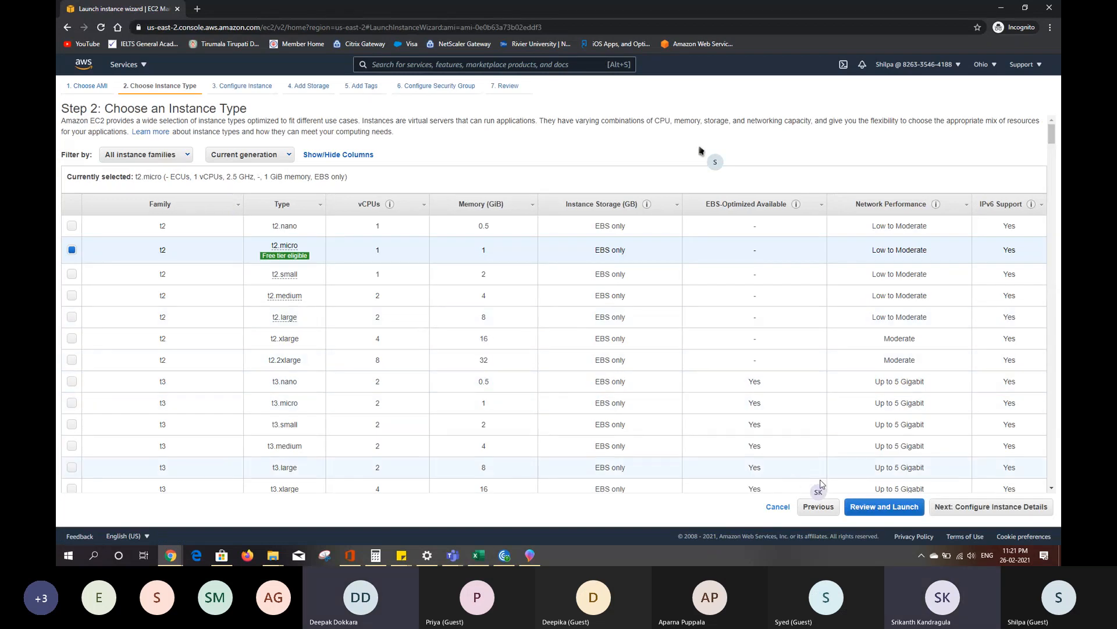
click(885, 510)
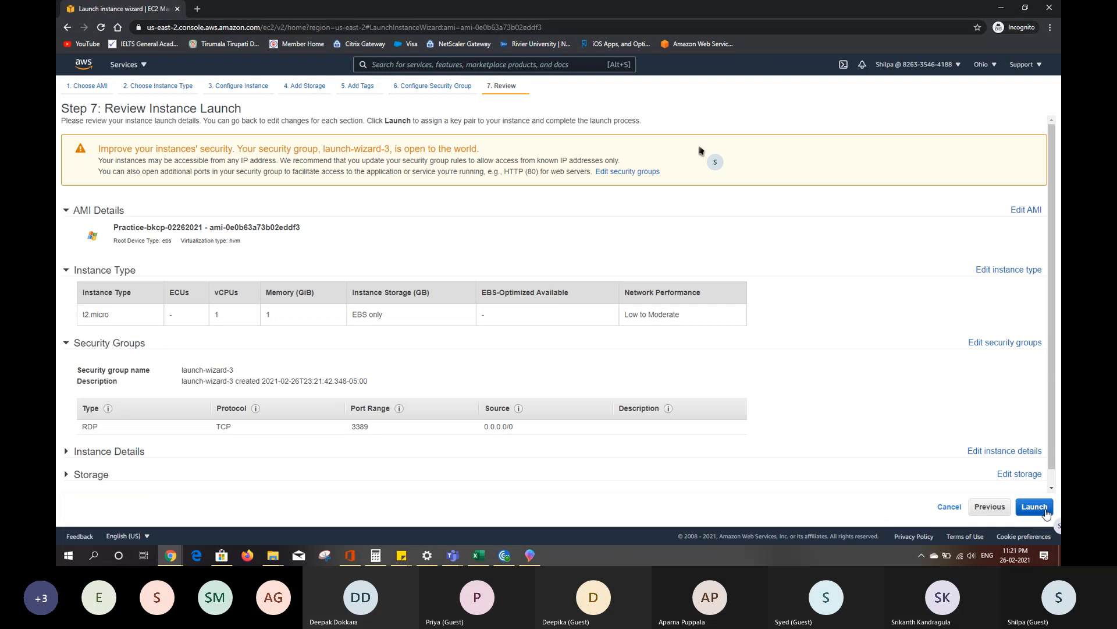
click(1042, 508)
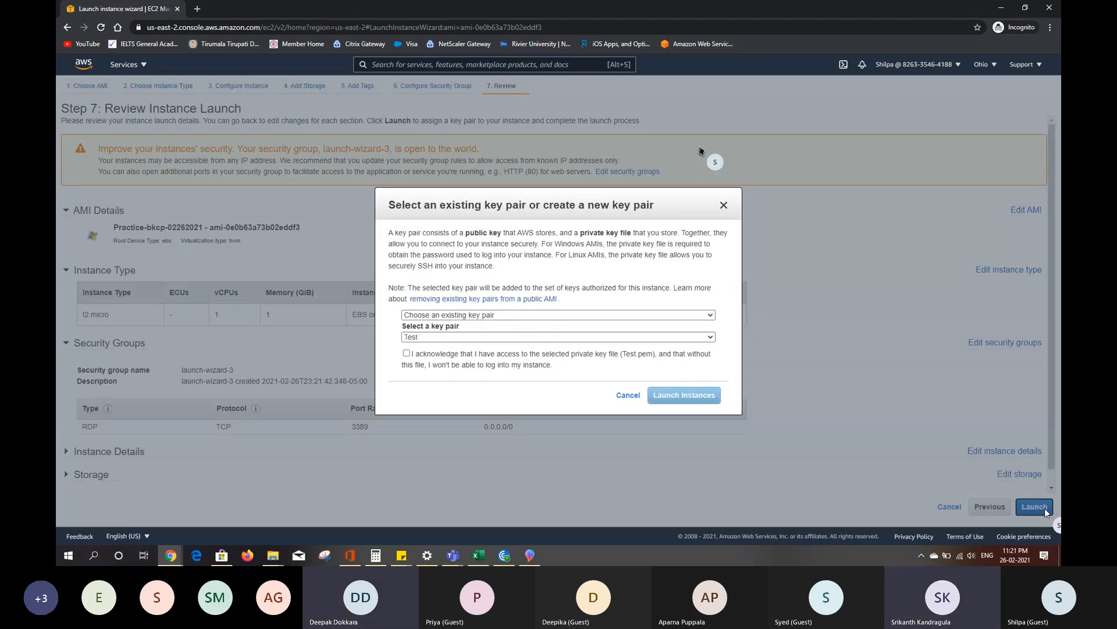
click(406, 353)
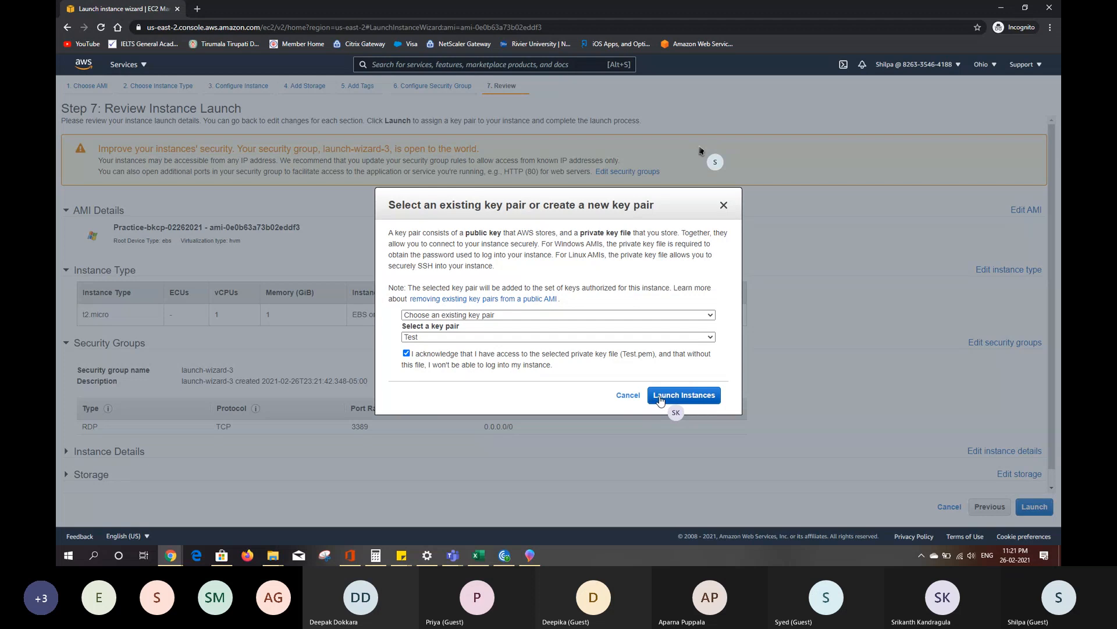
click(663, 398)
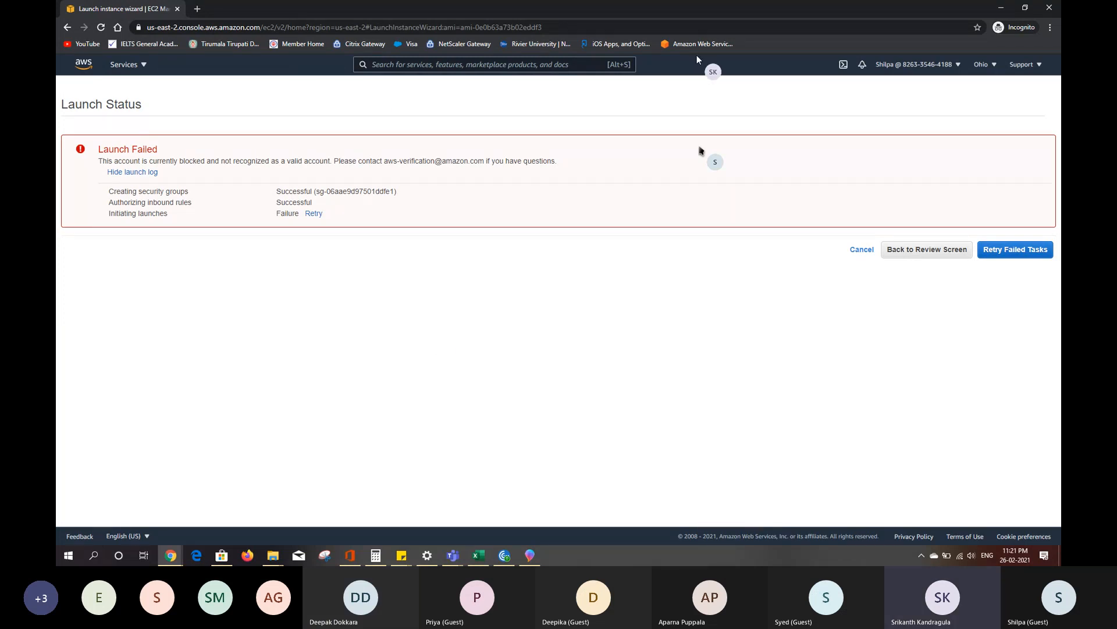
- Switch to the other Chrome window and bring up its EC2 Volumes page
click(1003, 8)
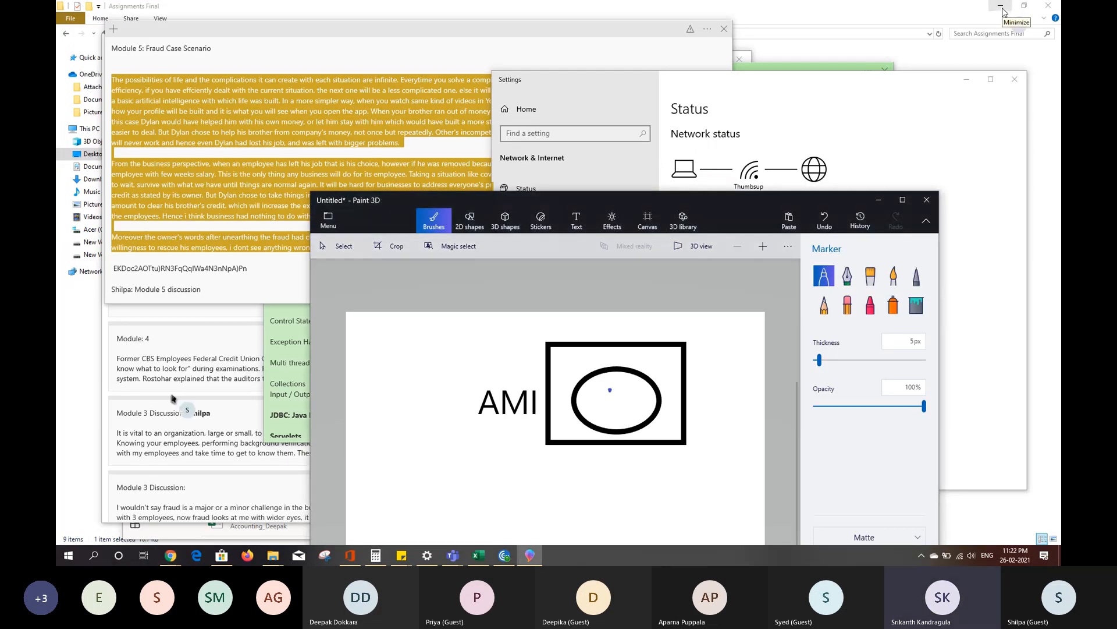
mouse_move(170, 556)
click(133, 518)
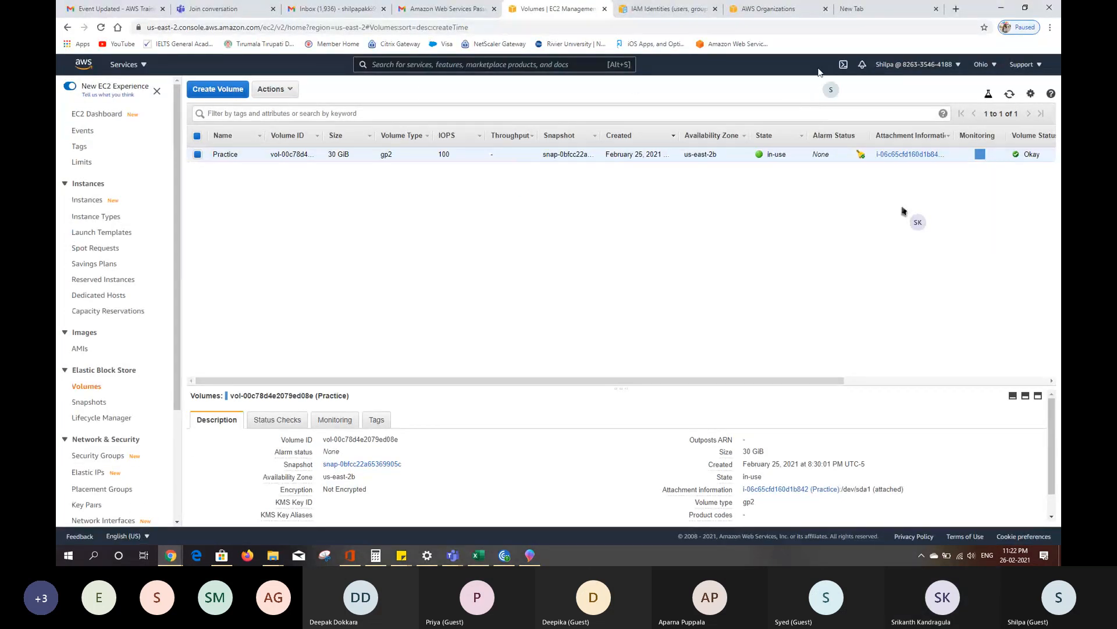
click(656, 9)
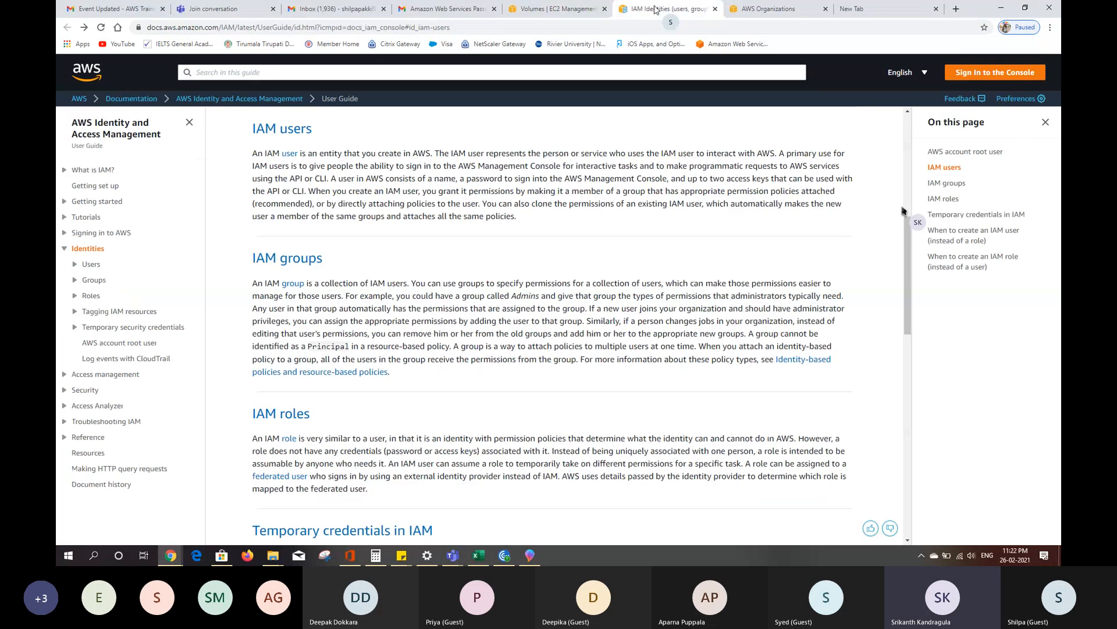
click(557, 9)
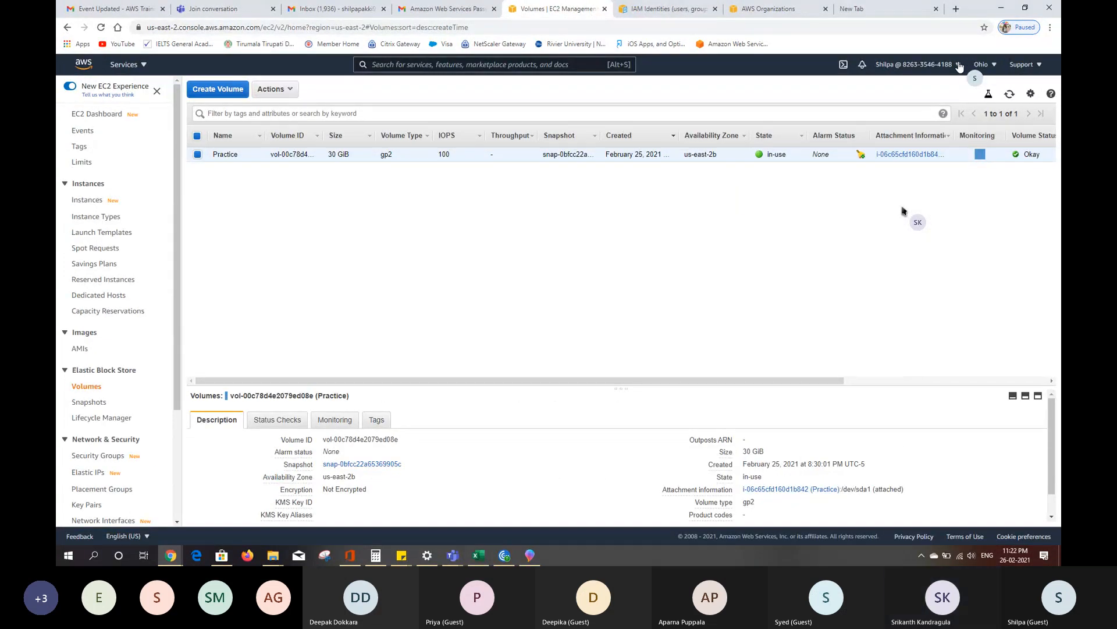
- Sign out of the IAM user session and go to the AWS console sign-in page
click(958, 65)
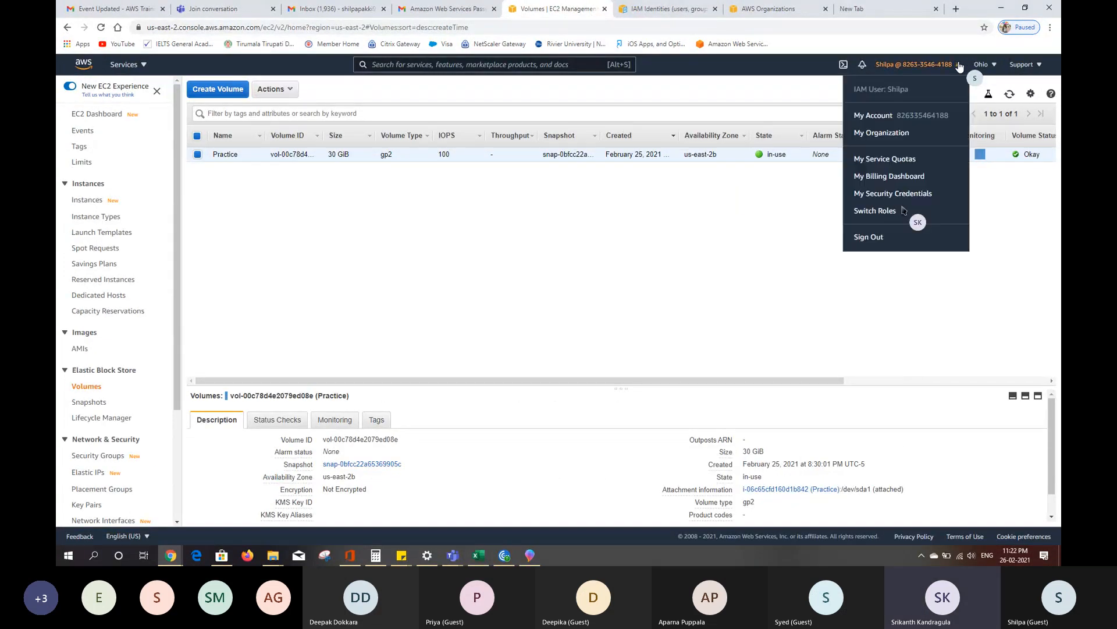
click(861, 240)
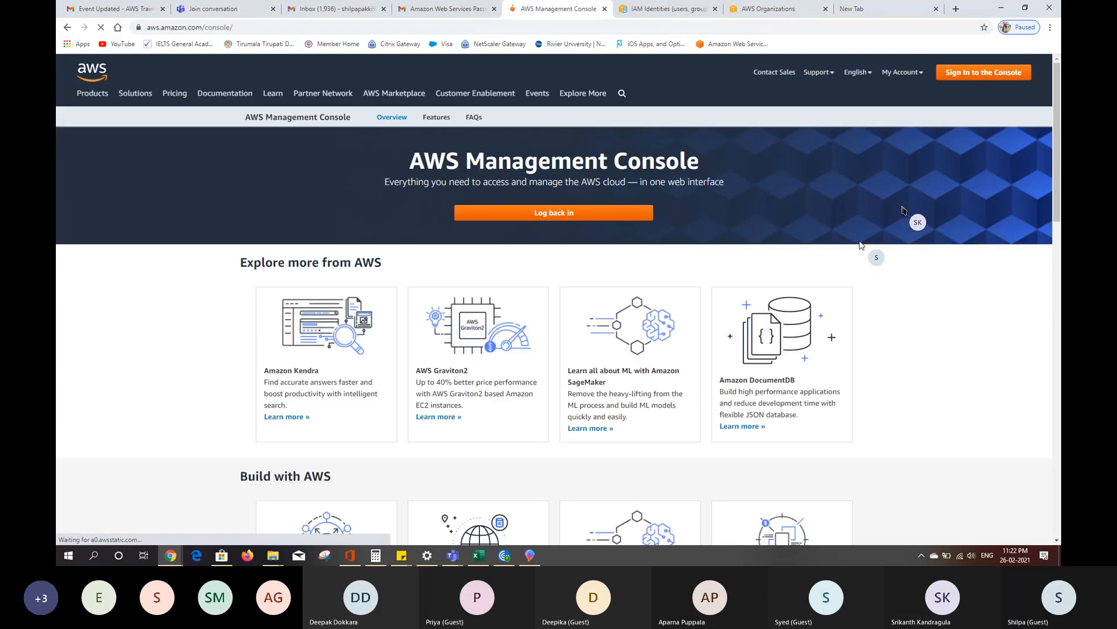
click(947, 75)
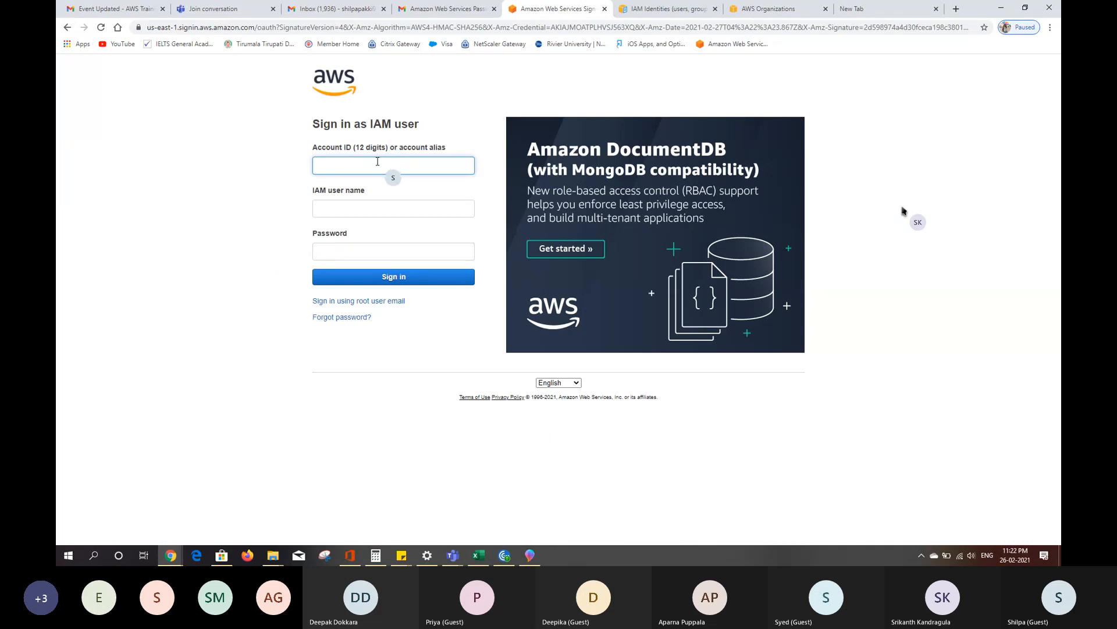
- Sign in to the AWS console as the root user with the root account's e-mail address and password
click(377, 162)
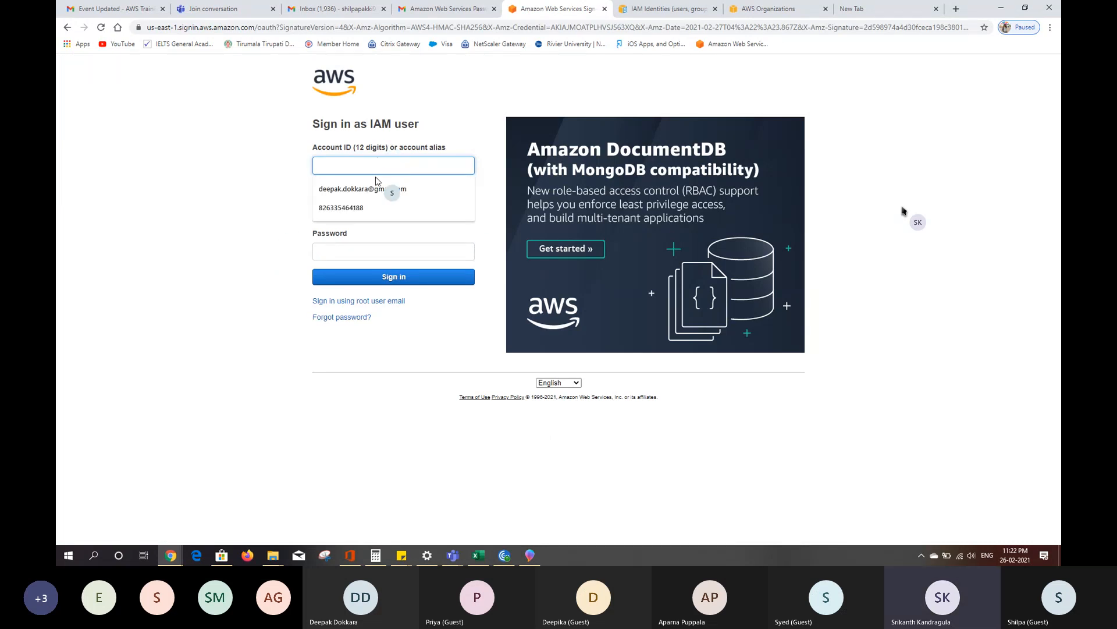
click(451, 115)
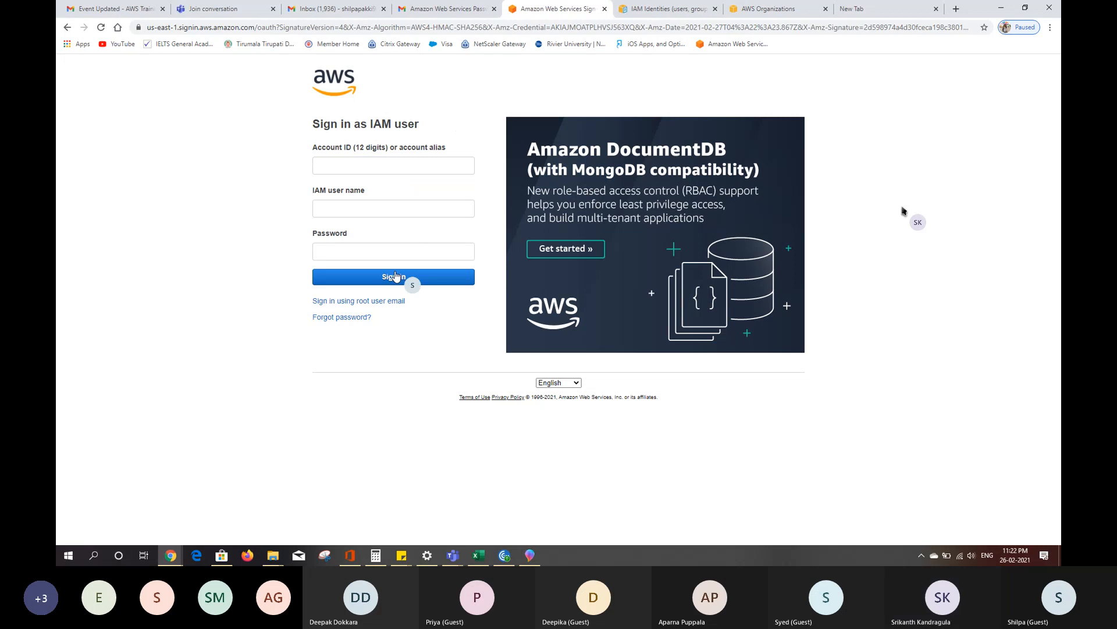
click(379, 301)
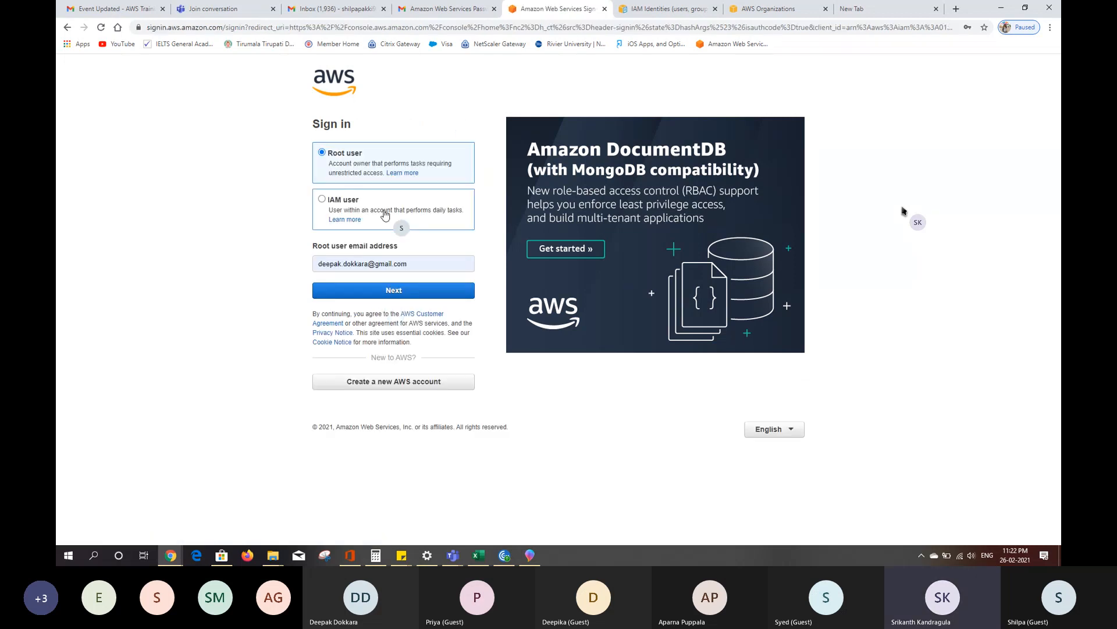
click(368, 289)
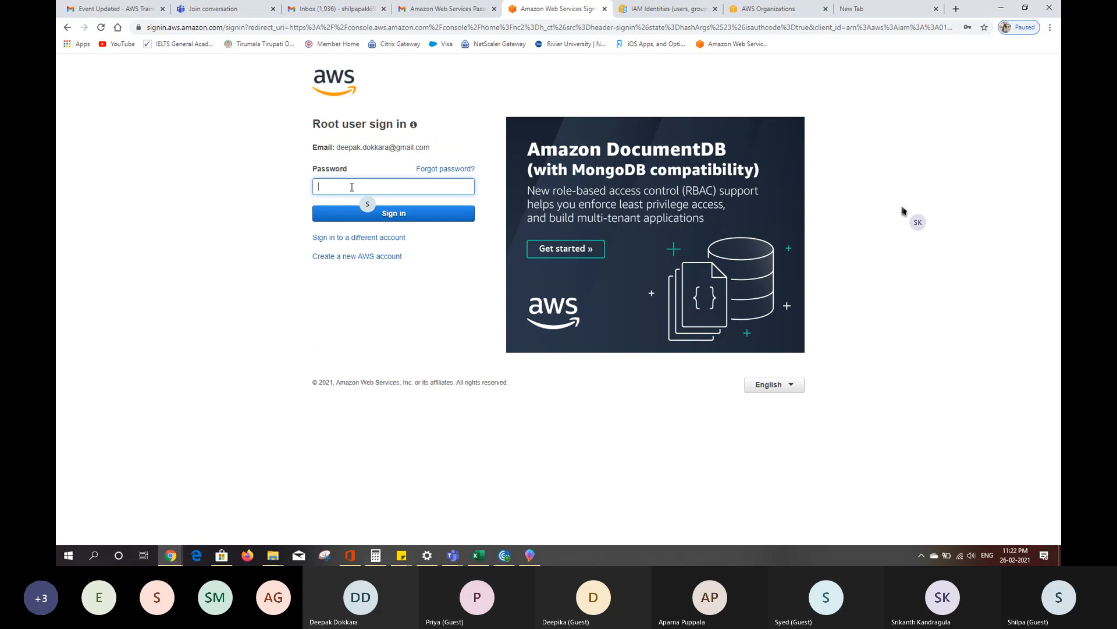
click(351, 187)
click(350, 212)
click(352, 217)
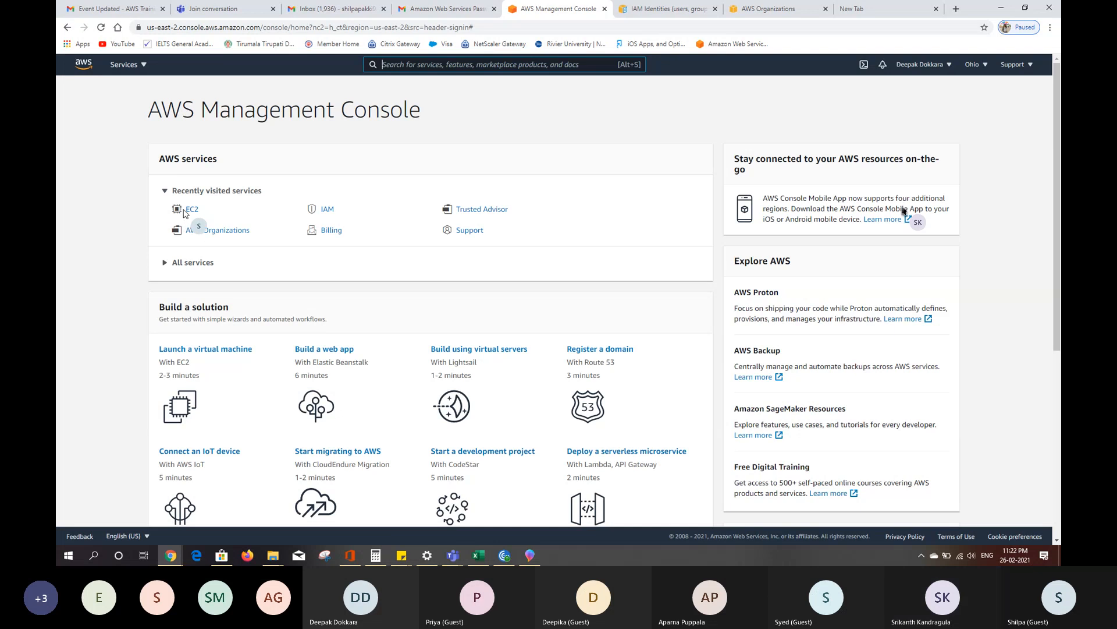
- Set up an EC2 instance launch from the Practice-bkcp-02262021 image with the t2.micro type and proceed to the launch review
click(193, 211)
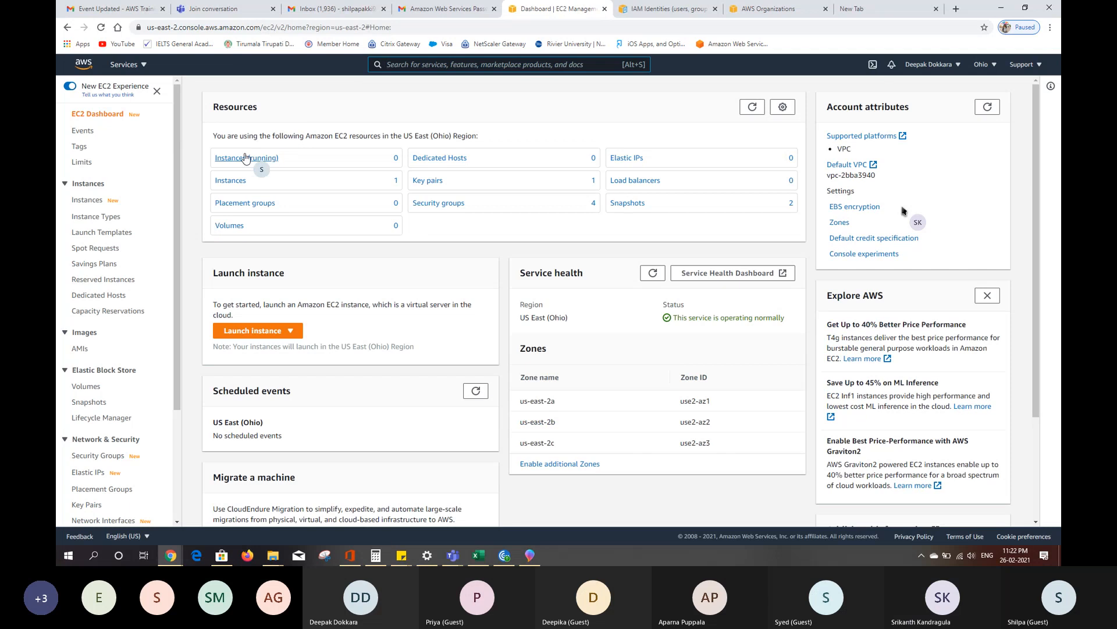
click(242, 158)
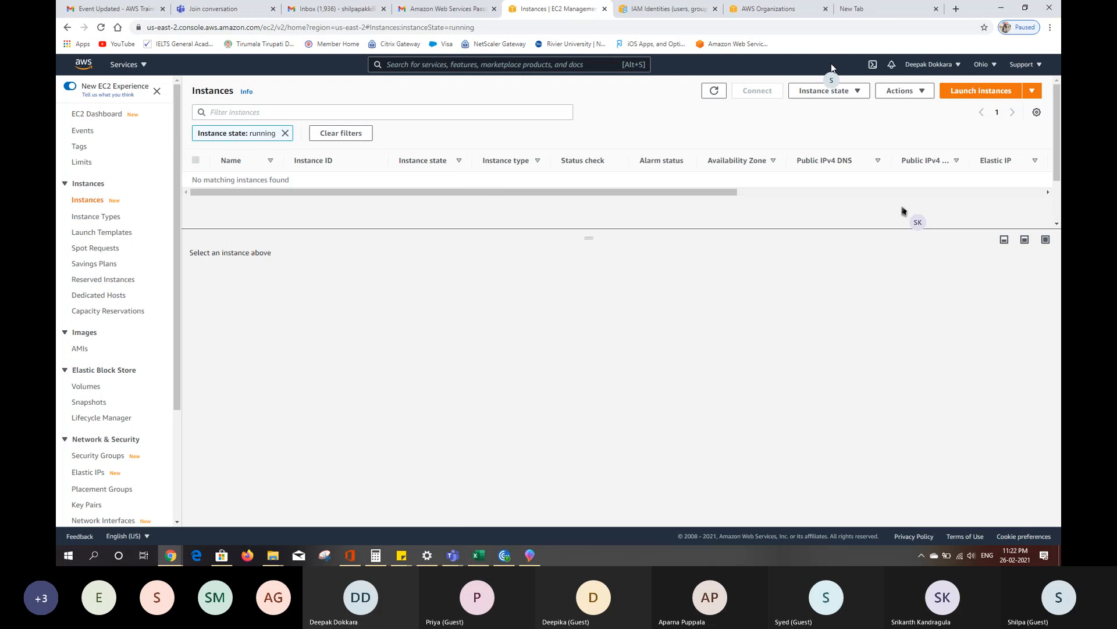
click(967, 90)
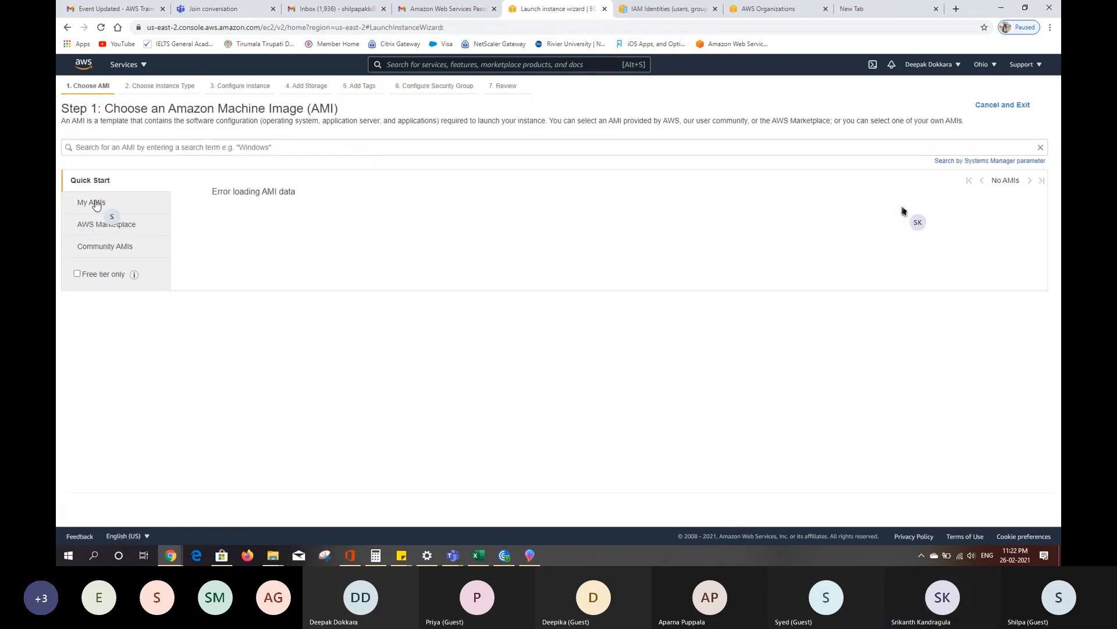
click(97, 206)
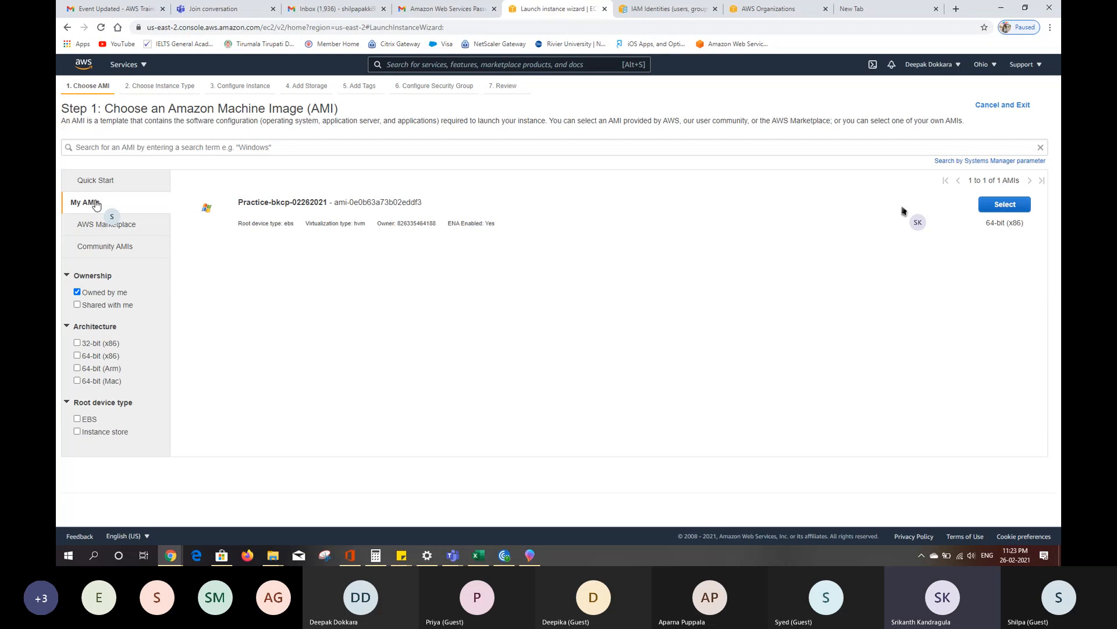
click(987, 209)
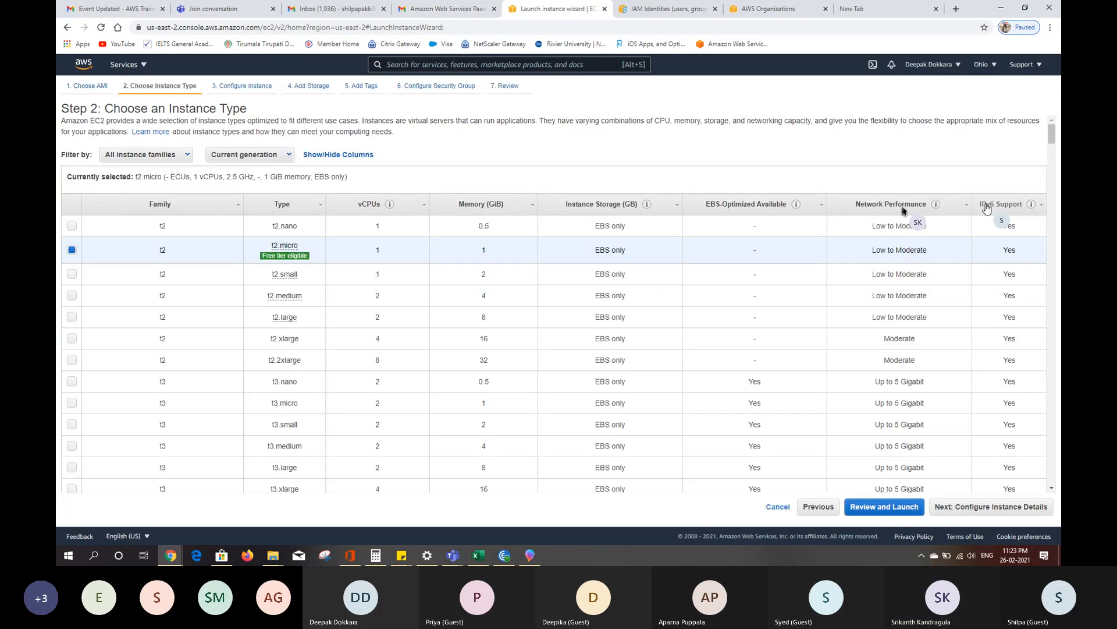
click(872, 509)
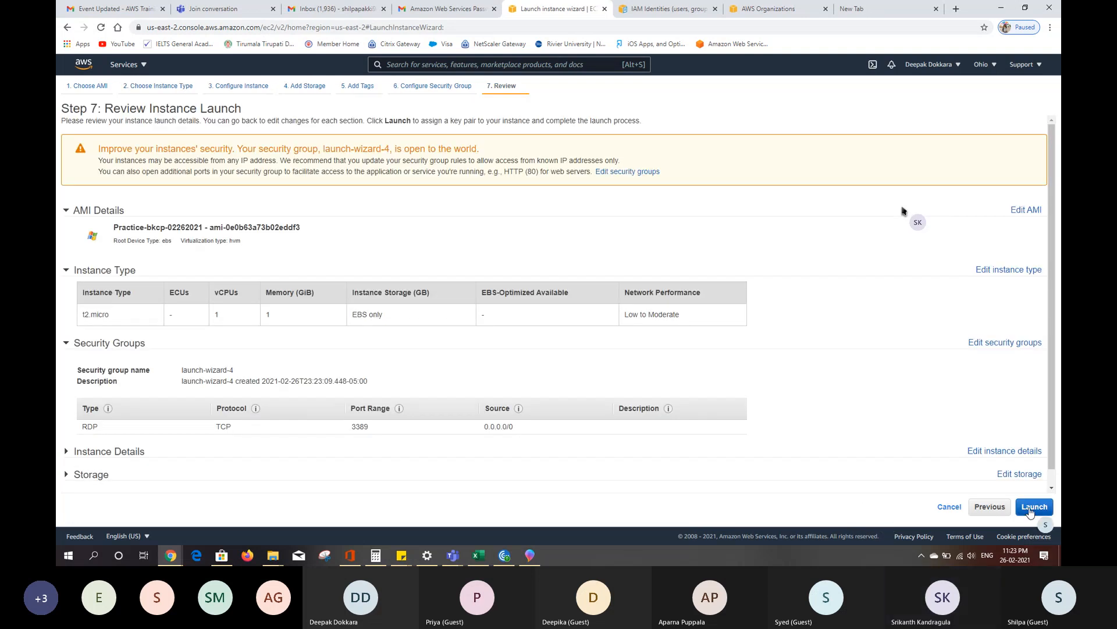
- Try to launch the reviewed instance with the existing Test key pair, acknowledging access to the Test.pem private key file
click(1030, 507)
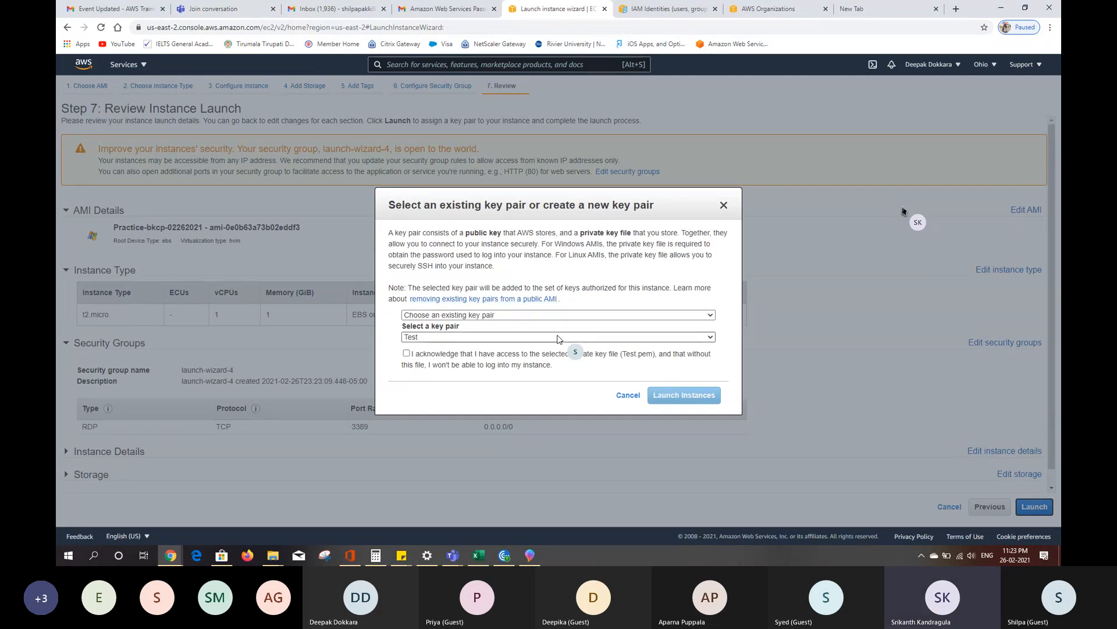
click(406, 354)
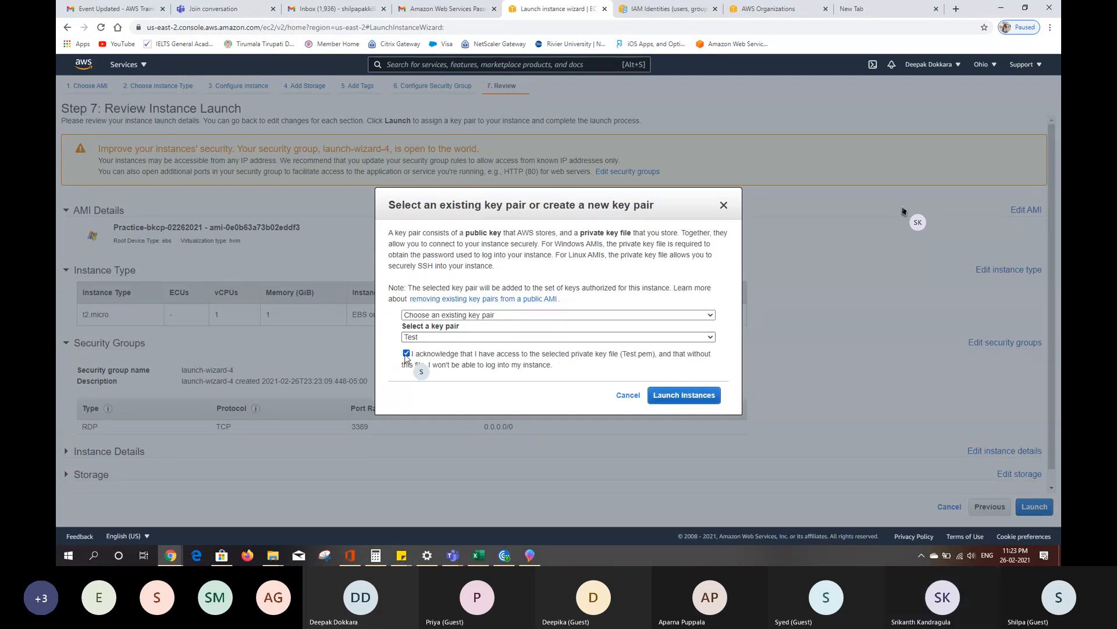
click(709, 394)
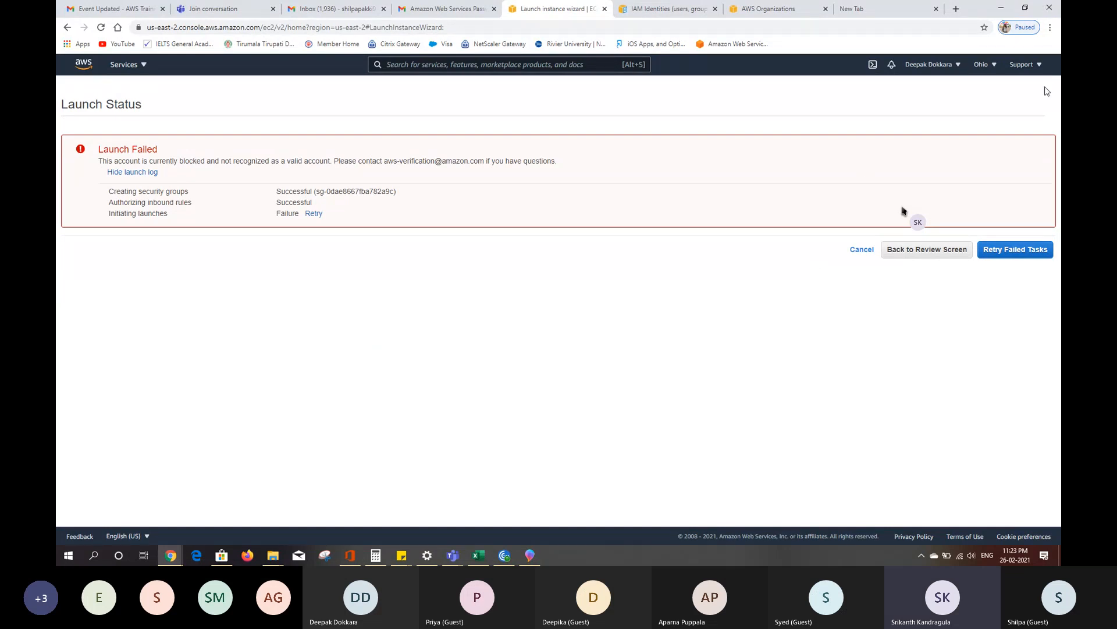
- Examine the root account's settings and its registered payment methods
click(956, 66)
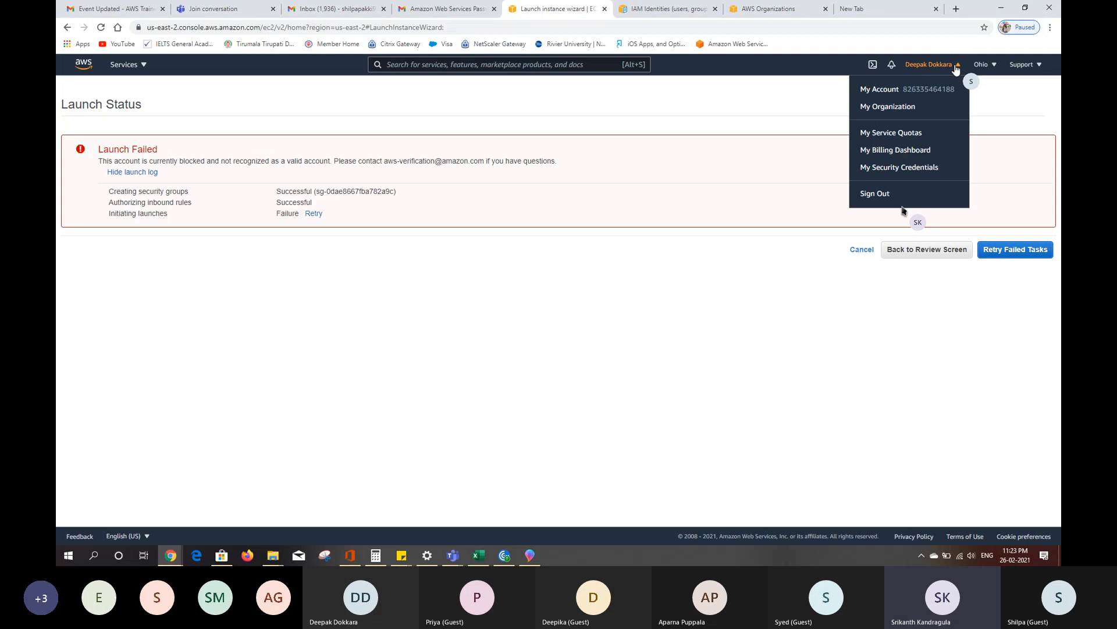
click(882, 89)
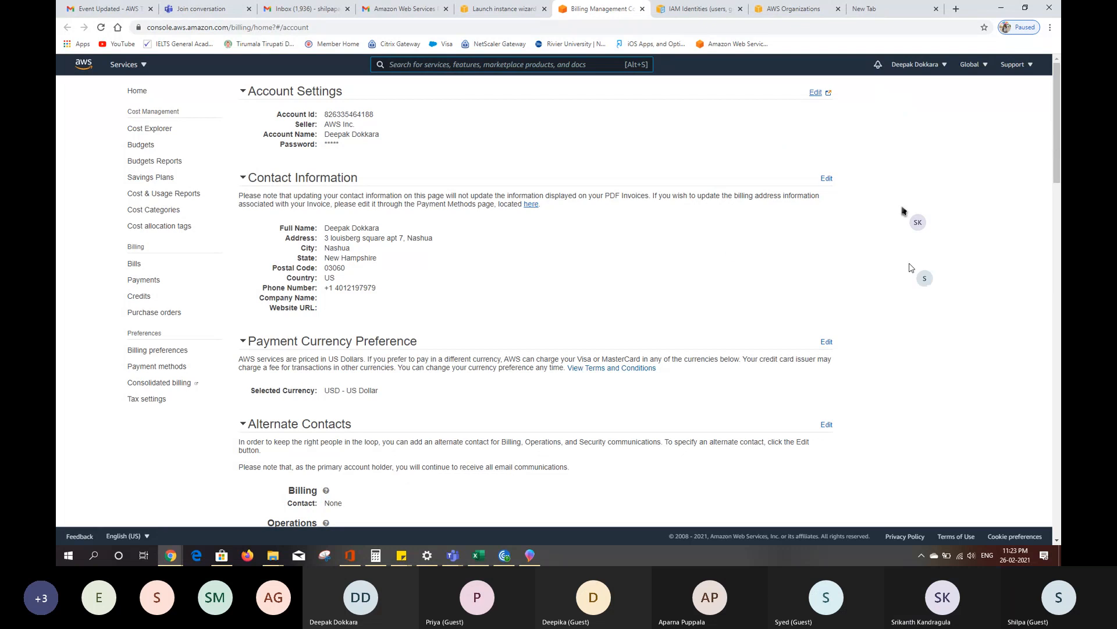
drag(1057, 169, 1057, 229)
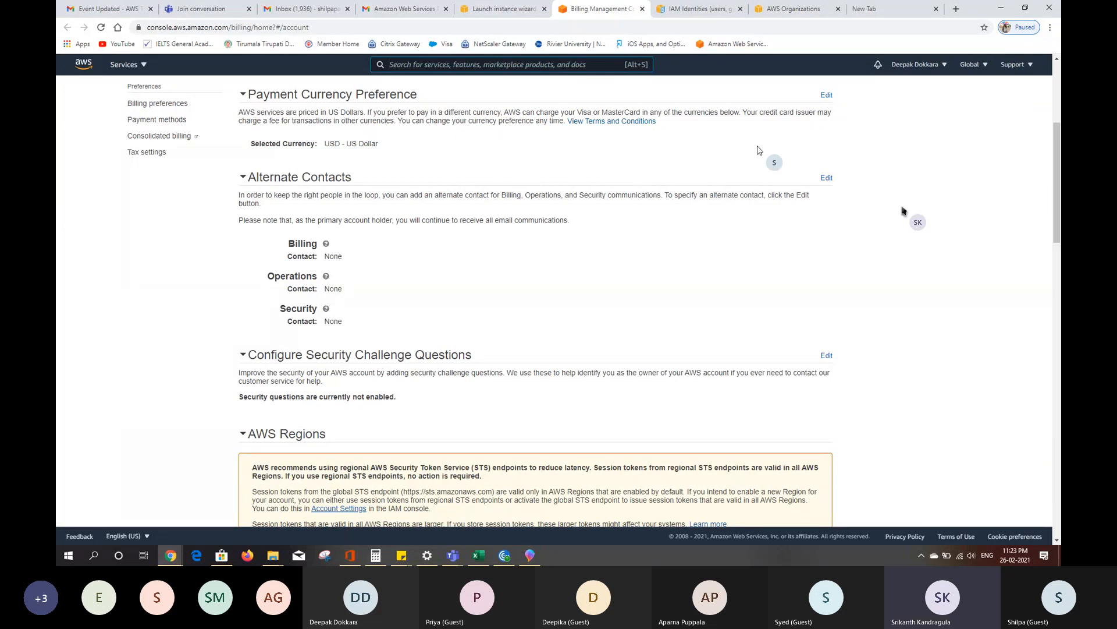
click(144, 119)
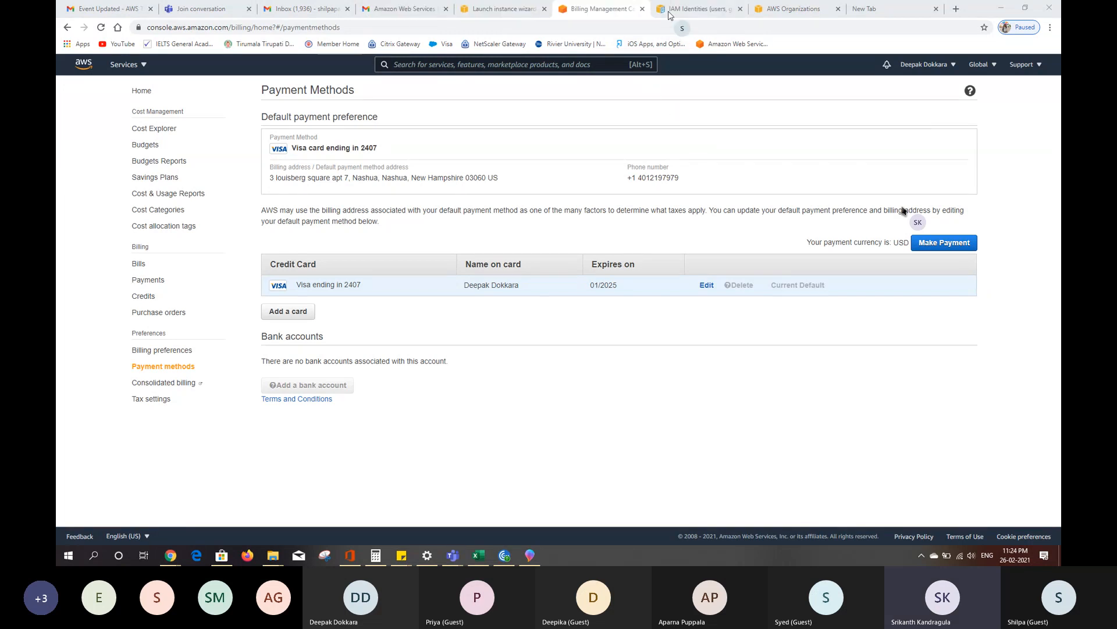
- Reload the signed-out AWS Organizations page and open the EC2 dashboard in that browser tab
click(689, 13)
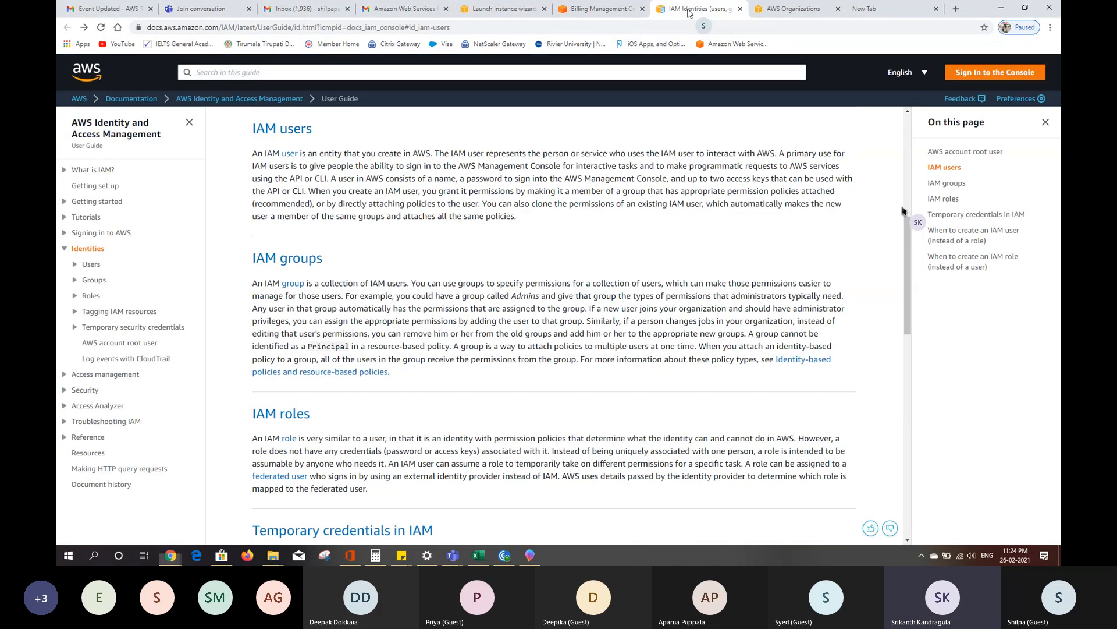
click(793, 9)
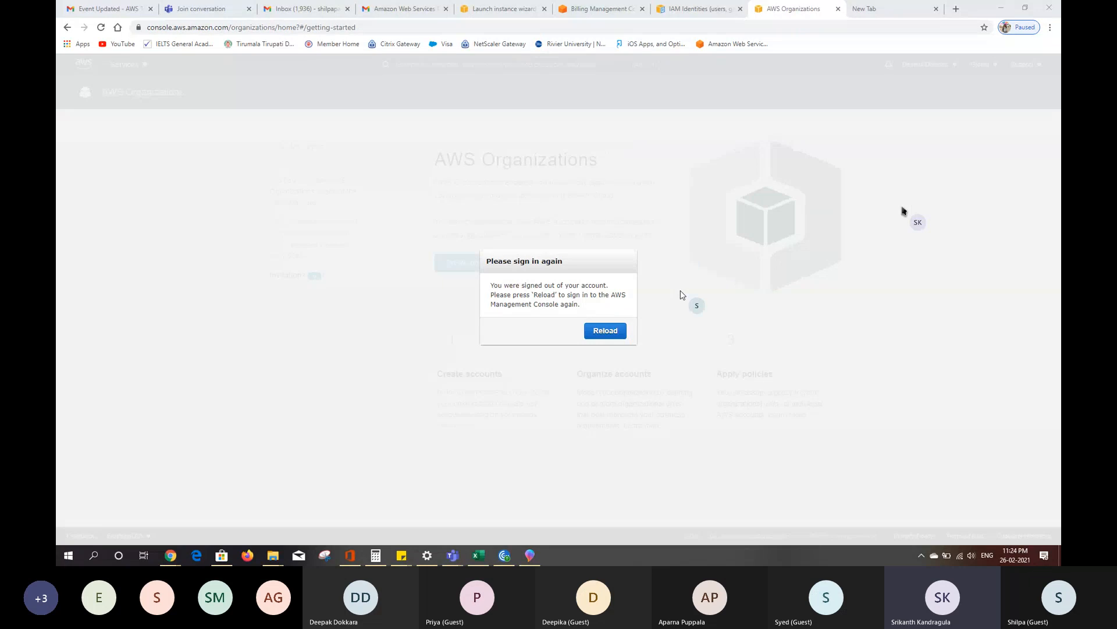
click(601, 334)
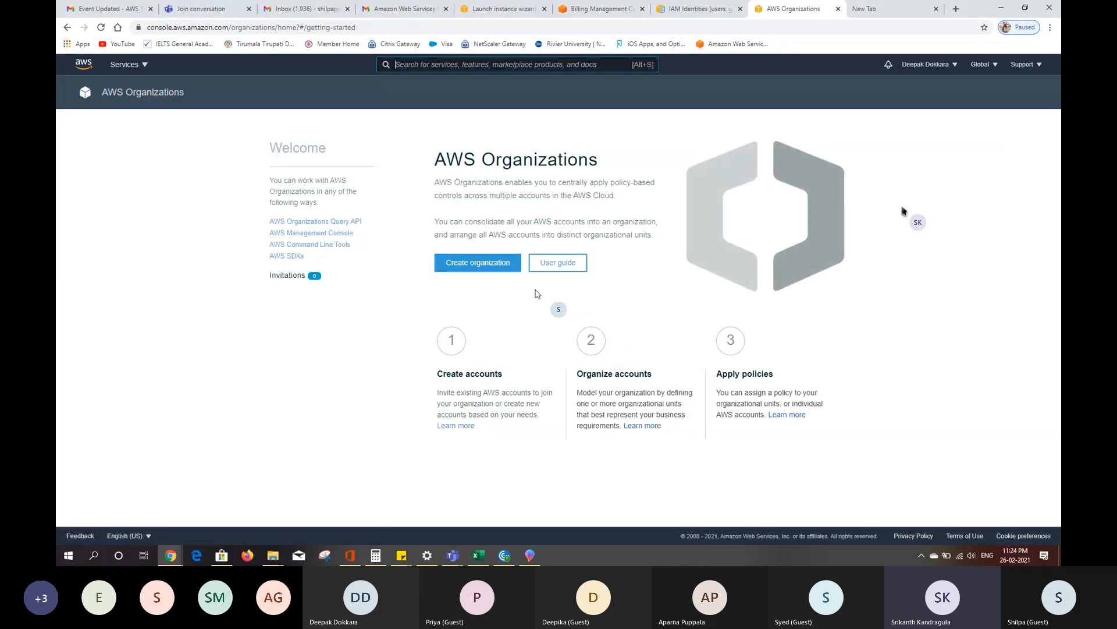
click(959, 67)
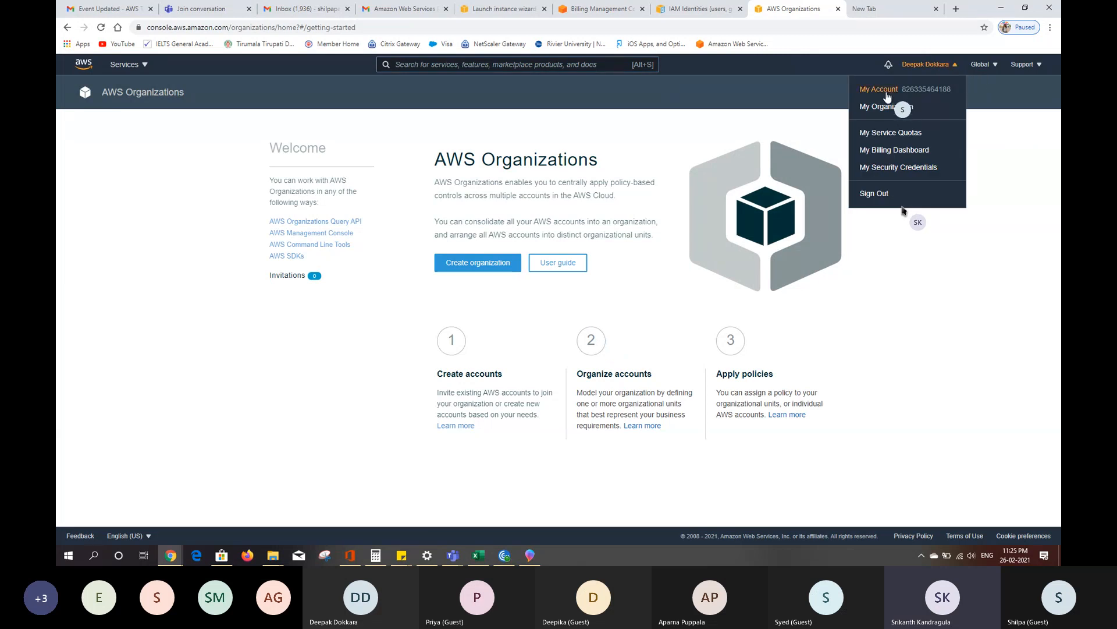
click(123, 63)
click(123, 63)
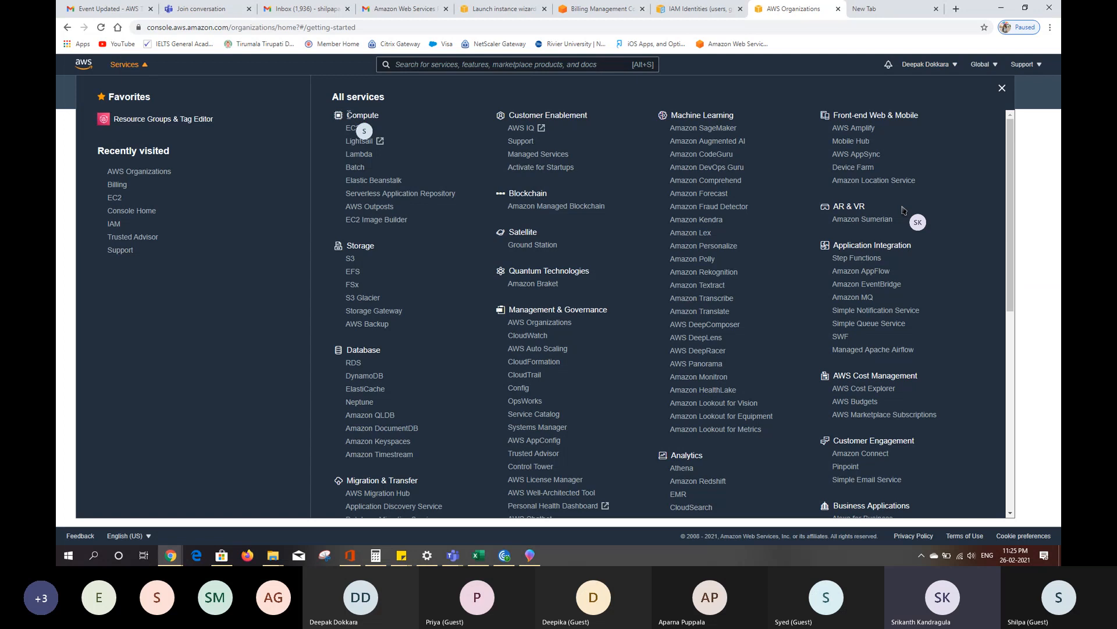
click(349, 130)
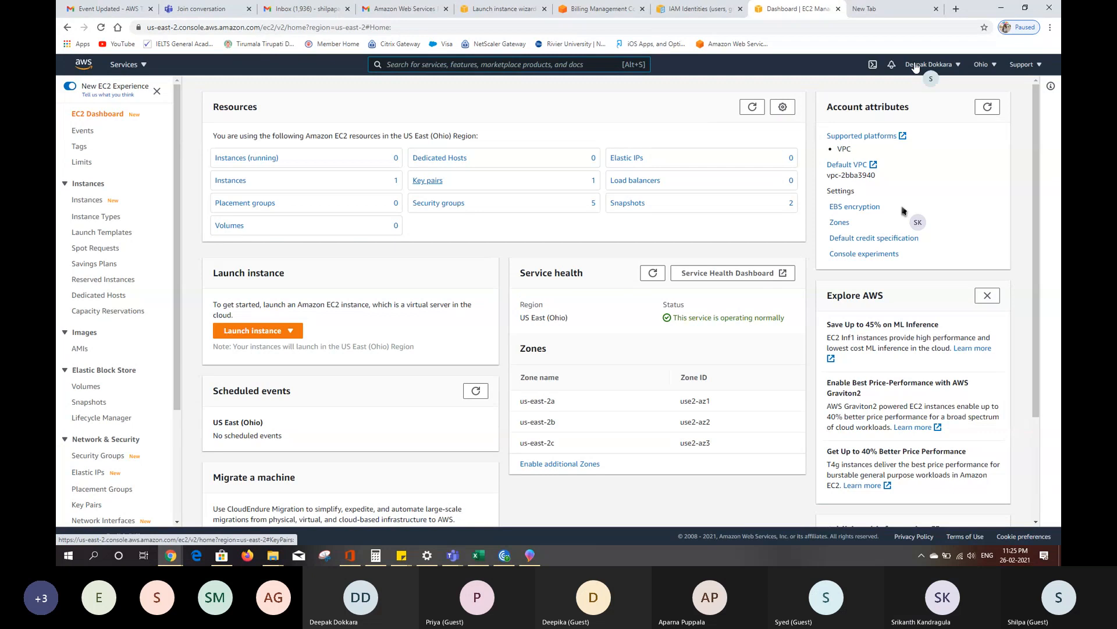
- From the billing page, go to the AWS Support Center and start a new Account and billing support case
click(579, 14)
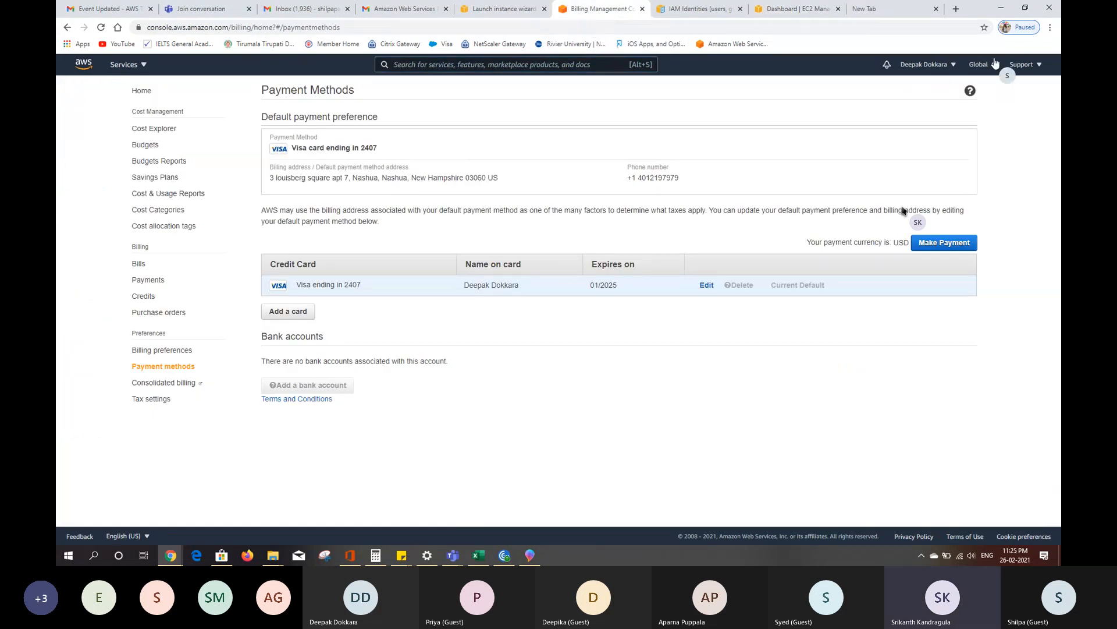
click(1023, 71)
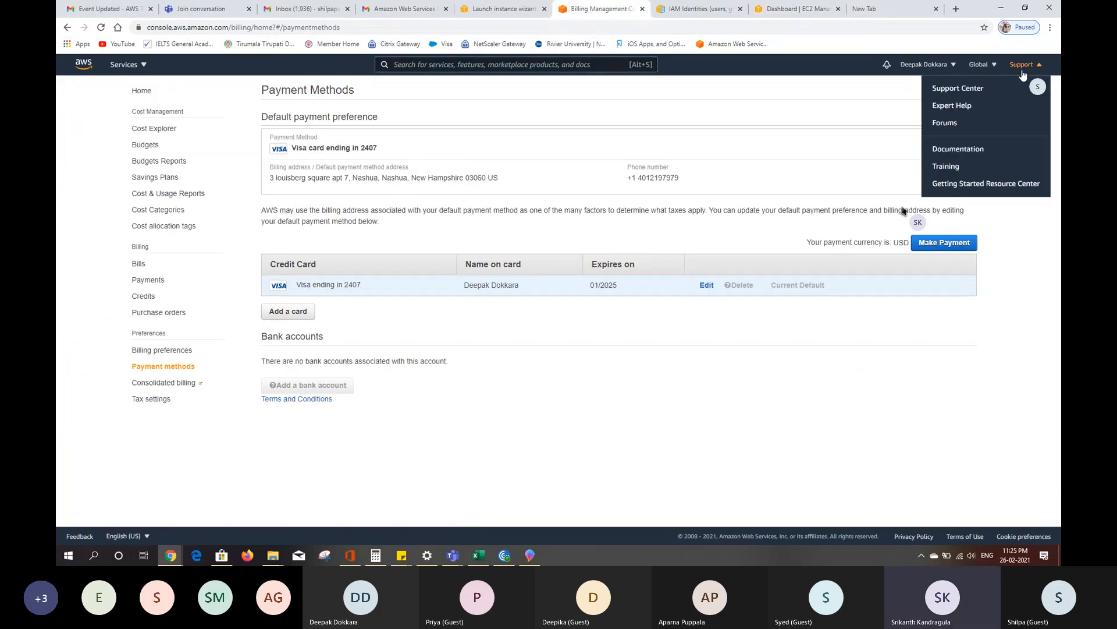
click(971, 90)
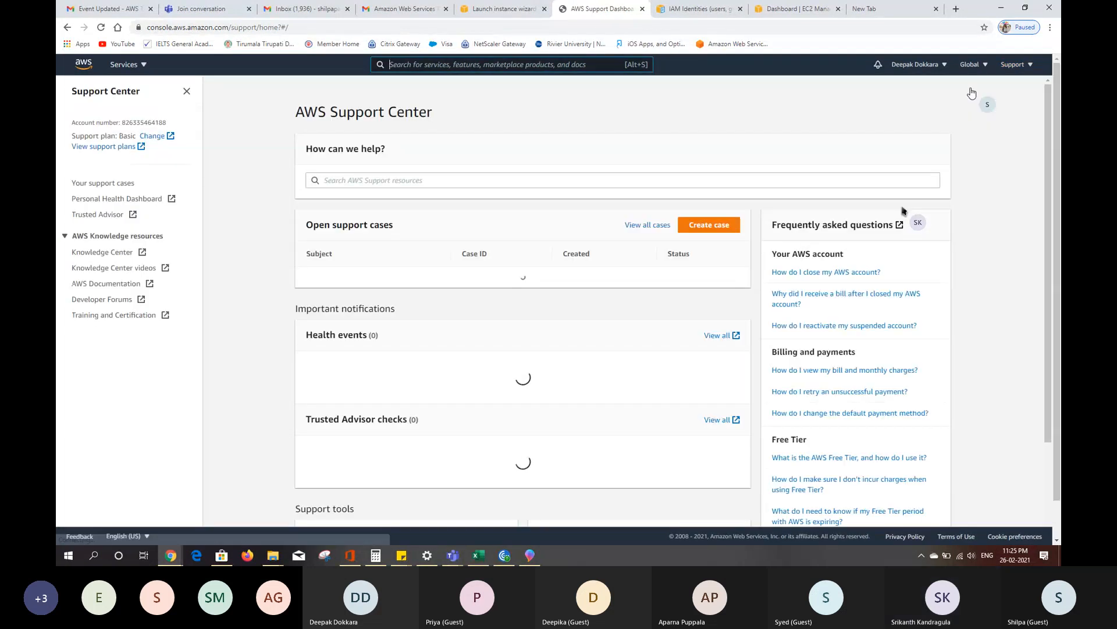
click(722, 227)
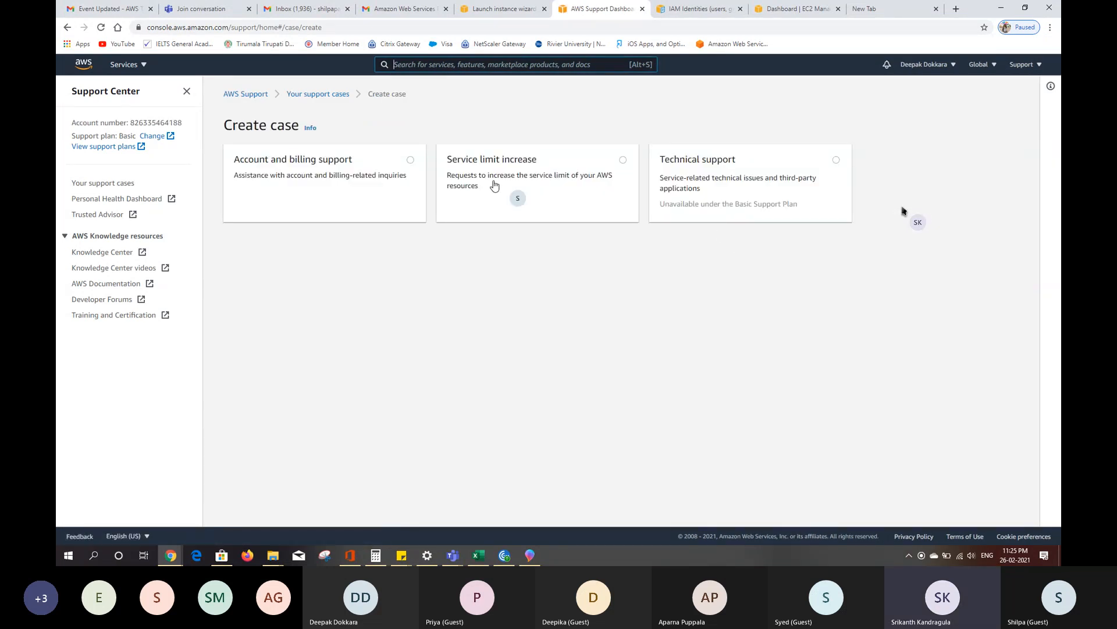
click(410, 160)
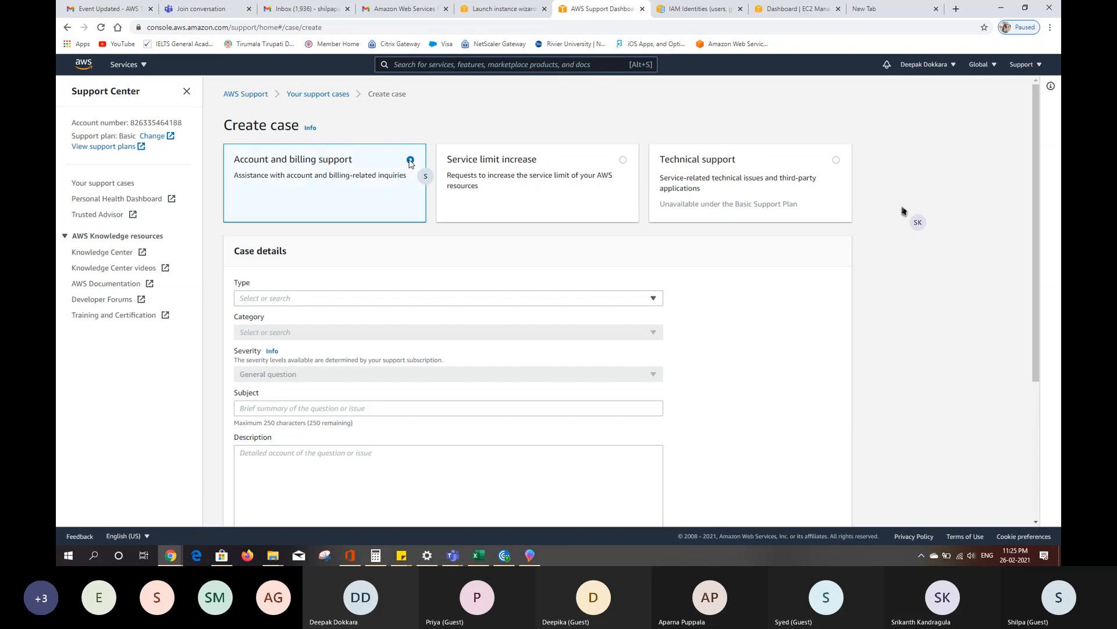
- Set the support case's type to Account and its category to Other Account Issues
click(469, 298)
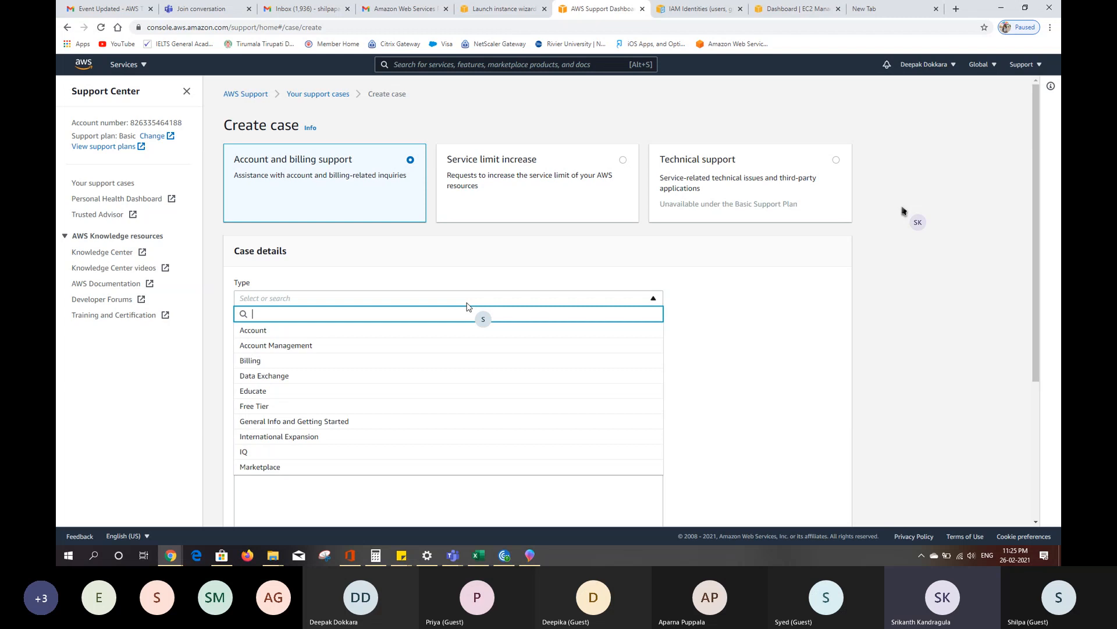
click(467, 302)
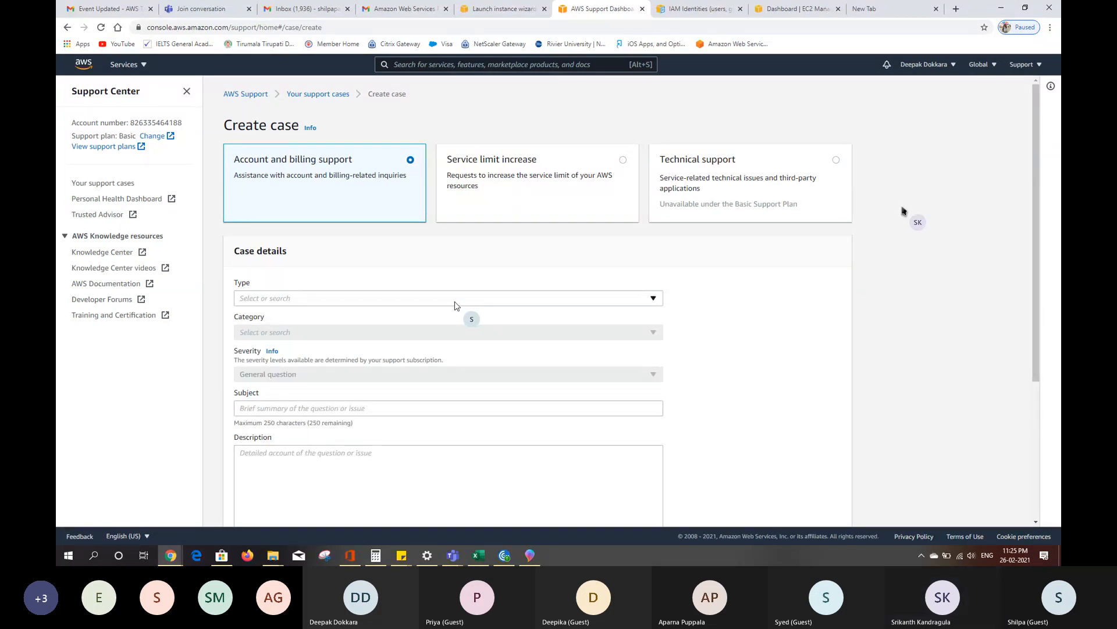
click(454, 301)
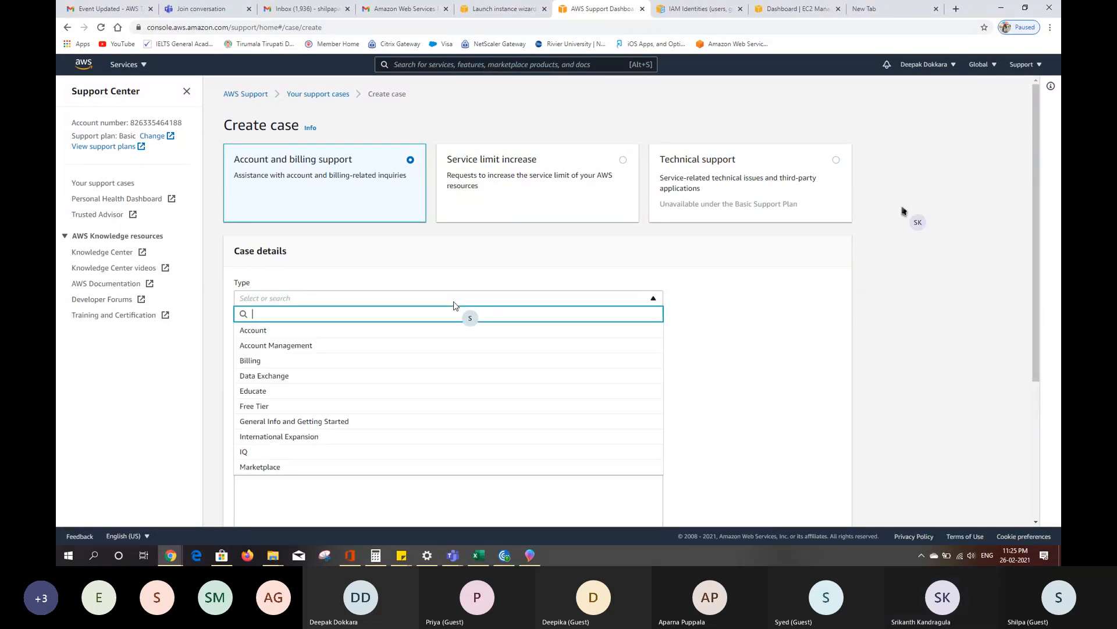
click(402, 337)
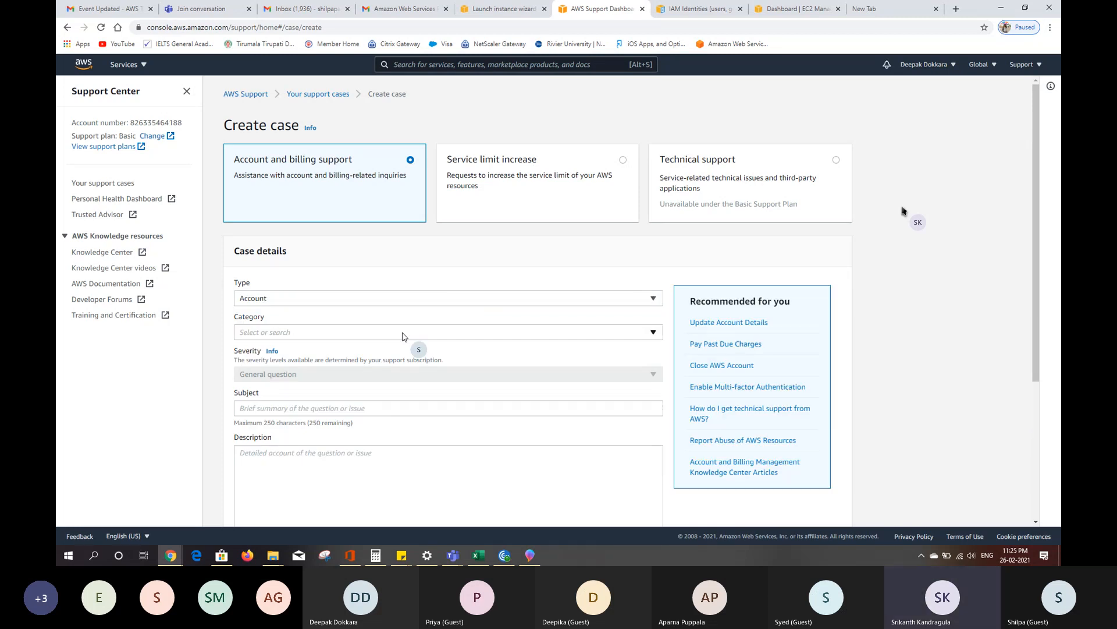
click(375, 338)
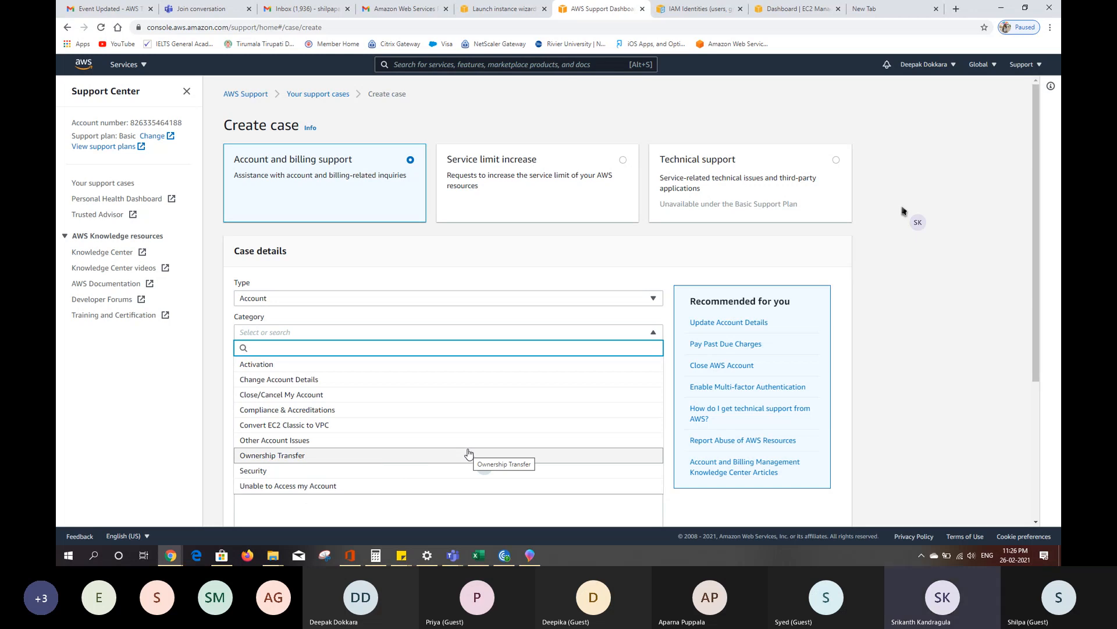
click(438, 365)
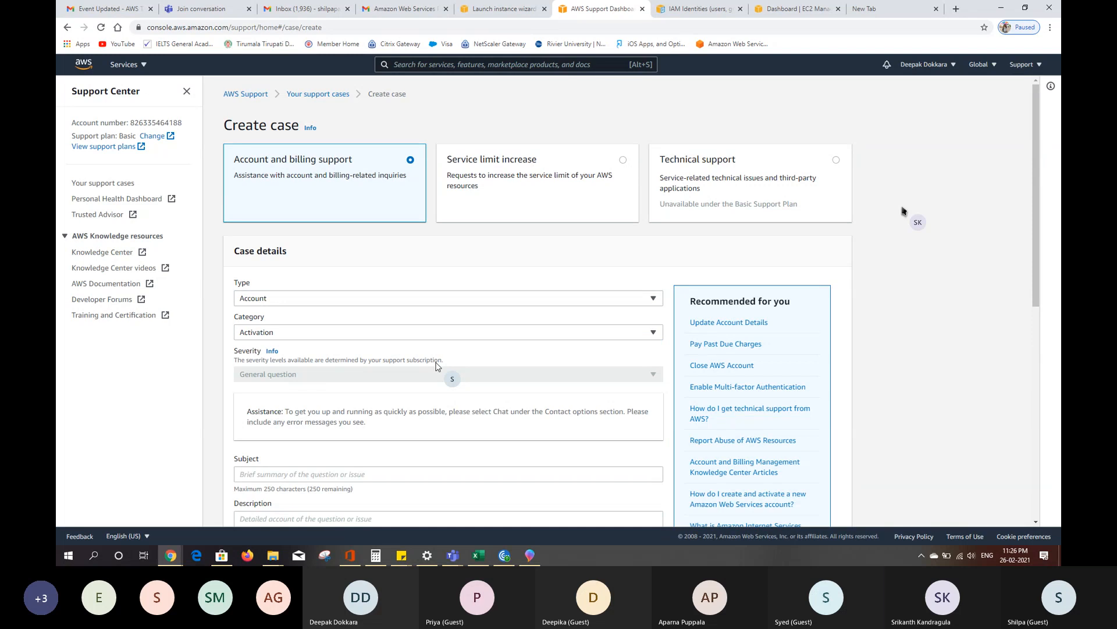
click(413, 332)
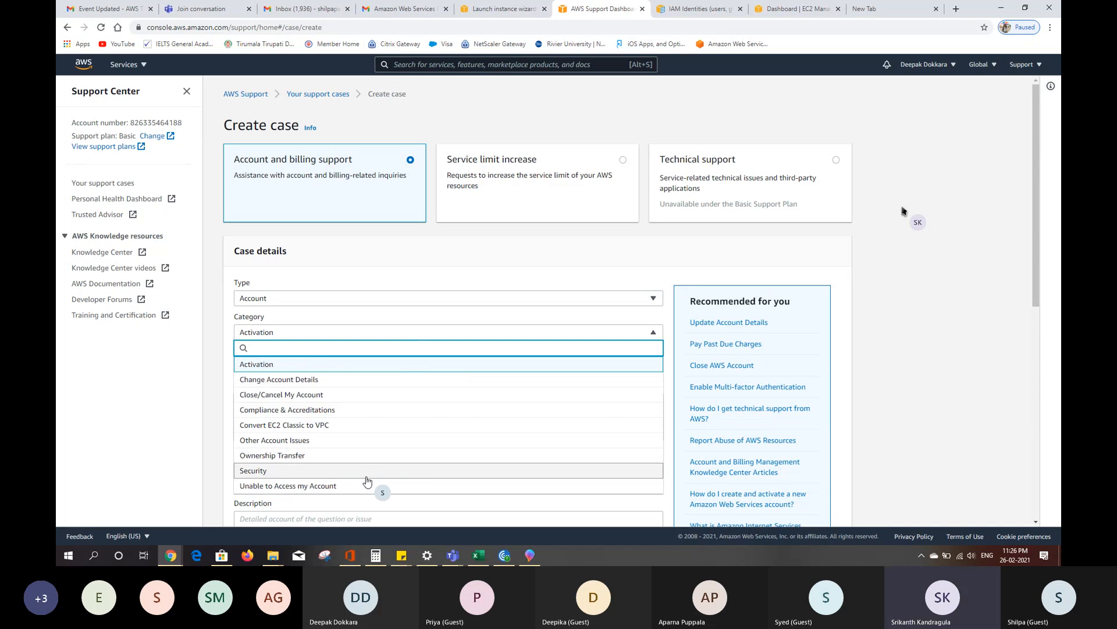
click(360, 441)
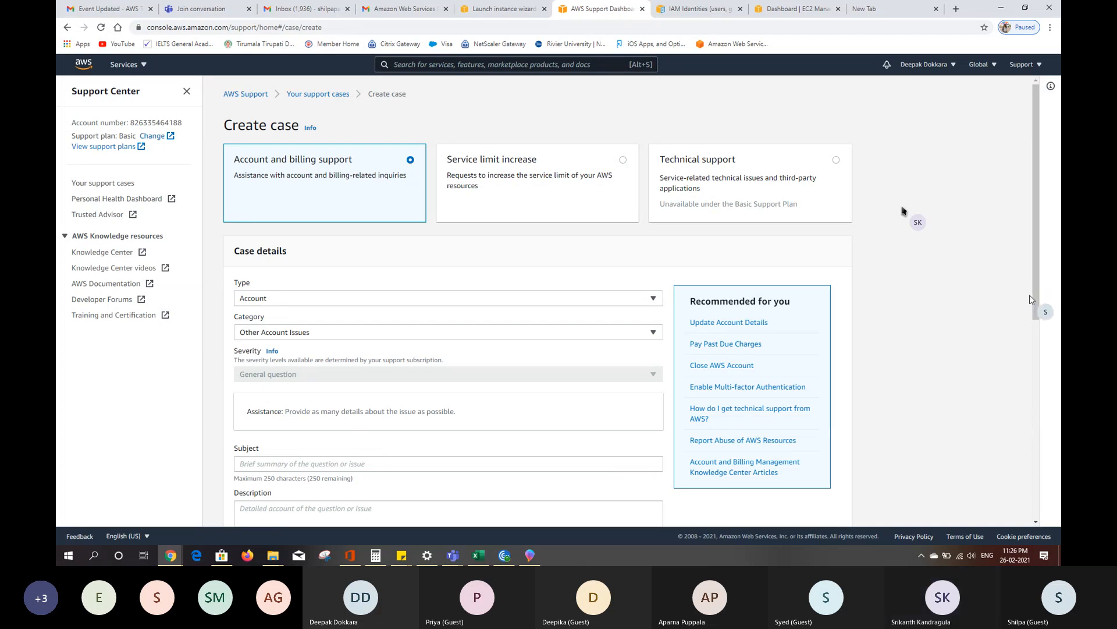
- Copy the blocked-account error message from the instance's Launch Status page
drag(1034, 298, 1032, 402)
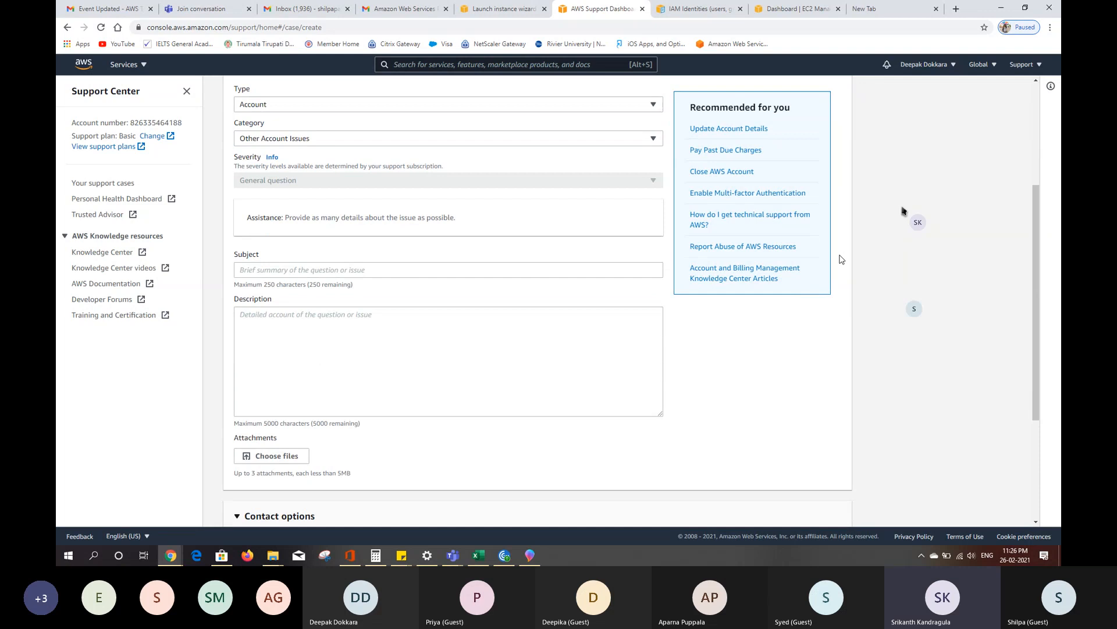
click(487, 6)
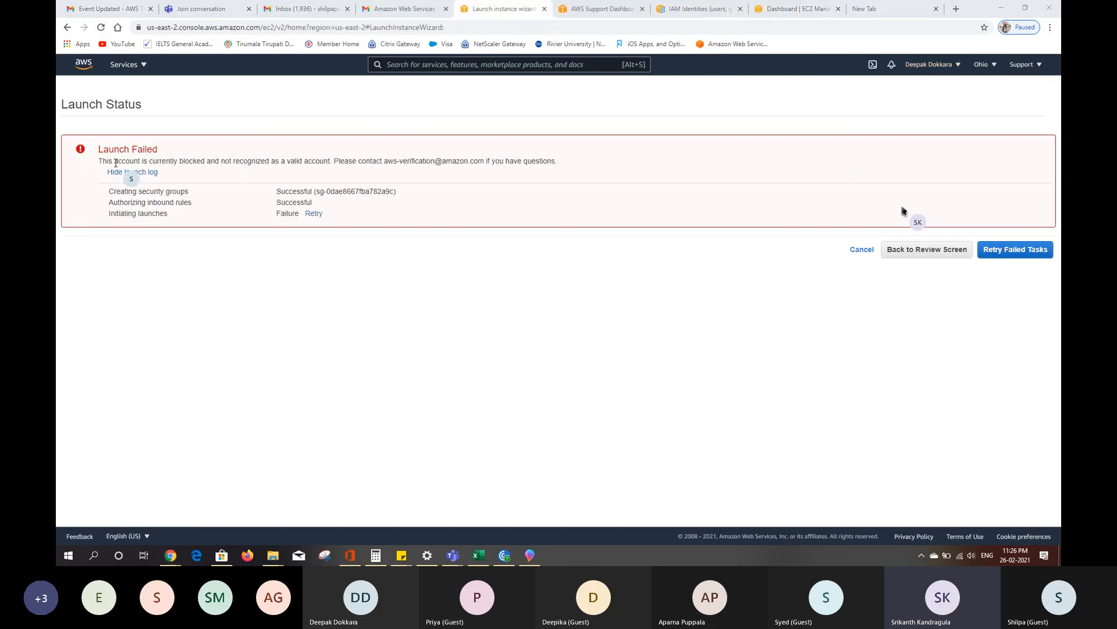
drag(99, 162, 415, 173)
key(ctrl+c)
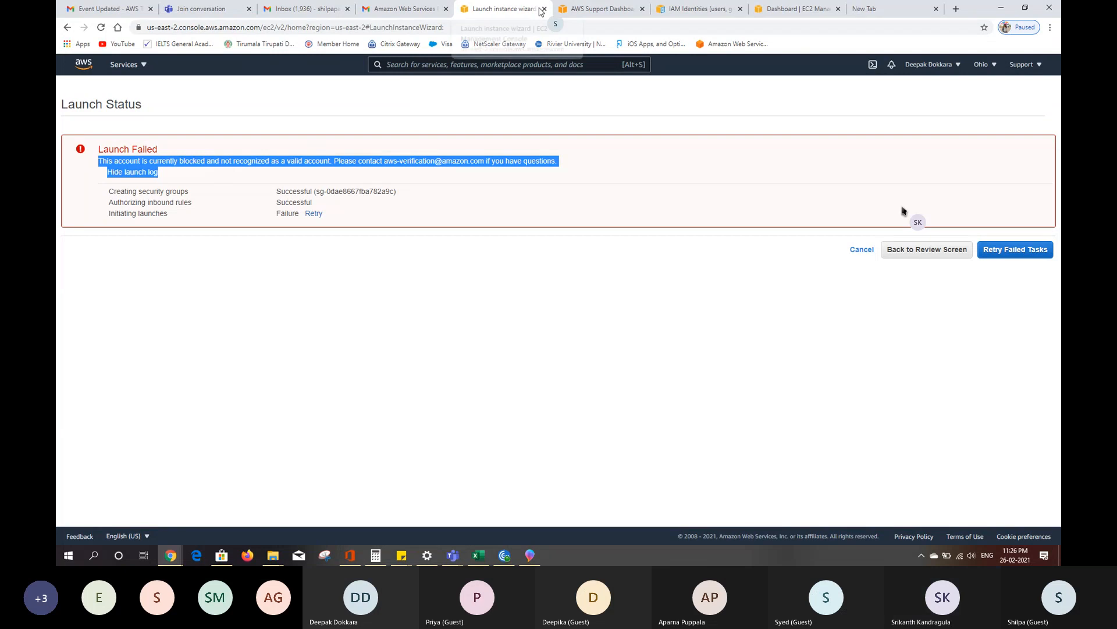
- Return to the support case form and enter "Launch Failed" as the subject
key(ctrl+Tab)
click(278, 269)
text(LAunch)
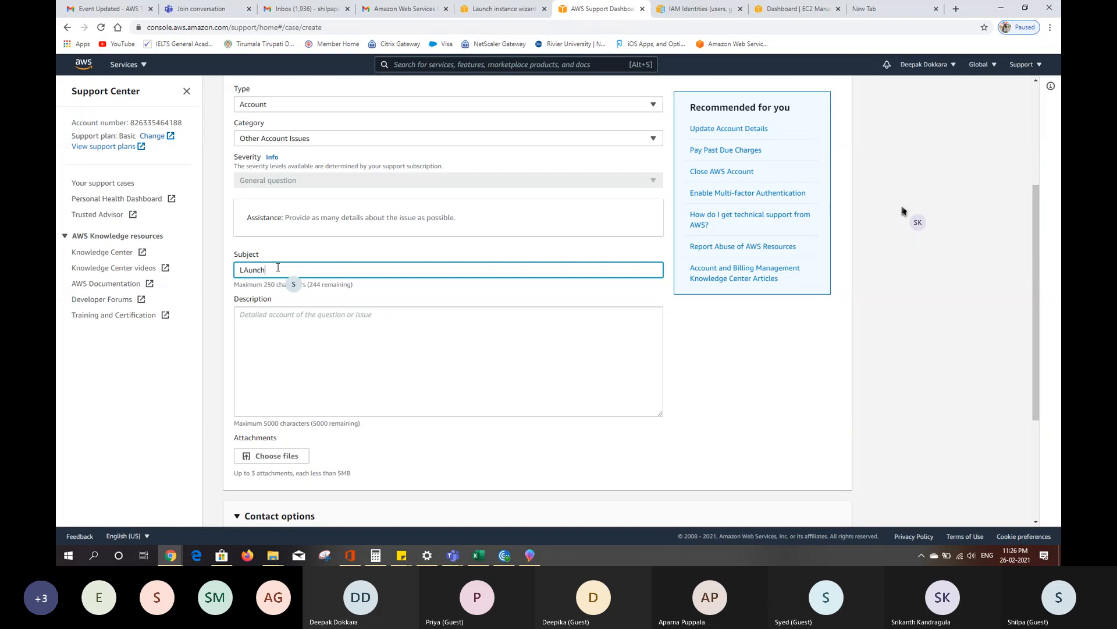
key(BackSpace)
key(BackSpace)
key(BackSpace)
key(BackSpace)
key(BackSpace)
key(BackSpace)
text(aunch Fa)
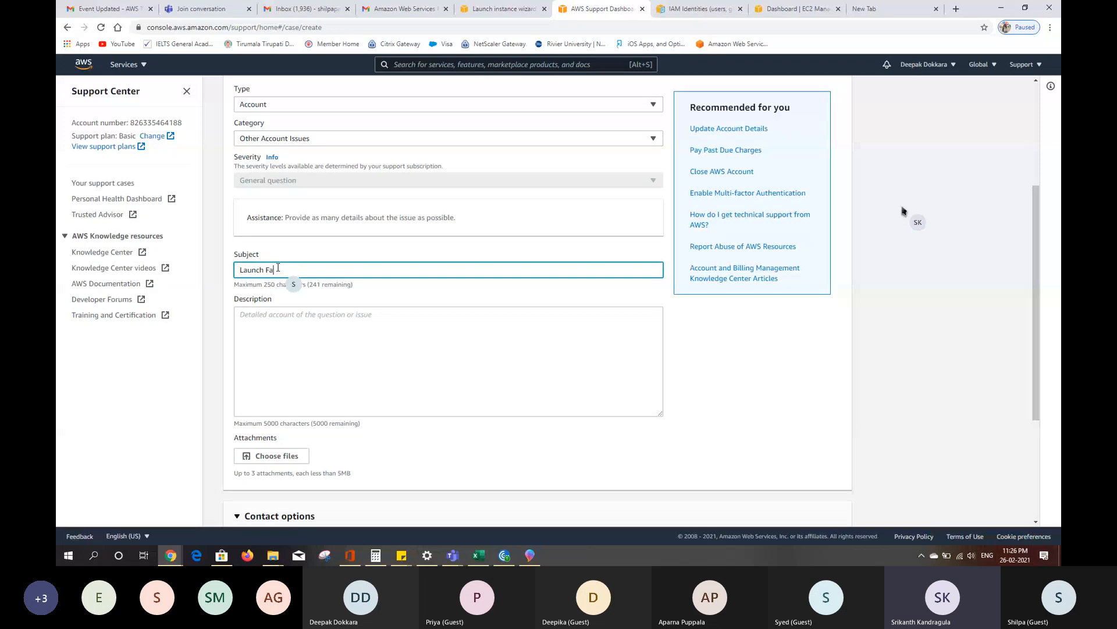
text(iled)
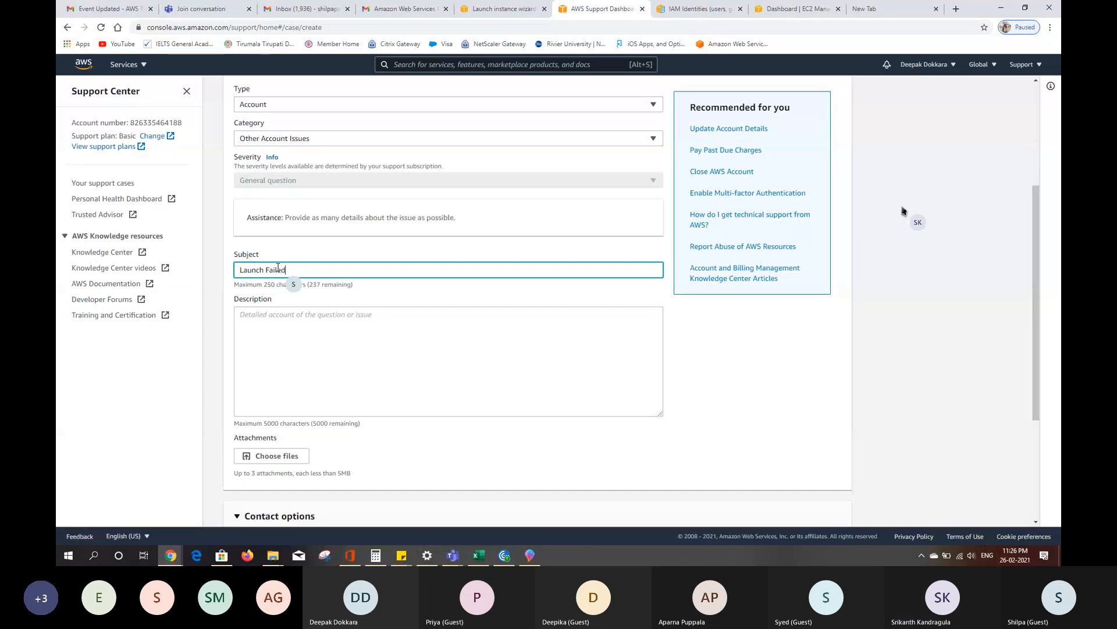
- Paste the copied error as the case description, remove its "Hide launch log" text, and submit the case with Chat as contact method
click(278, 324)
key(ctrl+v)
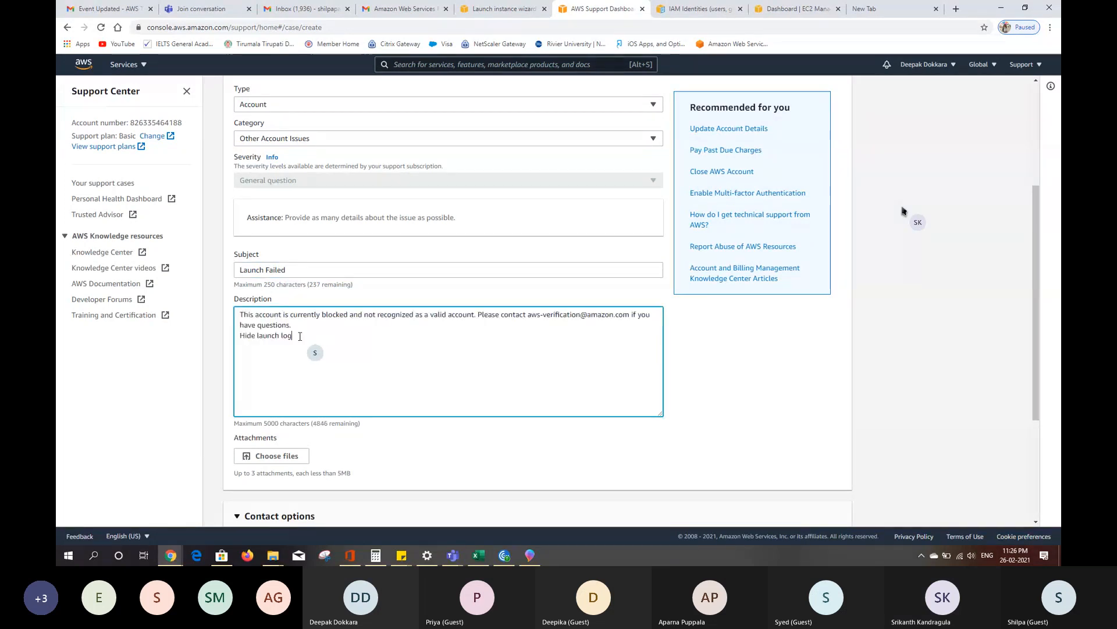
key(BackSpace)
key(BackSpace)
key(BackSpace)
key(BackSpace)
key(BackSpace)
key(BackSpace)
key(BackSpace)
key(BackSpace)
key(BackSpace)
key(BackSpace)
key(BackSpace)
key(BackSpace)
key(BackSpace)
key(BackSpace)
key(BackSpace)
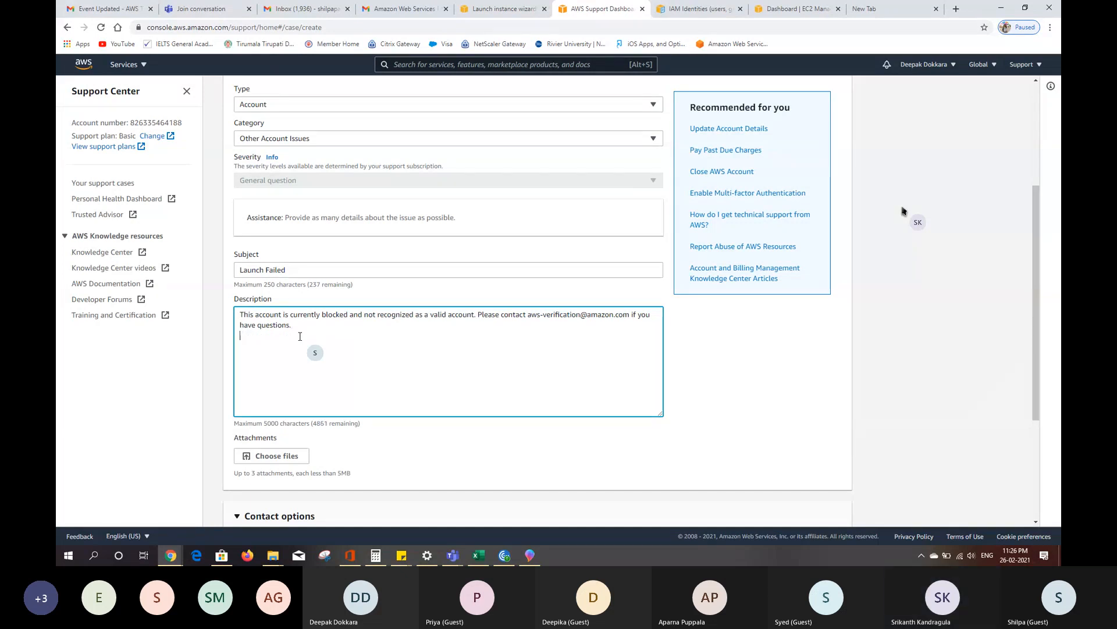
drag(1038, 284, 1053, 429)
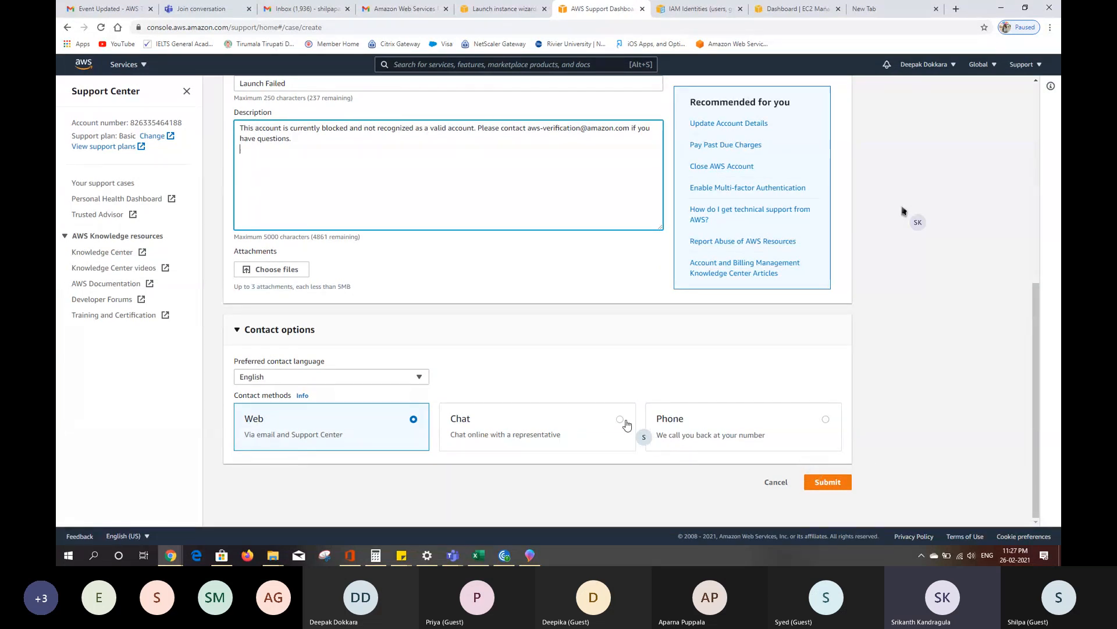
click(821, 488)
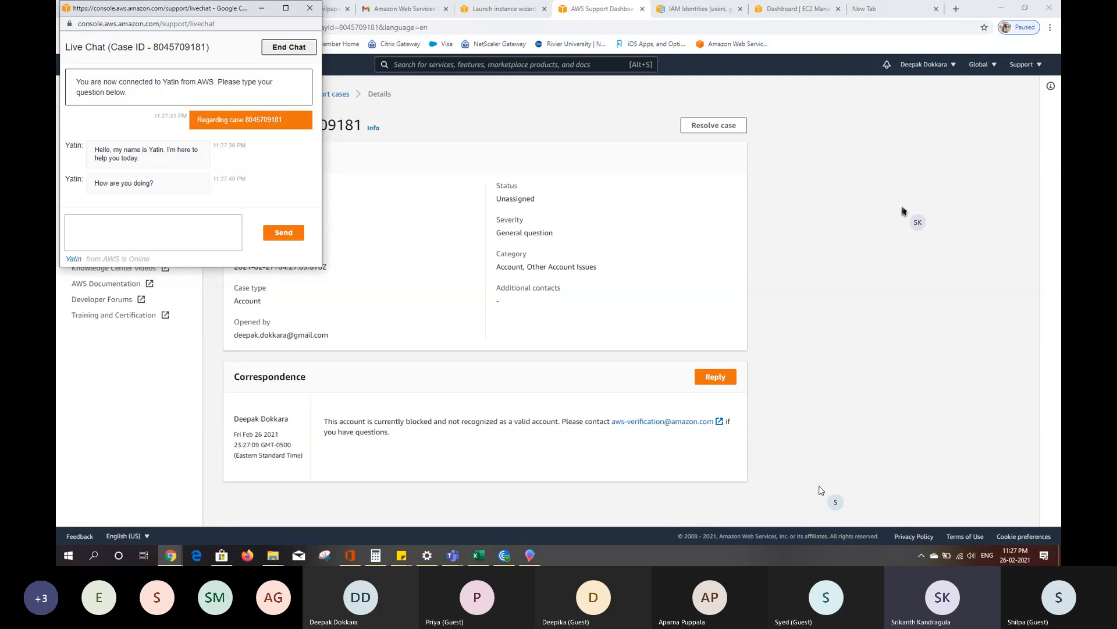
- Reply to the support agent's greeting in the live chat with "Hi, I m good"
click(213, 222)
text(Hi, I m)
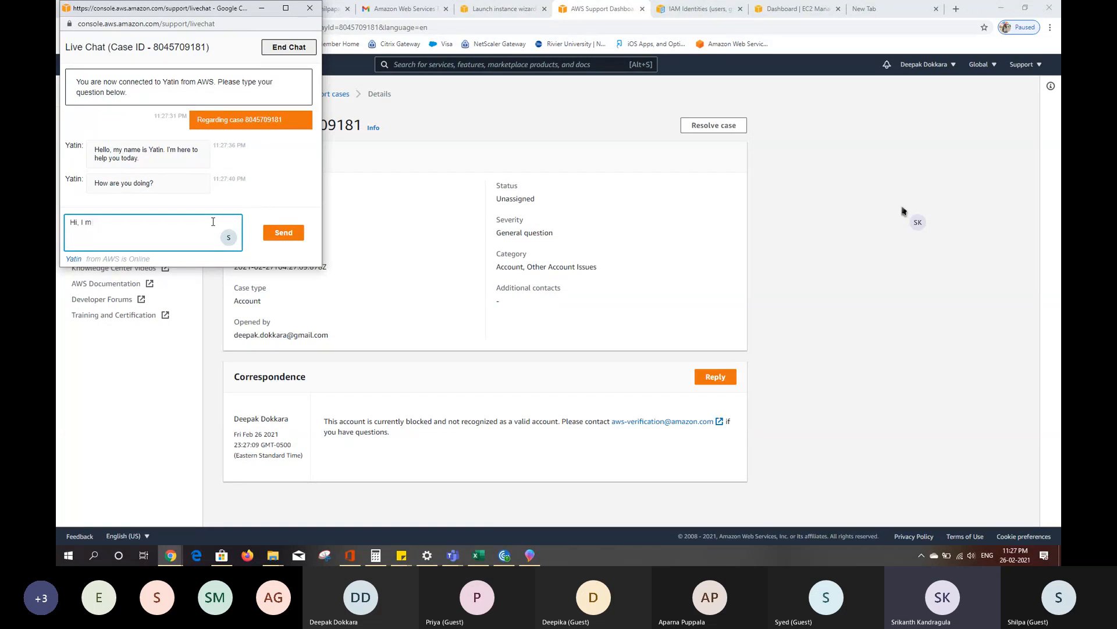
text( good)
key(Return)
- Send the chat message "i have problem with my account access"
text(i have )
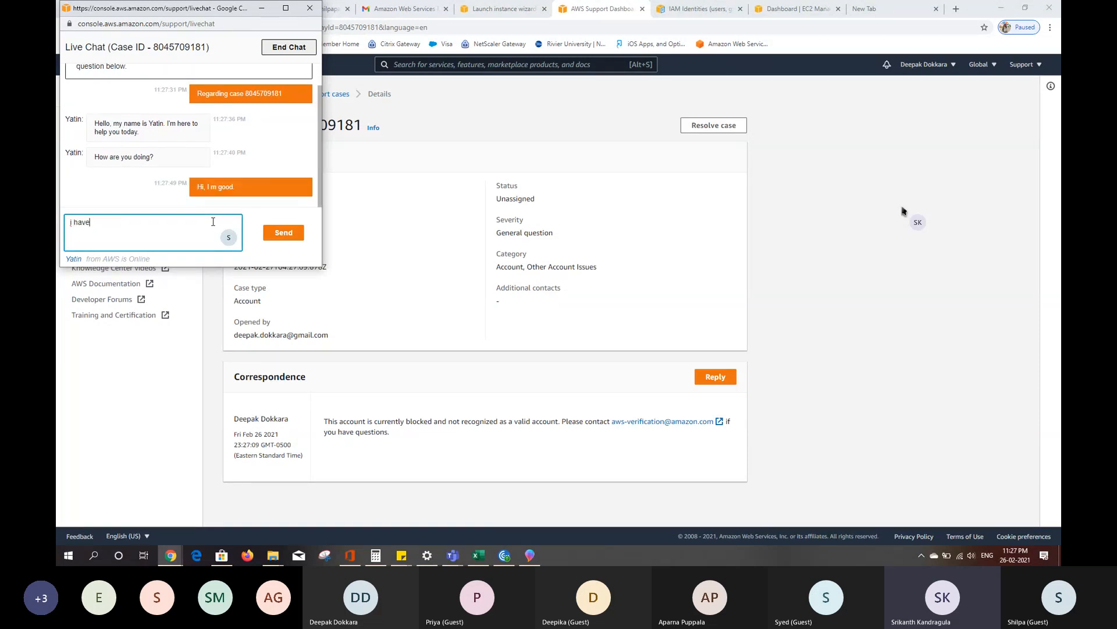
text(problem with my account access)
key(Return)
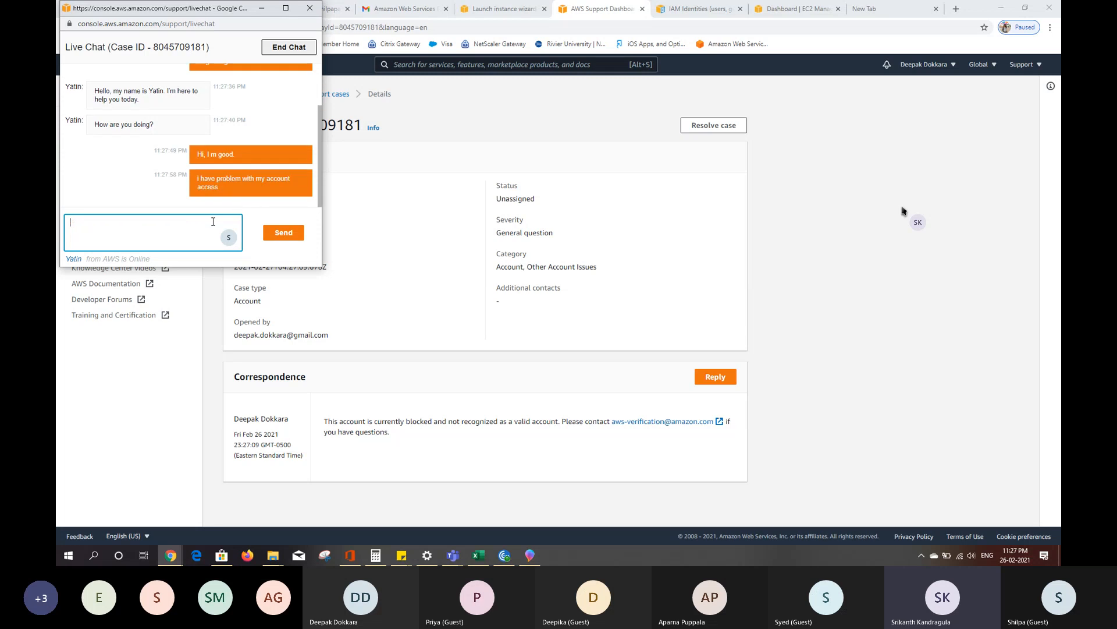
- Send the copied blocked-account error in the chat without its "Hide launch log" line, followed by "this is the issue"
key(ctrl+v)
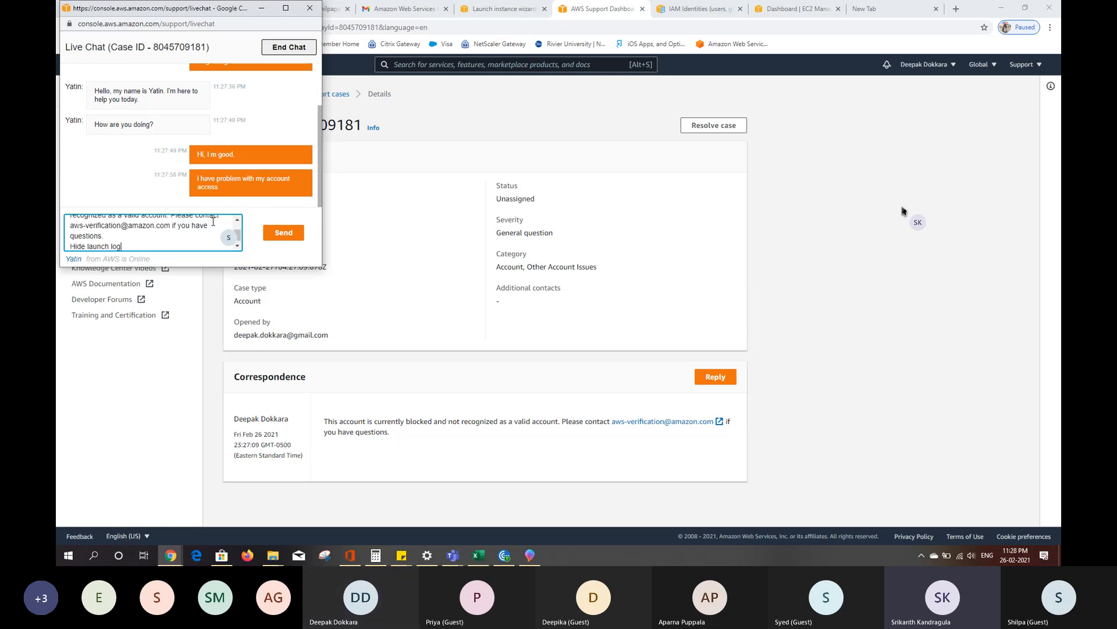
key(BackSpace)
key(BackSpace)
key(BackSpace)
key(BackSpace)
key(BackSpace)
key(BackSpace)
key(BackSpace)
key(BackSpace)
key(BackSpace)
key(BackSpace)
key(BackSpace)
key(BackSpace)
key(BackSpace)
key(BackSpace)
key(BackSpace)
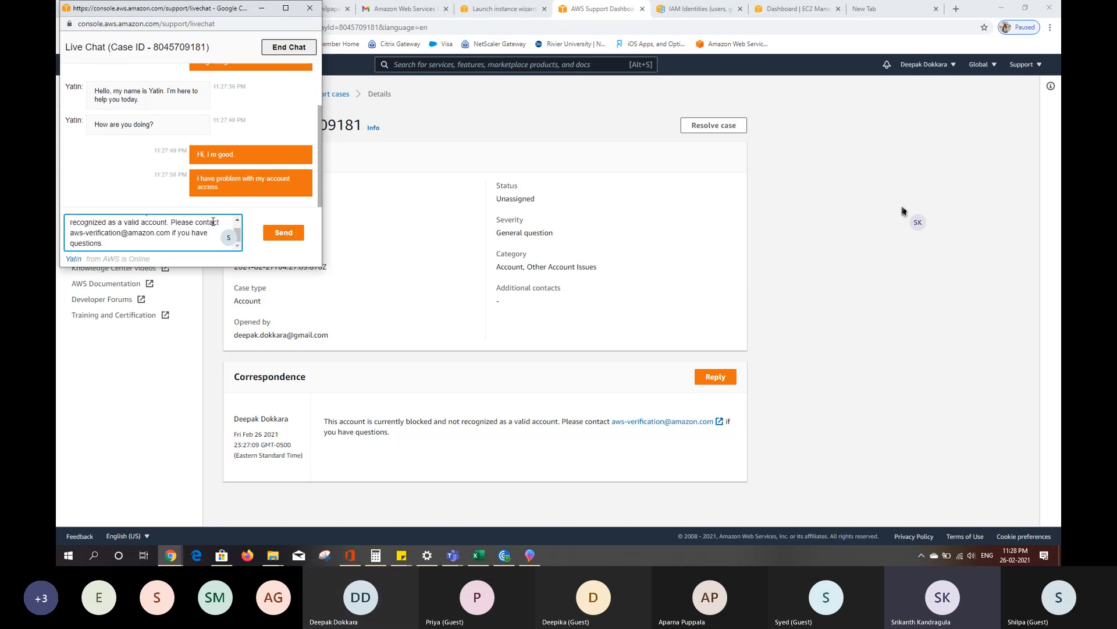
key(Return)
text(this is the)
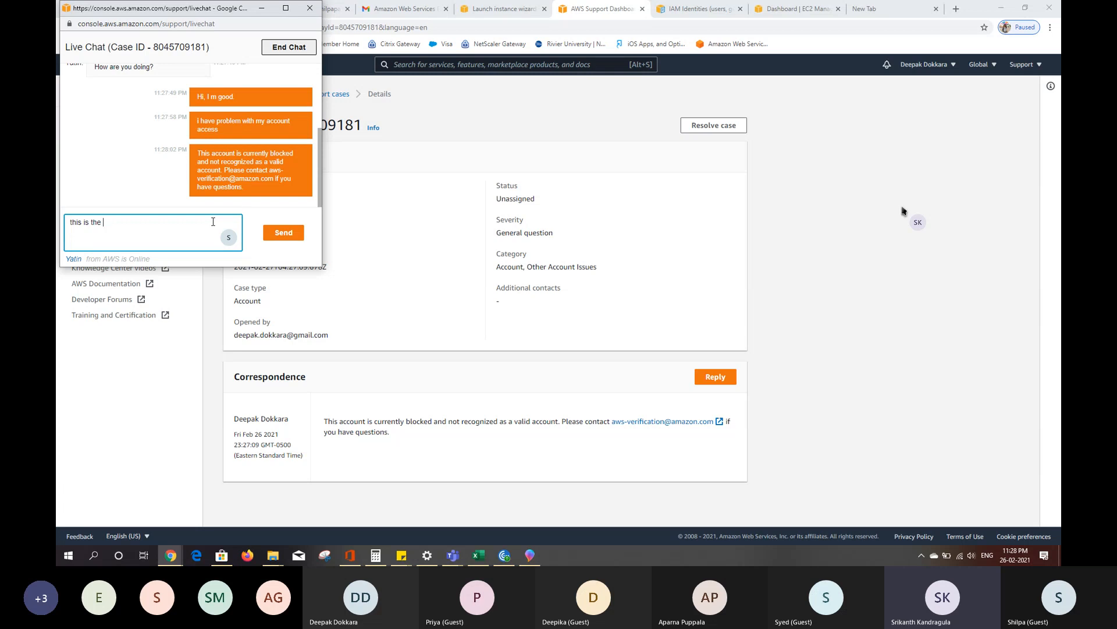
text(issue)
key(Return)
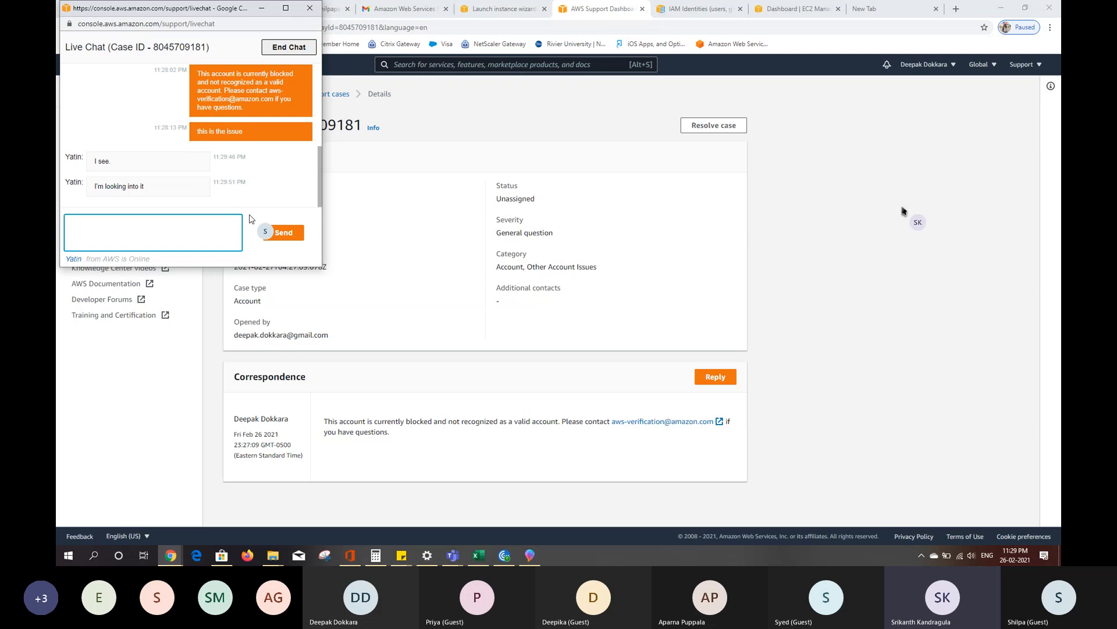
- Acknowledge the agent's reply in the chat with "okay"
text(okay)
key(Return)
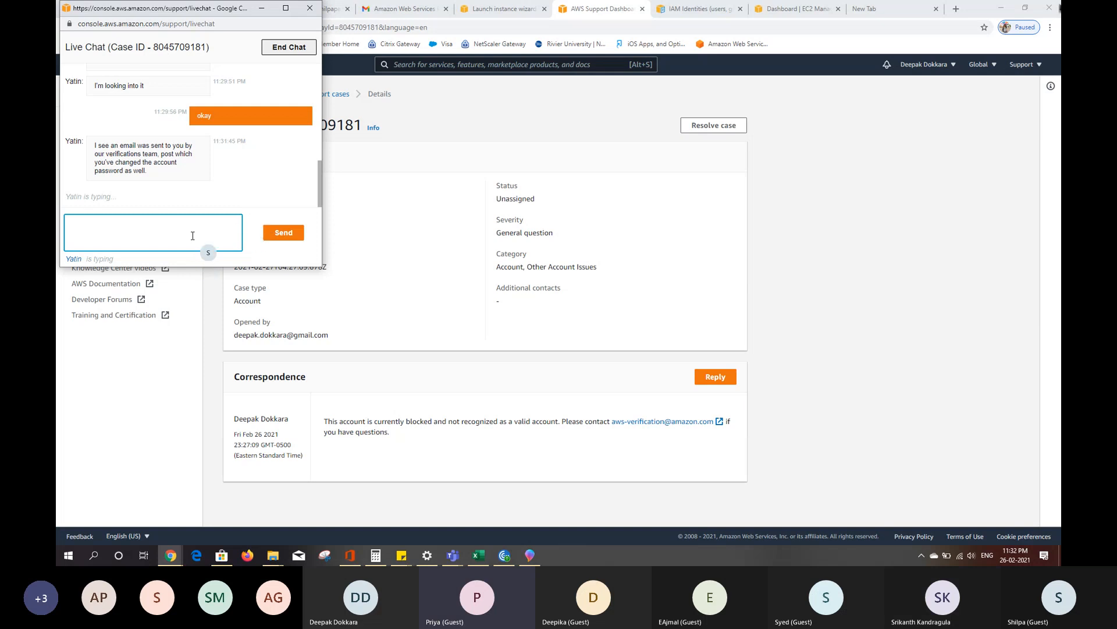
- Tell the agent in the chat "i have changed my password and accessed the account after that as well"
text(i)
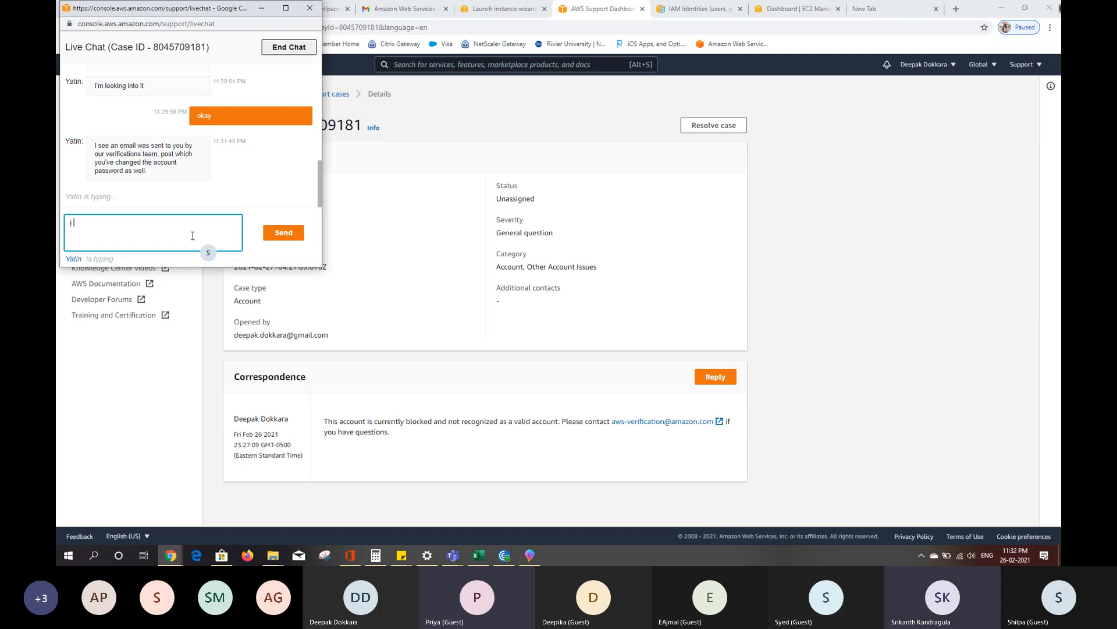
text( have changed my passwo)
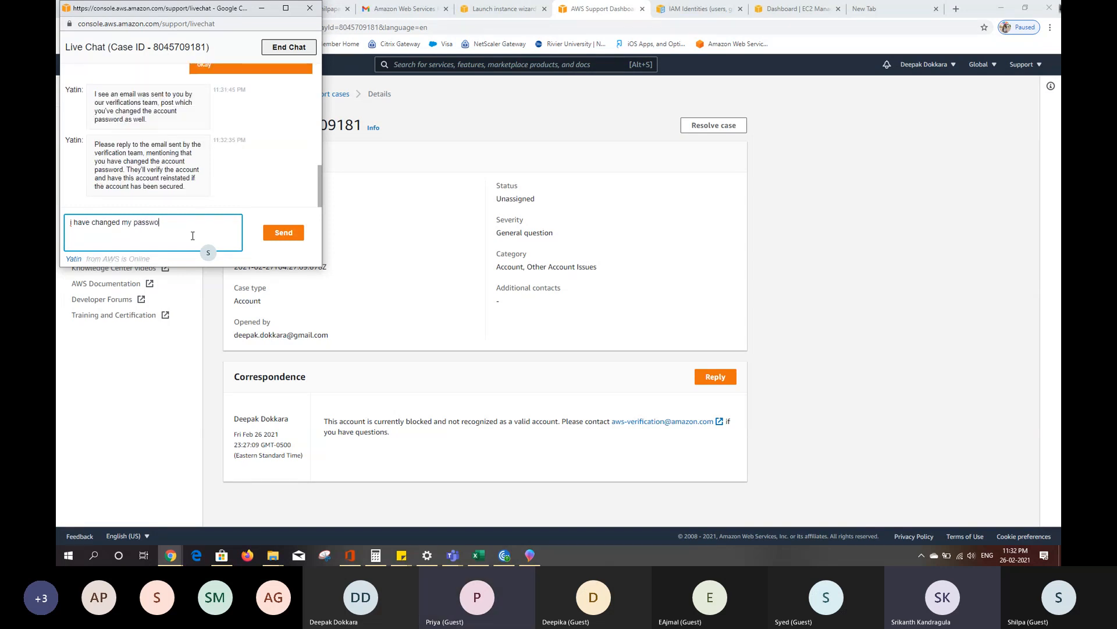
text(rd and acces)
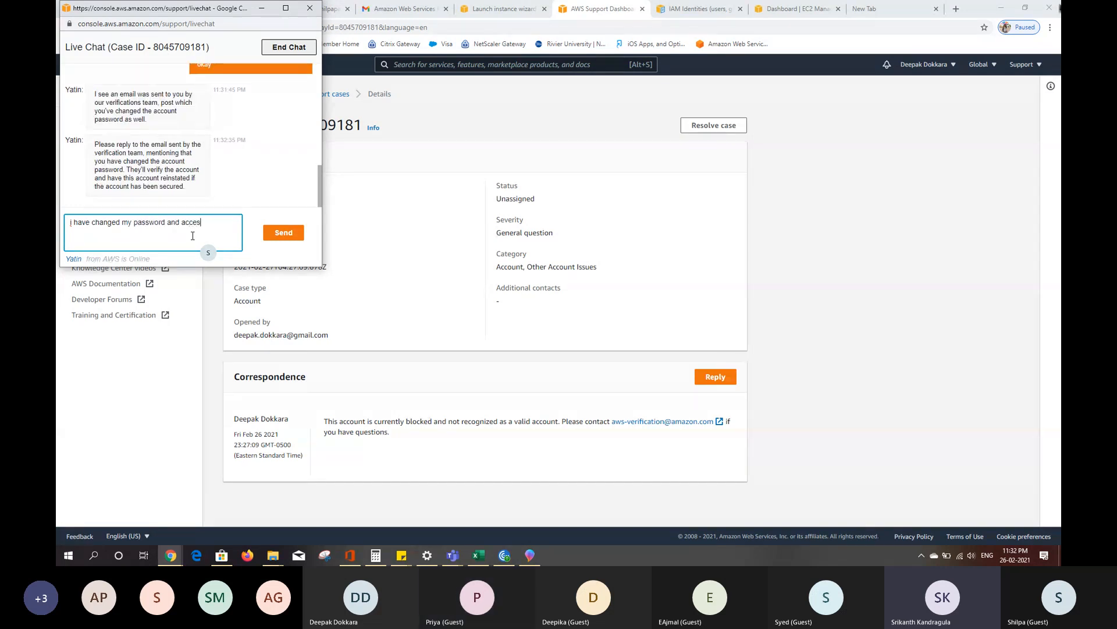
text(sed the account after that as well)
key(Return)
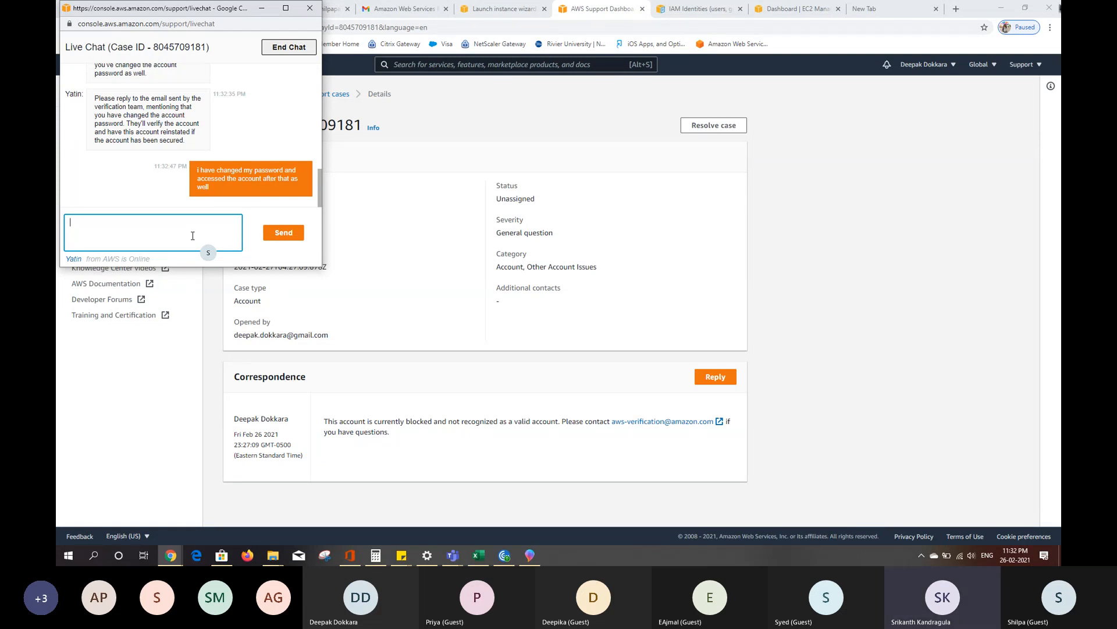
- Send the chat message "the access problem just arised now"
text(he access problem just arised now)
key(Return)
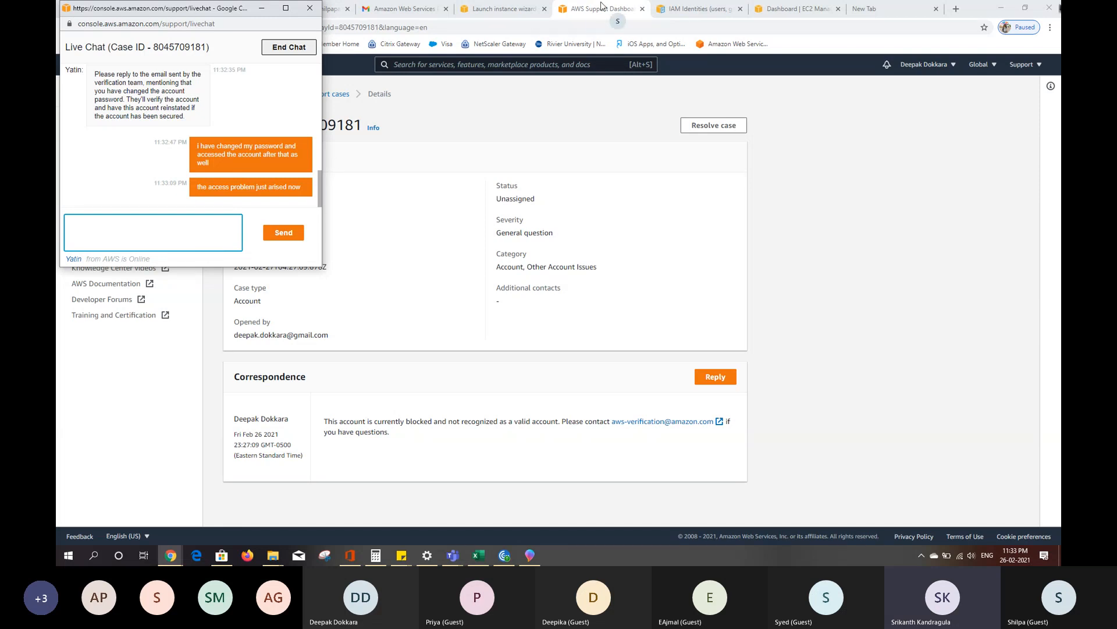
- Minimize the chat window and switch Gmail to the AWS account holder's inbox
click(267, 10)
click(268, 10)
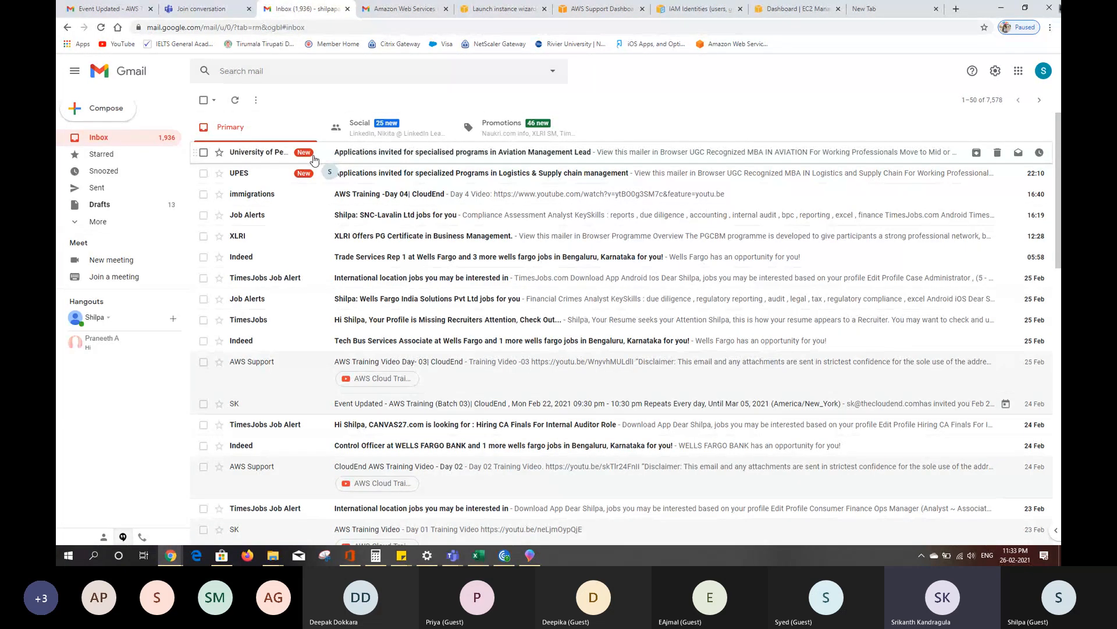
click(1044, 70)
click(937, 227)
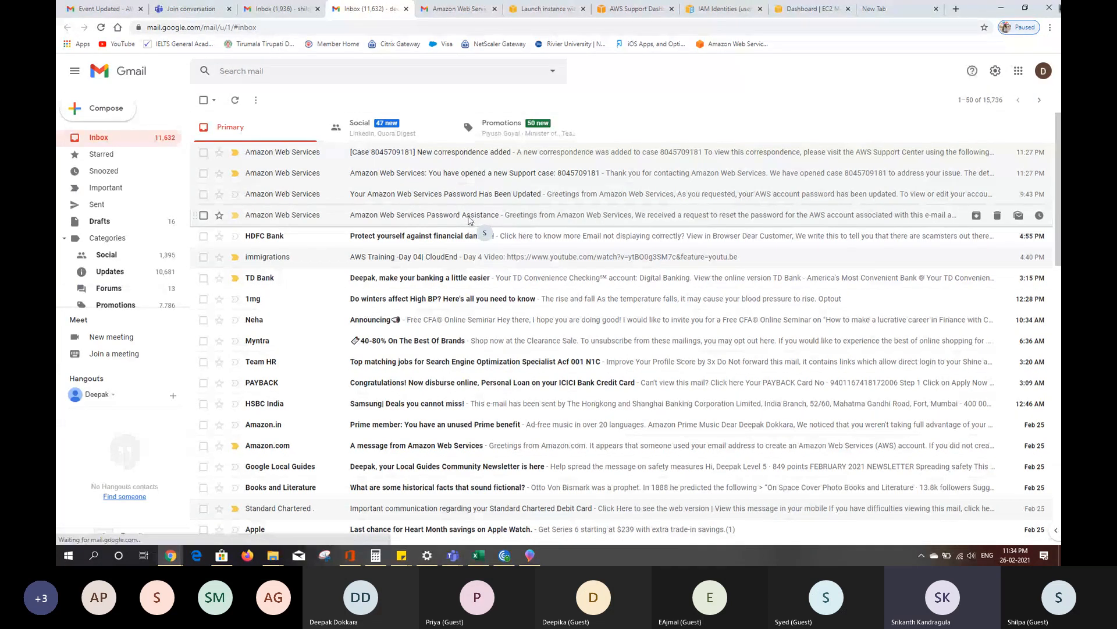
- Open the "Your Amazon Web Services Password Has Been Updated" email and follow its link to the AWS account settings page
click(467, 197)
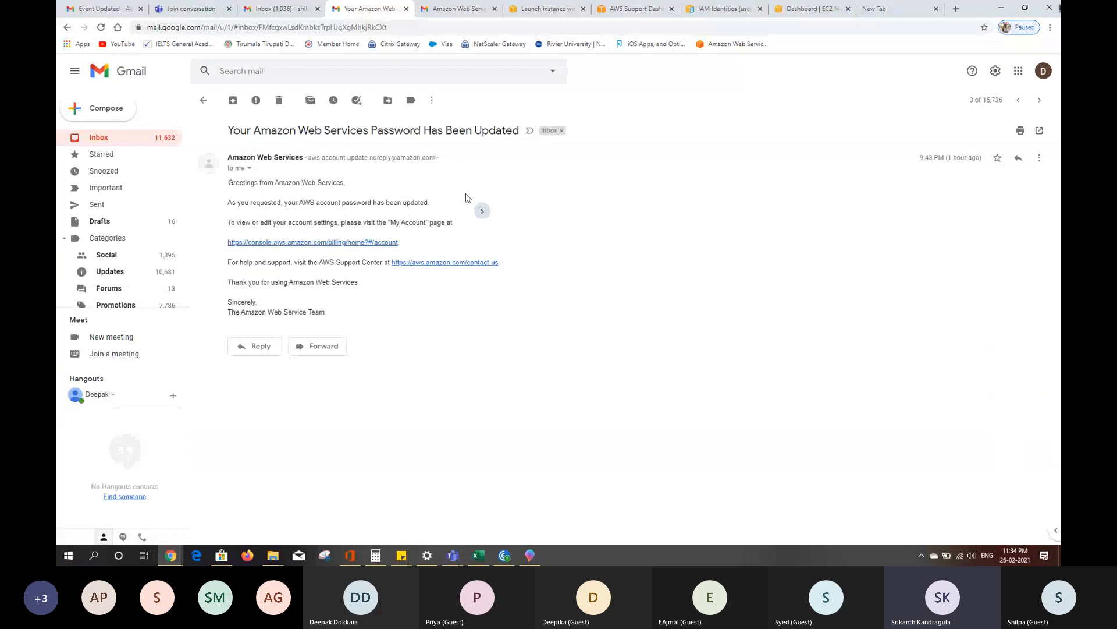
click(358, 243)
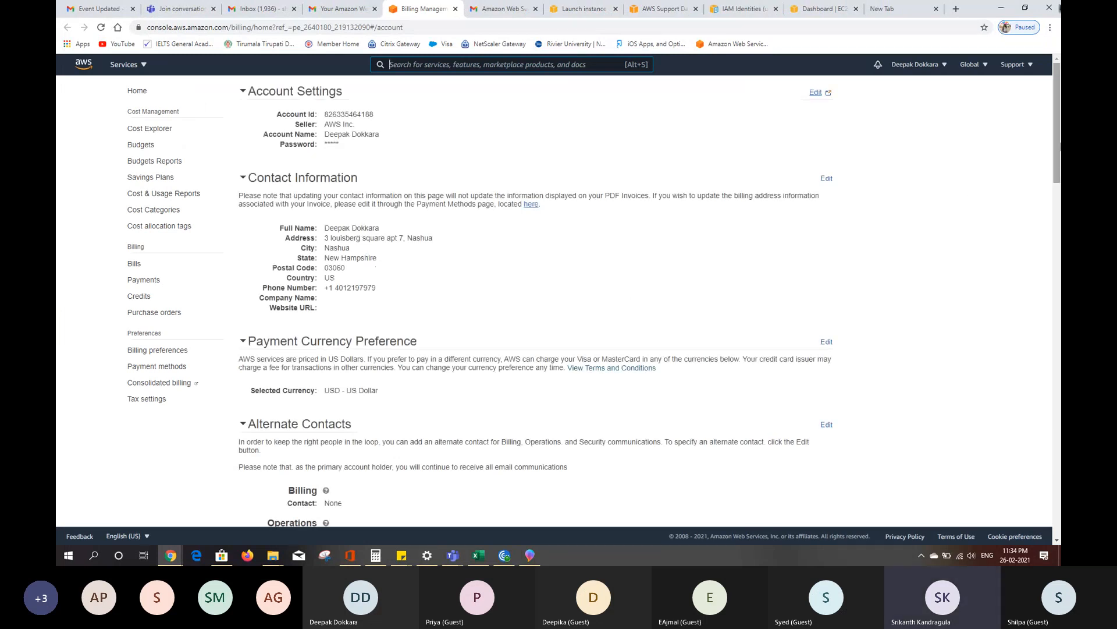
- Review the AWS account settings page from the contact information through the AWS Regions list to the Close Account section
drag(1056, 145, 1059, 282)
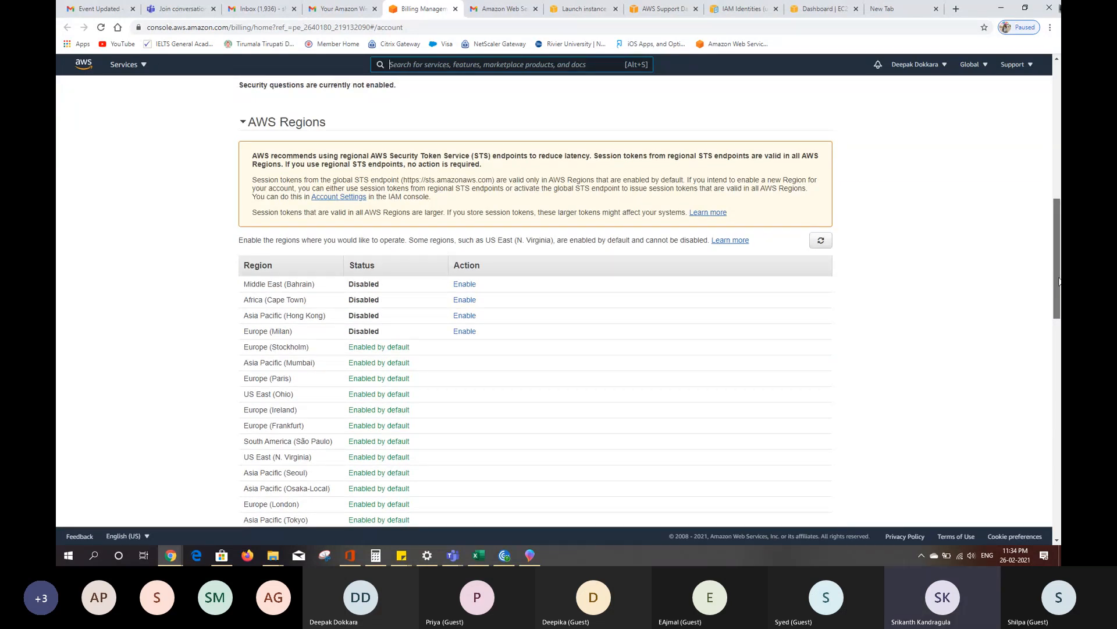
drag(1060, 281, 1059, 282)
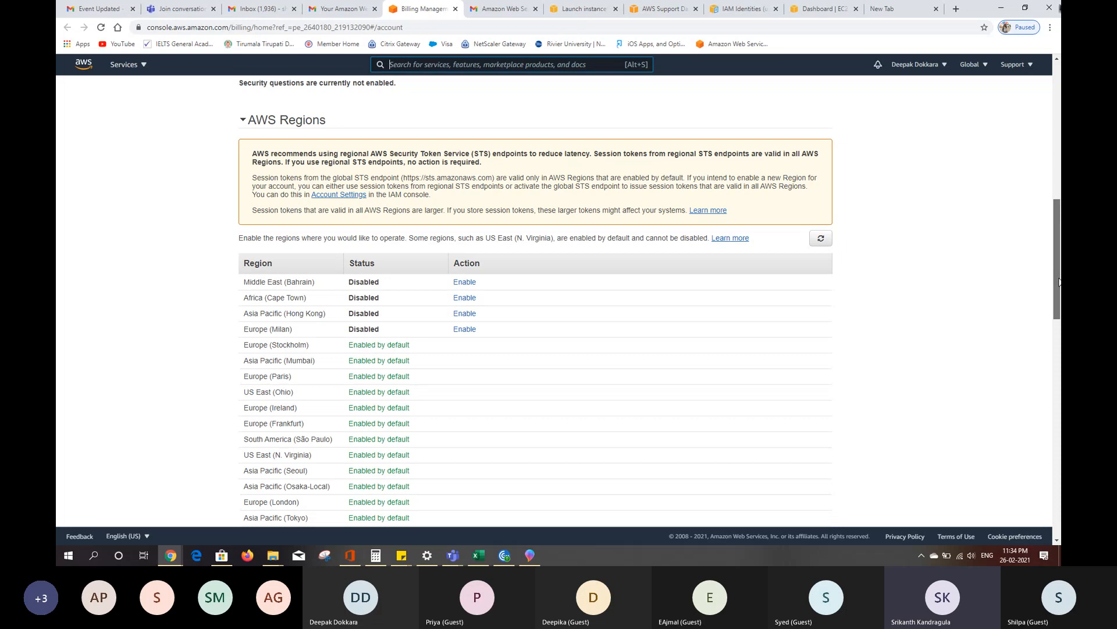
drag(1059, 282, 1054, 512)
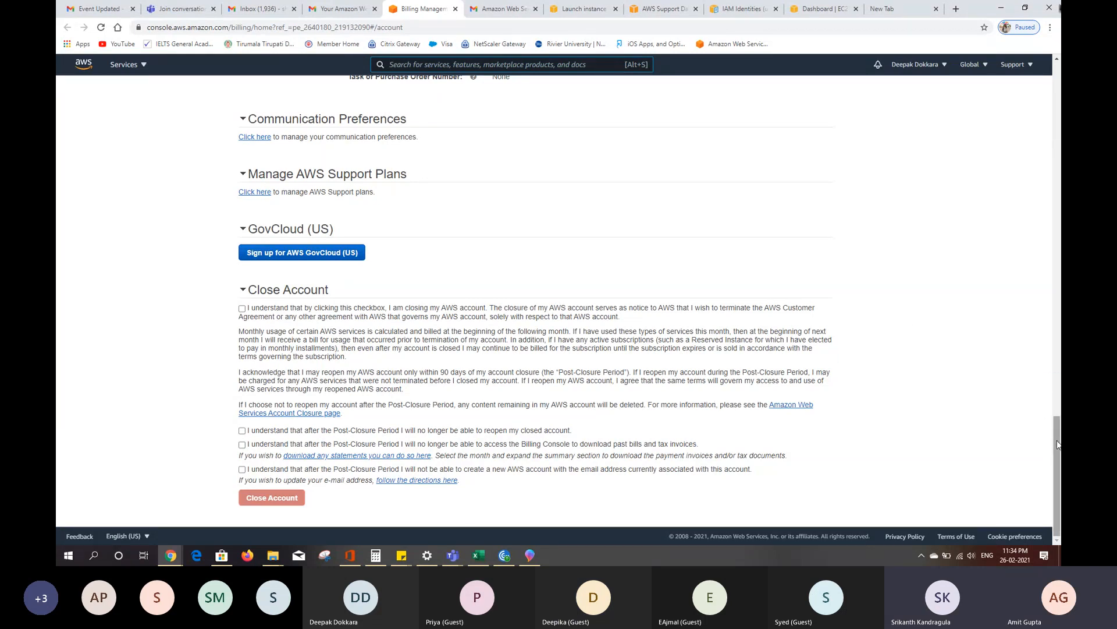
mouse_move(1058, 444)
mouse_down()
mouse_move(1058, 41)
mouse_move(1055, 427)
mouse_up()
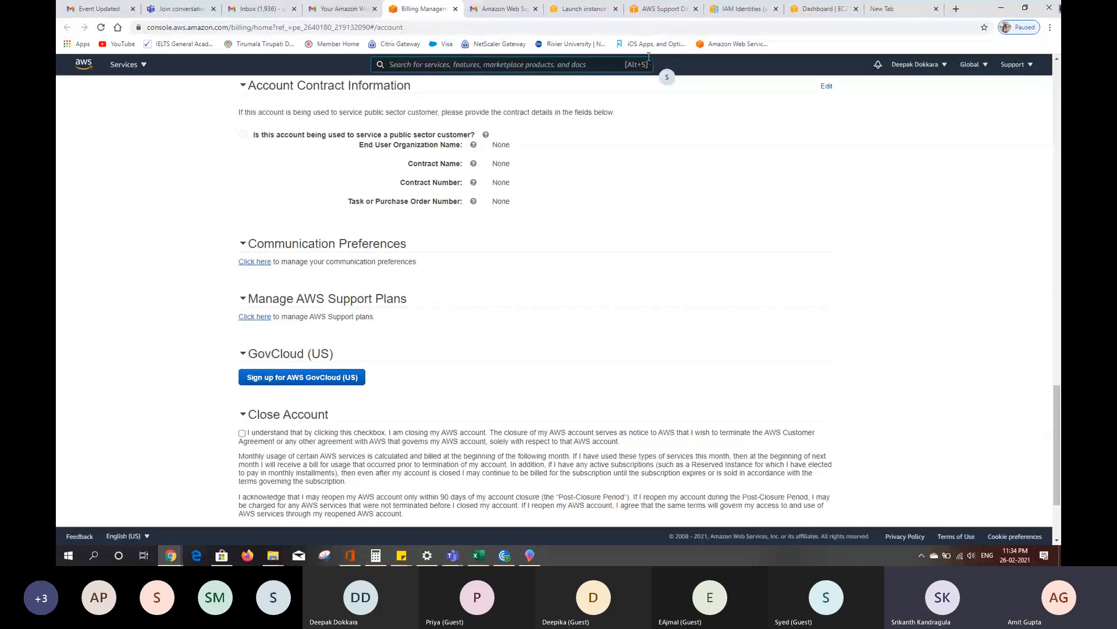
- Look over the "Chat: Launch Failed" support case, the EC2 dashboard and the IAM identities documentation
click(654, 8)
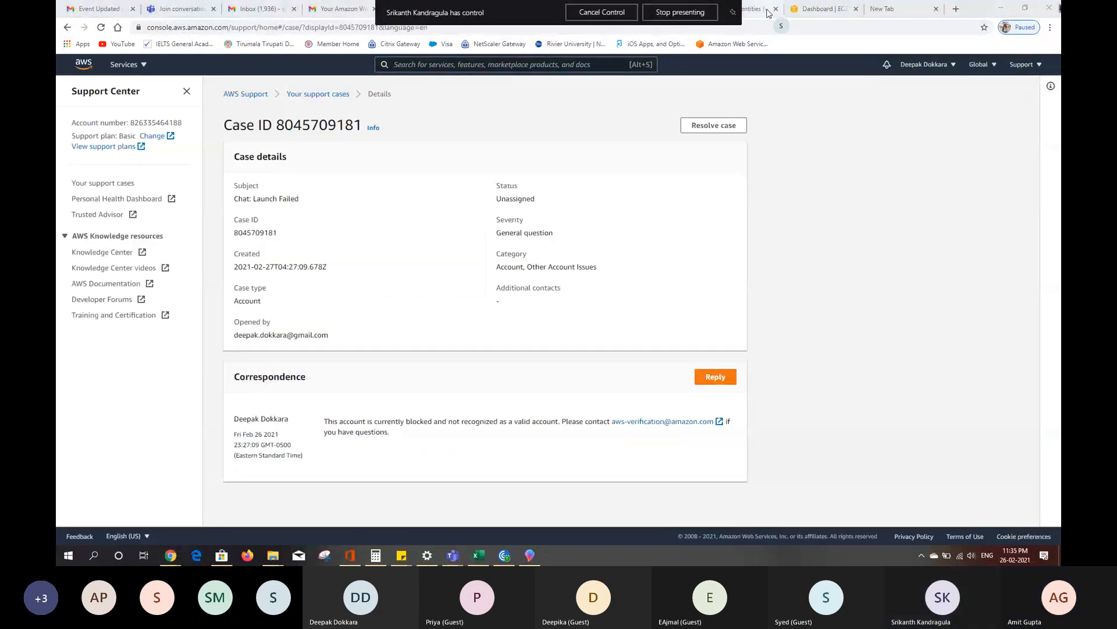
click(802, 9)
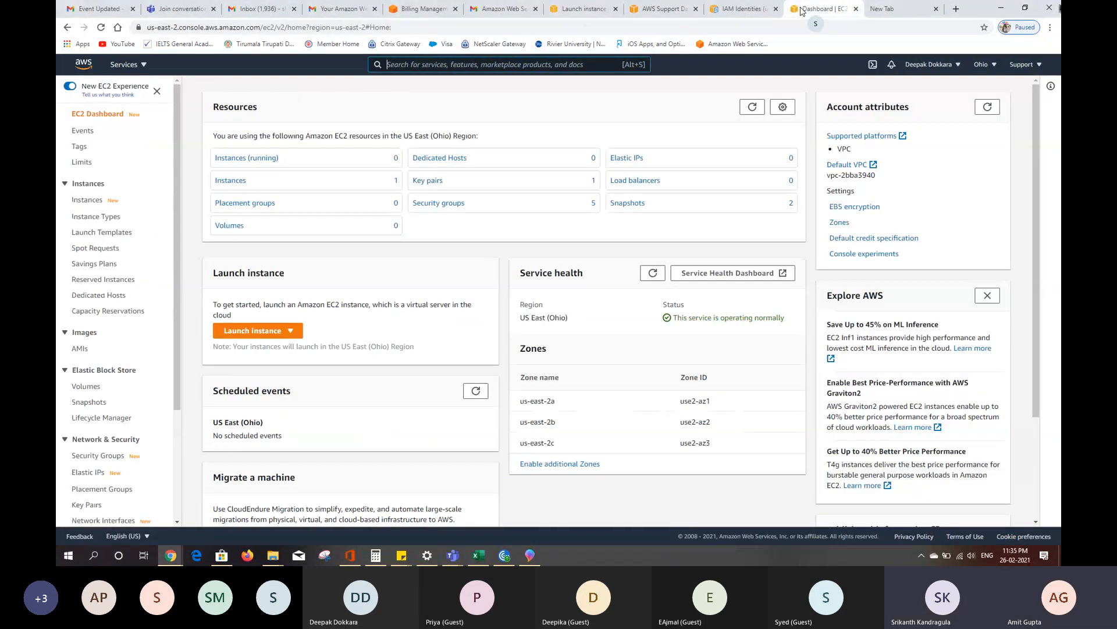
click(748, 11)
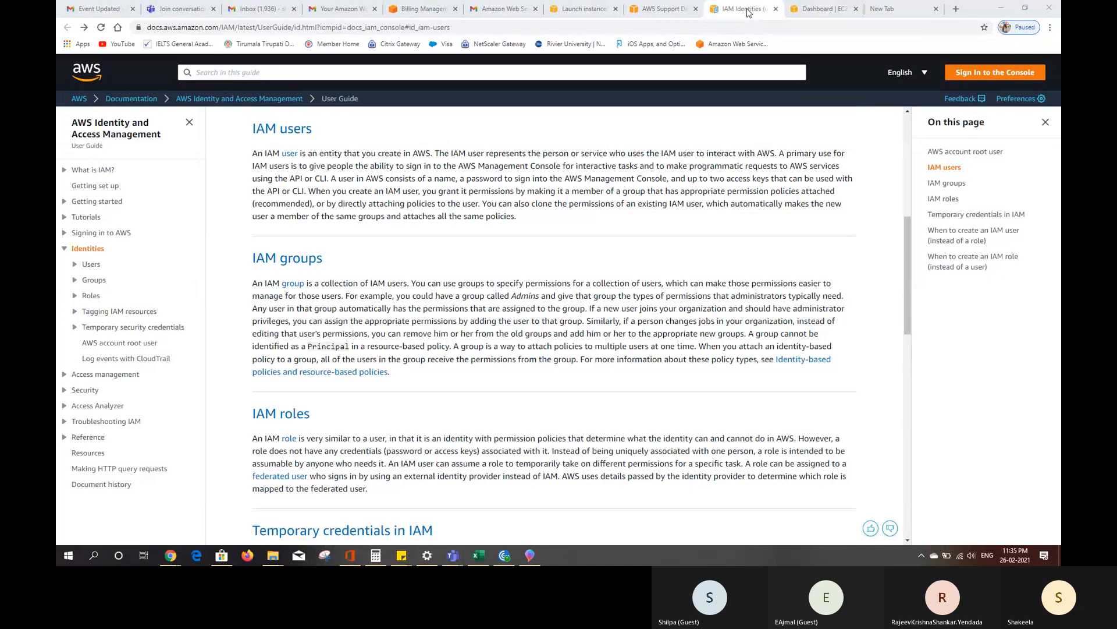
click(636, 7)
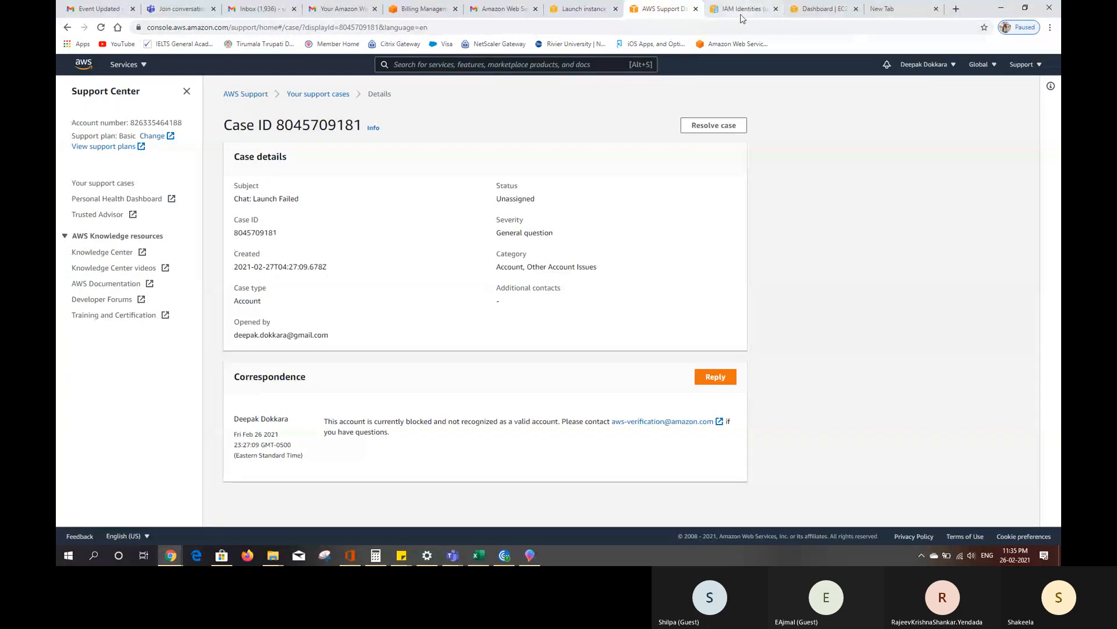
click(742, 16)
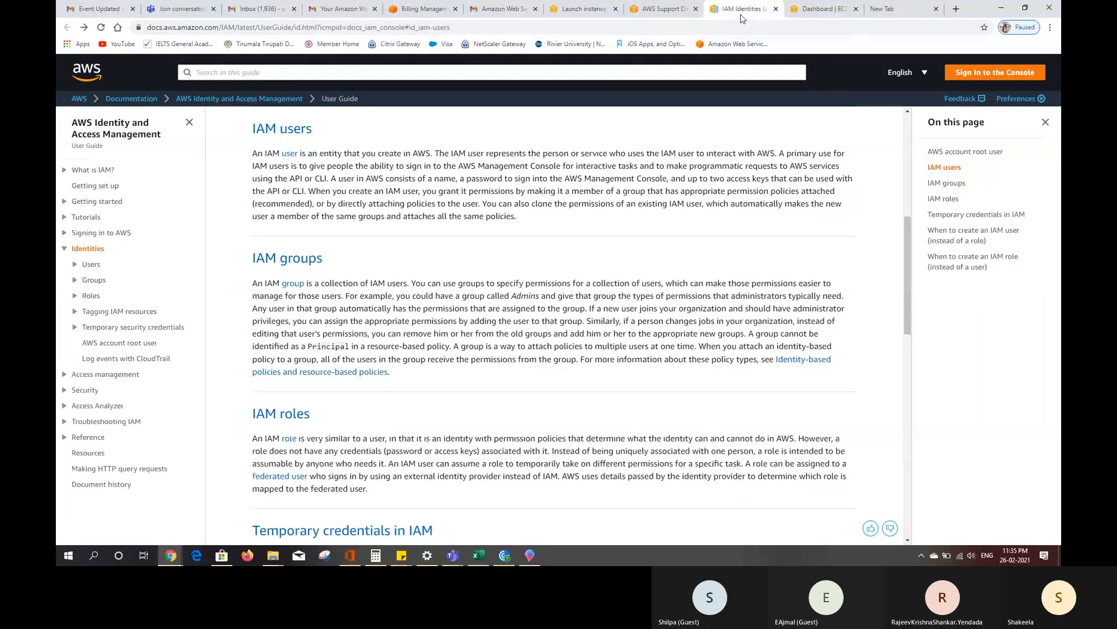
- Return to the EC2 dashboard for the Ohio region and stop presenting the screen in the meeting
click(802, 10)
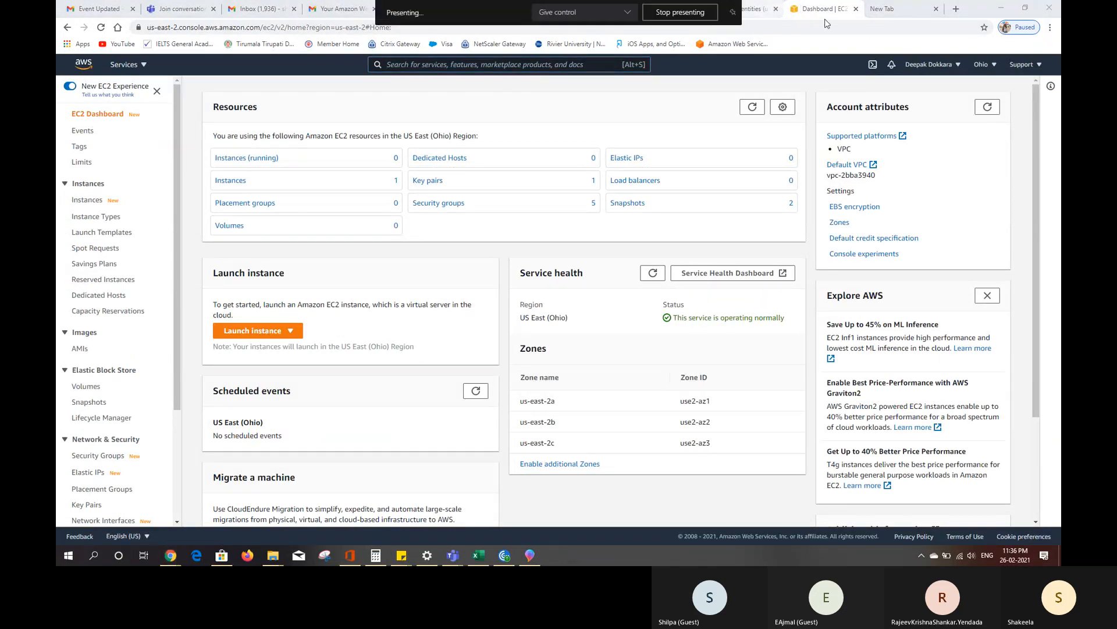
click(678, 12)
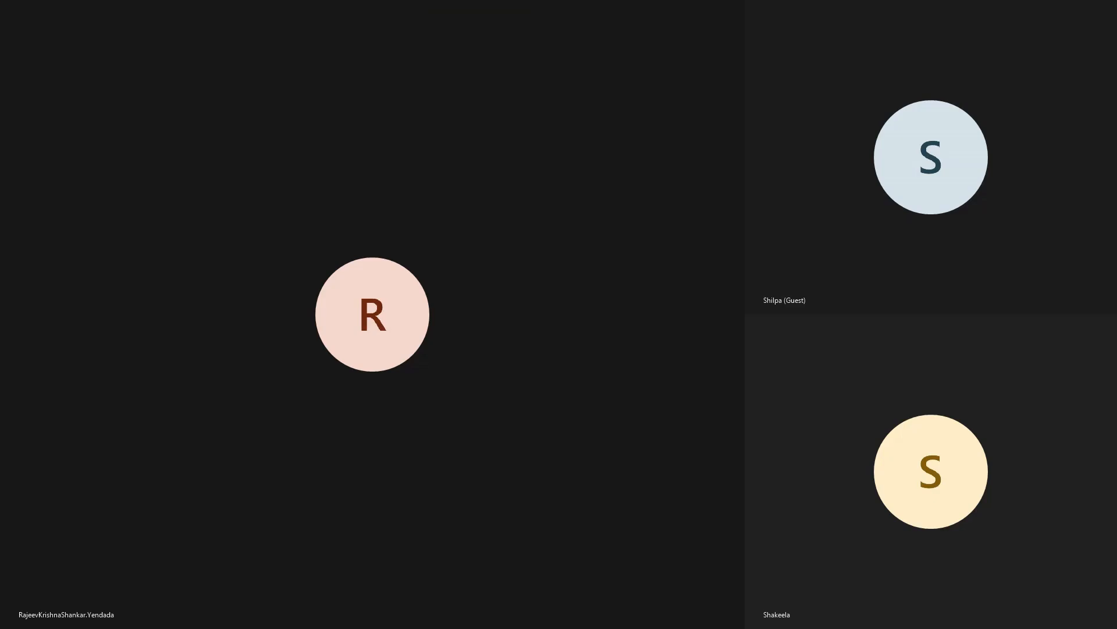